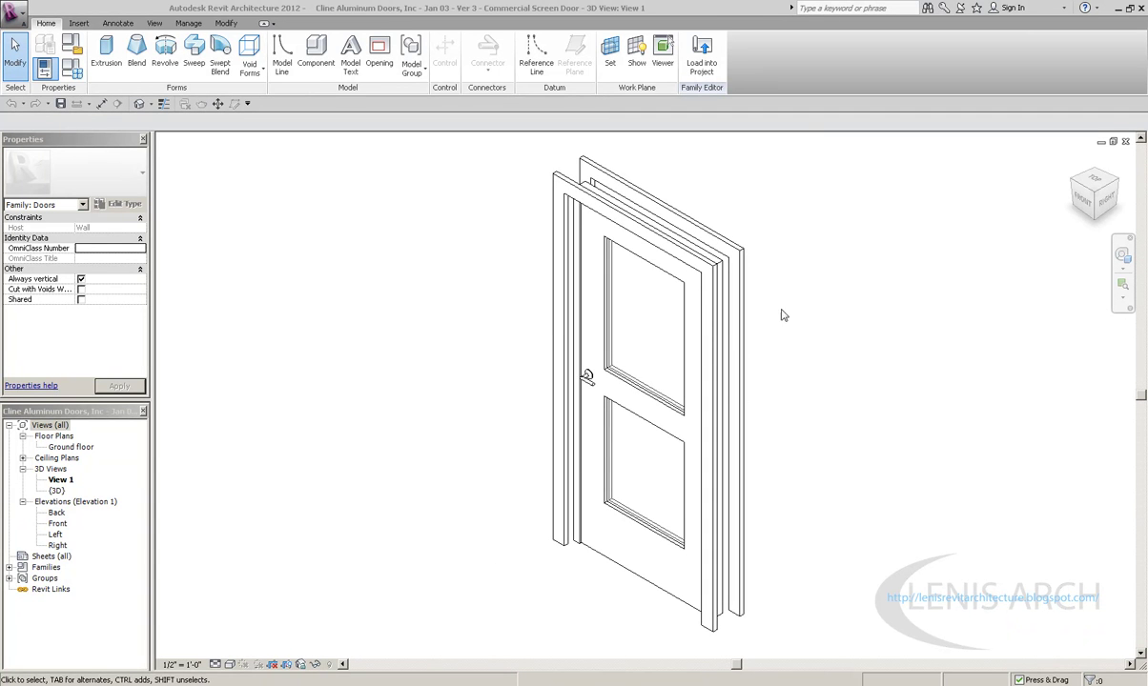
# Step: Orbit the door model to a front view, then return it to the home isometric view
pyautogui.moveTo(756, 333)
pyautogui.keyDown('shift'); pyautogui.mouseDown(button='middle')
pyautogui.moveTo(823, 435)
pyautogui.moveTo(515, 408)
pyautogui.moveTo(686, 359)
pyautogui.mouseUp(button='middle'); pyautogui.keyUp('shift')
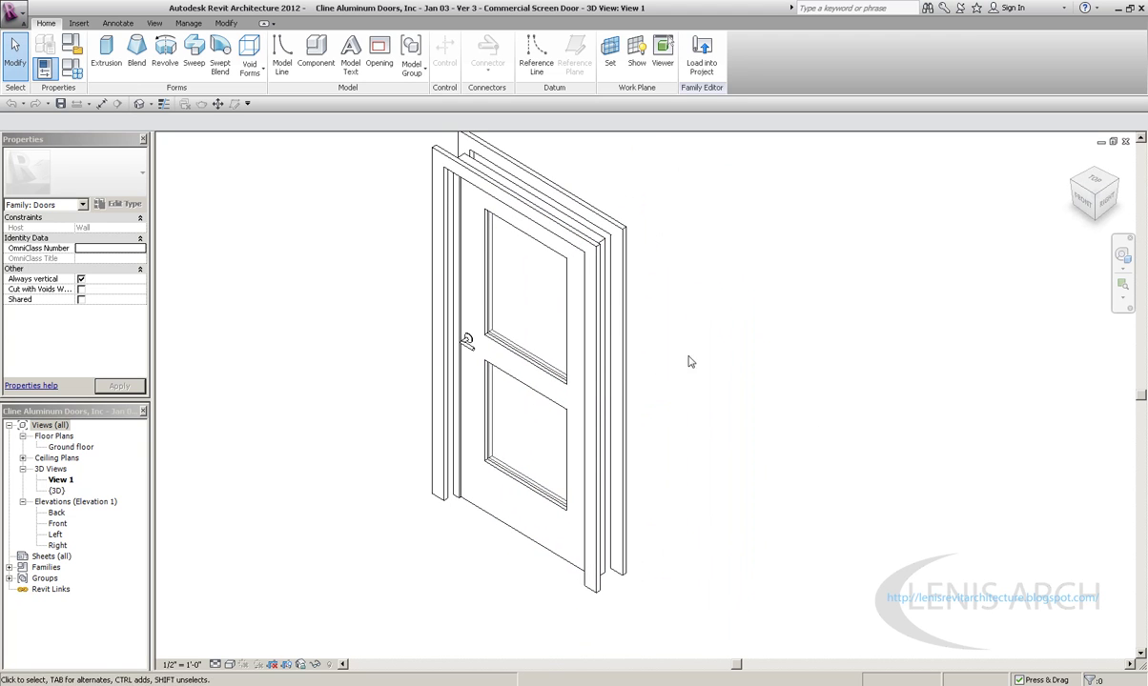
pyautogui.click(1074, 163)
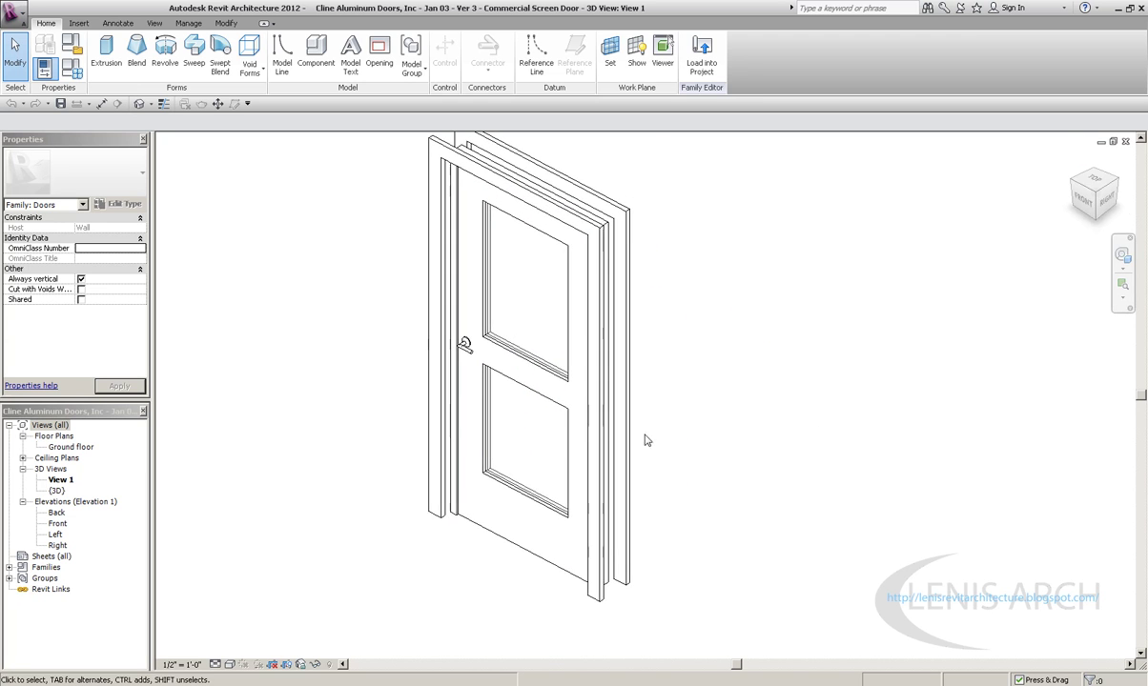
pyautogui.click(1087, 198)
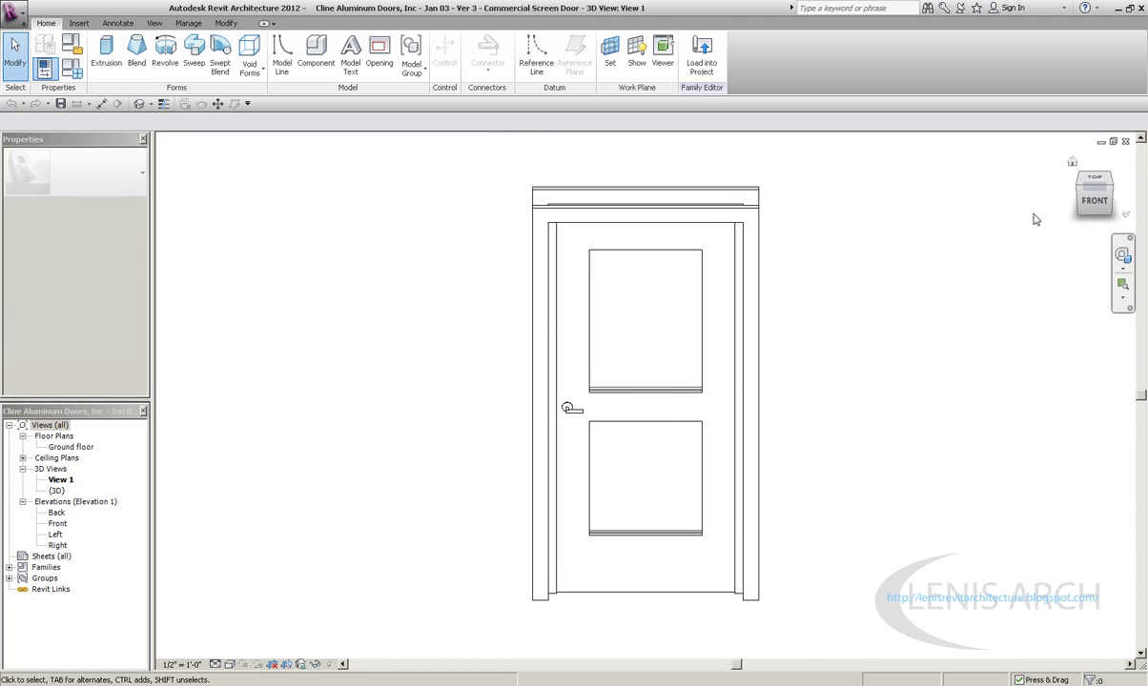
pyautogui.click(1096, 212)
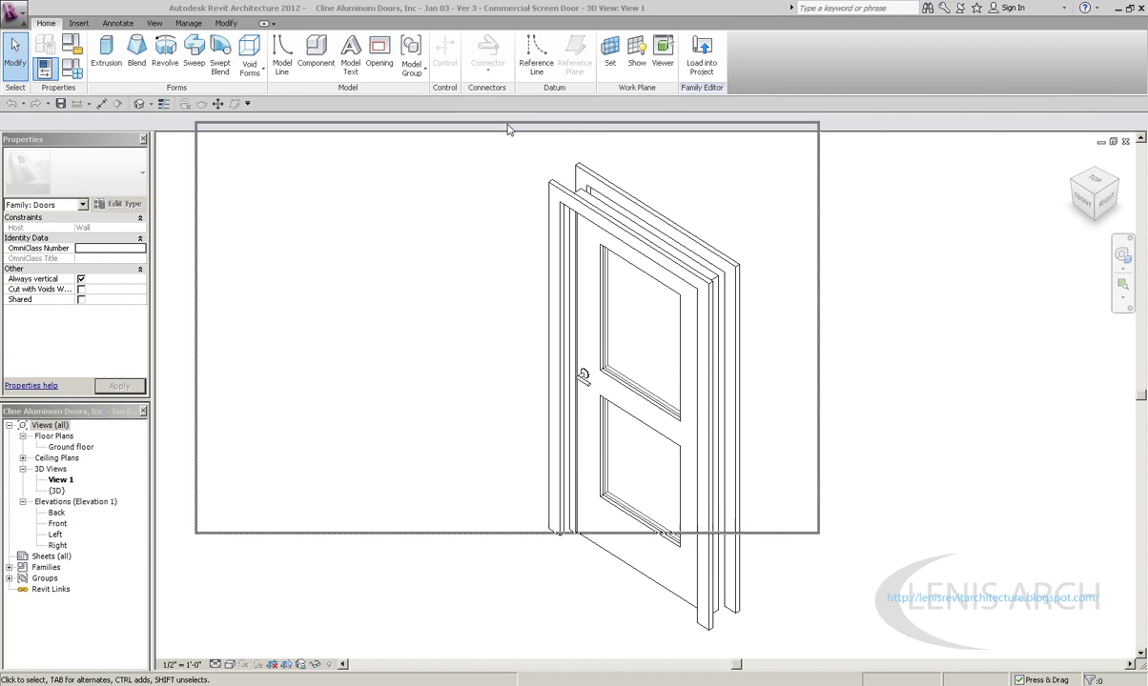
# Step: Zoom and pan the Carmona row-house reference photo to study the louvred door, then close it
pyautogui.scroll(1, 801, 406)
pyautogui.scroll(1, 857, 407)
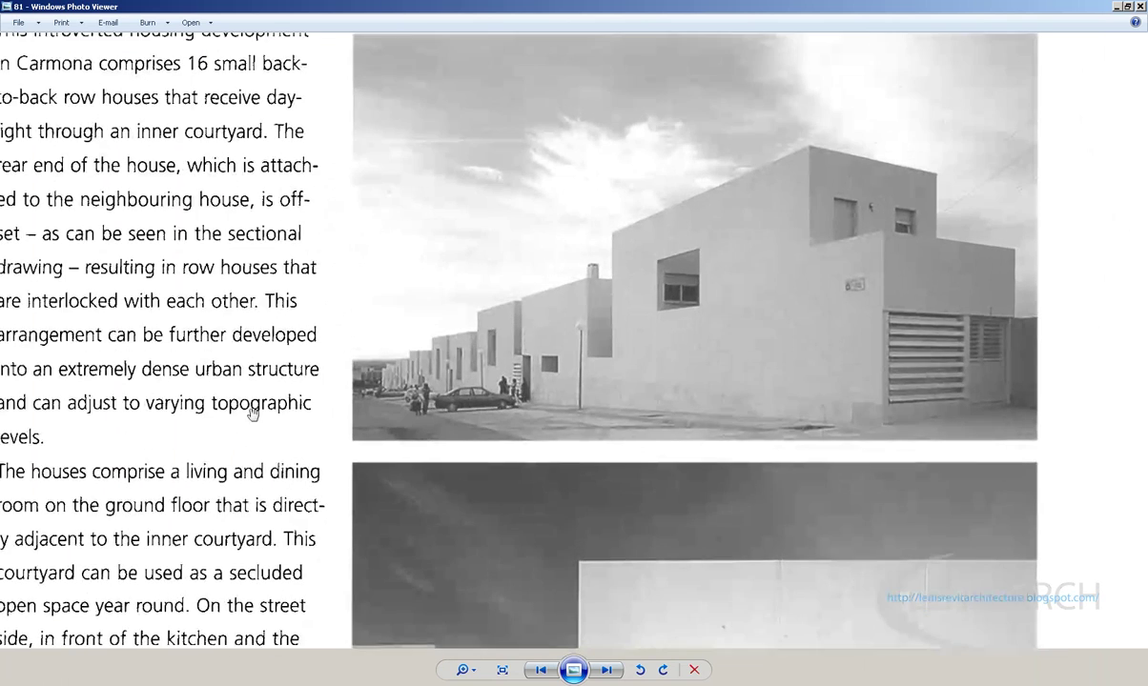
pyautogui.scroll(1, 953, 408)
pyautogui.scroll(1, 1024, 409)
pyautogui.scroll(1, 982, 381)
pyautogui.scroll(1, 920, 386)
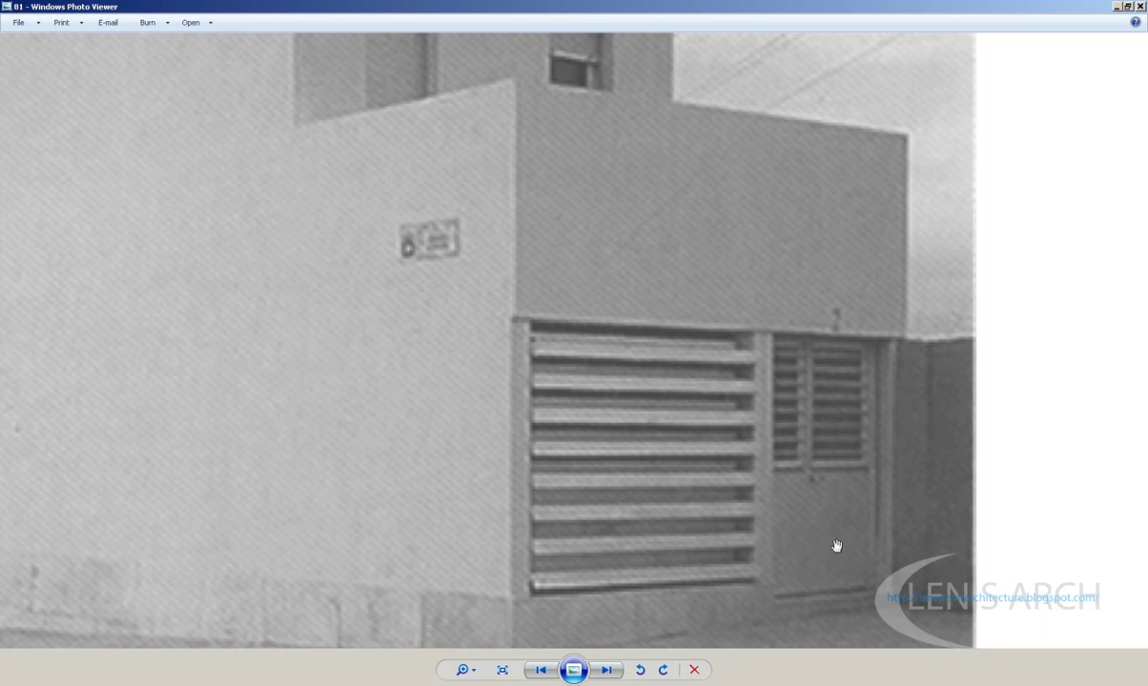
pyautogui.moveTo(780, 400); pyautogui.dragTo(765, 375)
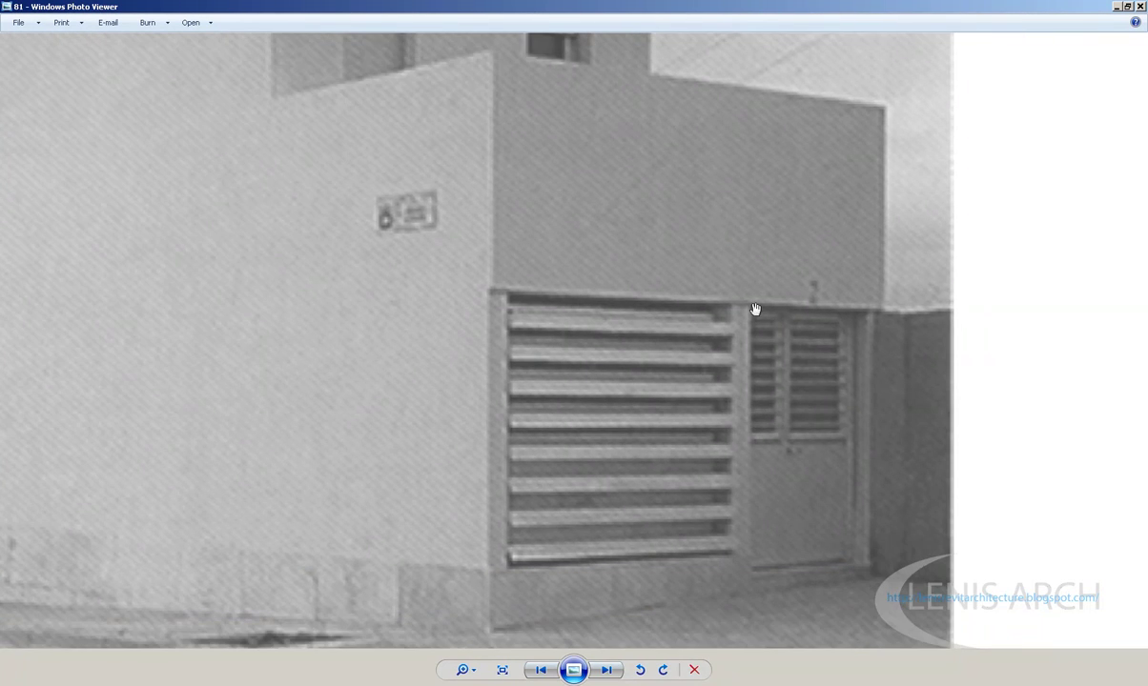
pyautogui.scroll(-3, 589, 380)
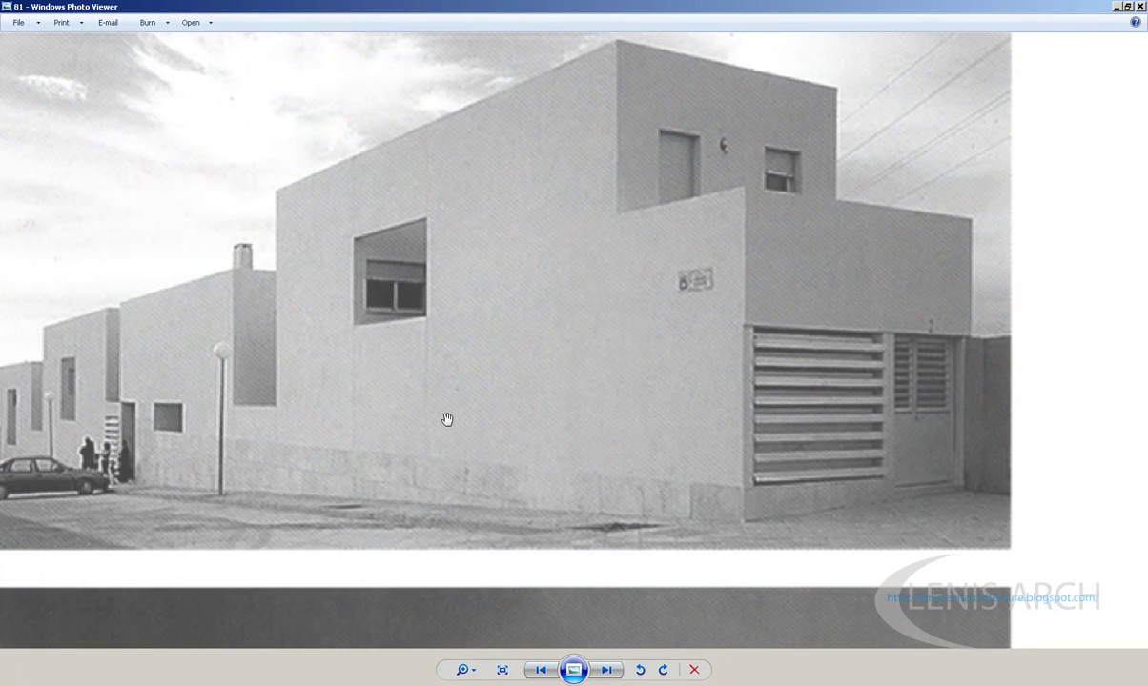
pyautogui.scroll(-2, 617, 403)
pyautogui.scroll(2, 390, 296)
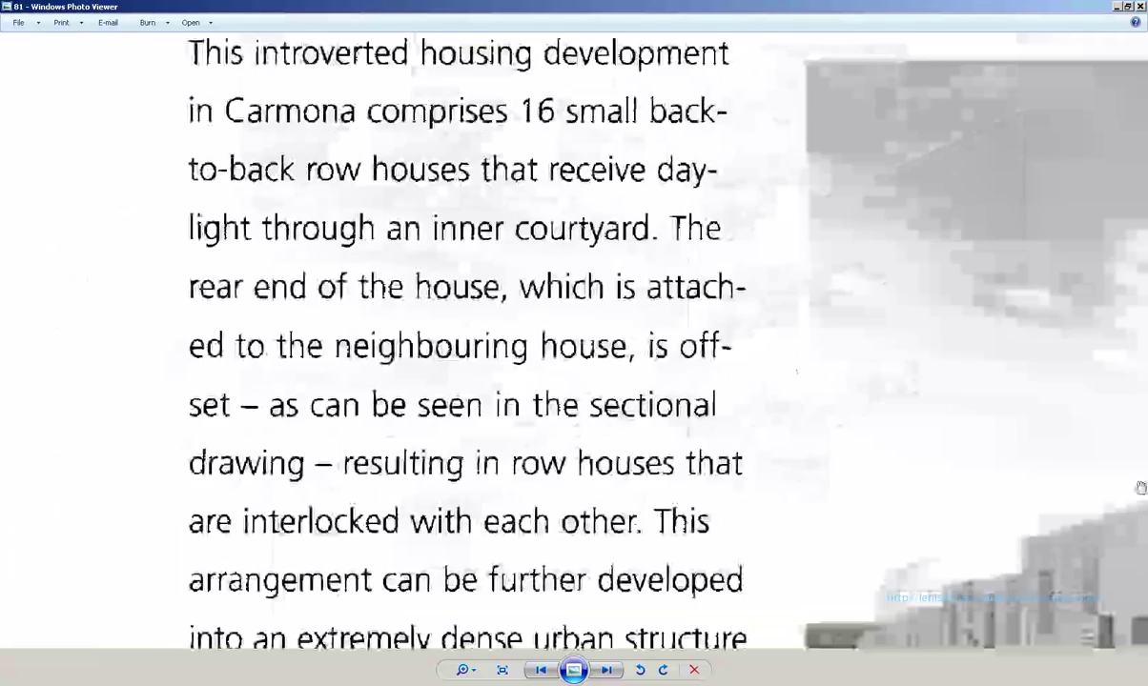
pyautogui.scroll(-1, 360, 221)
pyautogui.scroll(-2, 361, 222)
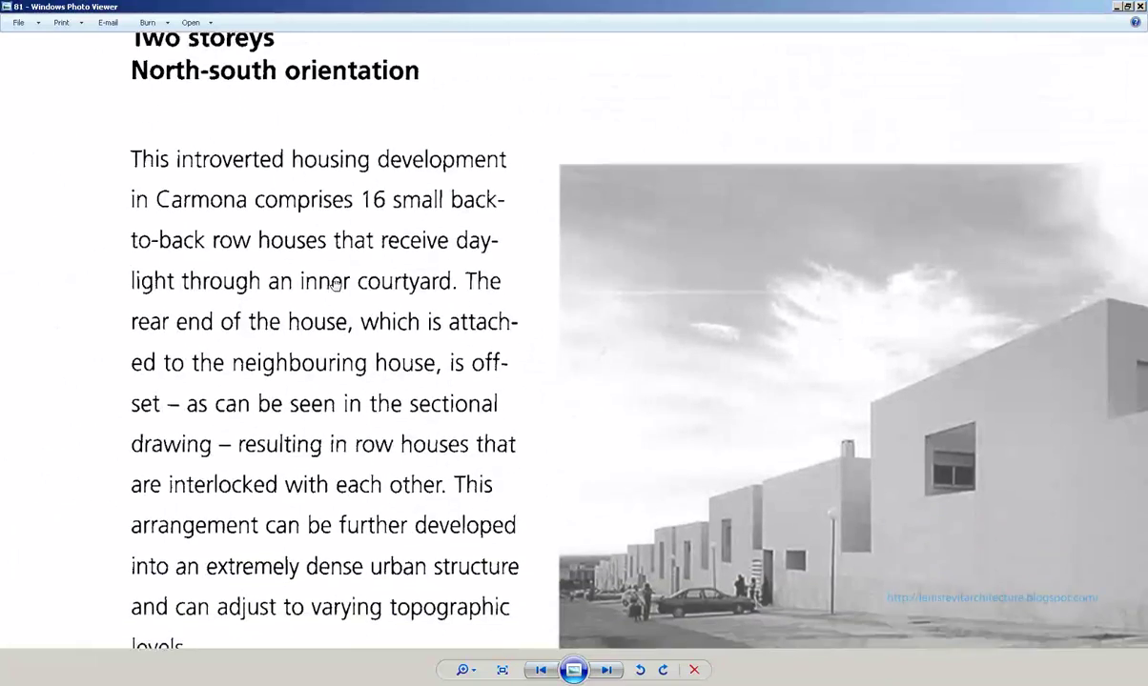
pyautogui.scroll(-2, 582, 491)
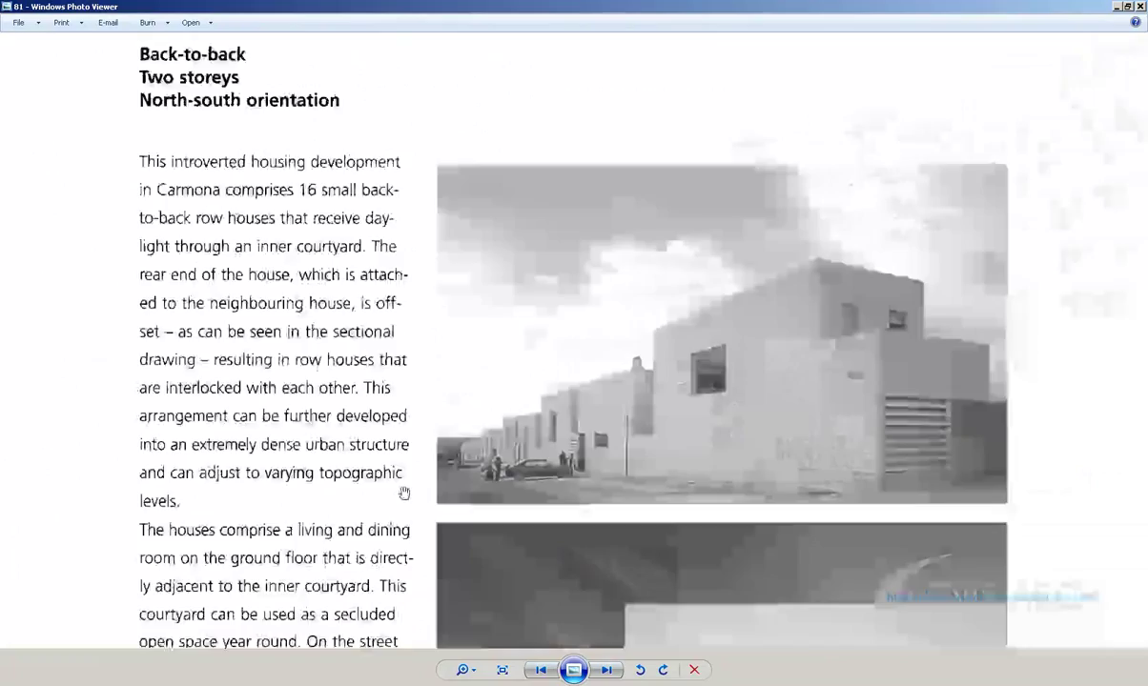
pyautogui.scroll(1, 448, 391)
pyautogui.scroll(-4, 413, 360)
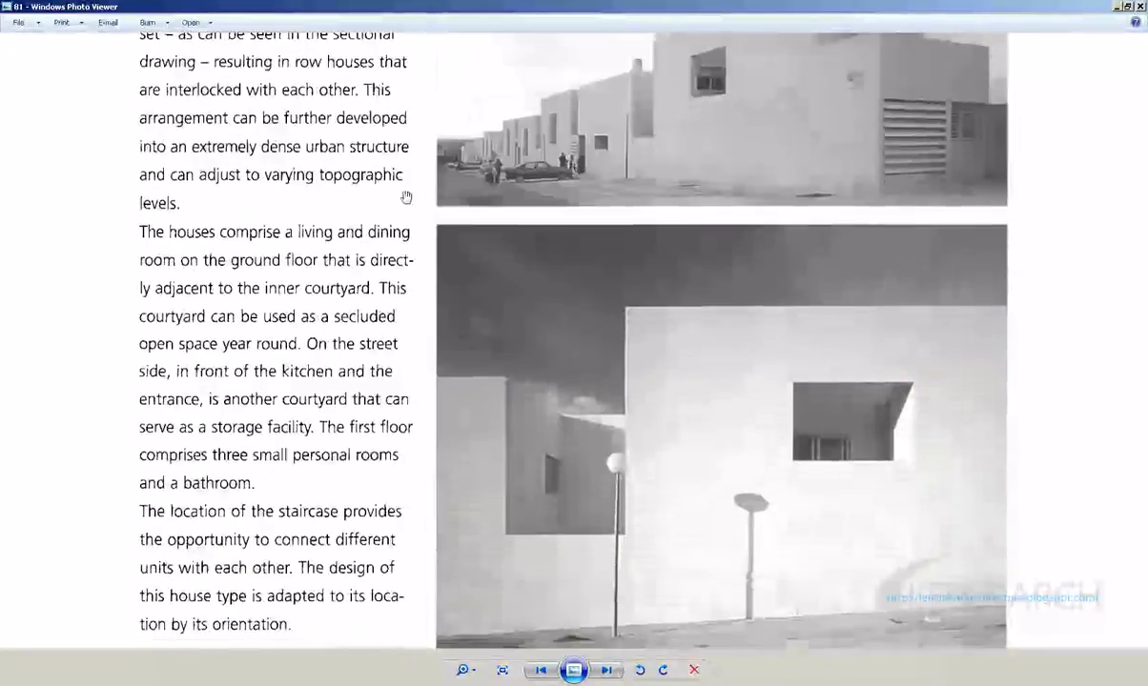
pyautogui.scroll(4, 276, 429)
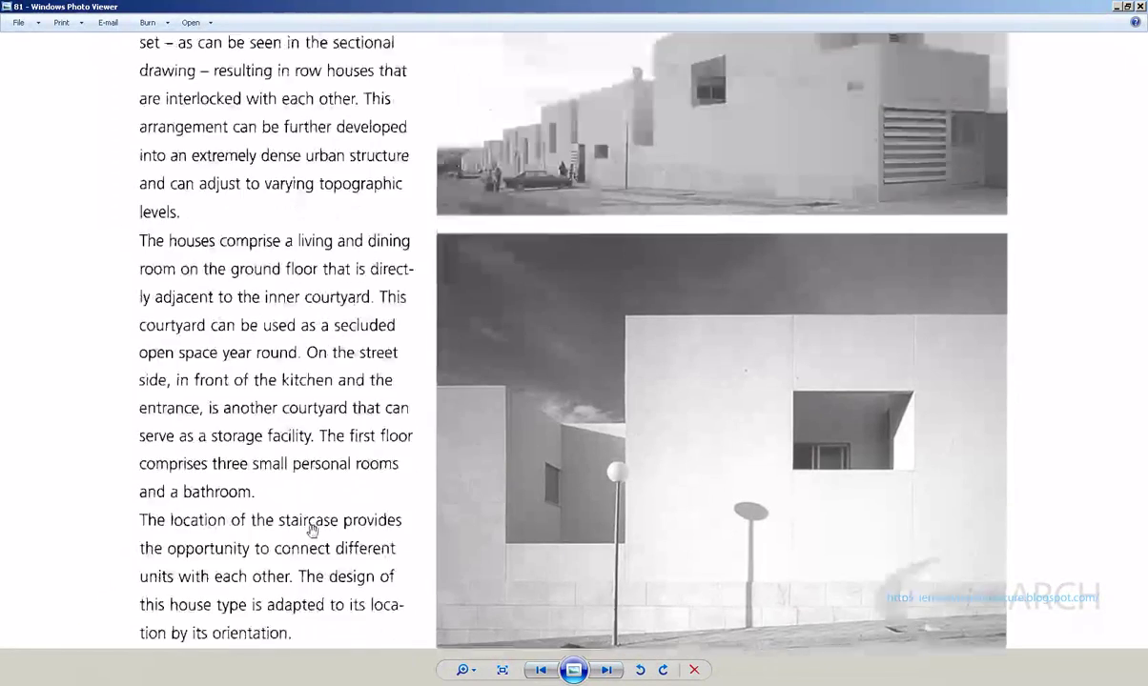
pyautogui.scroll(3, 253, 324)
pyautogui.scroll(-1, 269, 349)
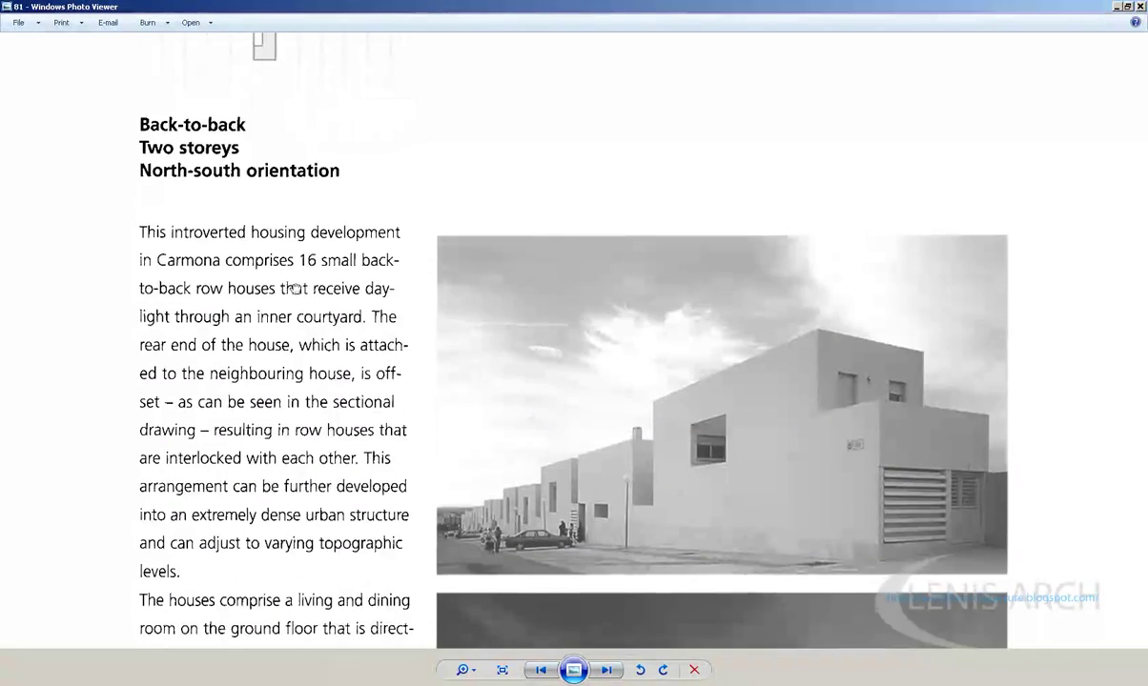
pyautogui.scroll(-3, 283, 480)
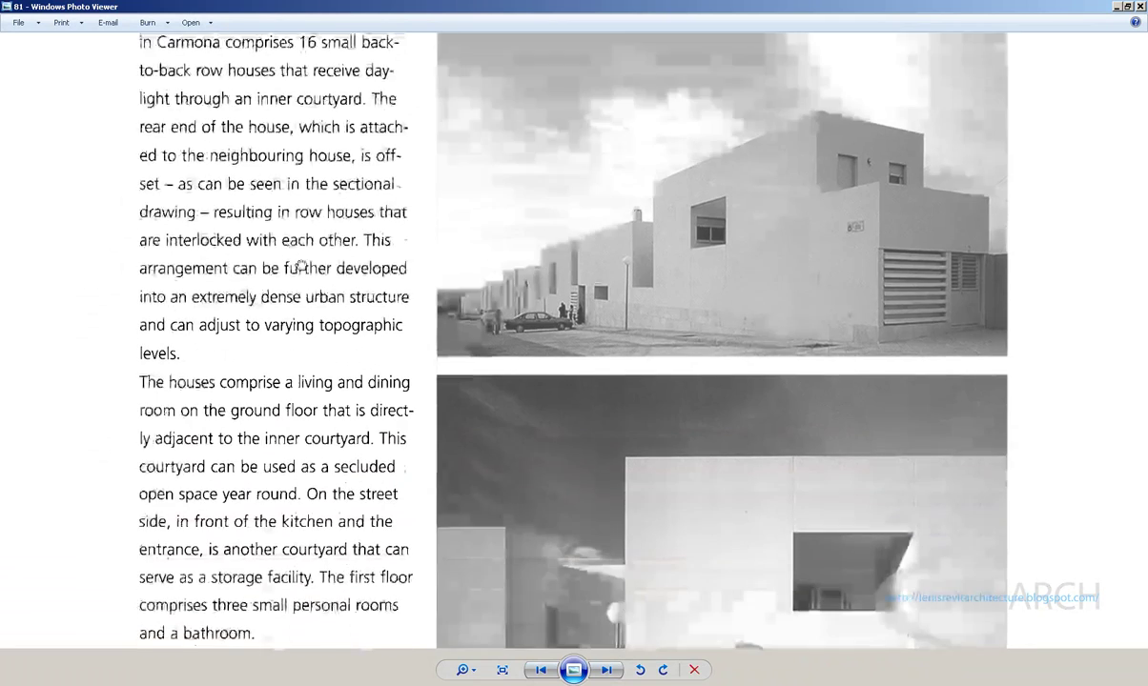
pyautogui.keyDown('ctrl'); pyautogui.scroll(-3, 548, 334); pyautogui.keyUp('ctrl')
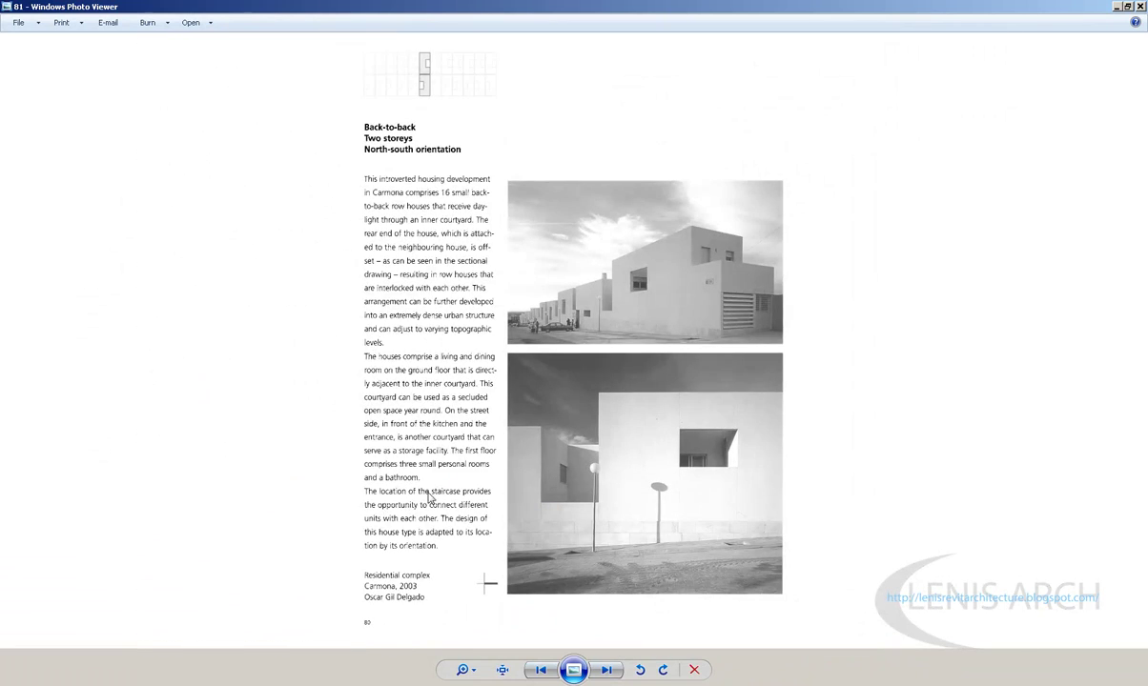
pyautogui.keyDown('ctrl'); pyautogui.scroll(2, 407, 556); pyautogui.keyUp('ctrl')
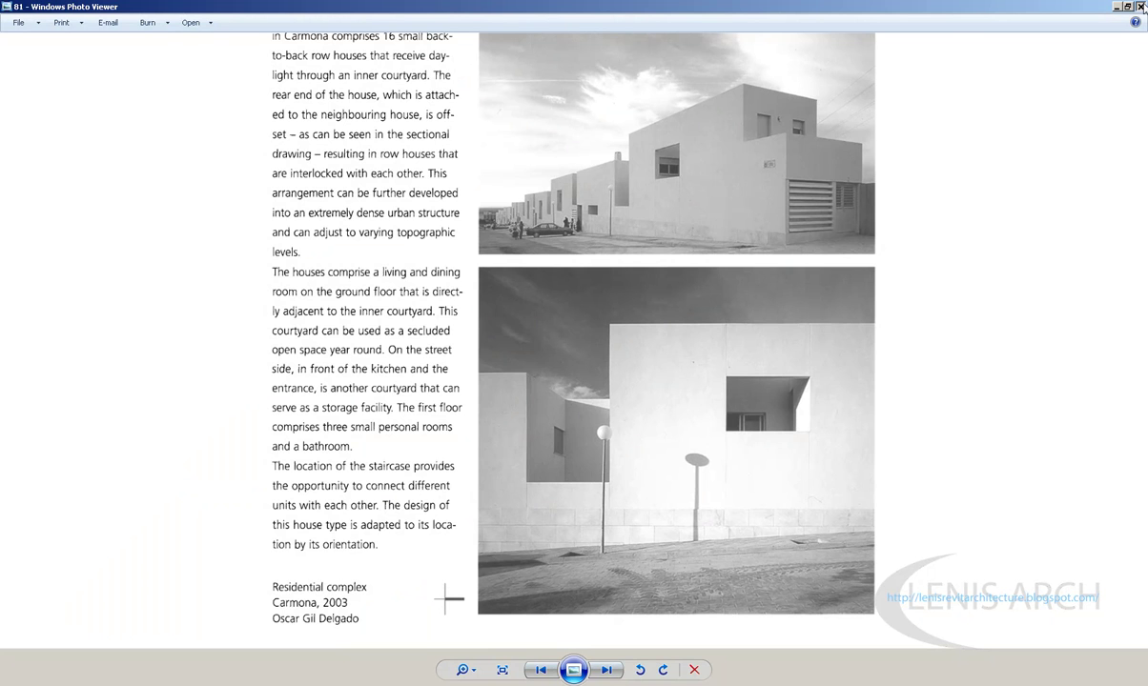
pyautogui.click(1140, 6)
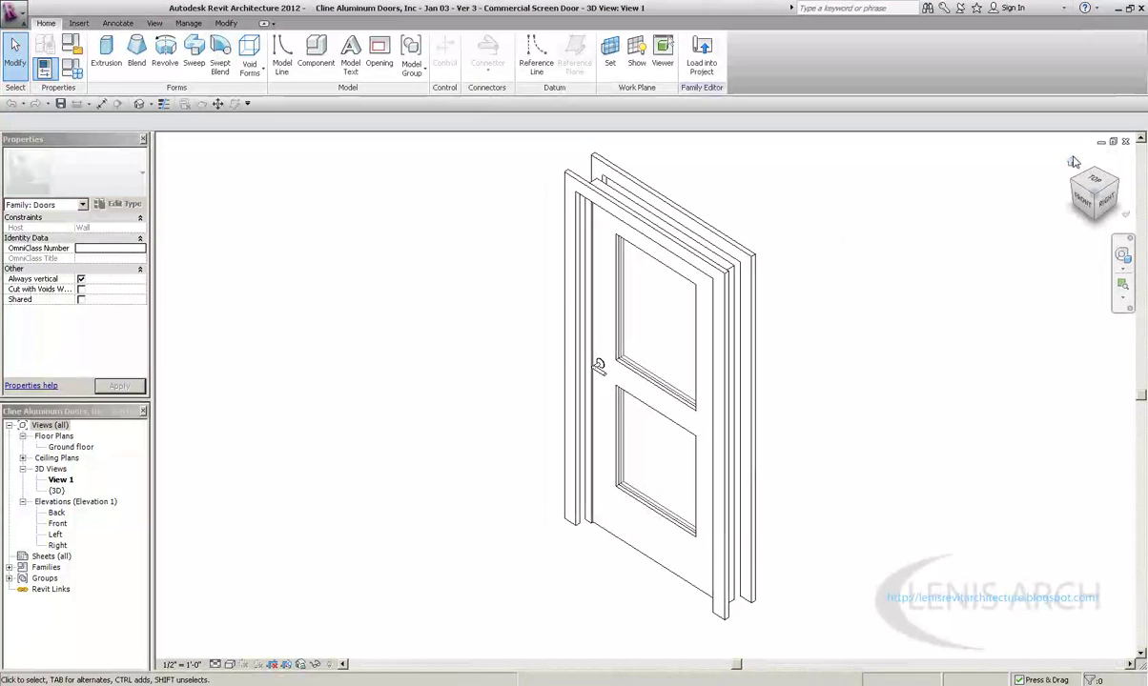
# Step: Bring the reference image back full screen, close it, and orbit the door to its right side
pyautogui.hotkey('alt', 'Tab')
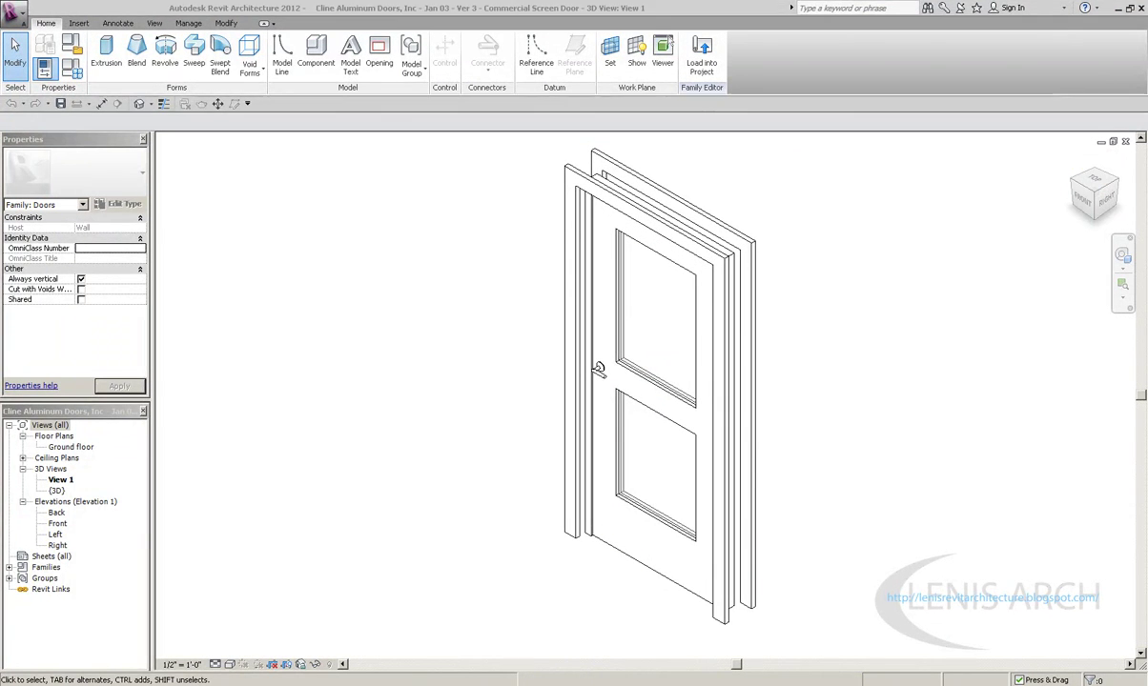
pyautogui.doubleClick(879, 123)
pyautogui.click(1140, 6)
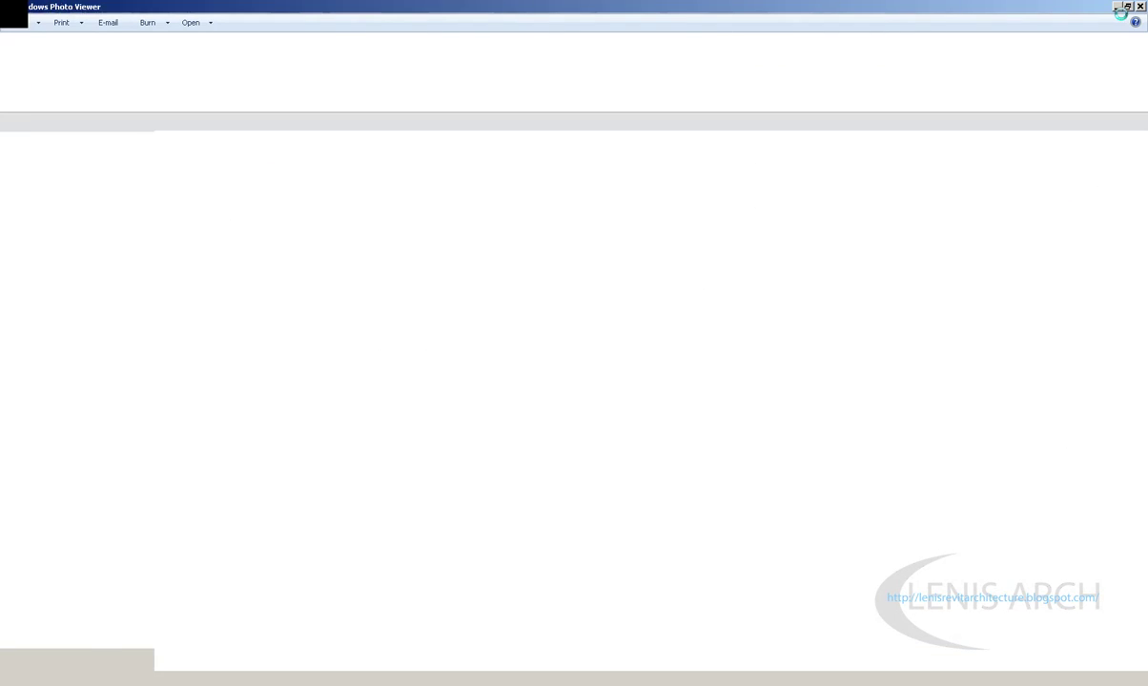
pyautogui.keyDown('shift'); pyautogui.moveTo(813, 454); pyautogui.dragTo(682, 264, button='middle'); pyautogui.keyUp('shift')
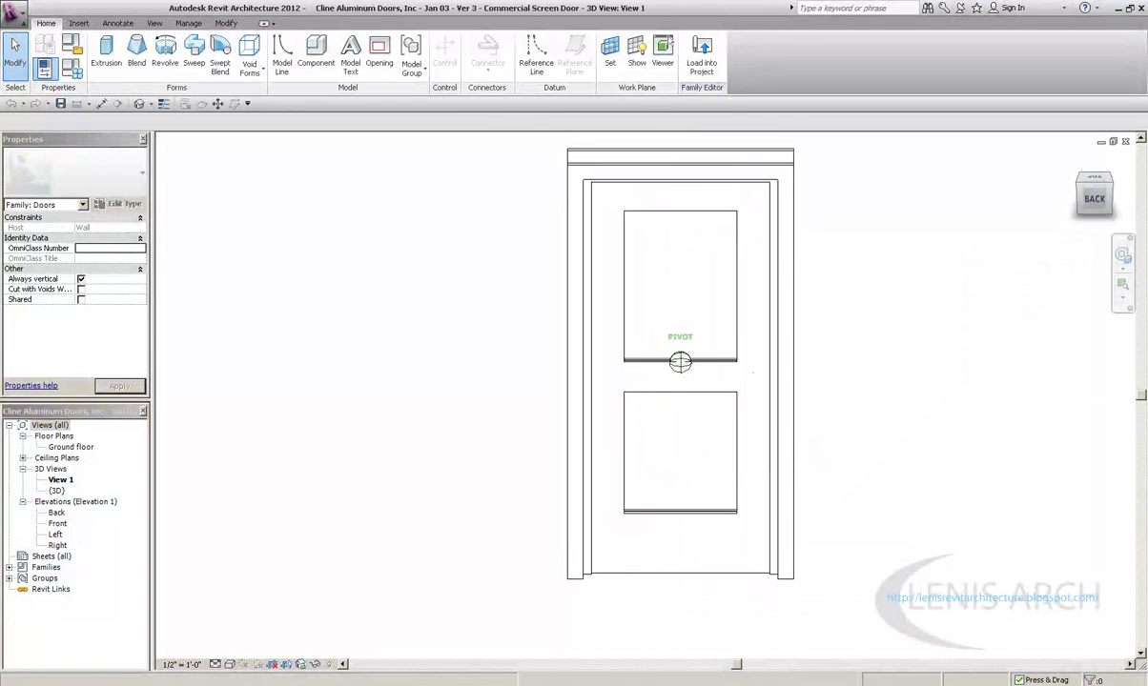
# Step: Open the Ground floor plan and zoom and pan to show the door's EQ dimensions
pyautogui.doubleClick(70, 447)
pyautogui.scroll(1, 501, 386)
pyautogui.scroll(1, 641, 368)
pyautogui.scroll(1, 533, 379)
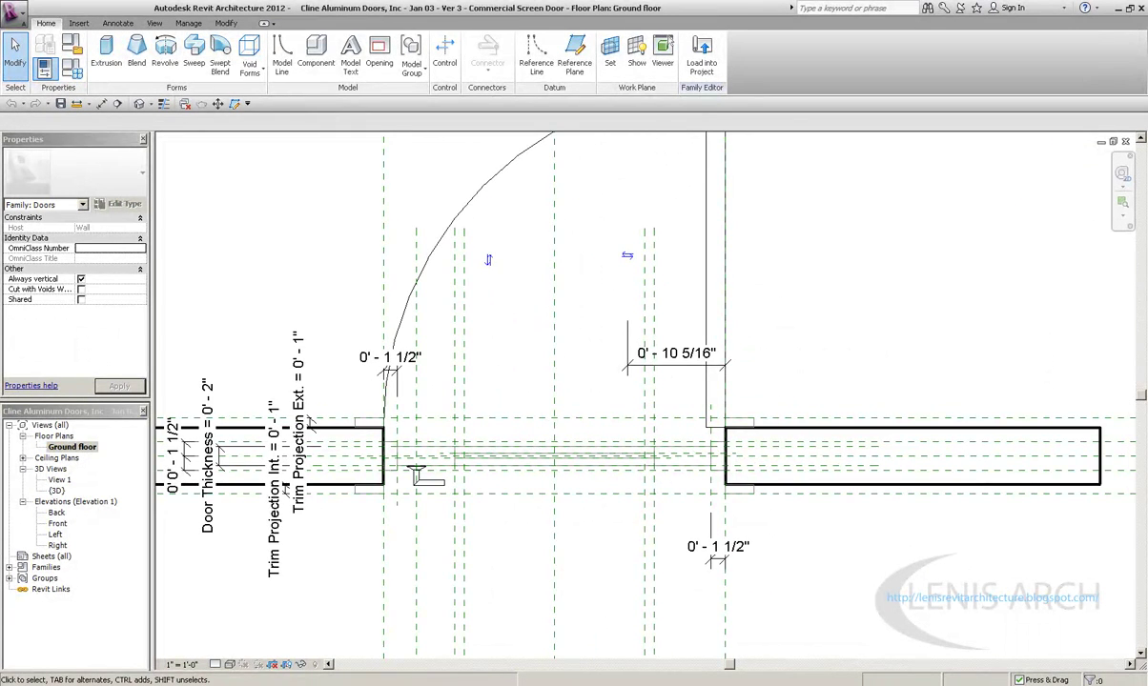
pyautogui.scroll(-2, 533, 400)
pyautogui.scroll(-1, 610, 335)
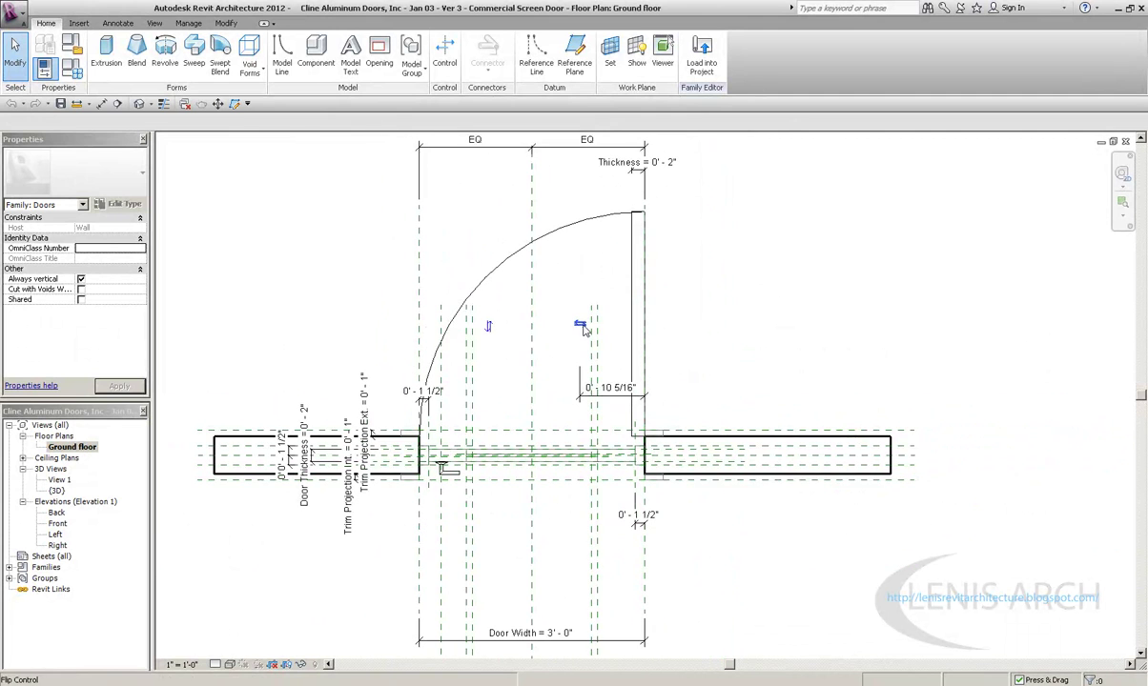
pyautogui.moveTo(468, 190); pyautogui.dragTo(467, 240, button='middle')
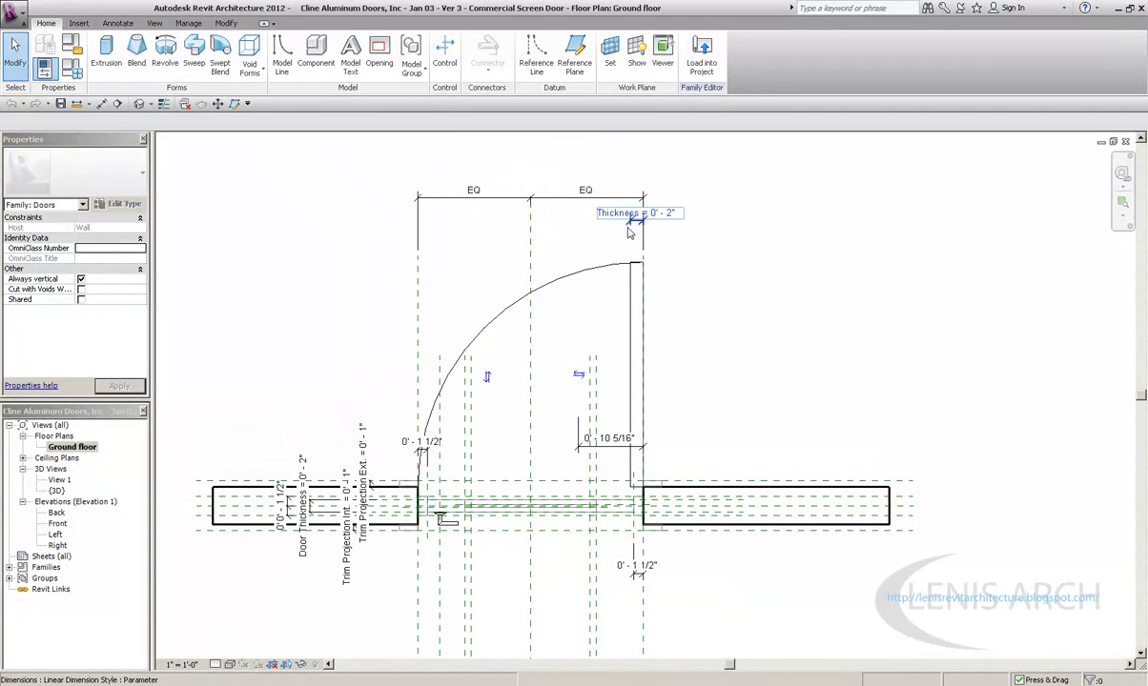
pyautogui.moveTo(628, 233); pyautogui.dragTo(625, 235, button='middle')
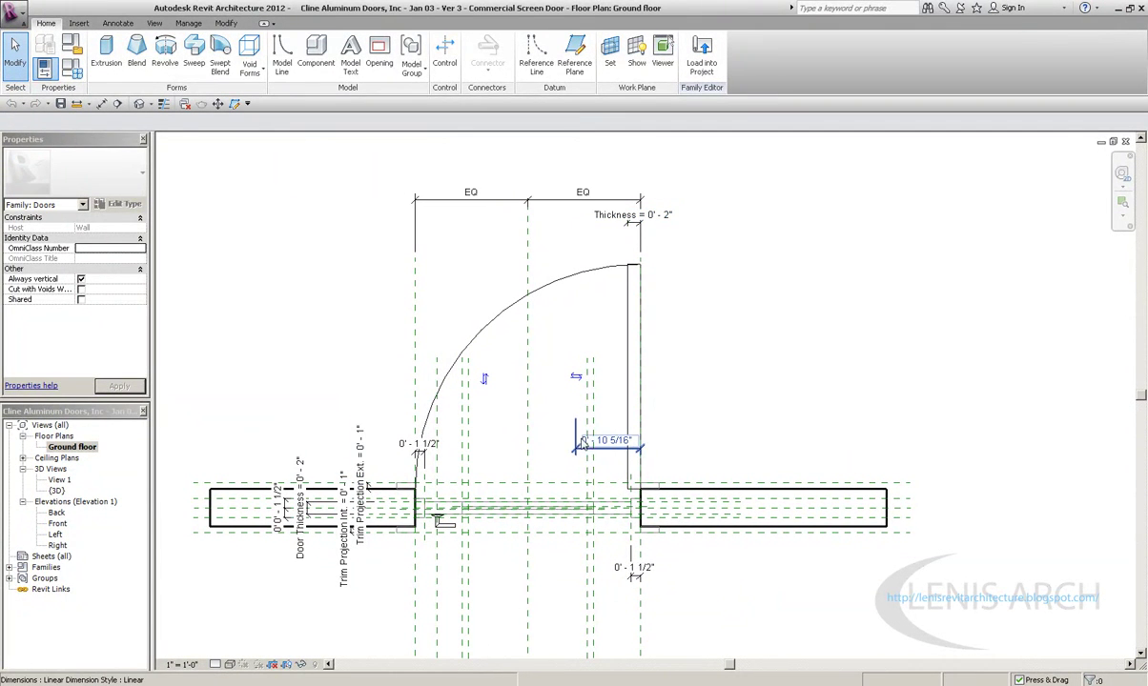
pyautogui.moveTo(392, 333); pyautogui.dragTo(393, 301, button='middle')
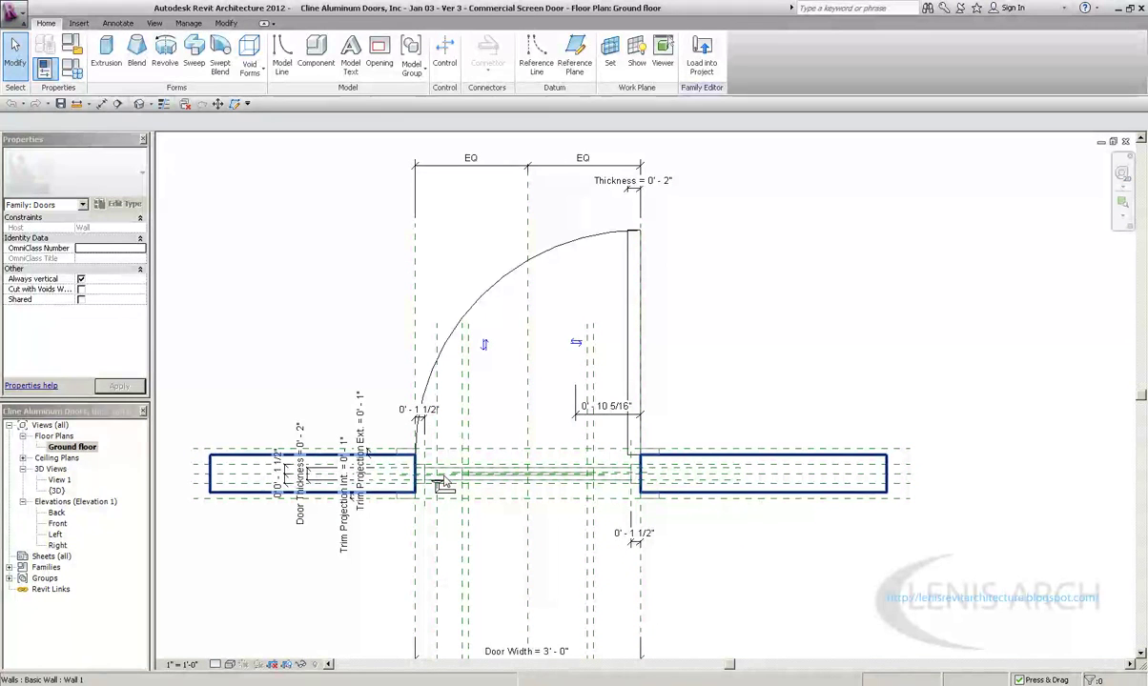
pyautogui.moveTo(650, 442); pyautogui.dragTo(651, 441, button='middle')
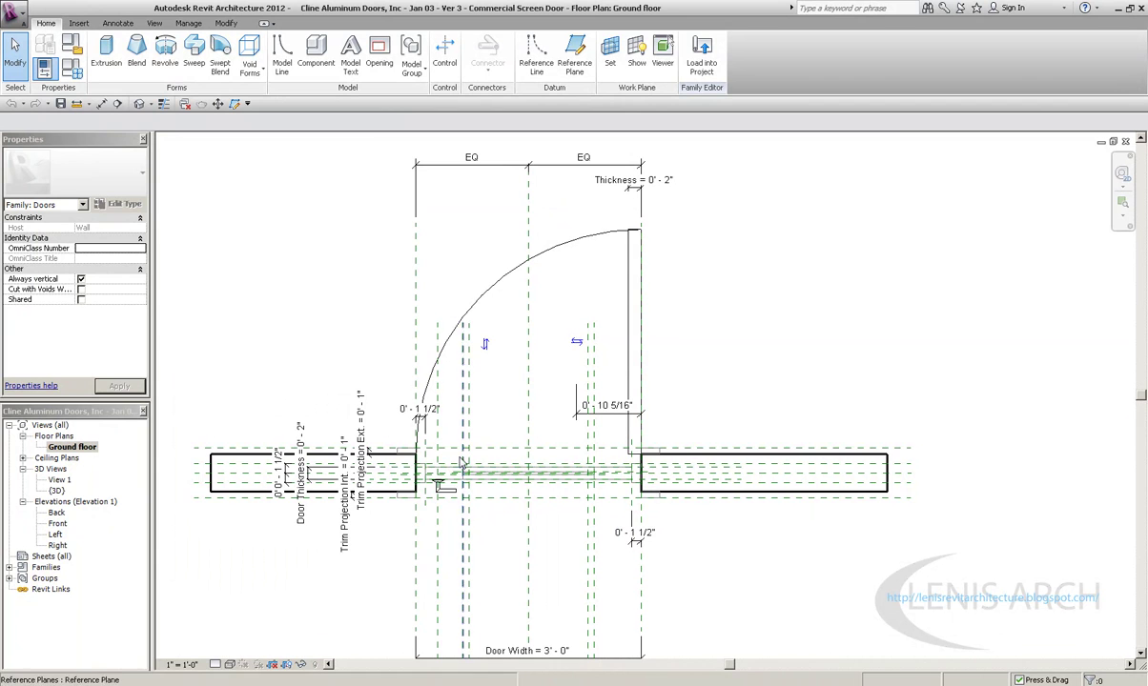
pyautogui.scroll(1, 405, 464)
pyautogui.scroll(-2, 405, 464)
pyautogui.moveTo(409, 472); pyautogui.dragTo(405, 464, button='middle')
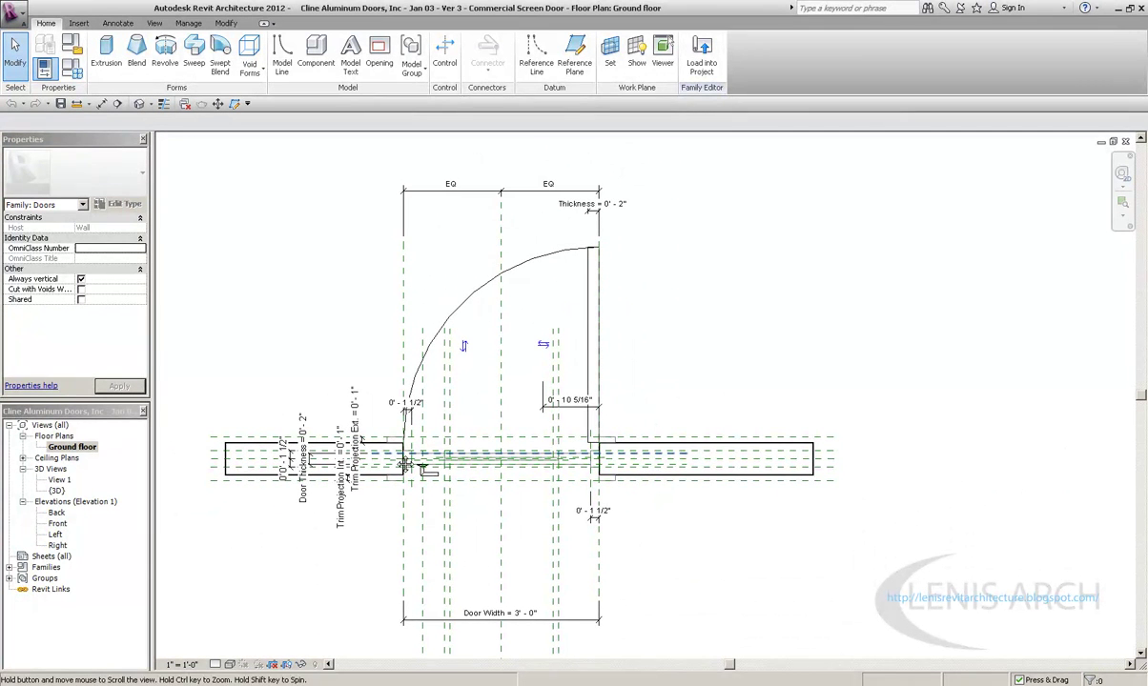
pyautogui.scroll(1, 394, 455)
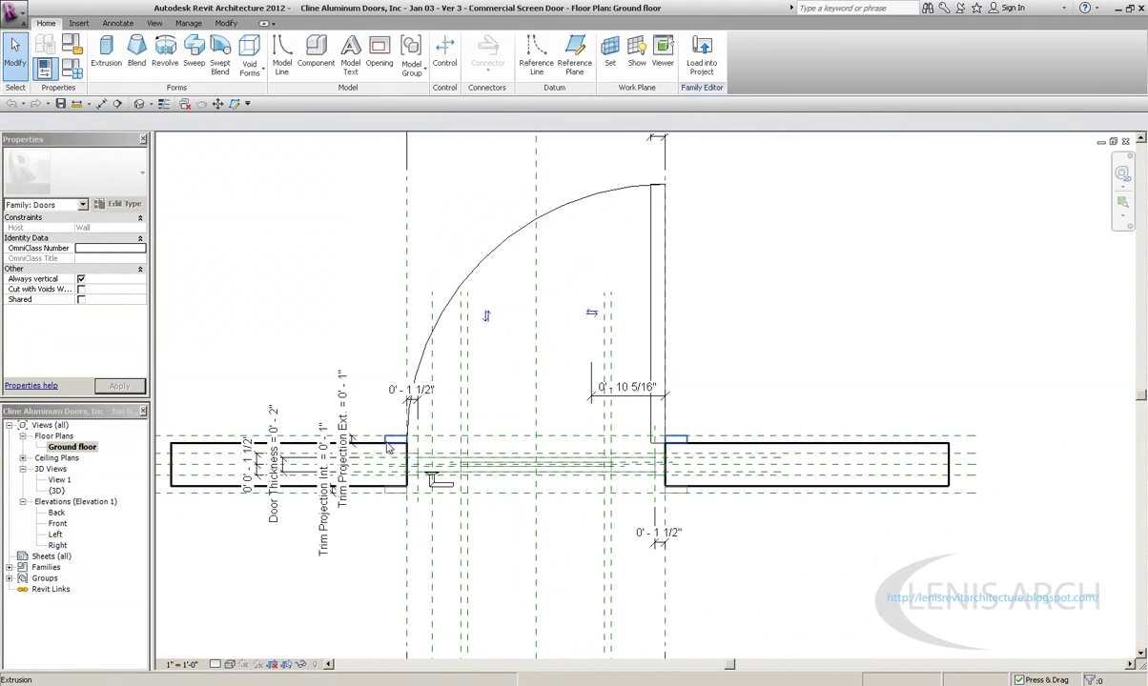
pyautogui.scroll(-2, 389, 448)
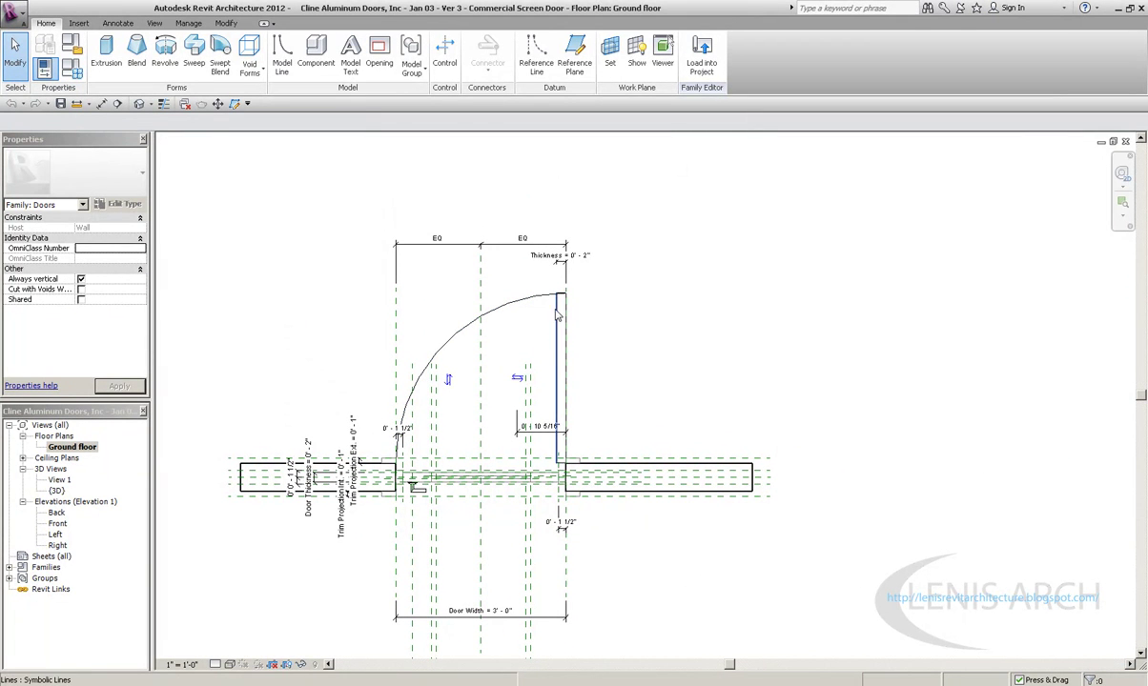
pyautogui.moveTo(447, 357); pyautogui.dragTo(456, 355, button='middle')
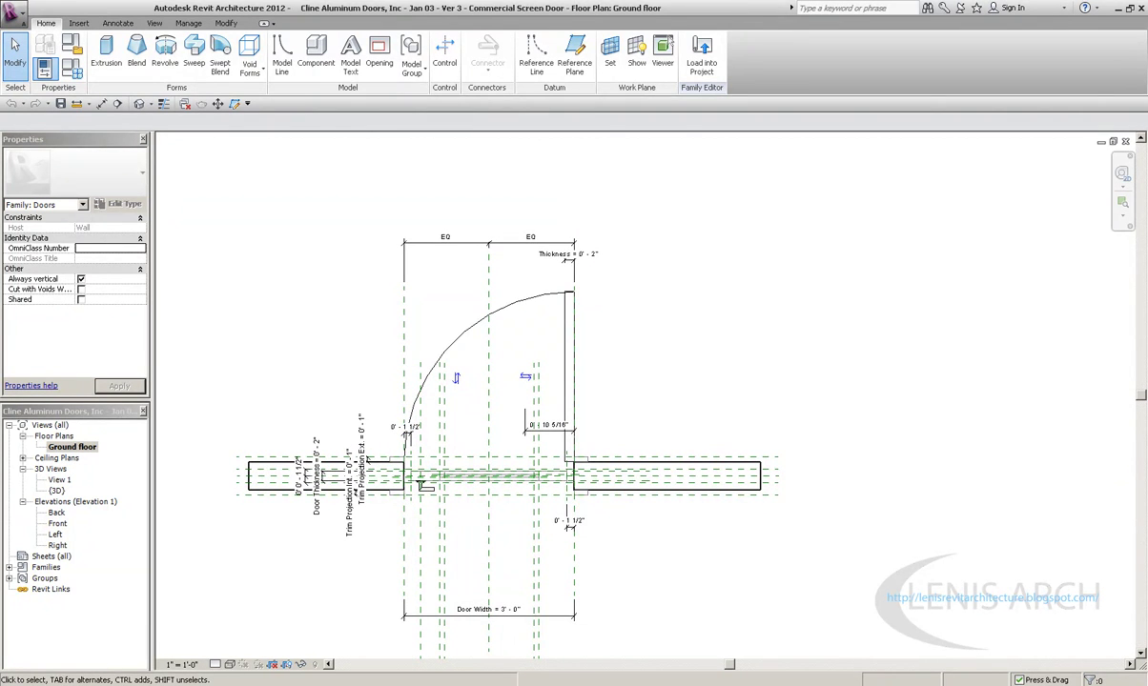
# Step: Switch to the Aluminum Dooor folder, bring up the References folder, and open image 81
pyautogui.click(91, 674)
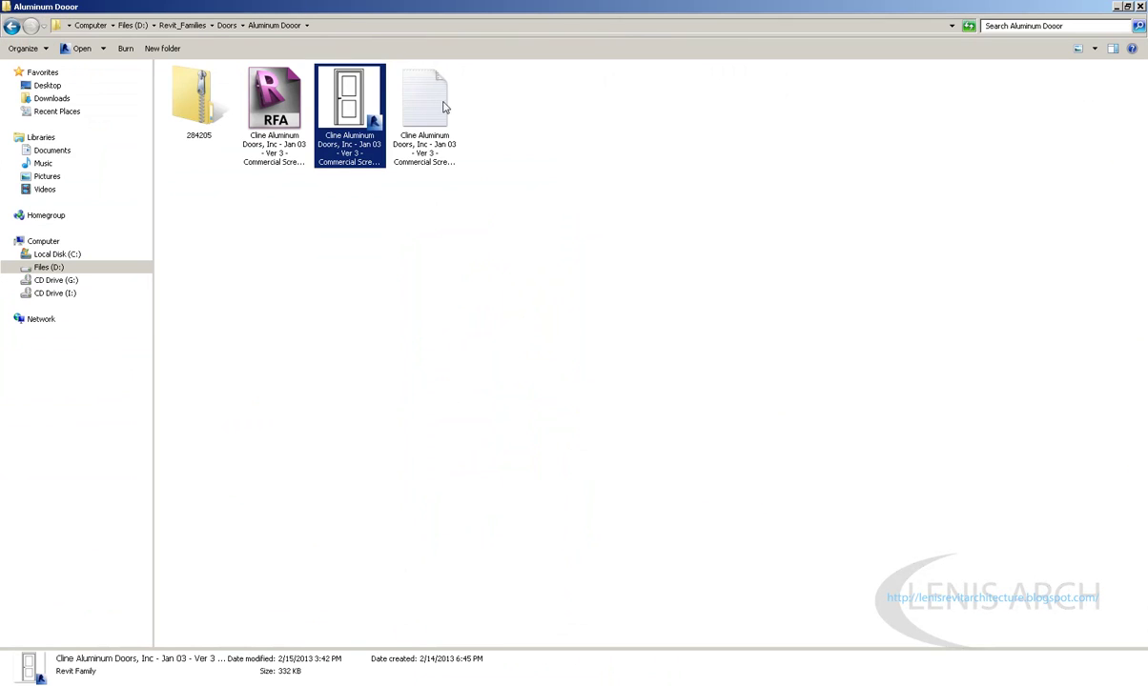
pyautogui.click(84, 655)
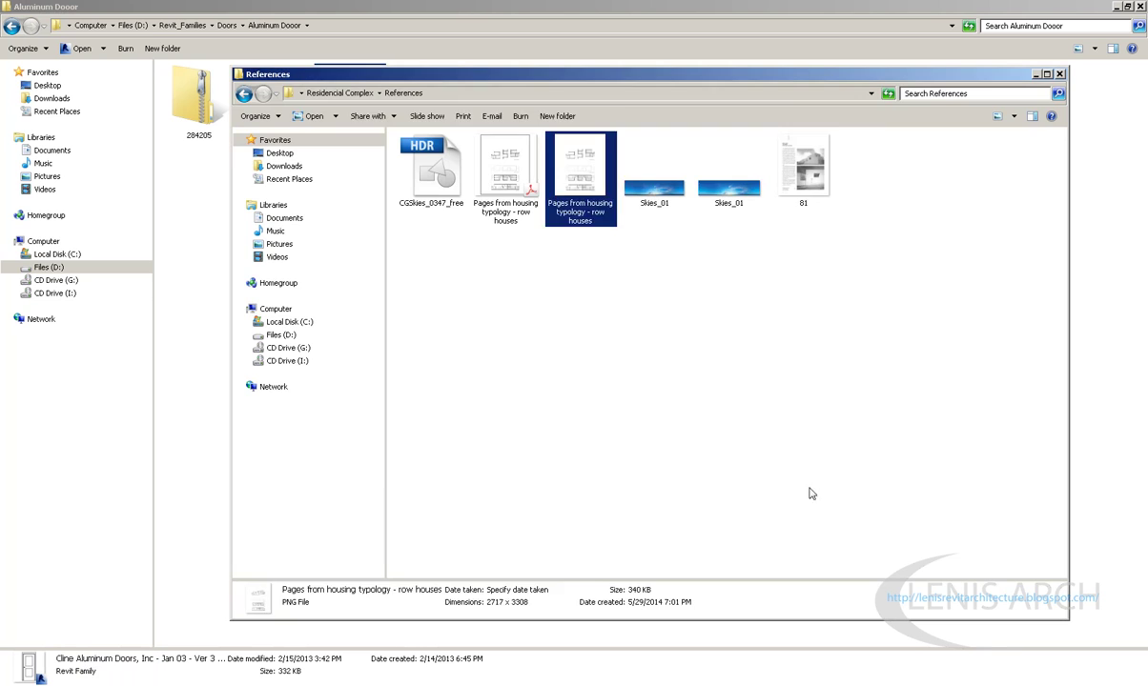
pyautogui.doubleClick(801, 181)
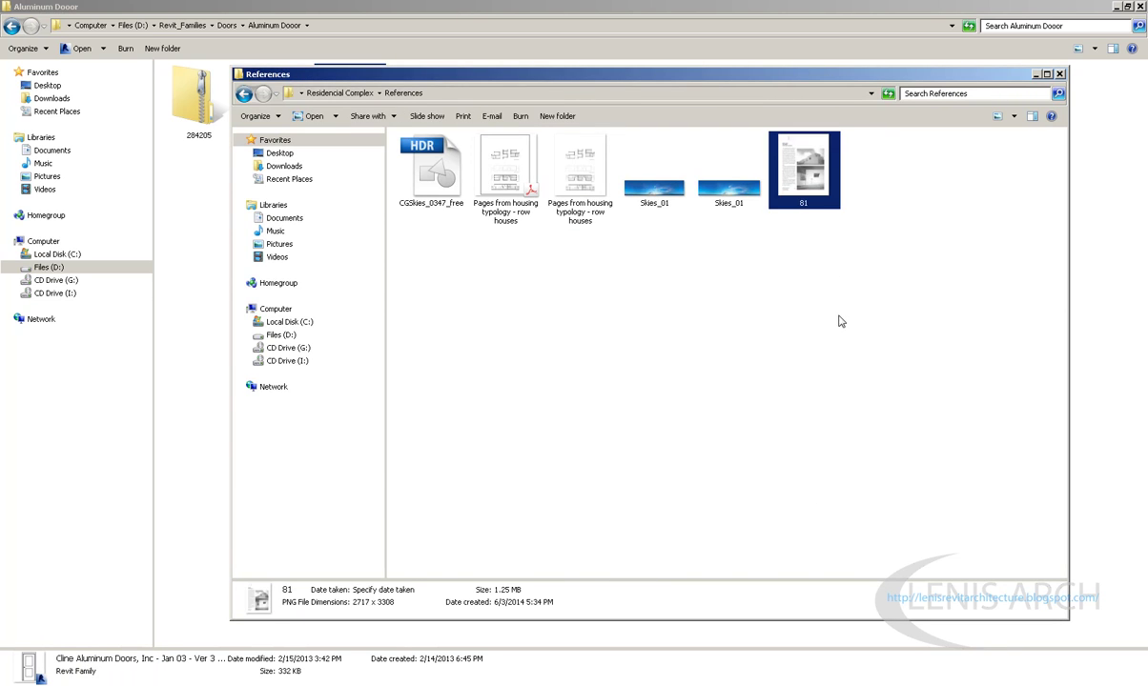
# Step: Zoom into the white row-house photo in image 81, then list the open folder windows
pyautogui.scroll(5, 606, 98)
pyautogui.scroll(-2, 606, 98)
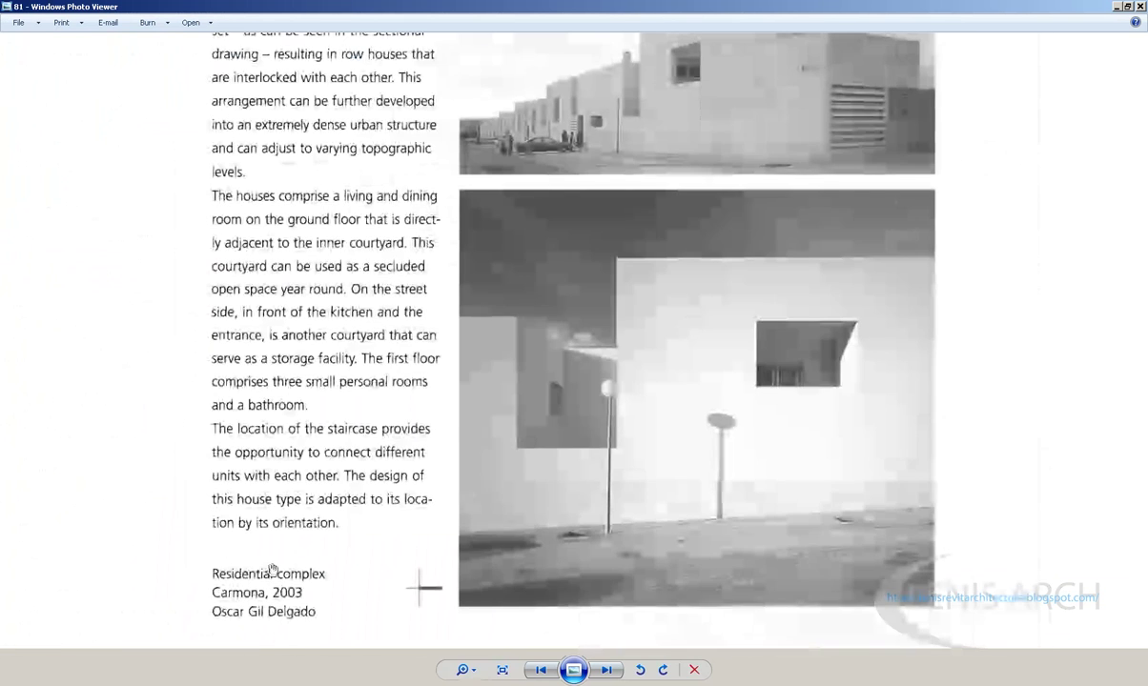
pyautogui.scroll(1, 720, 369)
pyautogui.scroll(1, 811, 346)
pyautogui.scroll(2, 811, 346)
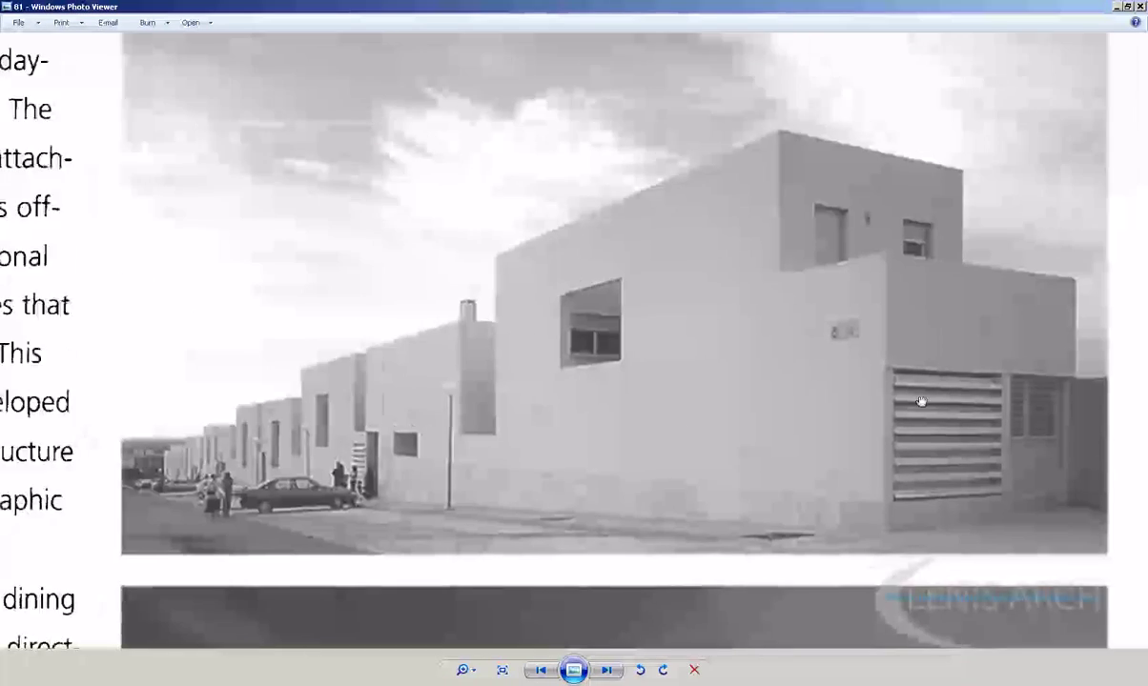
pyautogui.scroll(1, 811, 346)
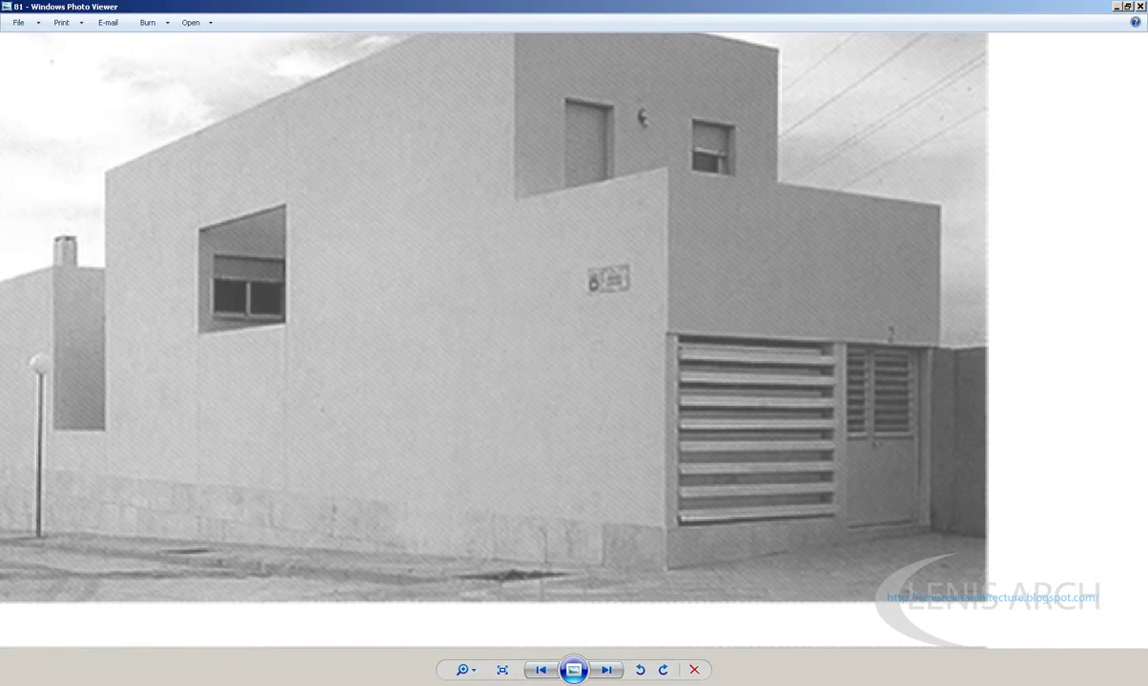
pyautogui.click(91, 684)
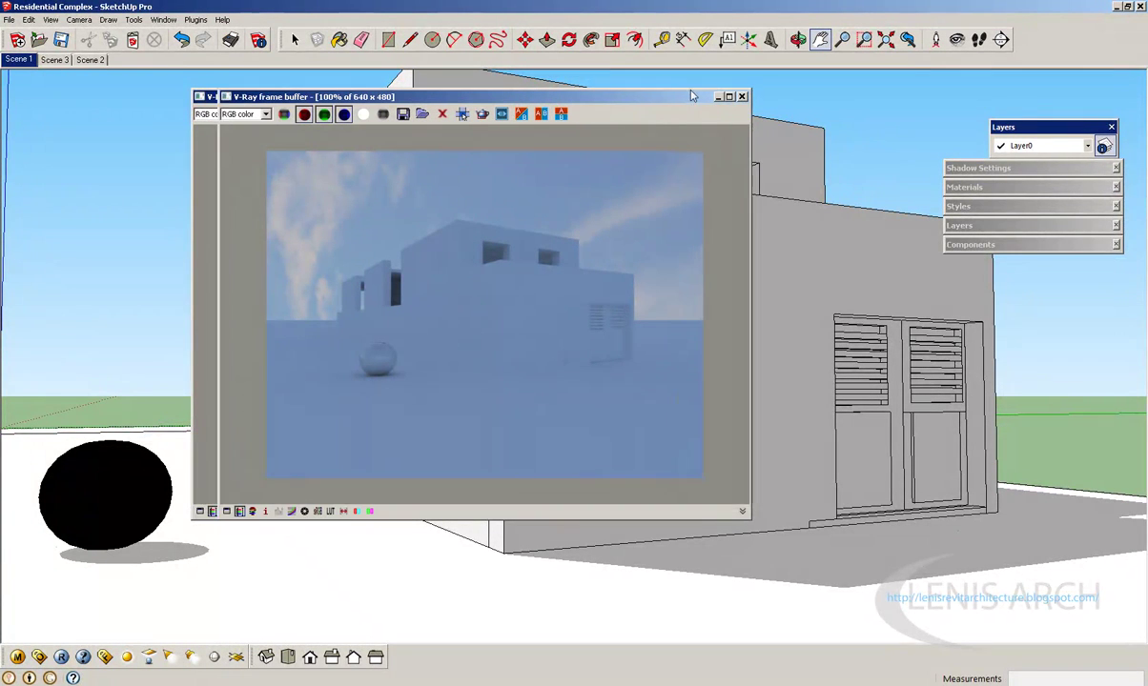
# Step: Move the V-Ray render window further right, save the SketchUp model and open the File menu
pyautogui.moveTo(692, 95); pyautogui.dragTo(753, 100)
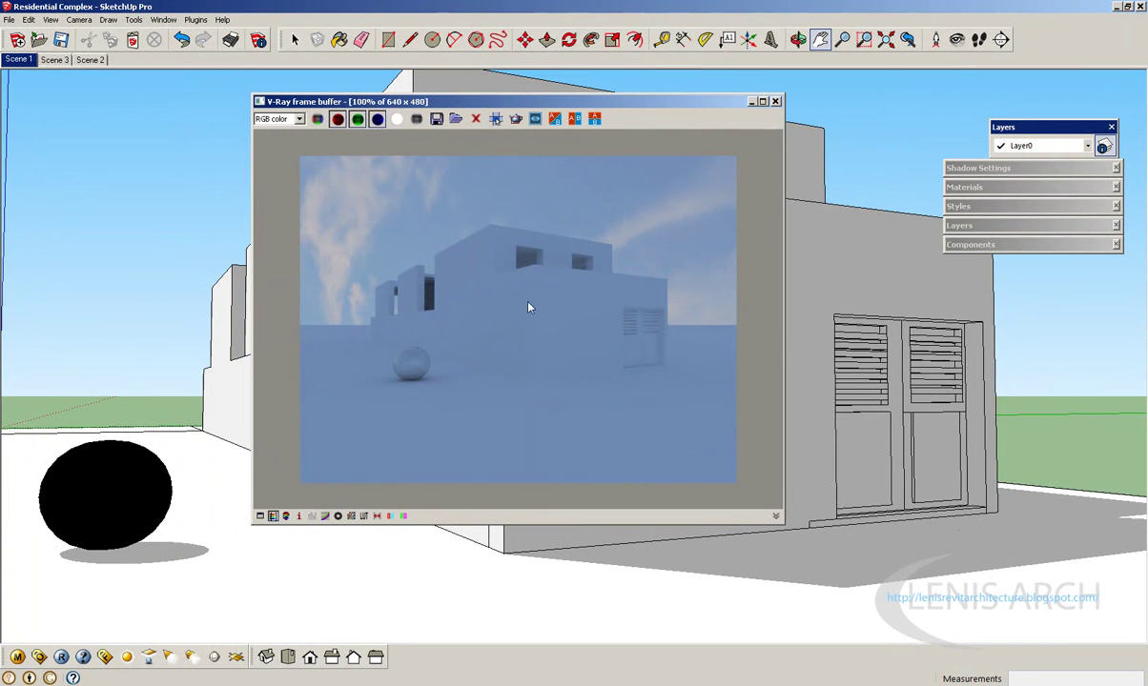
pyautogui.moveTo(515, 101); pyautogui.dragTo(537, 110)
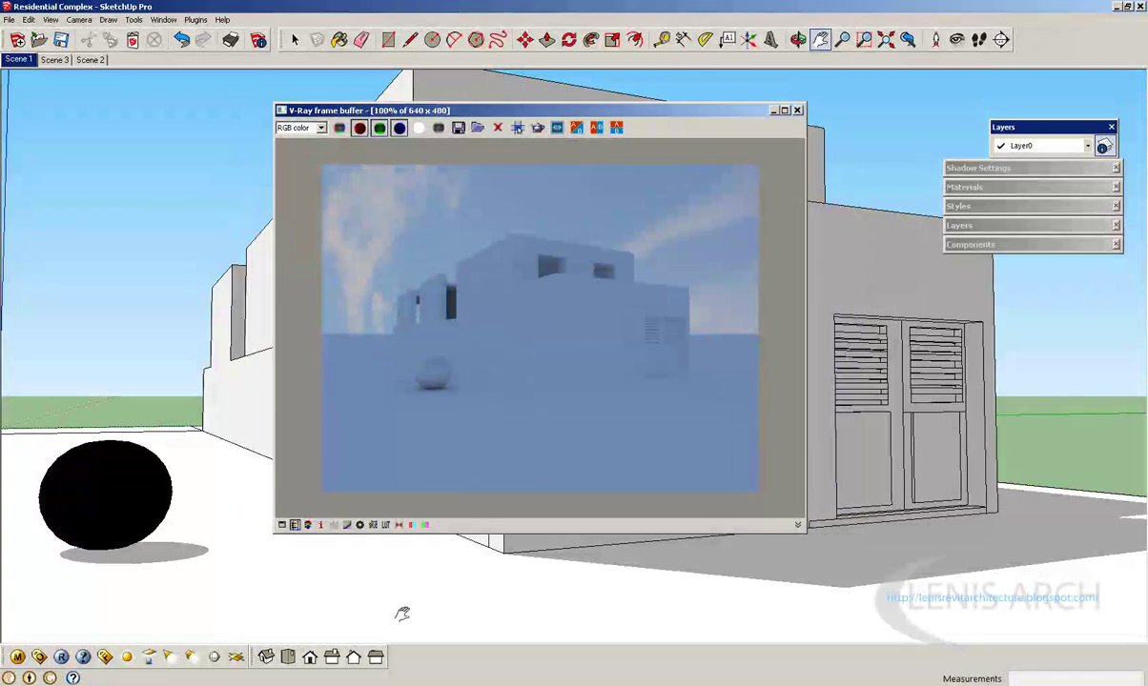
pyautogui.click(59, 40)
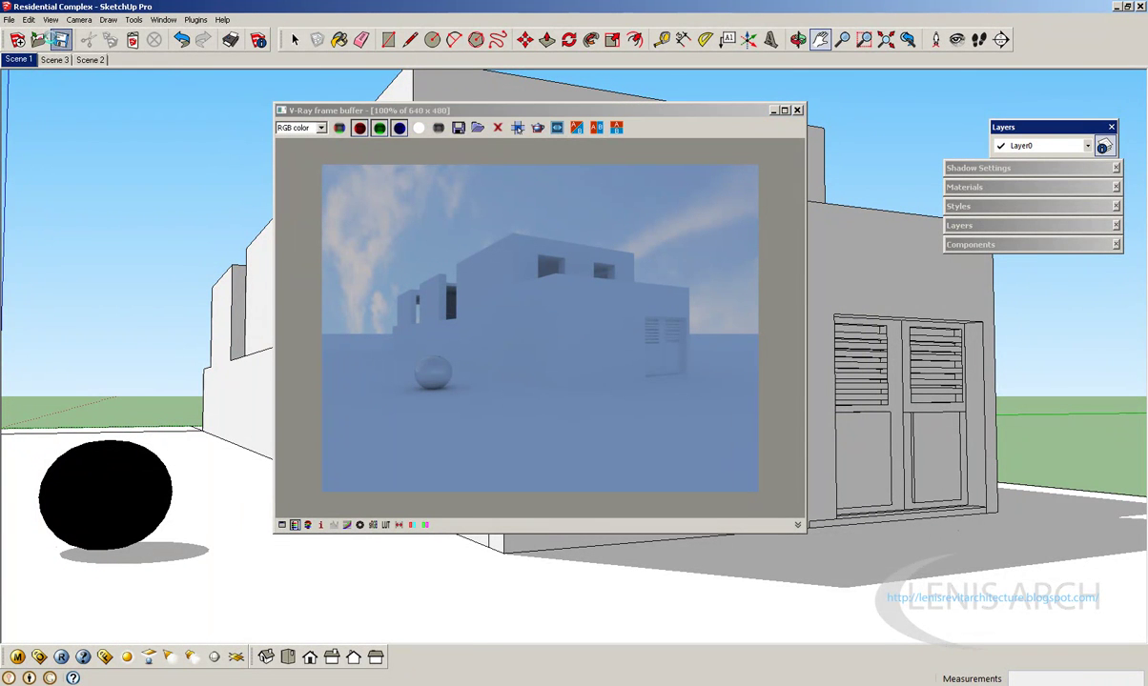
pyautogui.click(9, 20)
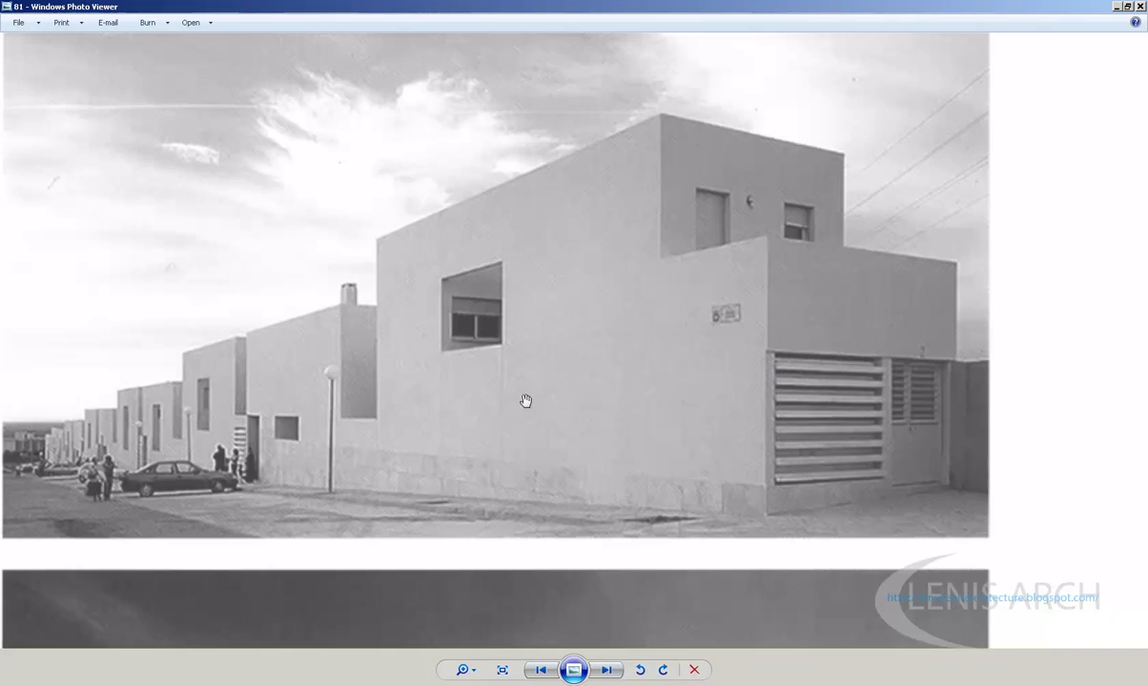
# Step: Zoom in and pan the photo up to study the louvred garage and side doors
pyautogui.scroll(3, 525, 401)
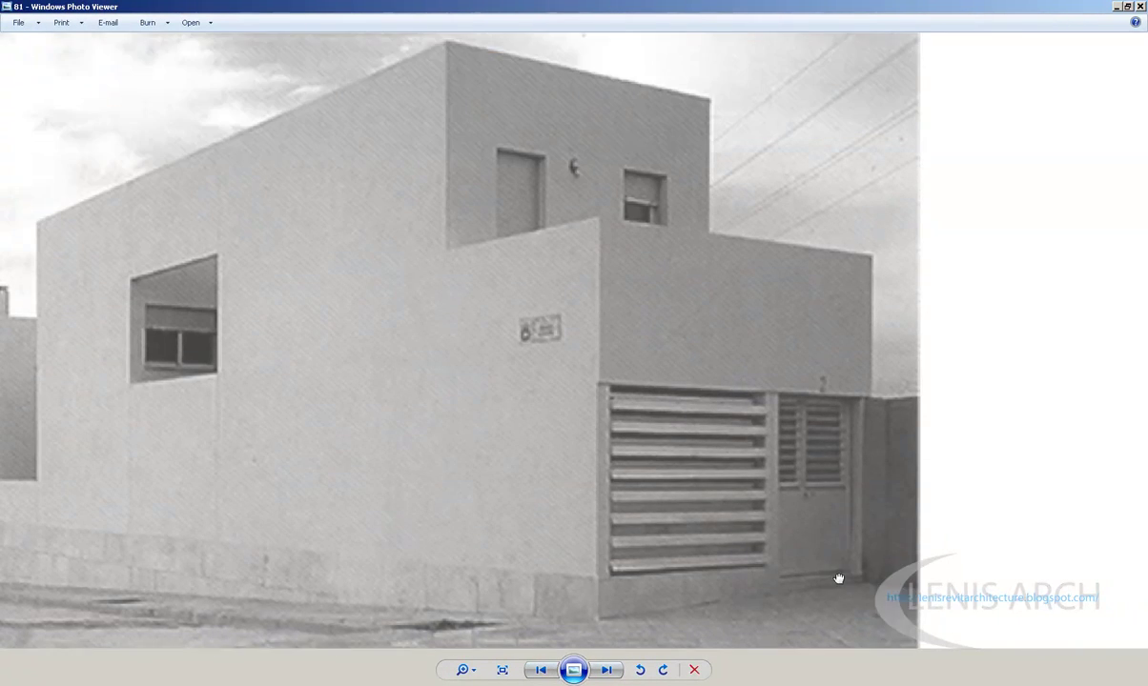
pyautogui.moveTo(838, 579); pyautogui.dragTo(741, 465)
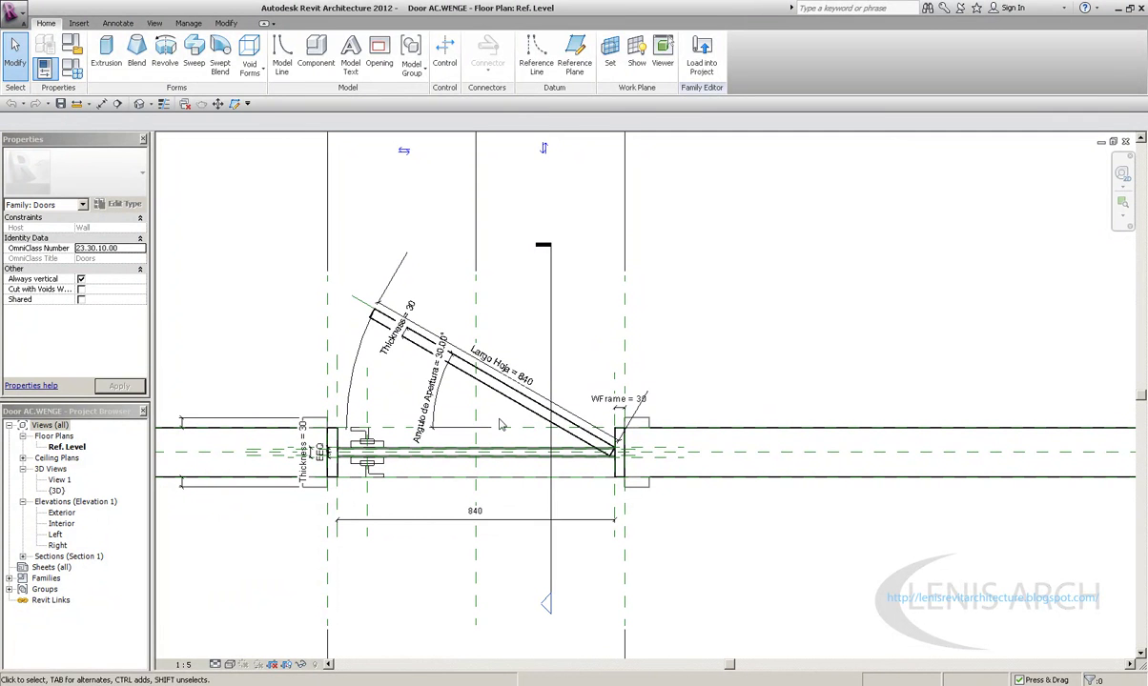
# Step: After typing UN, open the door's Section 1 view and frame the whole door in it
pyautogui.press('u')
pyautogui.press('n')
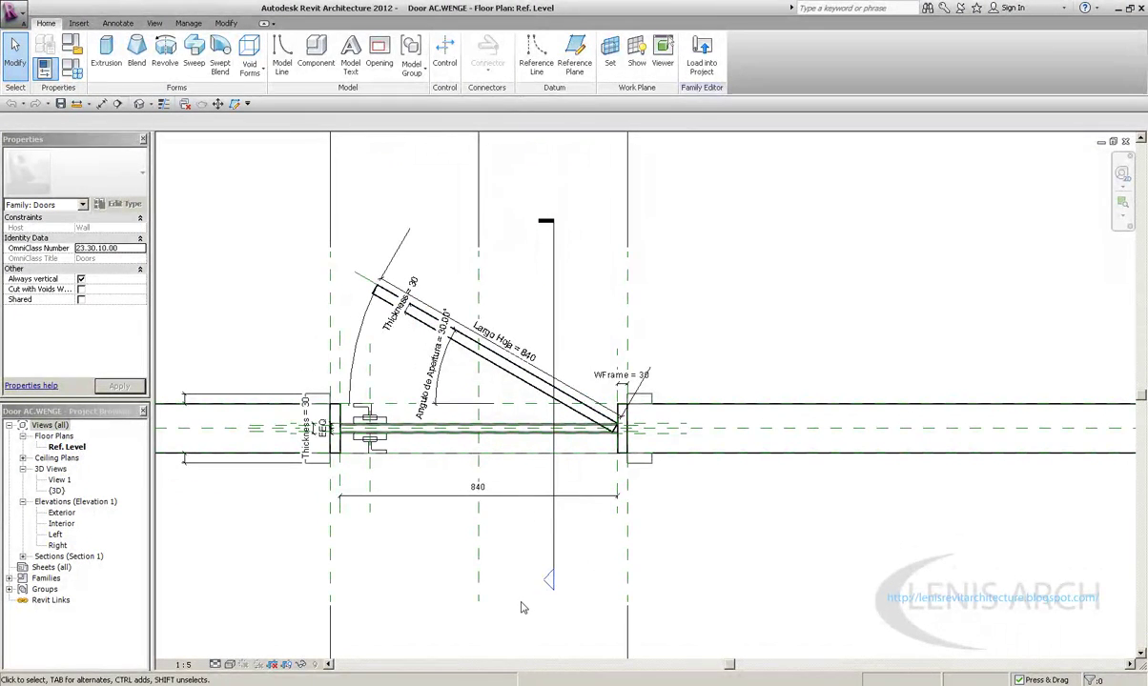
pyautogui.doubleClick(548, 581)
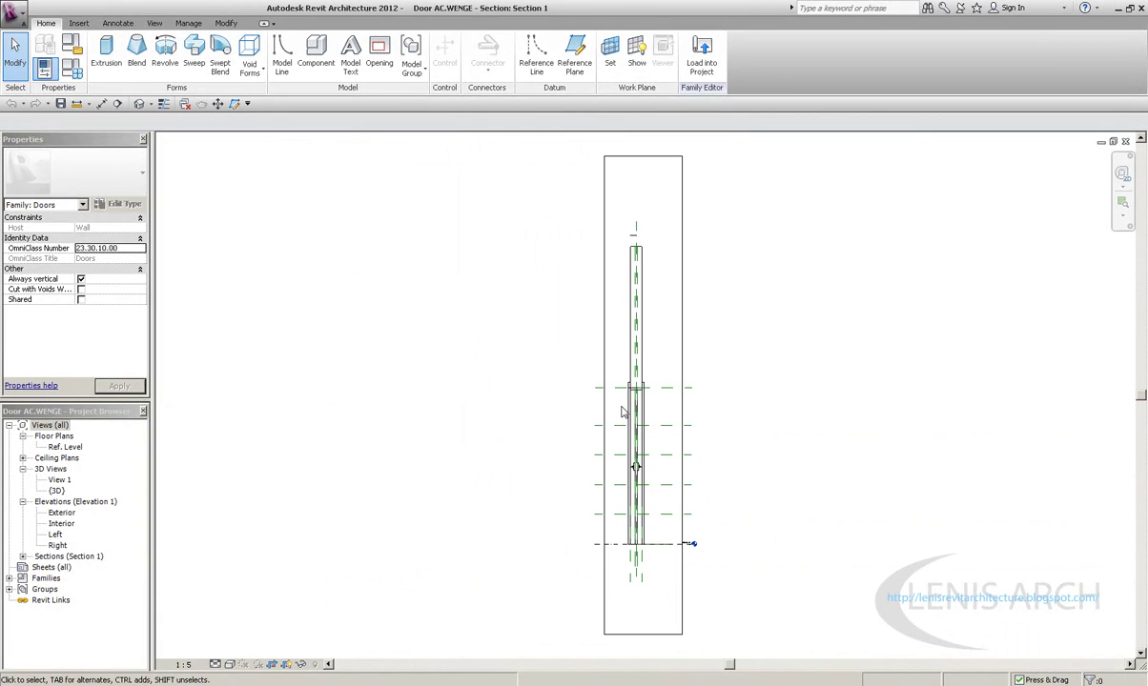
pyautogui.scroll(2, 621, 412)
pyautogui.scroll(2, 448, 433)
pyautogui.scroll(1, 486, 414)
pyautogui.scroll(-2, 486, 416)
pyautogui.scroll(-1, 515, 385)
pyautogui.scroll(-1, 499, 417)
pyautogui.moveTo(577, 364); pyautogui.dragTo(611, 540, button='middle')
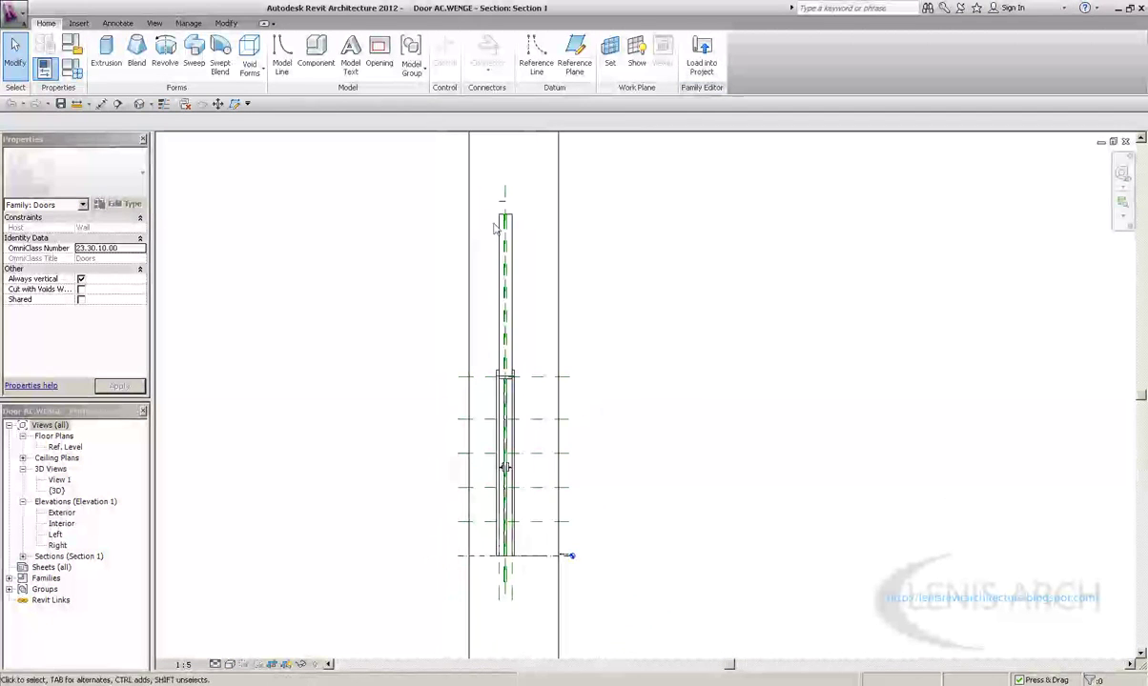
pyautogui.scroll(-1, 530, 267)
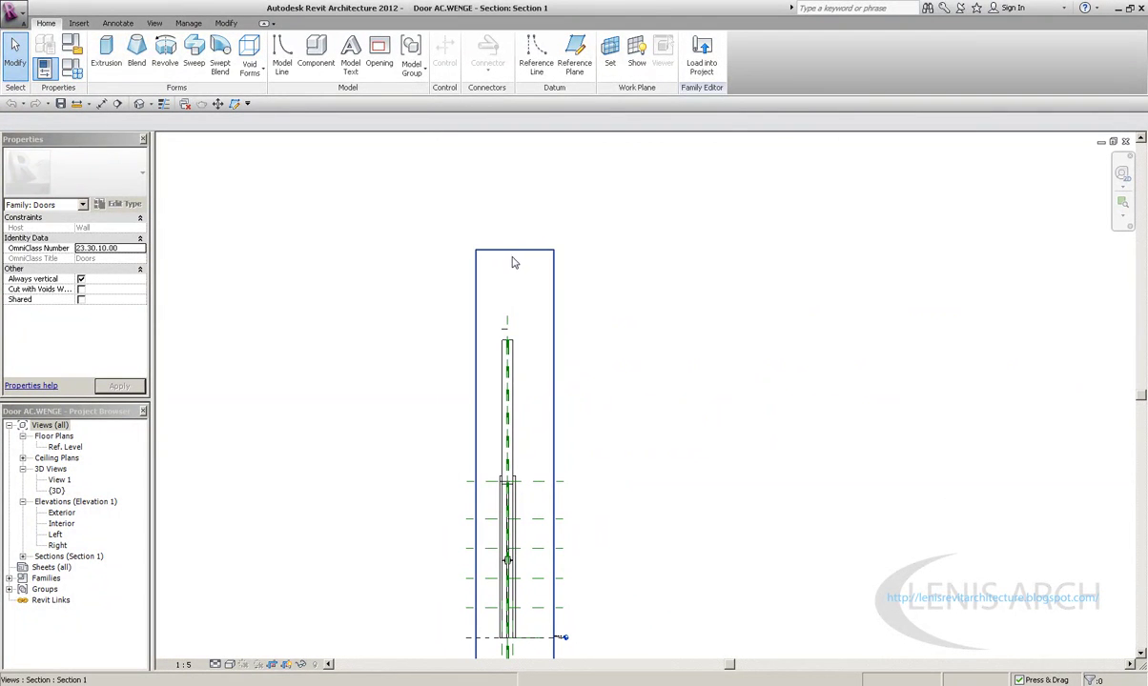
# Step: Set Section 1 to 1:20 scale with thin lines, then return to the Ref. Level plan
pyautogui.click(512, 262)
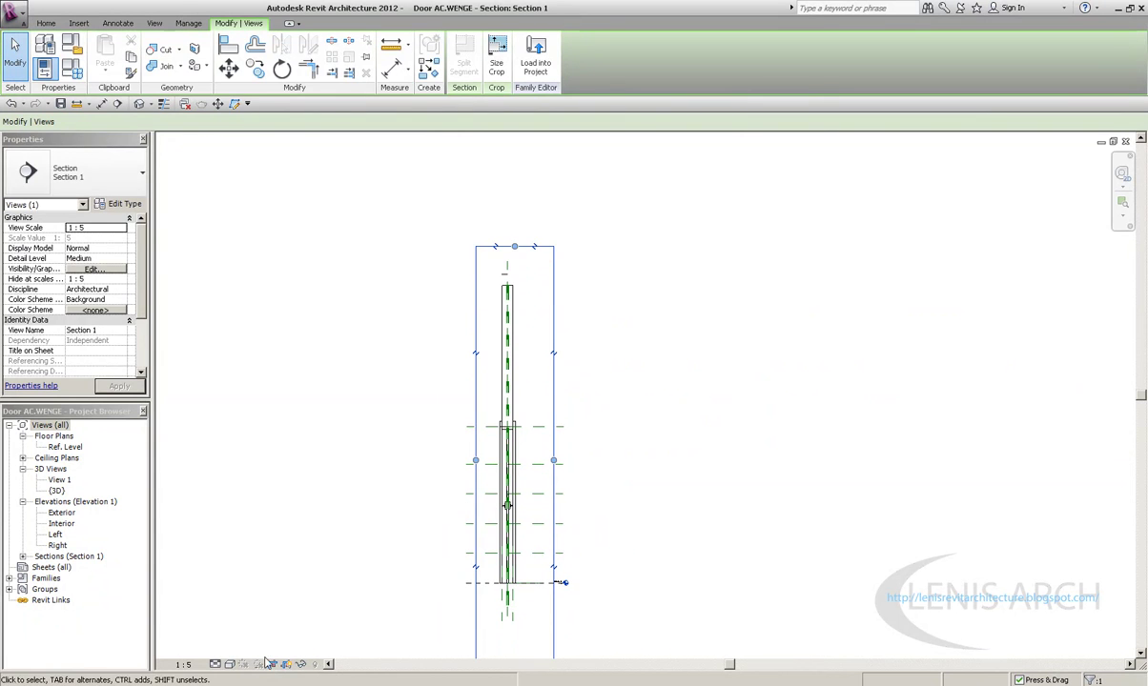
pyautogui.click(183, 664)
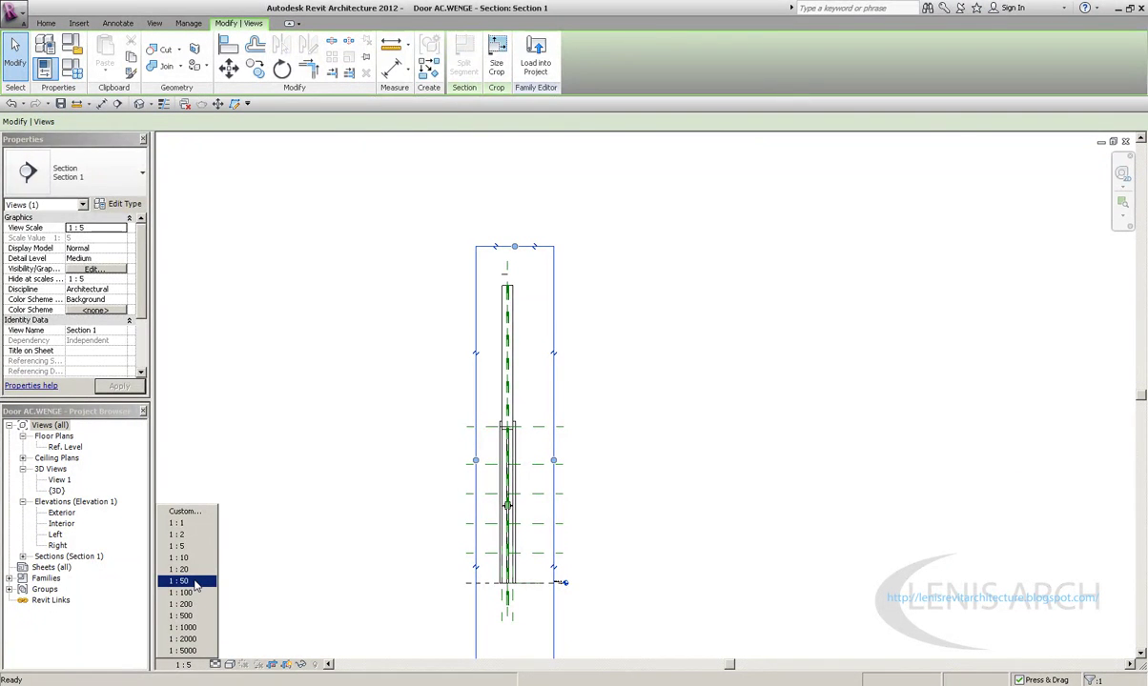
pyautogui.click(181, 569)
pyautogui.click(569, 466)
pyautogui.scroll(5, 569, 466)
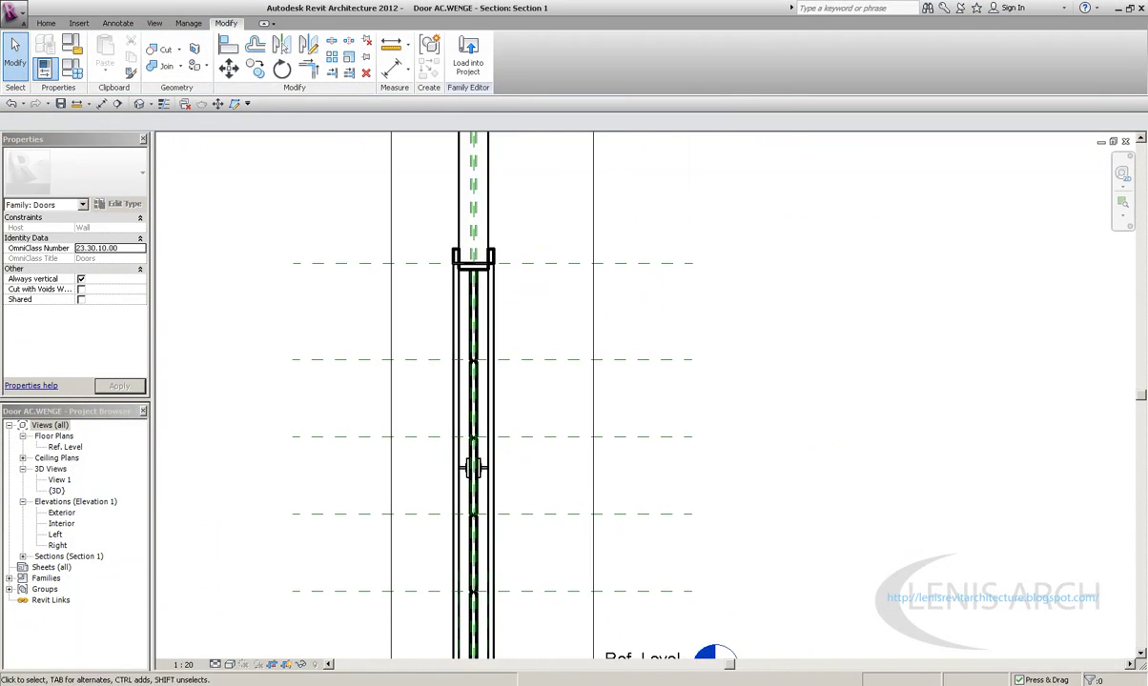
pyautogui.click(164, 103)
pyautogui.moveTo(335, 327)
pyautogui.mouseDown(button='middle')
pyautogui.moveTo(487, 415)
pyautogui.moveTo(450, 440)
pyautogui.moveTo(475, 546)
pyautogui.mouseUp(button='middle')
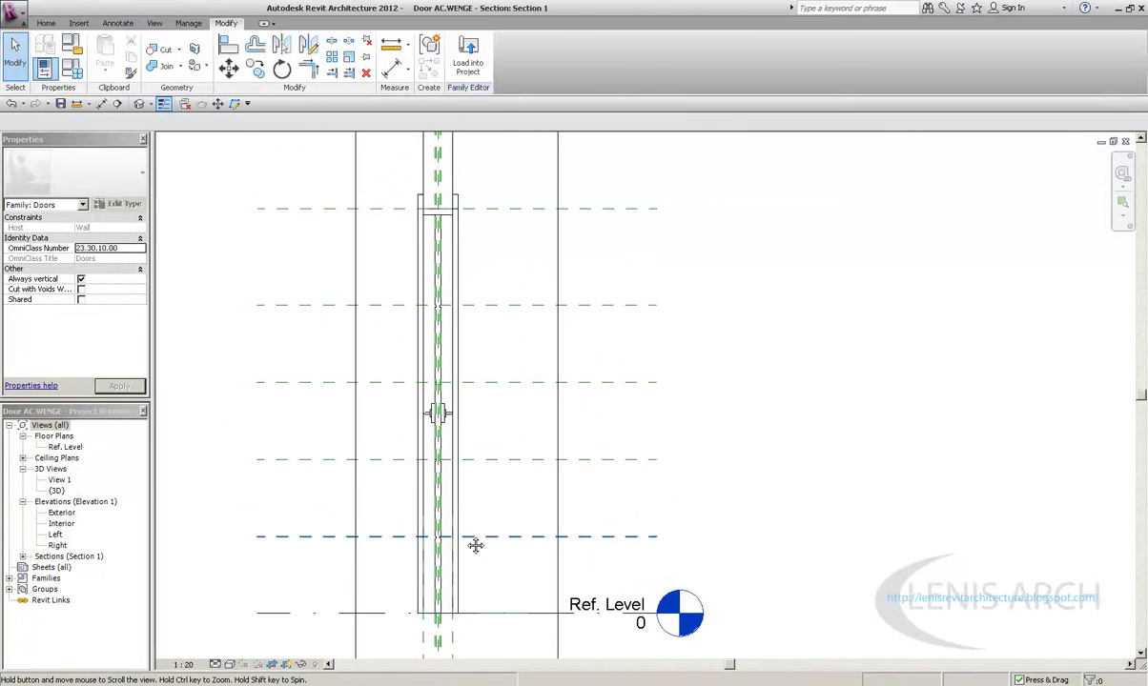
pyautogui.click(1125, 141)
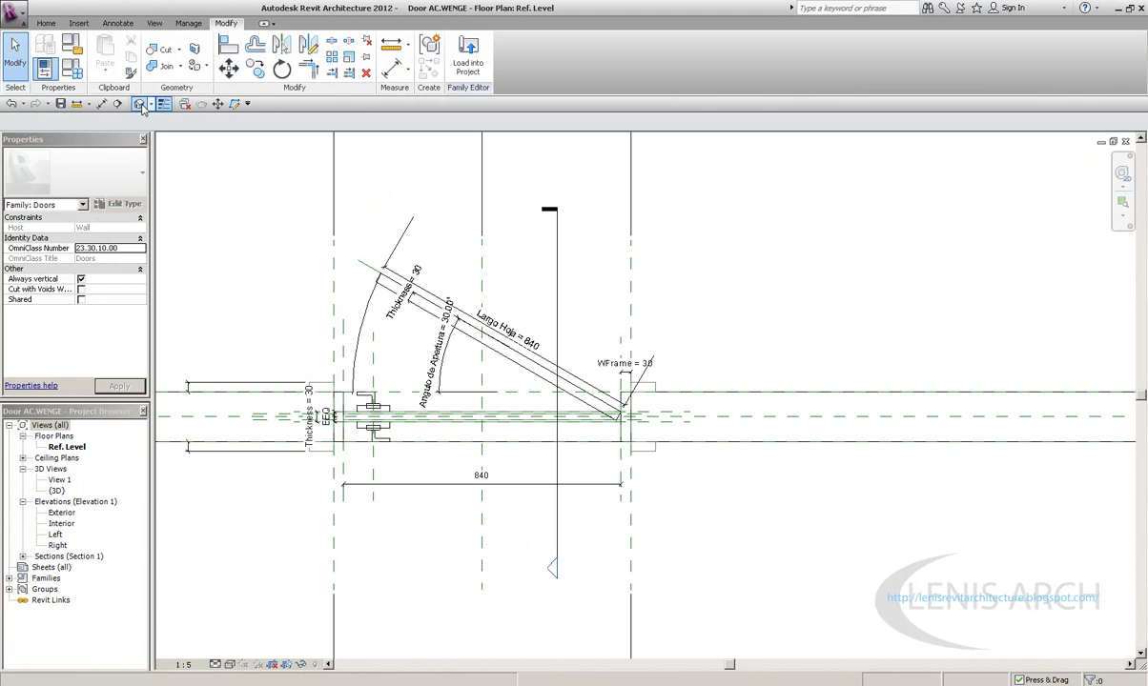
# Step: Open the default 3D view and orbit it to a low, frontal angle on the door
pyautogui.click(140, 104)
pyautogui.keyDown('shift'); pyautogui.moveTo(572, 286); pyautogui.dragTo(809, 331, button='middle'); pyautogui.keyUp('shift')
pyautogui.scroll(3, 808, 332)
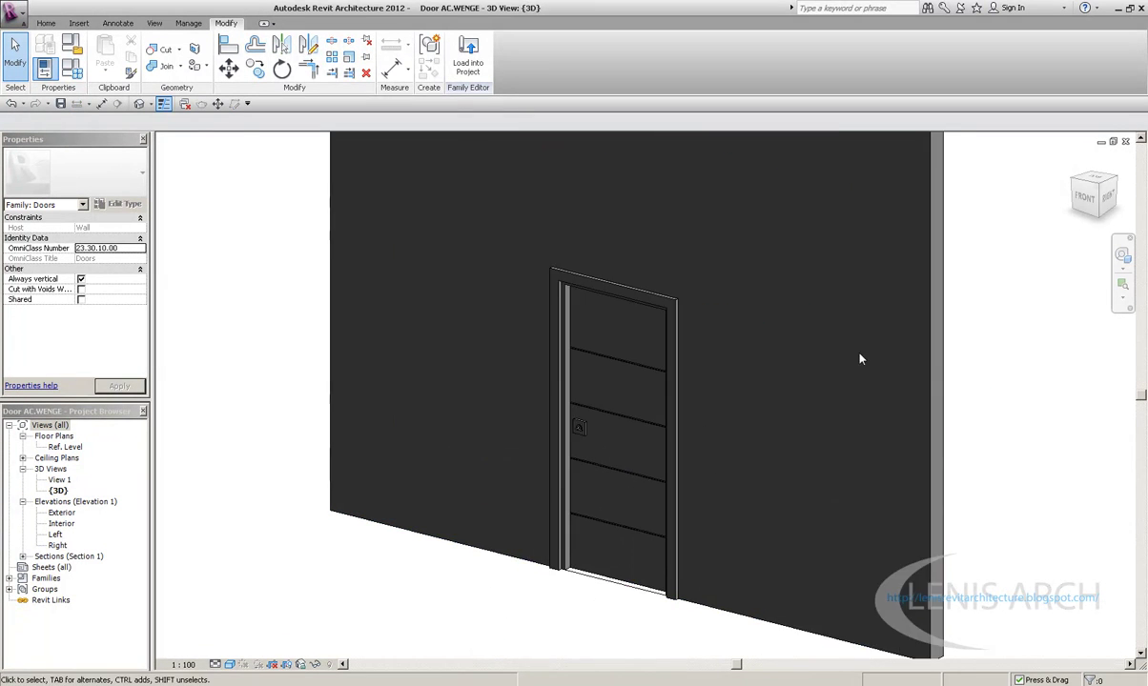
pyautogui.scroll(2, 667, 458)
pyautogui.scroll(1, 699, 510)
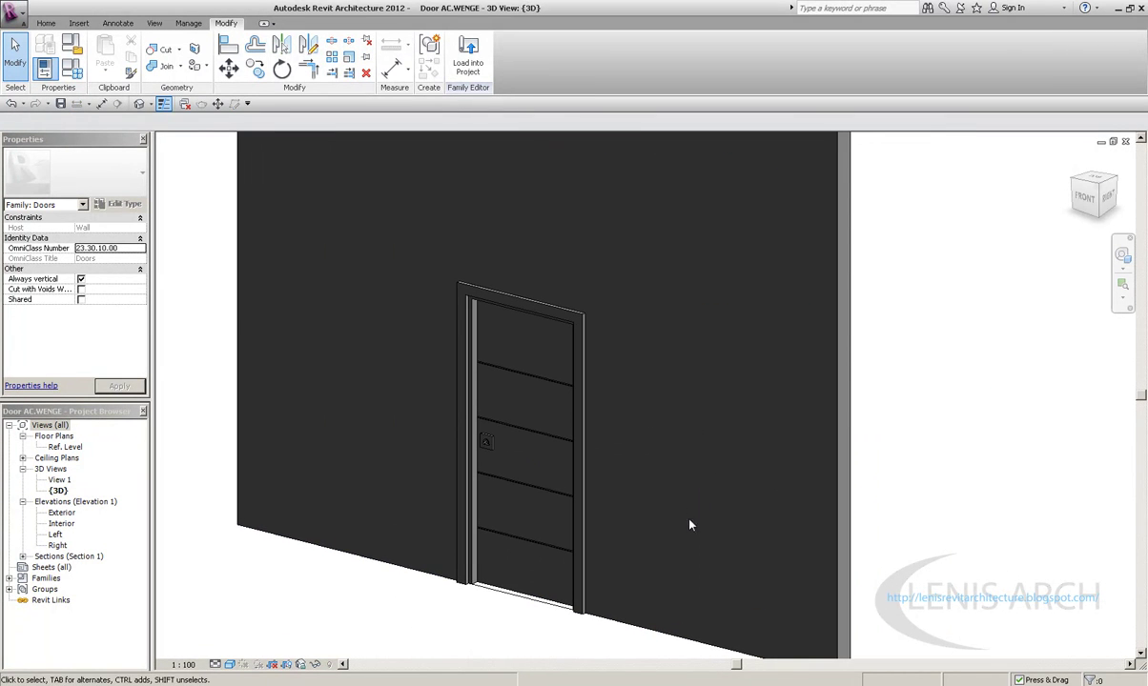
pyautogui.moveTo(638, 522); pyautogui.dragTo(544, 524, button='middle')
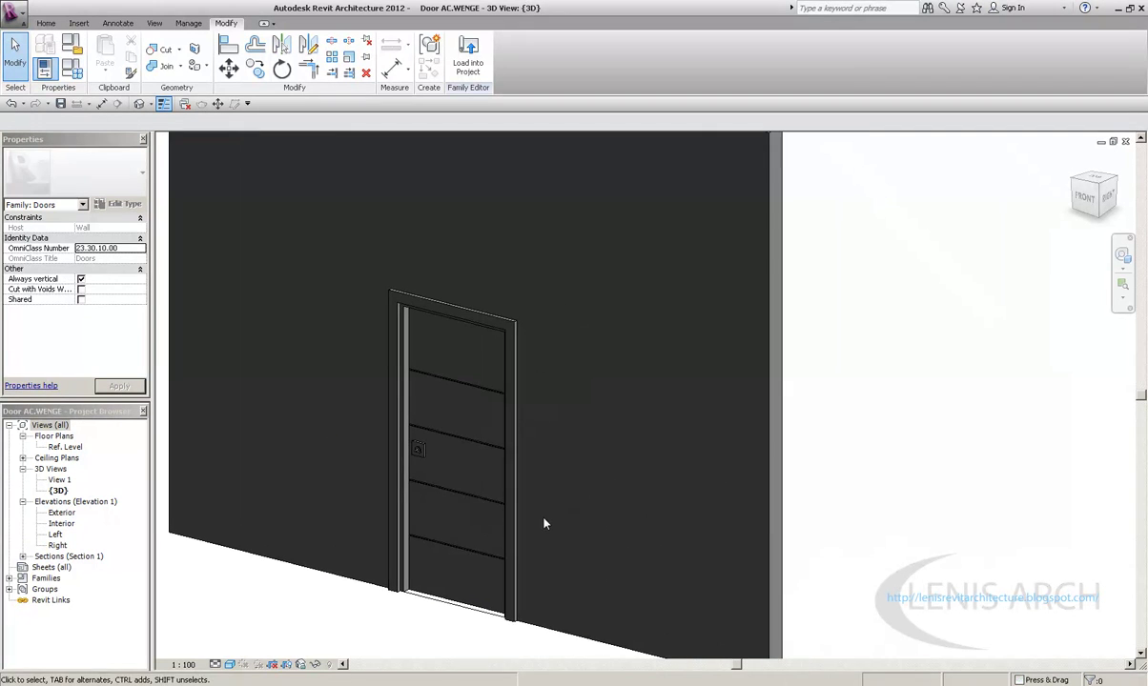
pyautogui.scroll(-3, 522, 543)
# Step: Switch the 3D view to shaded display, orbit around the door, and bring up Family Types
pyautogui.click(228, 665)
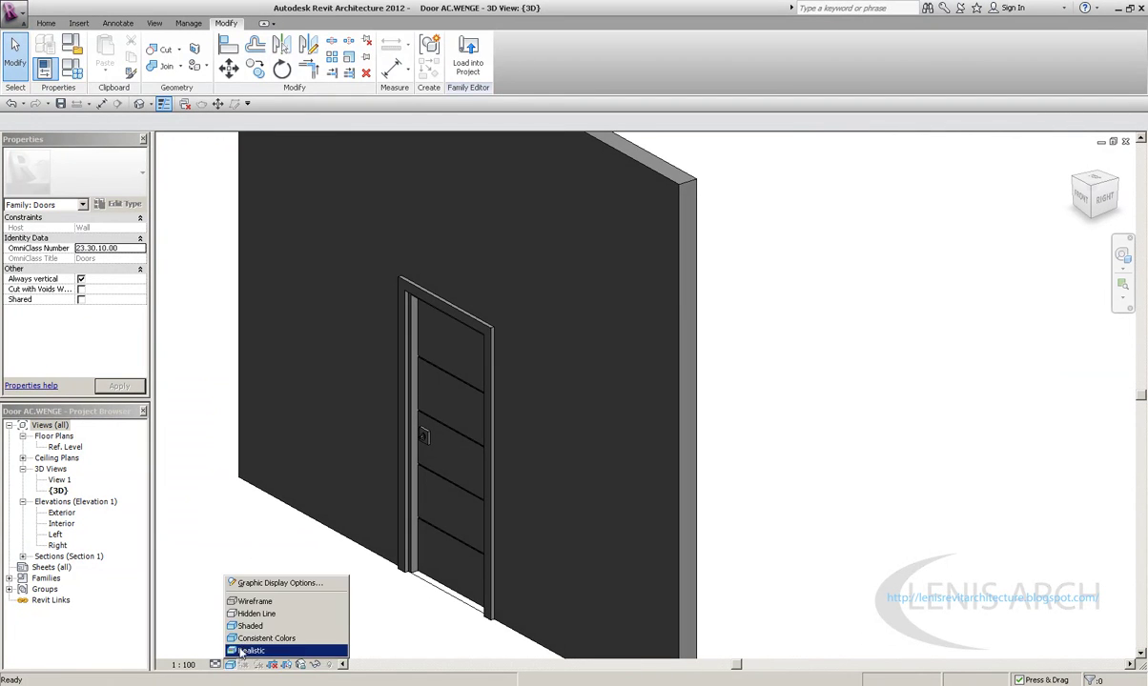
pyautogui.click(262, 630)
pyautogui.moveTo(286, 591)
pyautogui.keyDown('shift'); pyautogui.mouseDown(button='middle')
pyautogui.moveTo(362, 510)
pyautogui.moveTo(122, 400)
pyautogui.mouseUp(button='middle'); pyautogui.keyUp('shift')
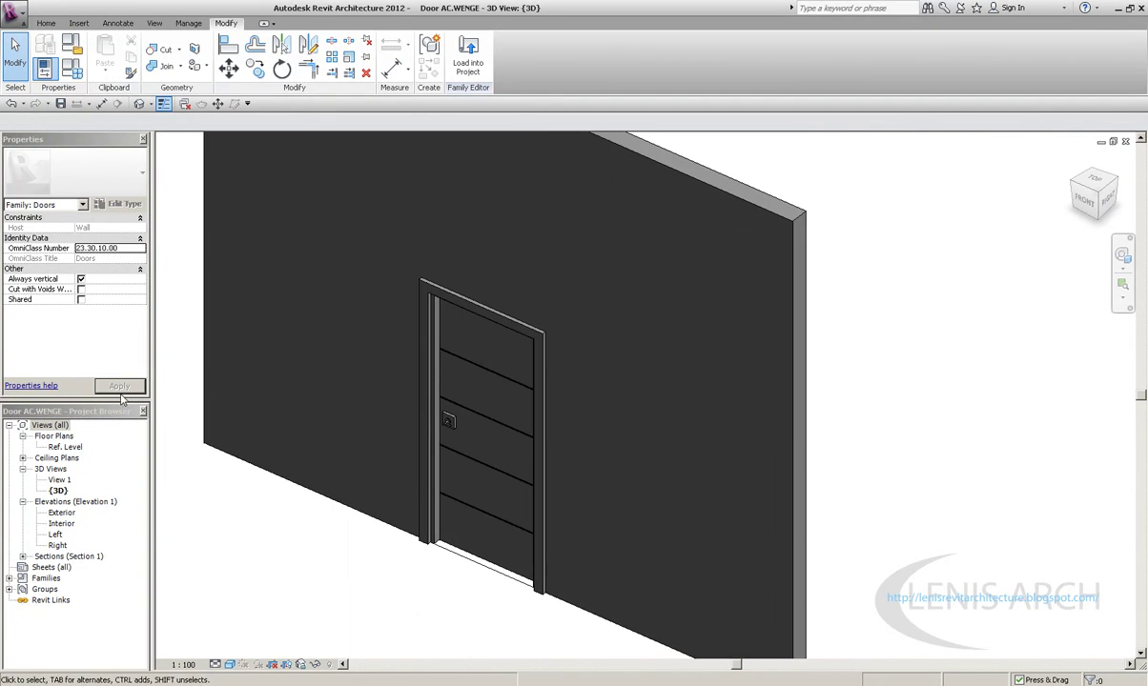
pyautogui.moveTo(1093, 195)
pyautogui.scroll(3, 558, 454)
pyautogui.keyDown('shift'); pyautogui.moveTo(559, 454); pyautogui.dragTo(448, 458, button='middle'); pyautogui.keyUp('shift')
pyautogui.keyDown('shift'); pyautogui.moveTo(453, 379); pyautogui.dragTo(396, 401, button='middle'); pyautogui.keyUp('shift')
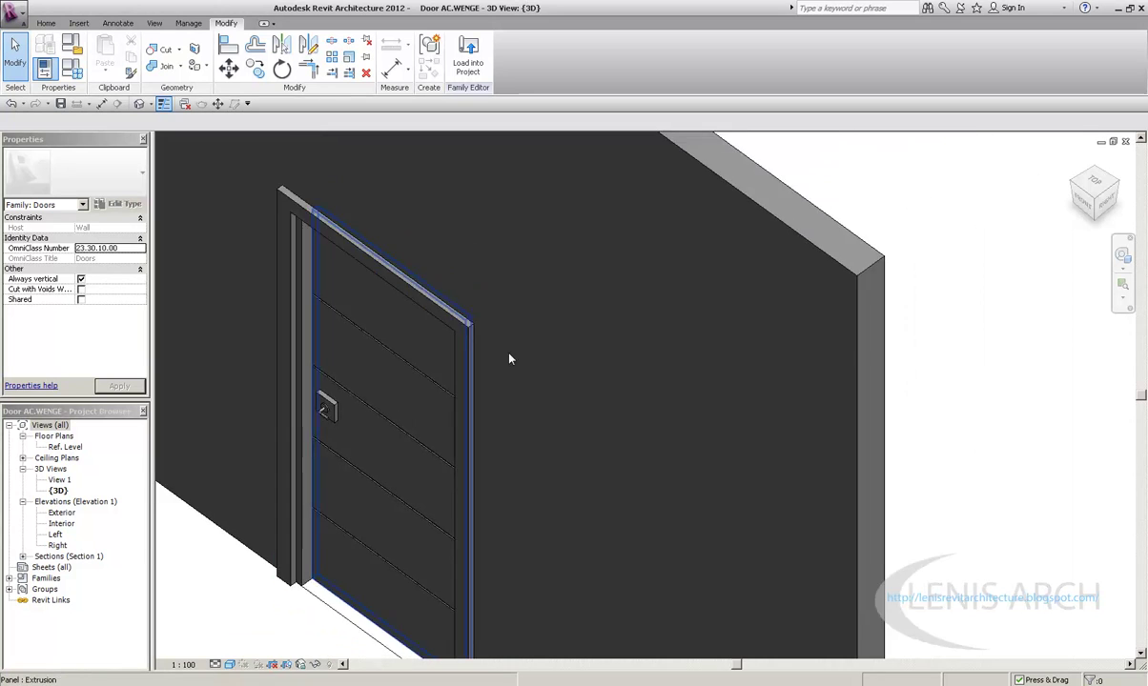
pyautogui.click(1092, 195)
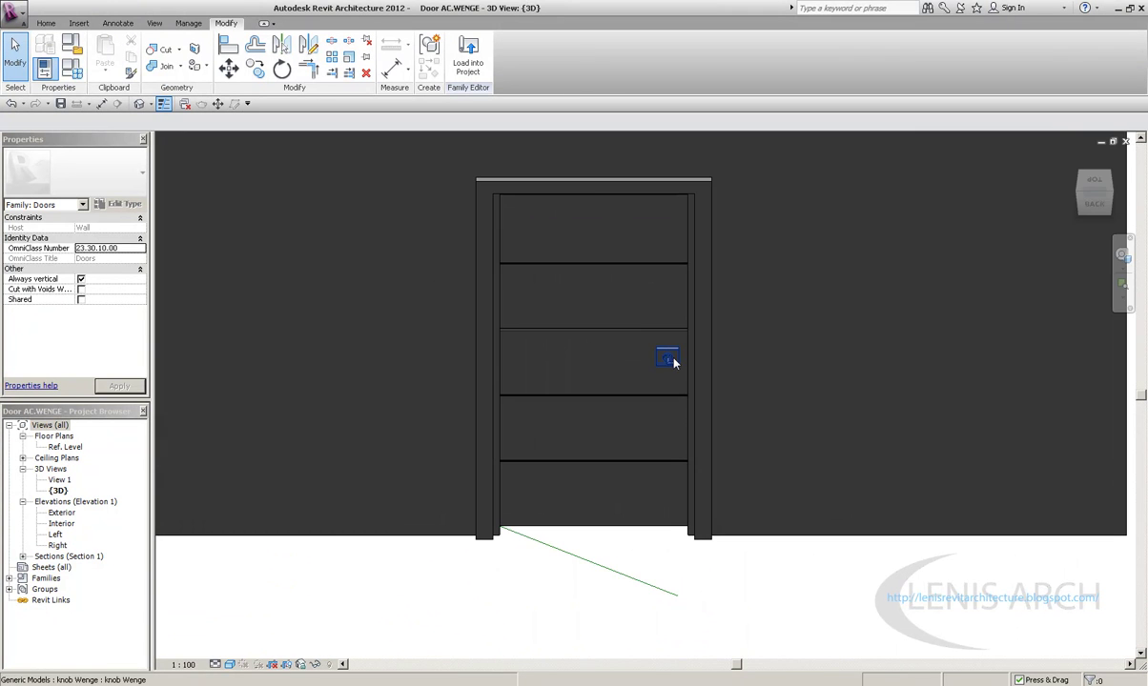
pyautogui.keyDown('shift'); pyautogui.moveTo(953, 276); pyautogui.dragTo(791, 351, button='middle'); pyautogui.keyUp('shift')
pyautogui.scroll(3, 791, 350)
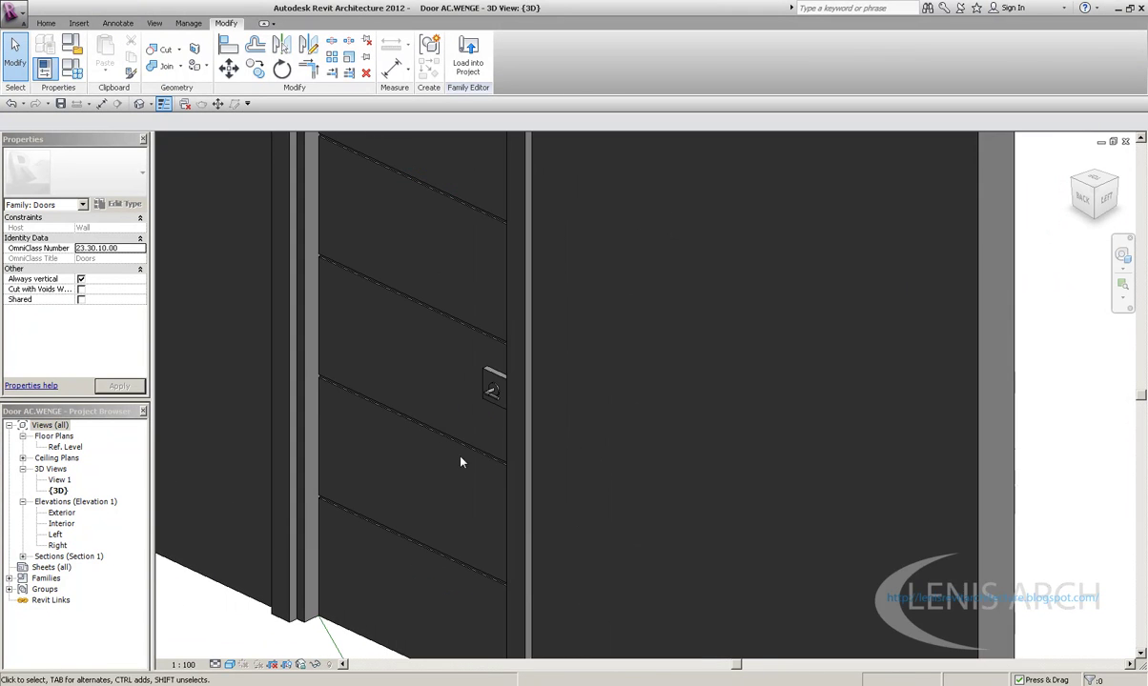
pyautogui.click(72, 72)
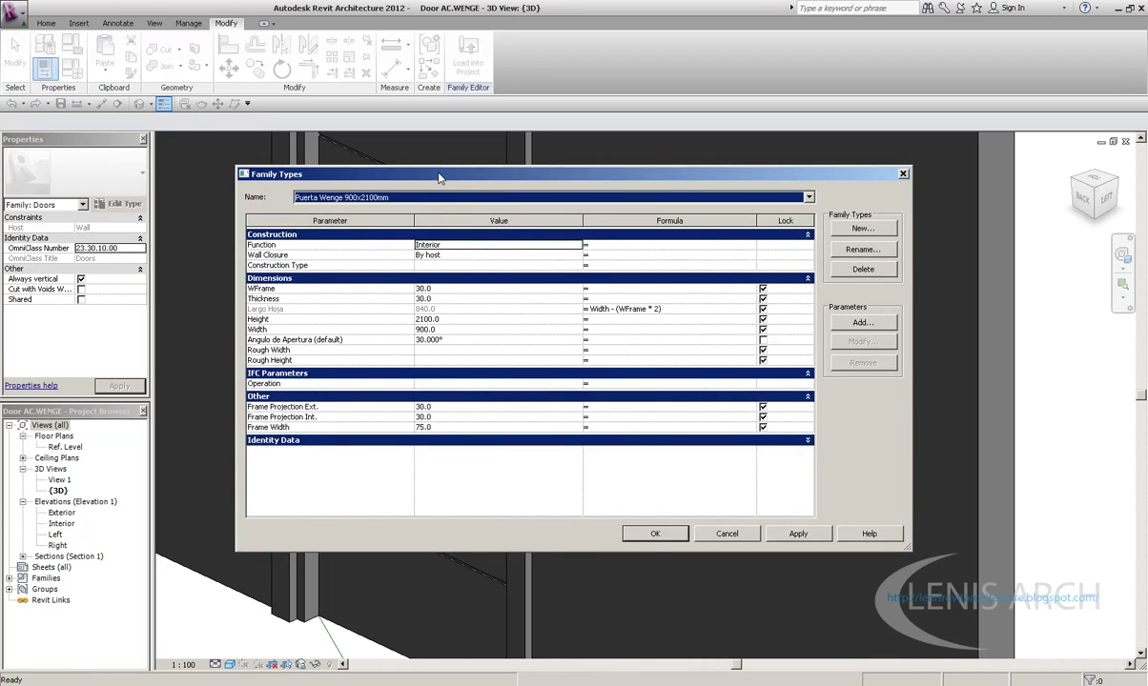
pyautogui.moveTo(440, 178); pyautogui.dragTo(421, 174)
pyautogui.click(427, 284)
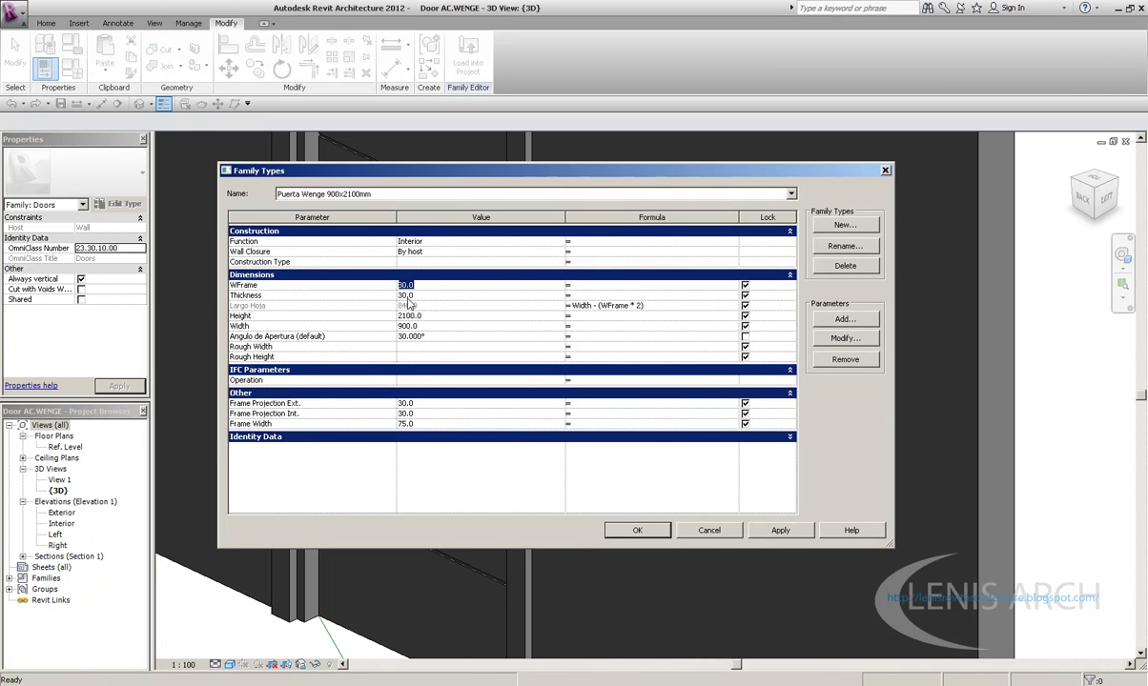
pyautogui.moveTo(315, 166); pyautogui.dragTo(314, 161)
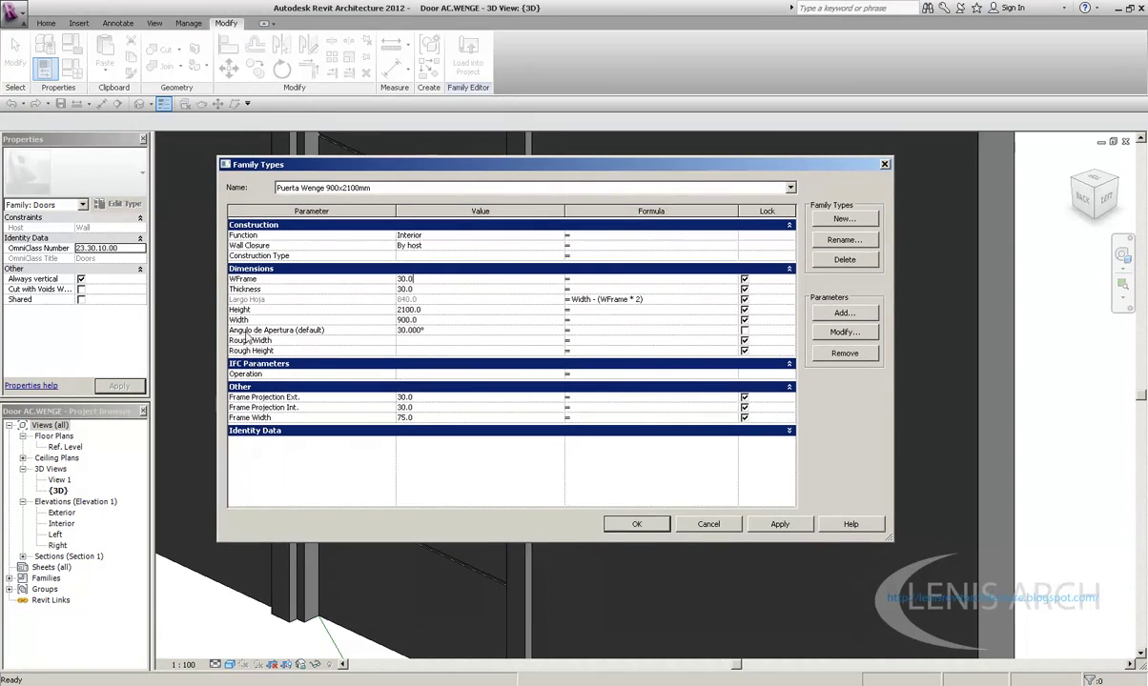
pyautogui.click(259, 302)
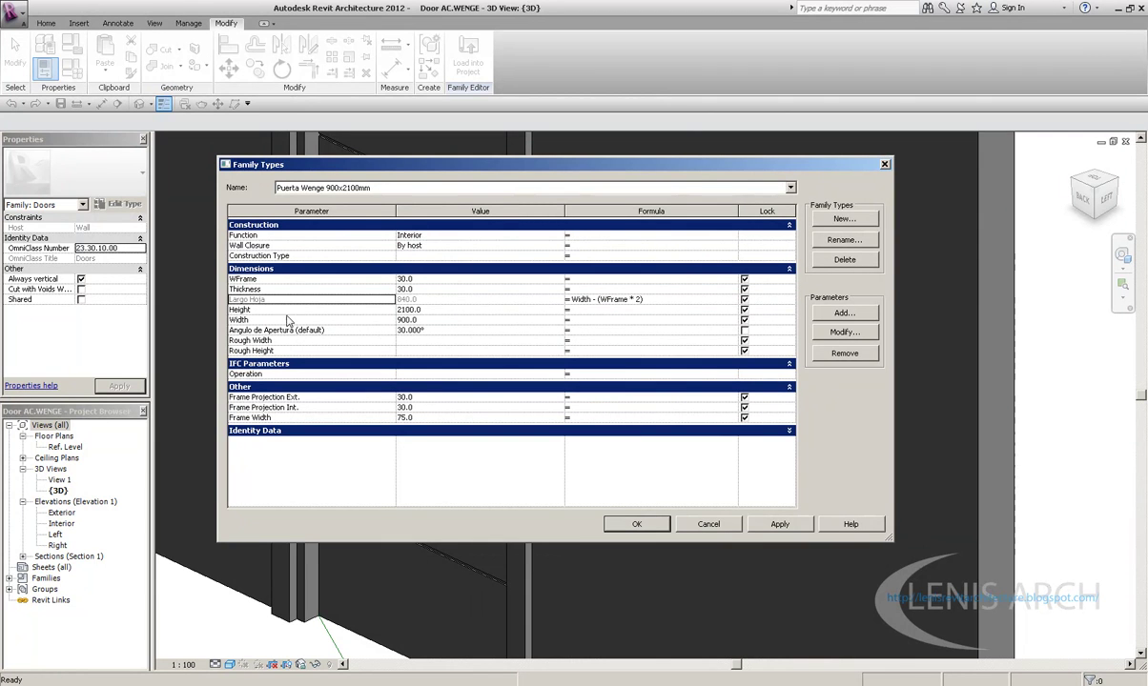
pyautogui.click(281, 310)
pyautogui.click(278, 331)
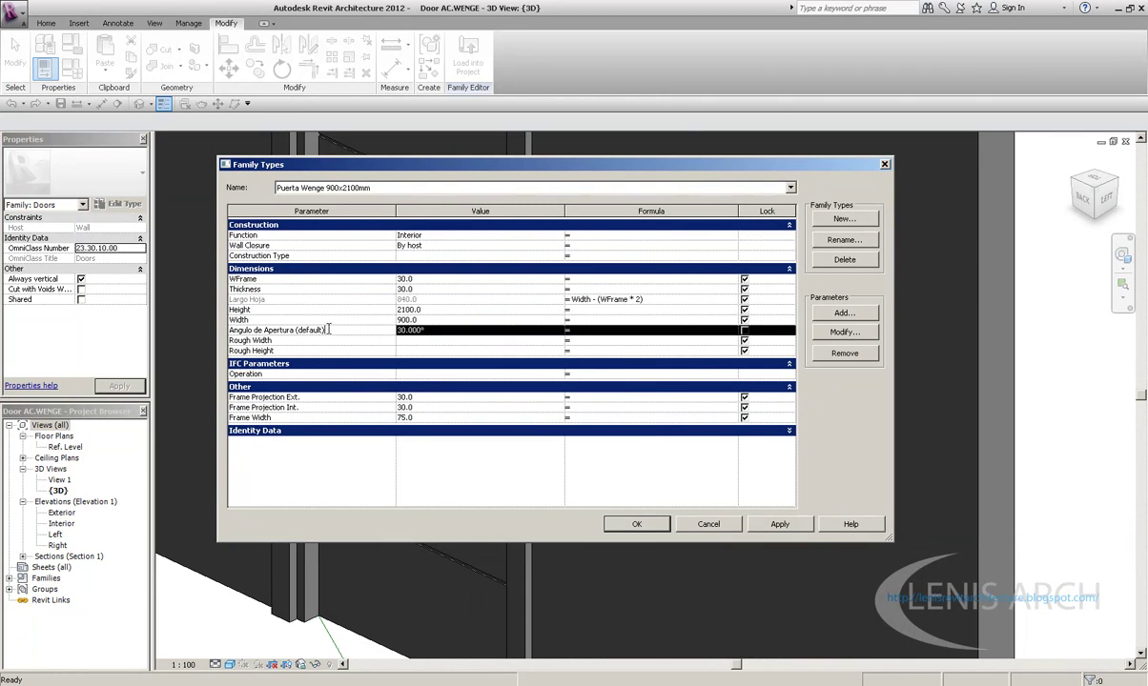
pyautogui.click(231, 350)
pyautogui.click(259, 289)
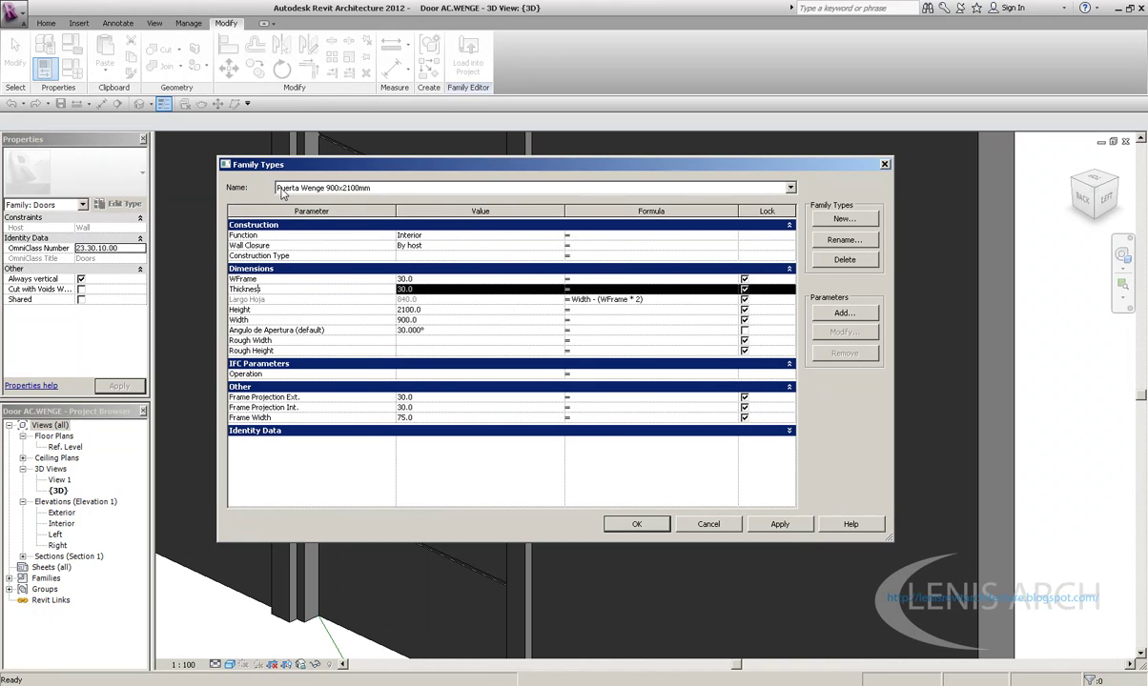
pyautogui.moveTo(300, 170); pyautogui.dragTo(271, 164)
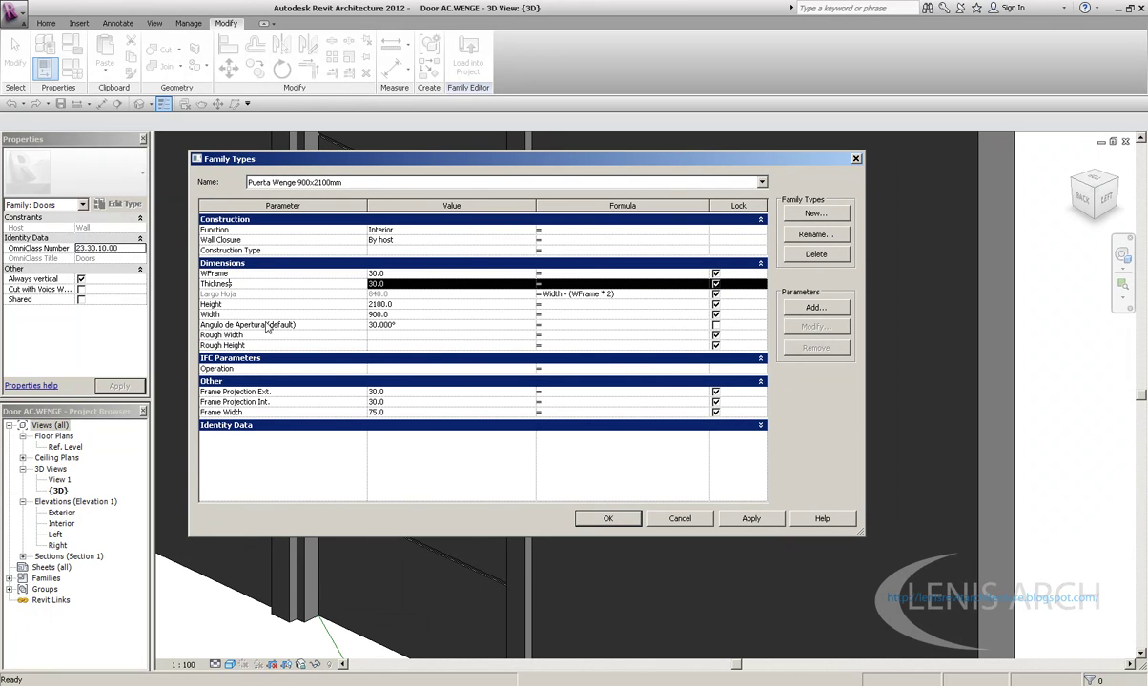
pyautogui.moveTo(237, 162); pyautogui.dragTo(242, 162)
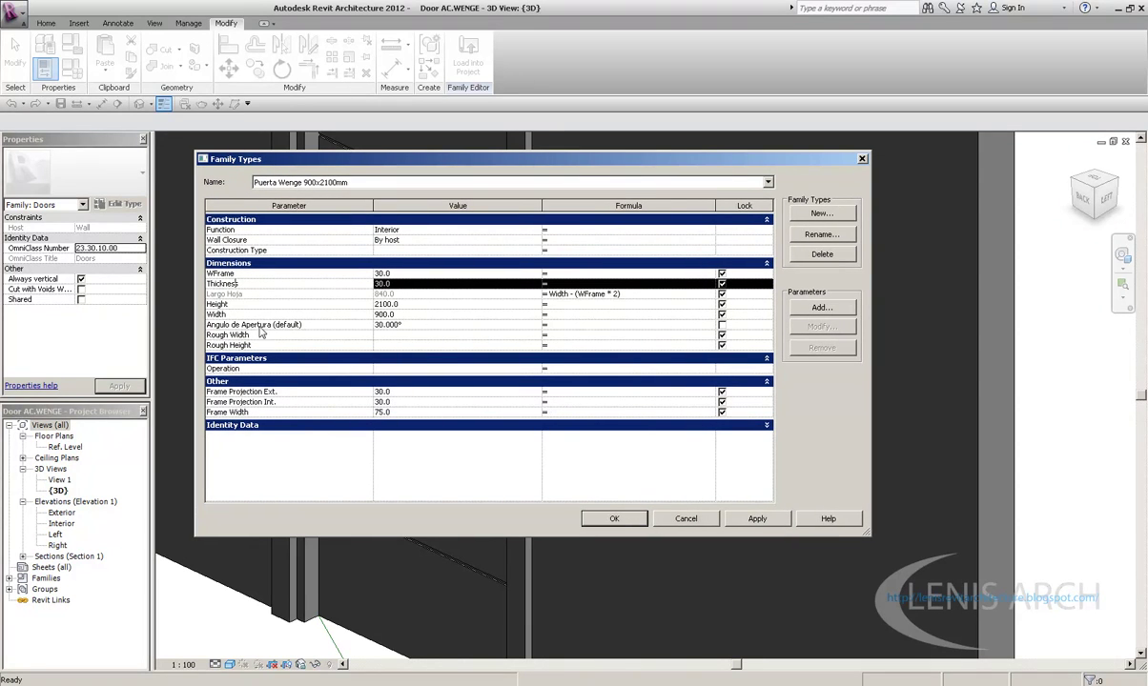
pyautogui.click(405, 325)
pyautogui.click(405, 325)
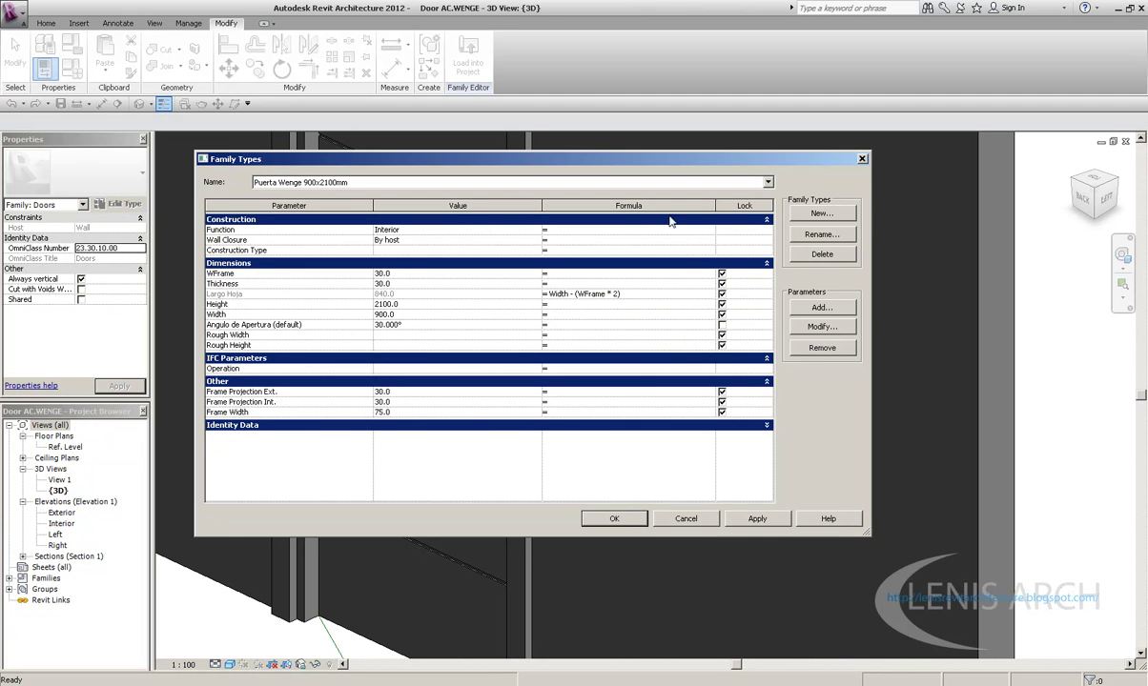
pyautogui.moveTo(629, 156); pyautogui.dragTo(668, 155)
pyautogui.moveTo(642, 166); pyautogui.dragTo(580, 162)
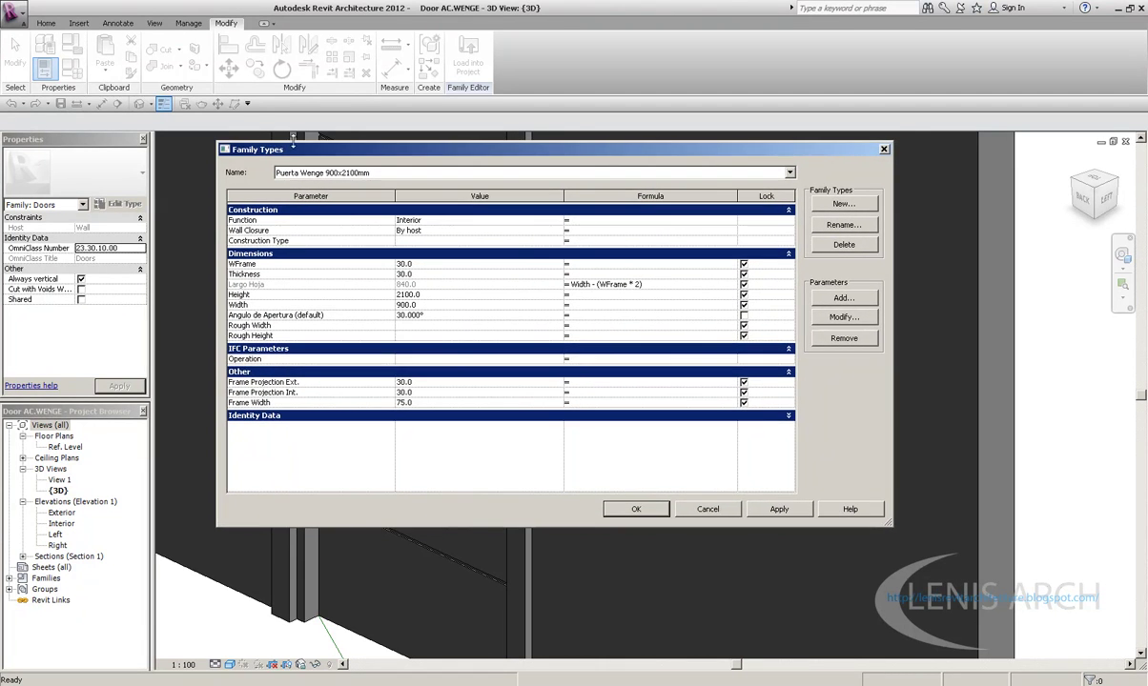
pyautogui.moveTo(293, 141); pyautogui.dragTo(279, 138)
pyautogui.click(395, 273)
pyautogui.click(226, 261)
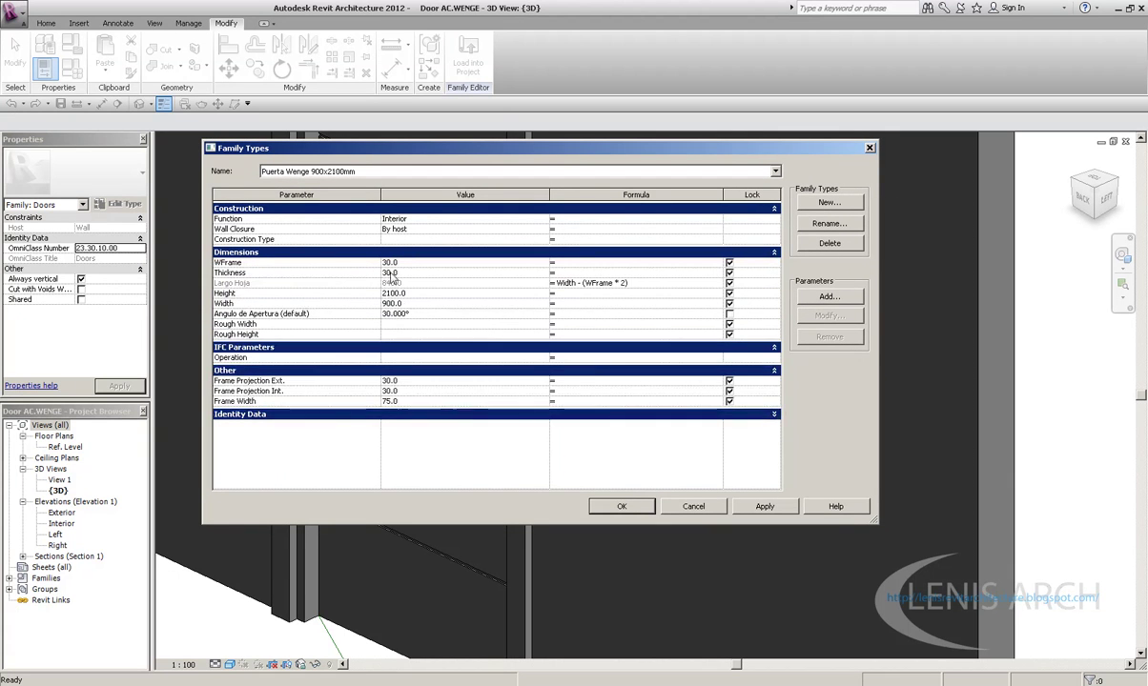
pyautogui.moveTo(336, 155); pyautogui.dragTo(325, 152)
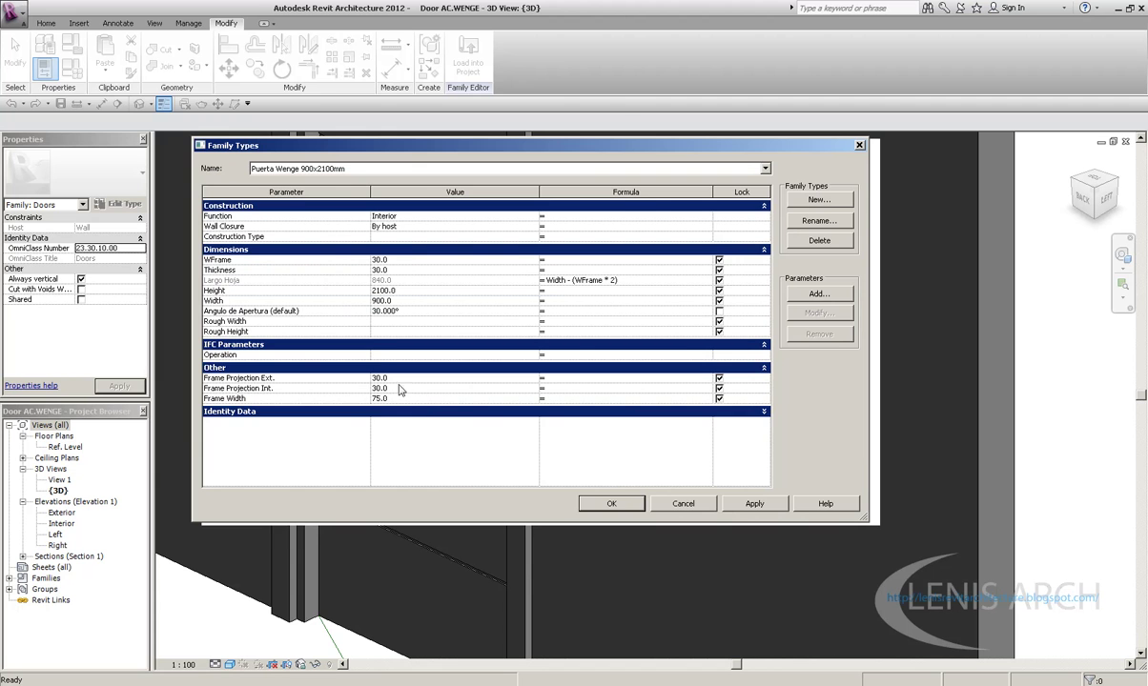
pyautogui.click(278, 412)
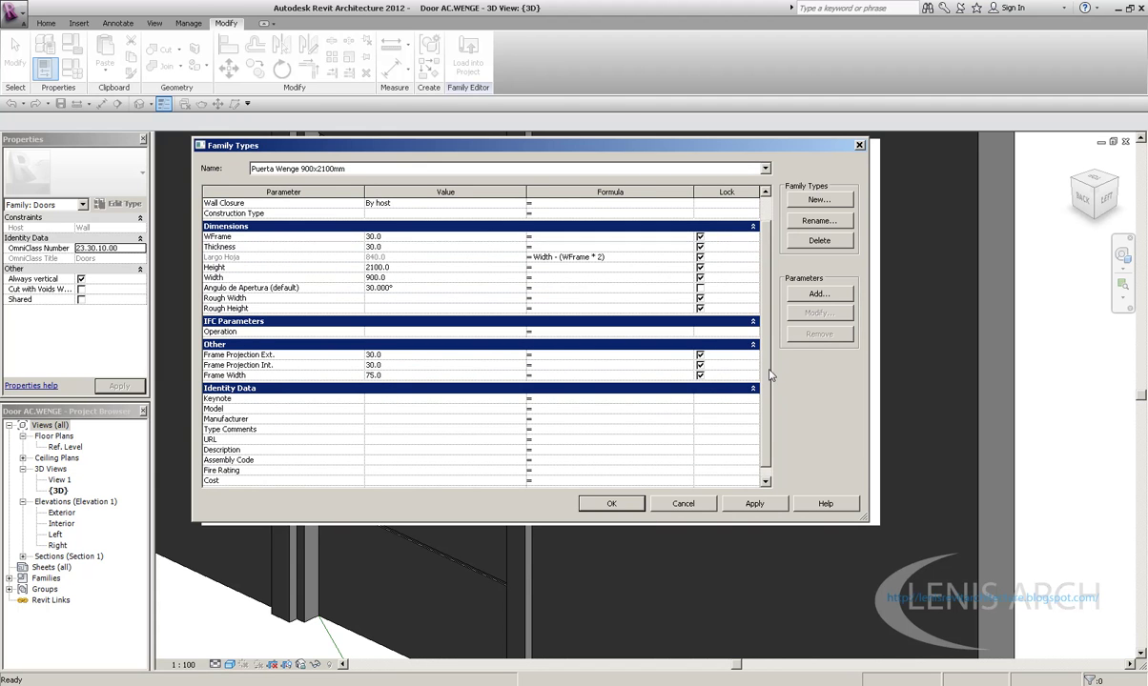
pyautogui.scroll(2, 370, 248)
pyautogui.moveTo(343, 158); pyautogui.dragTo(383, 162)
pyautogui.click(429, 262)
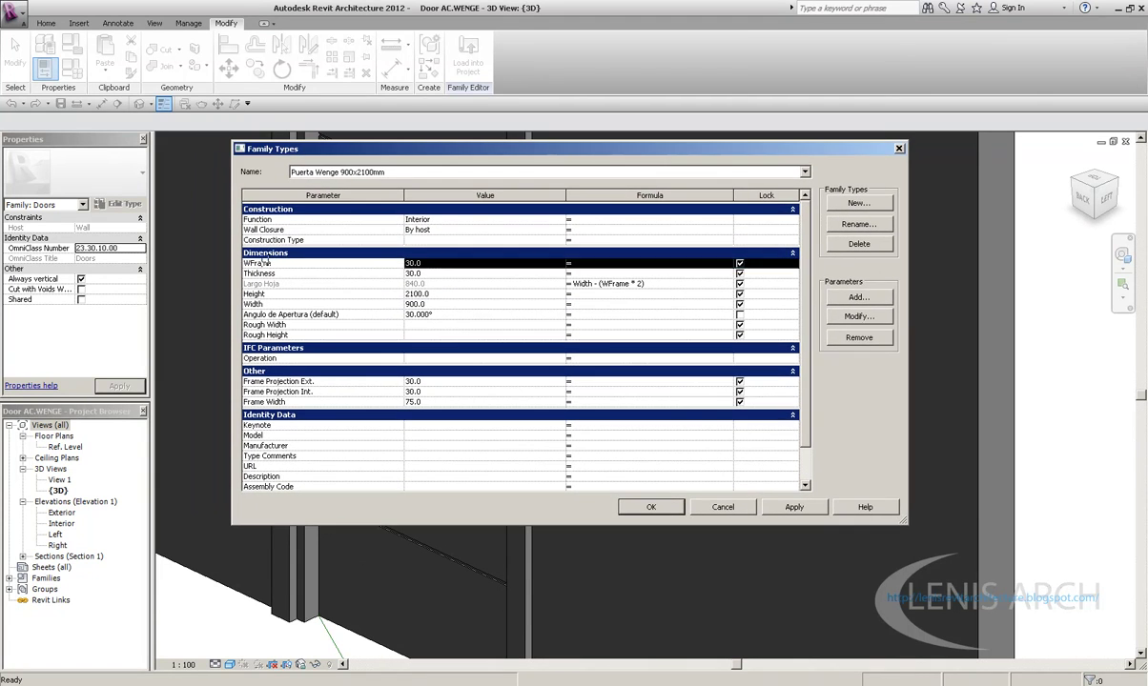
pyautogui.click(426, 296)
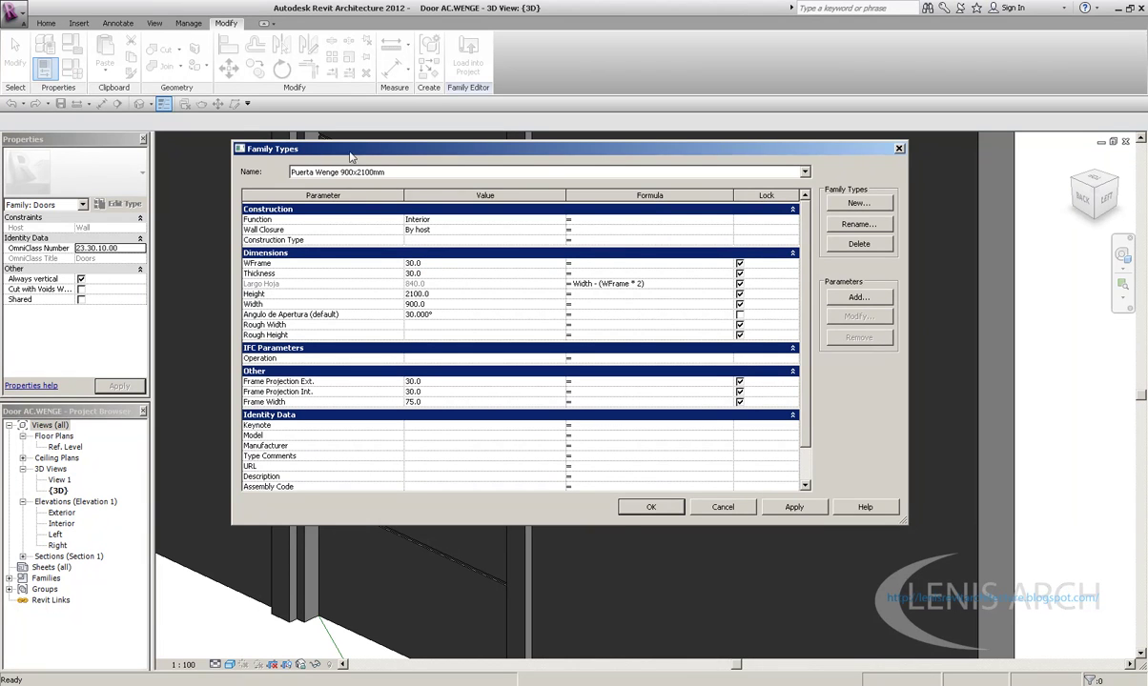
pyautogui.moveTo(350, 156); pyautogui.dragTo(344, 160)
pyautogui.click(447, 298)
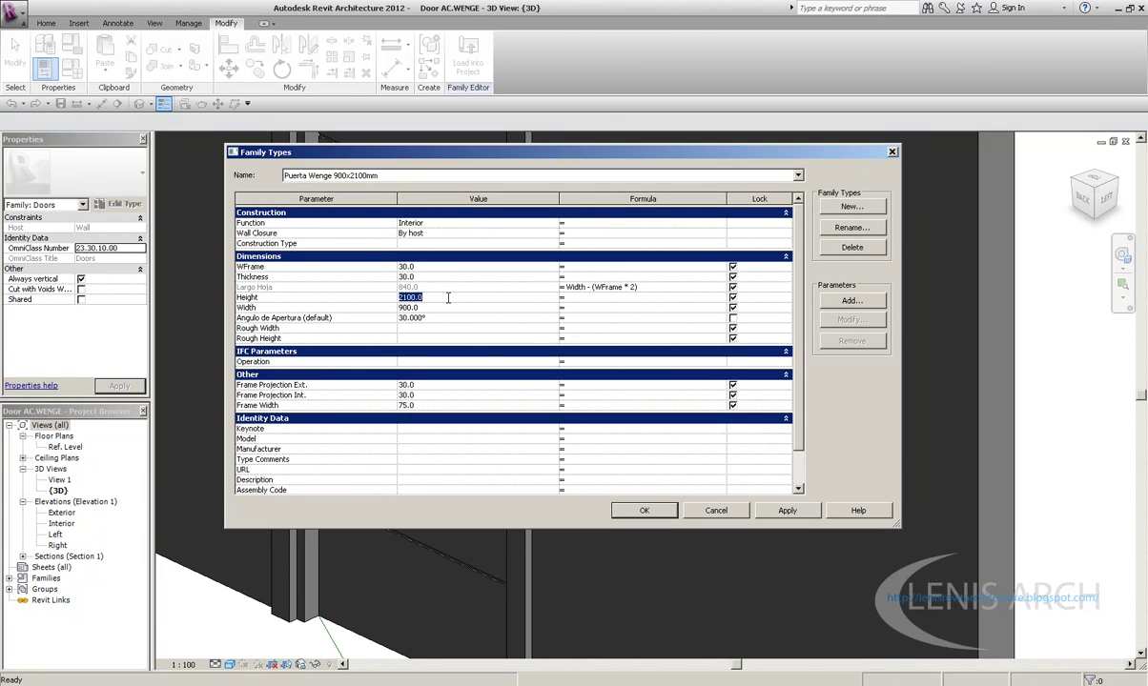
pyautogui.click(413, 311)
pyautogui.click(420, 277)
# Step: Accept the door's family parameters with OK
pyautogui.click(654, 518)
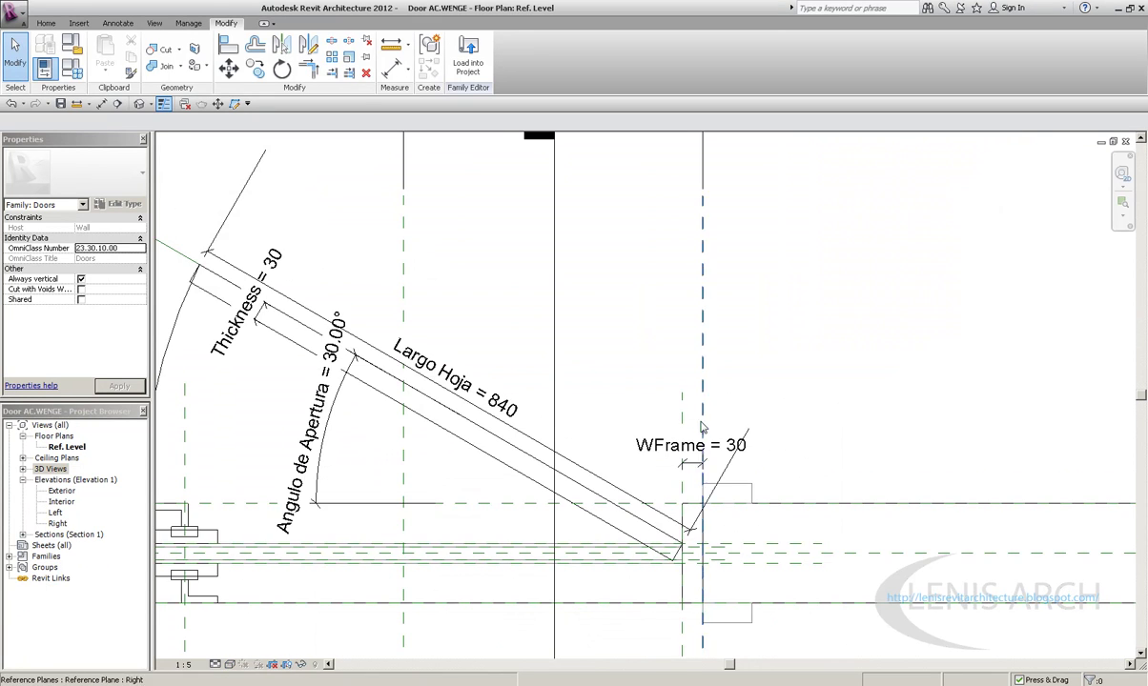
pyautogui.scroll(-2, 592, 393)
pyautogui.scroll(-1, 592, 394)
pyautogui.scroll(1, 592, 394)
pyautogui.scroll(1, 592, 393)
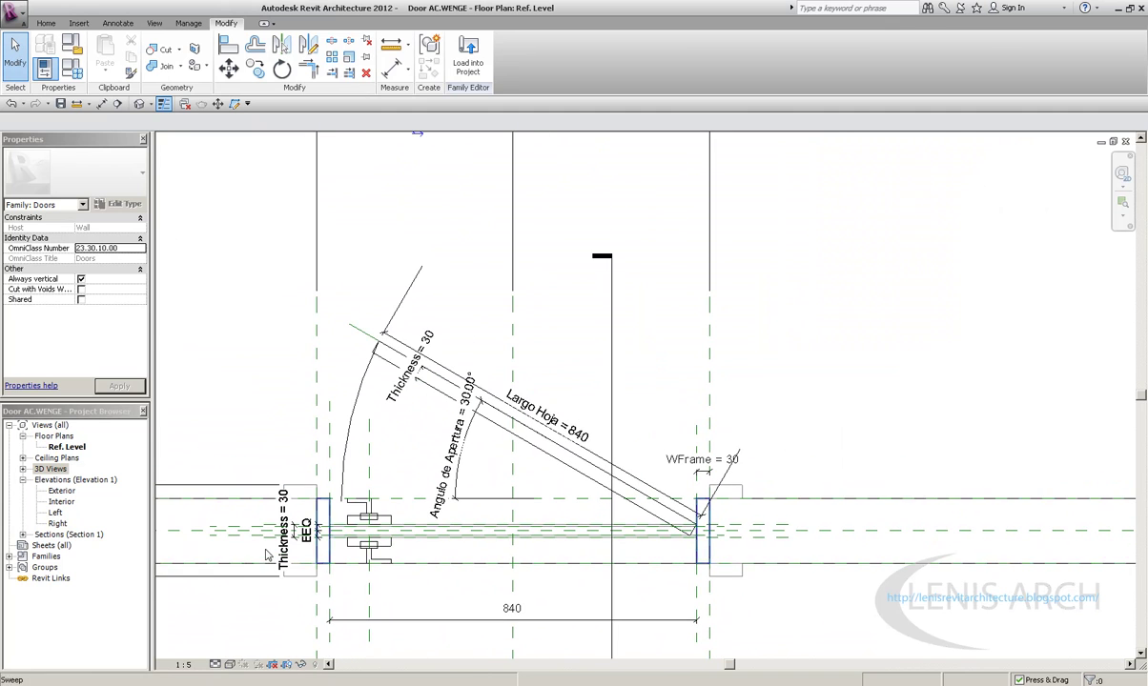
# Step: Close the 3D and Ground floor view windows and maximize the Ref. Level plan
pyautogui.click(1113, 141)
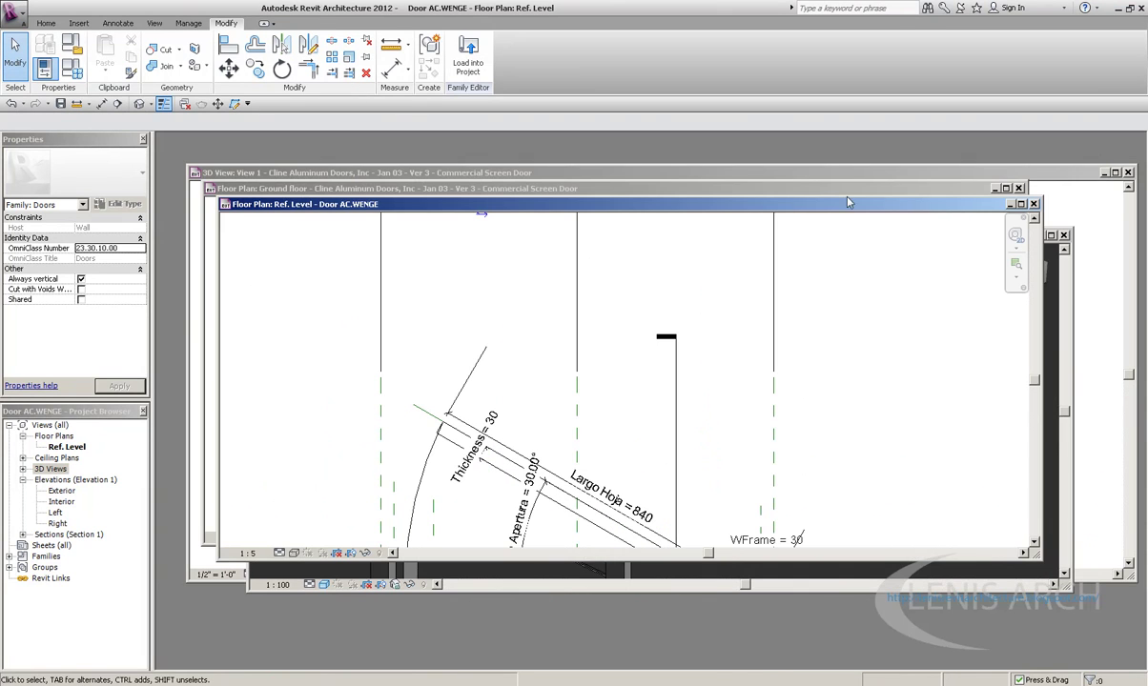
pyautogui.click(1064, 236)
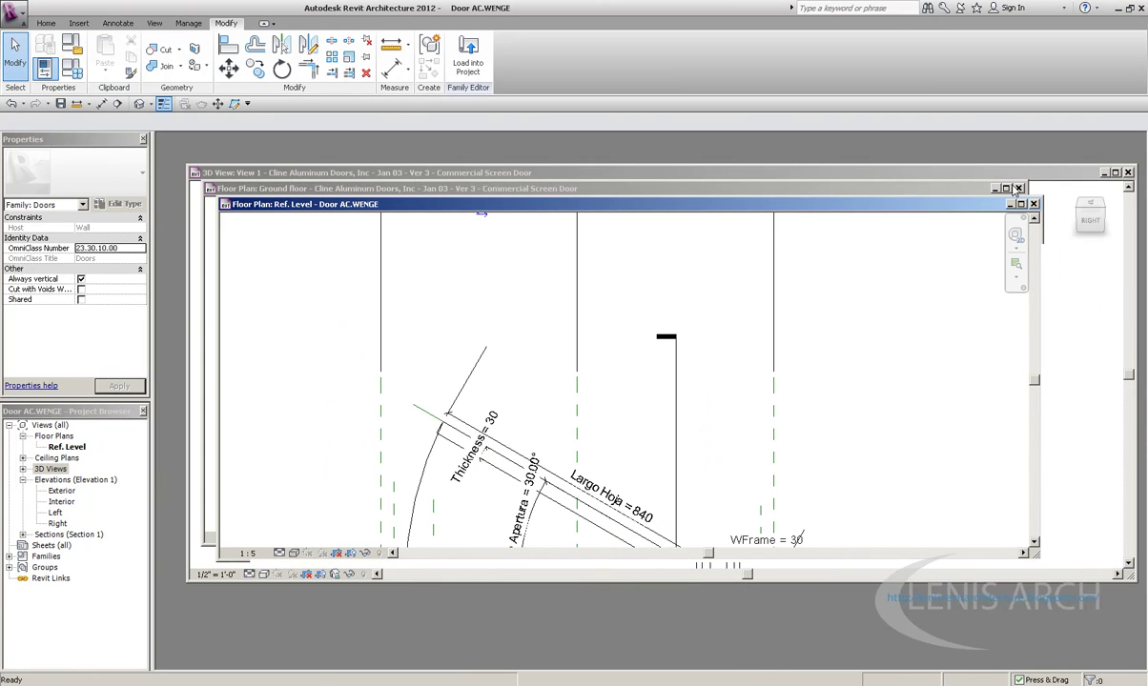
pyautogui.click(1017, 189)
pyautogui.click(1066, 178)
pyautogui.click(1127, 172)
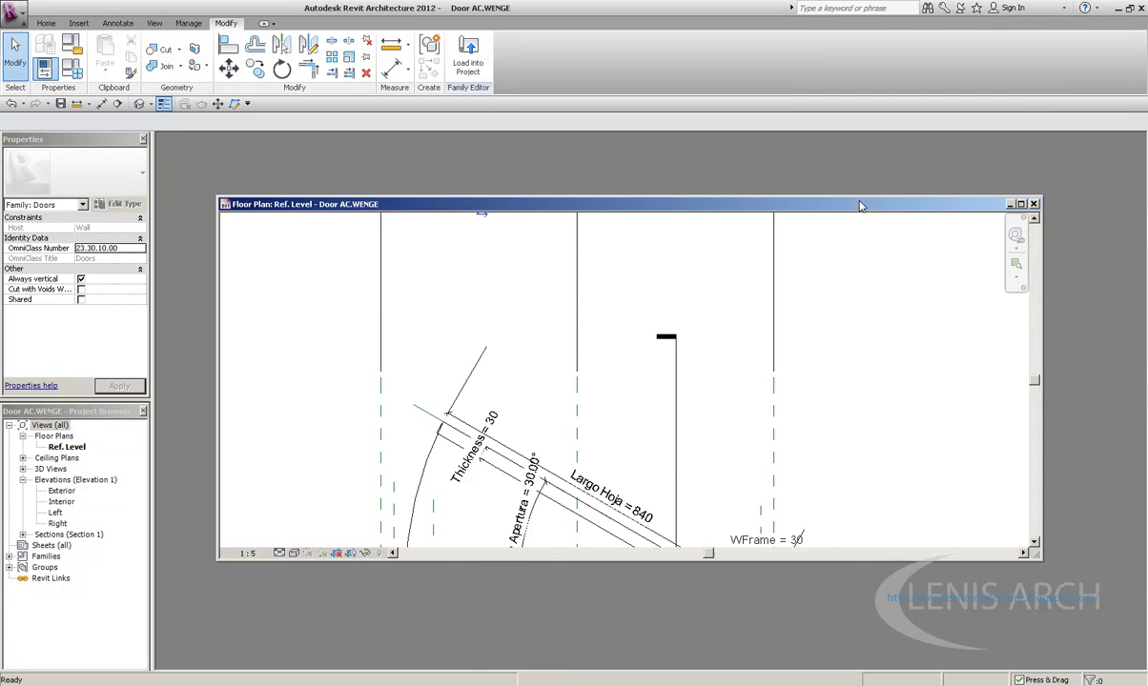
pyautogui.doubleClick(861, 203)
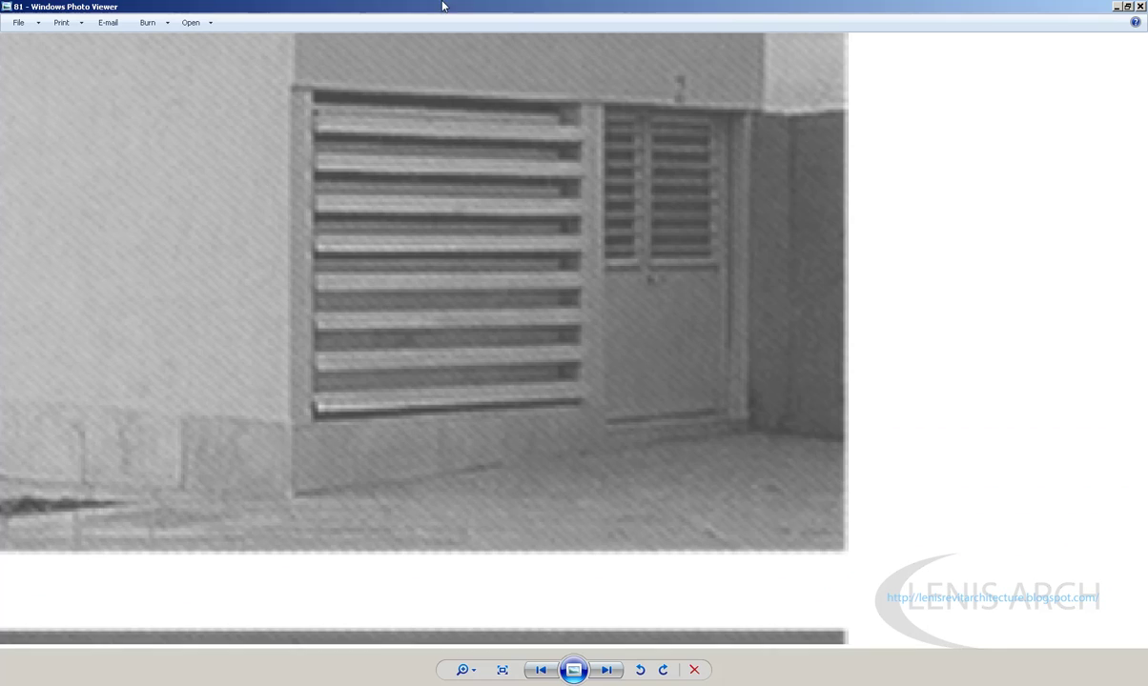
# Step: View the louvred door photo full screen, put it away, then bring up Windows help from Revit
pyautogui.moveTo(670, 6)
pyautogui.mouseDown()
pyautogui.moveTo(701, 14)
pyautogui.moveTo(439, 36)
pyautogui.mouseUp()
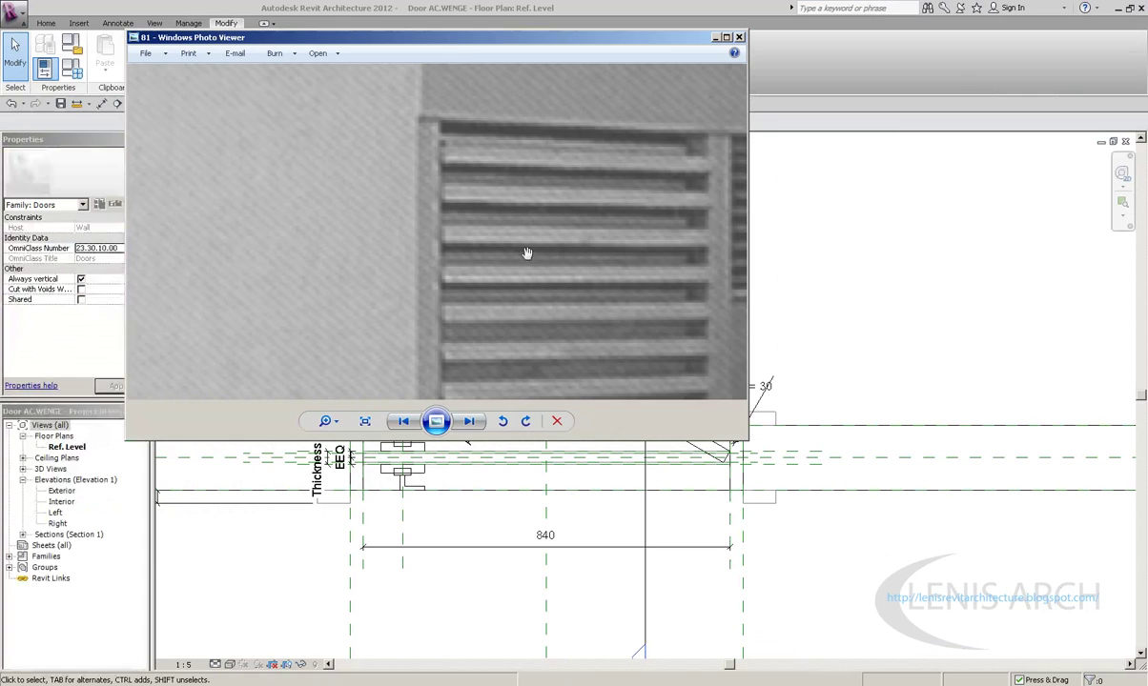
pyautogui.doubleClick(680, 39)
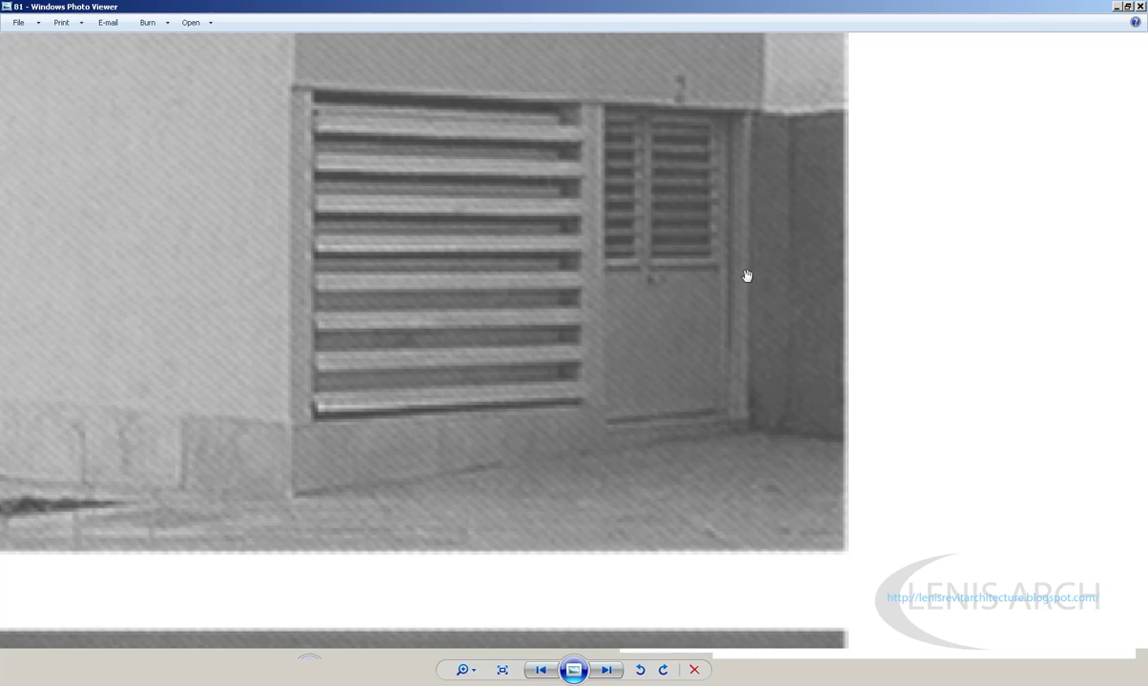
pyautogui.moveTo(815, 6); pyautogui.dragTo(482, 205)
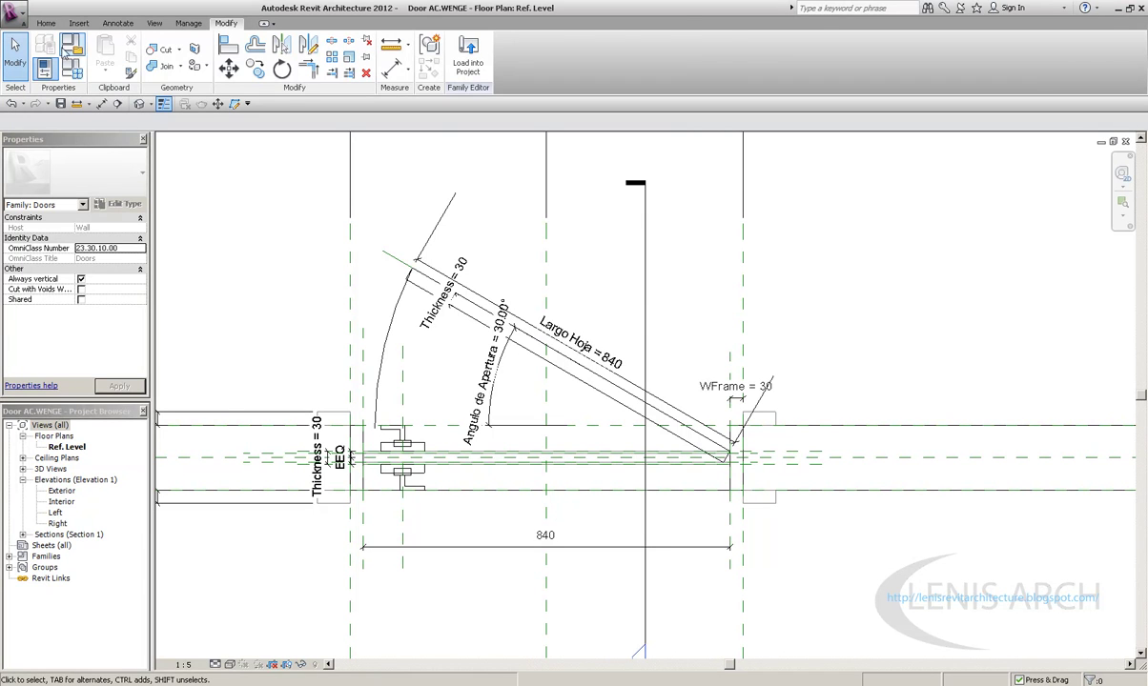
pyautogui.click(46, 22)
pyautogui.press('F1')
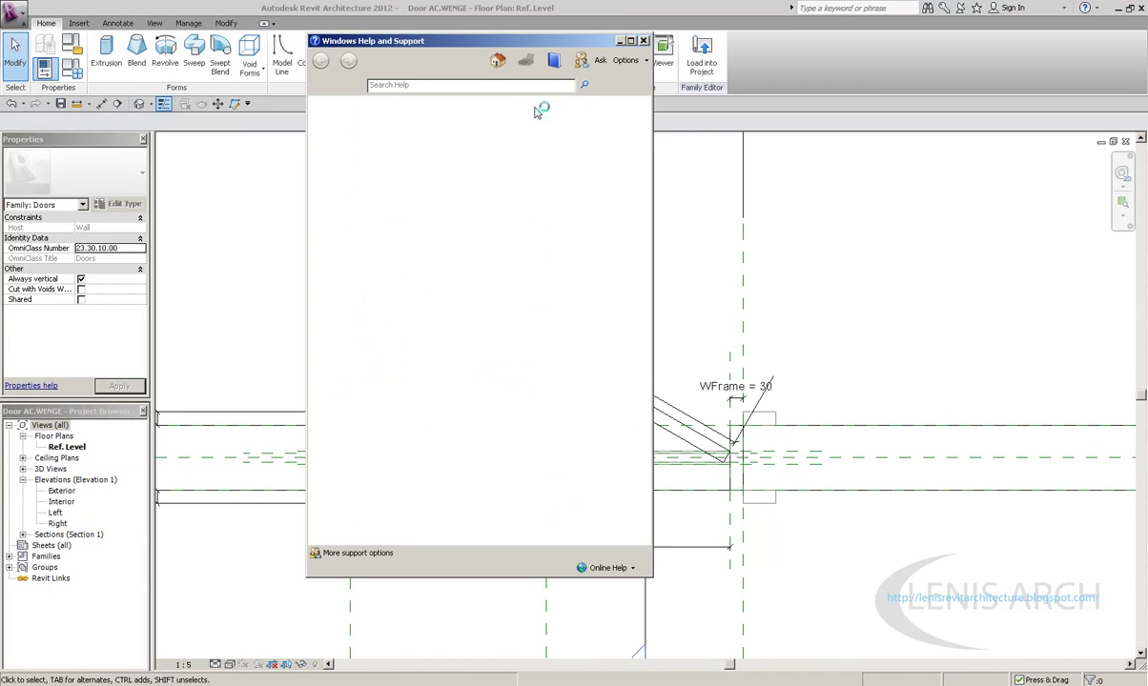
# Step: Maximize the help page, then create a new family from the Metric Door template
pyautogui.moveTo(600, 41); pyautogui.dragTo(636, 6)
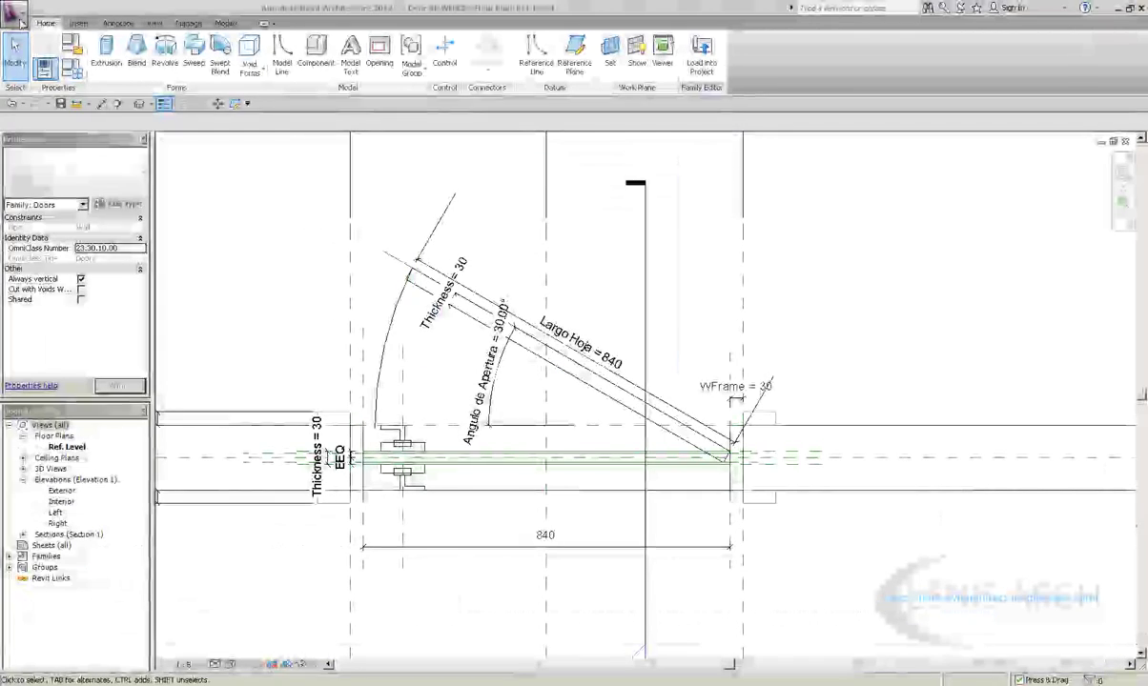
pyautogui.click(15, 13)
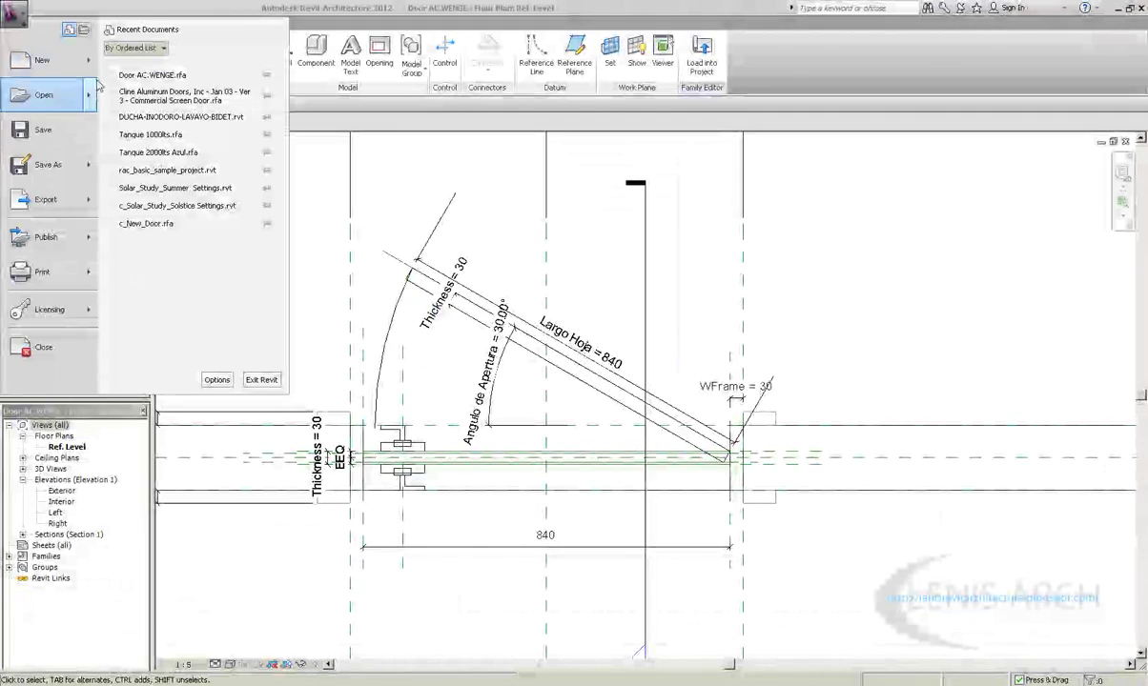
pyautogui.click(145, 115)
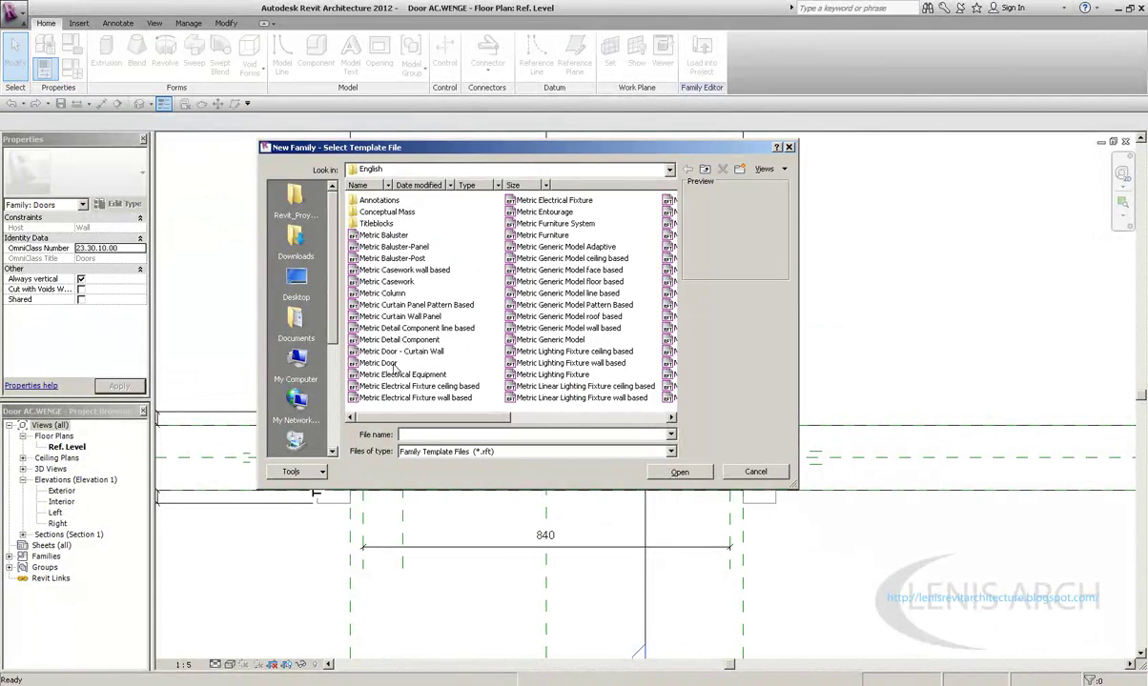
pyautogui.click(389, 364)
pyautogui.click(678, 471)
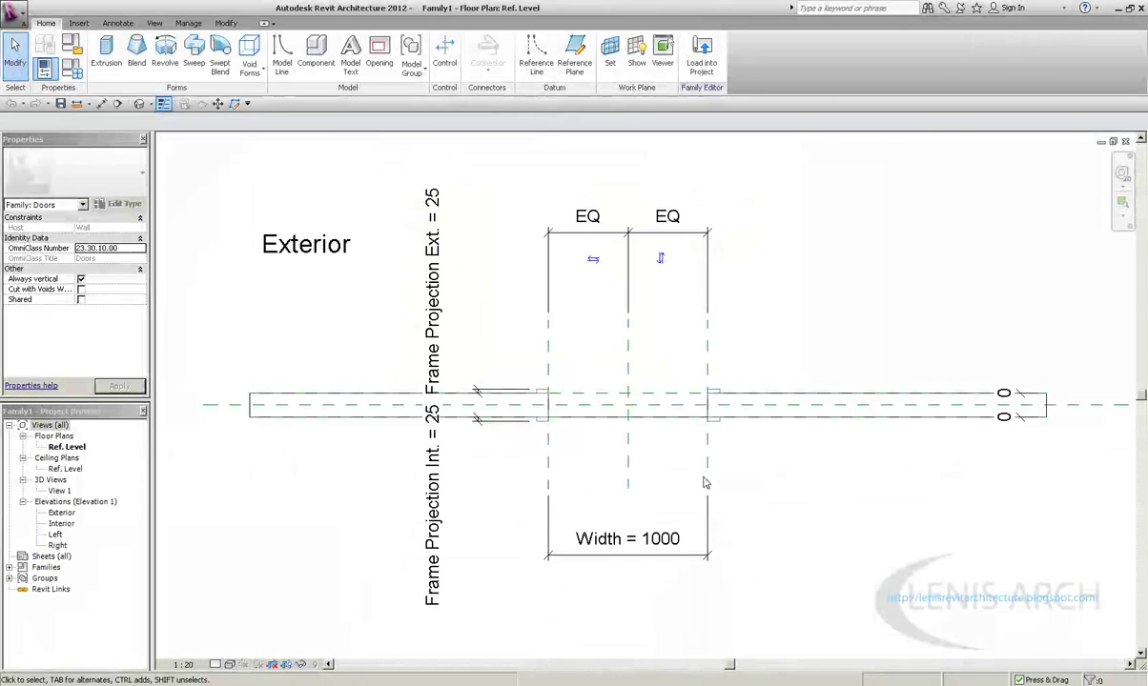
# Step: Open Family Types and set the door Height to 2100
pyautogui.scroll(2, 573, 442)
pyautogui.scroll(1, 578, 414)
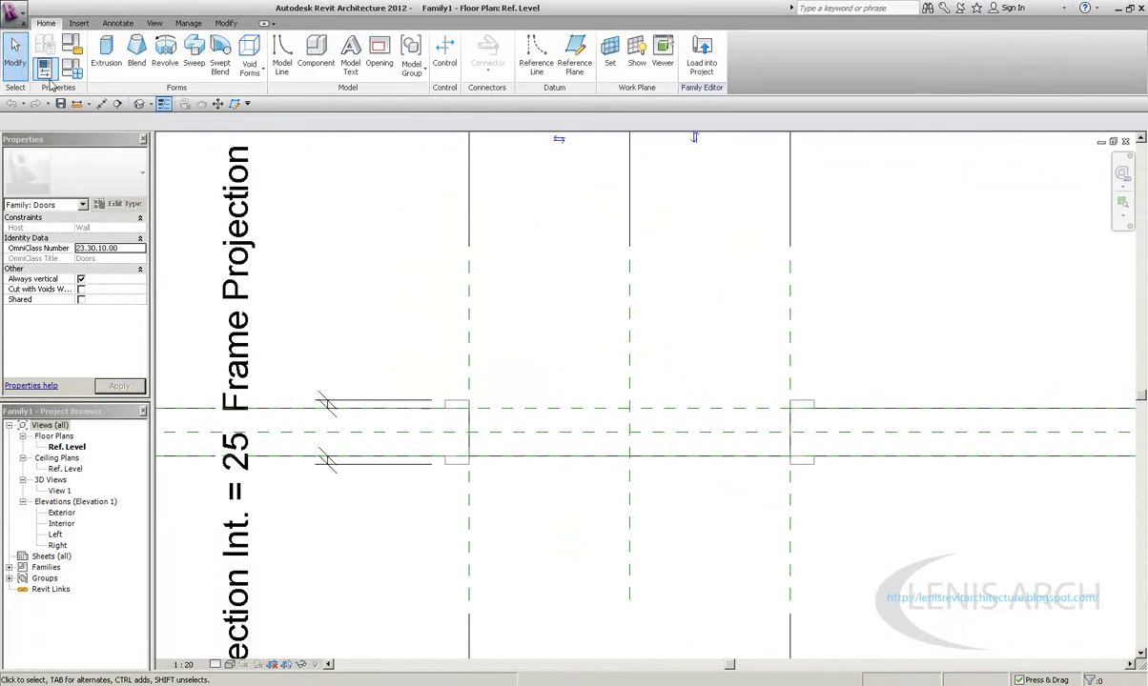
pyautogui.click(71, 76)
pyautogui.moveTo(507, 174); pyautogui.dragTo(526, 163)
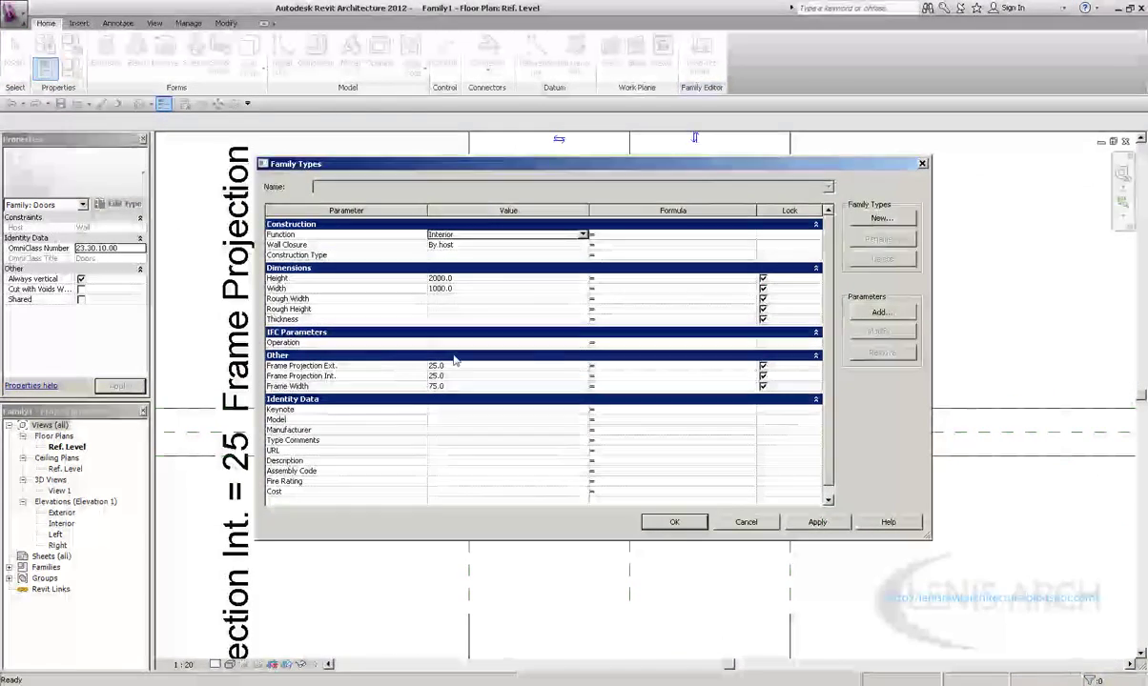
pyautogui.click(464, 279)
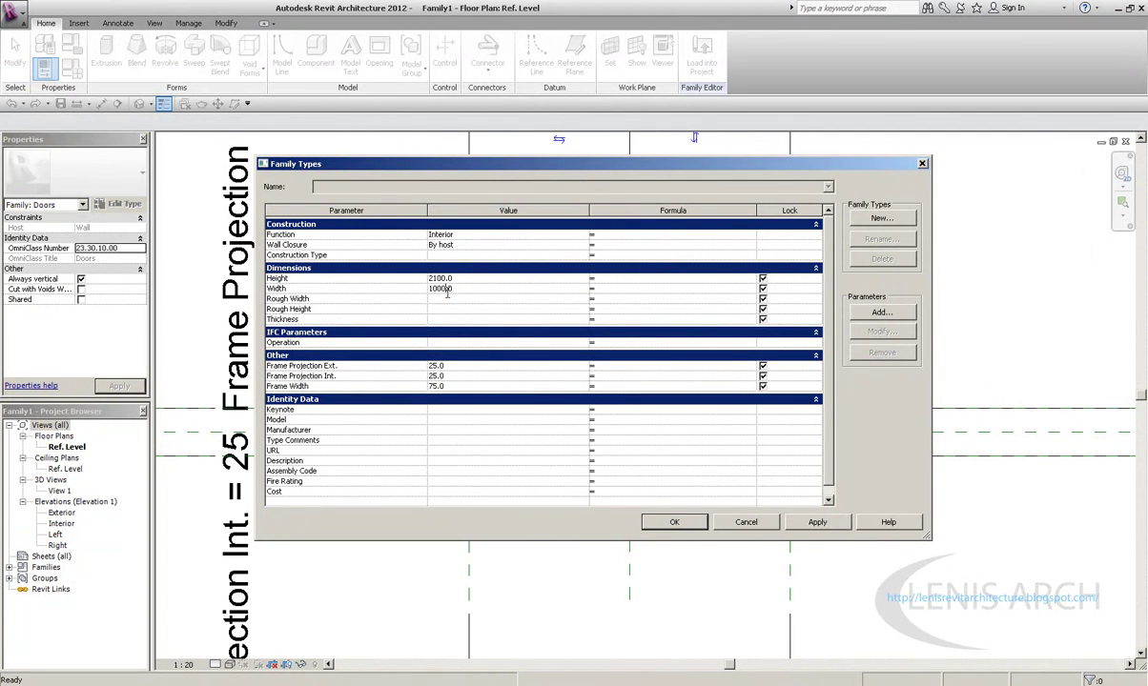
# Step: Remove the Frame Projection Ext., Frame Projection Int. and Frame Width parameters
pyautogui.click(303, 366)
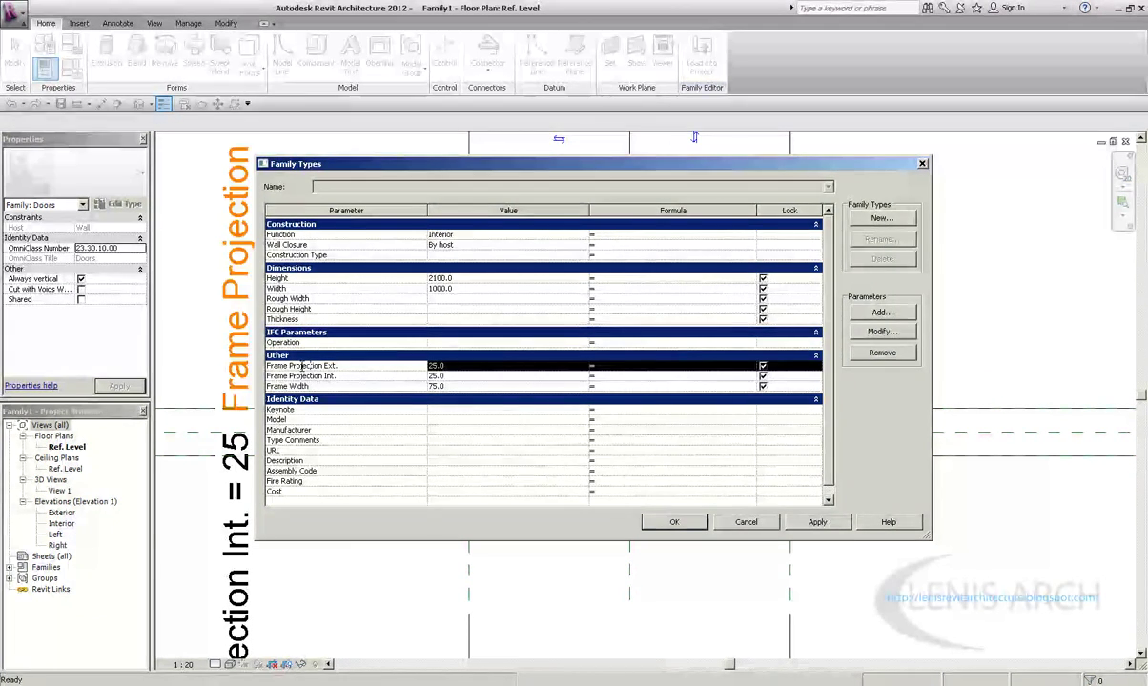
pyautogui.click(896, 354)
pyautogui.click(583, 381)
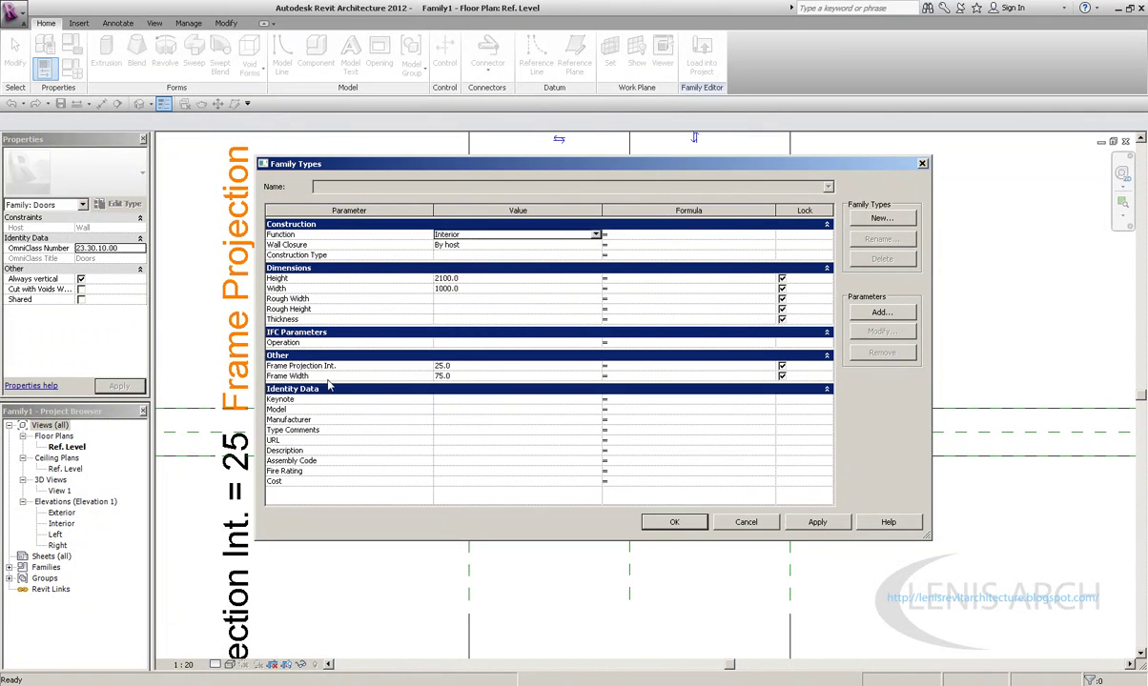
pyautogui.click(896, 354)
pyautogui.click(617, 399)
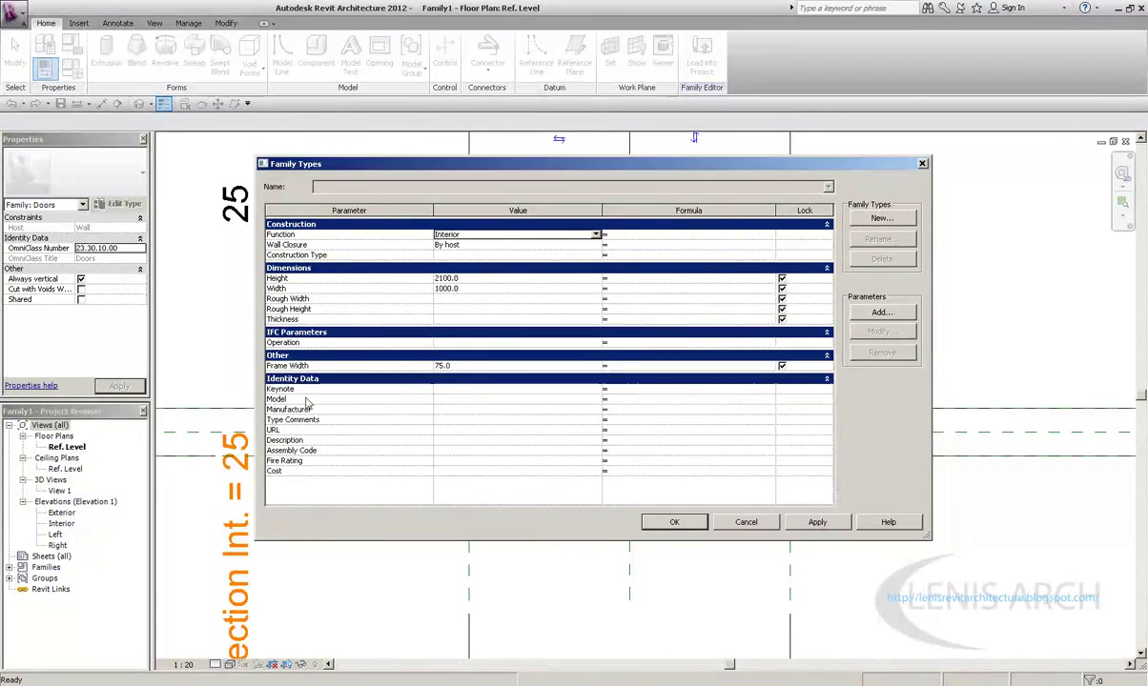
pyautogui.click(517, 366)
pyautogui.click(879, 353)
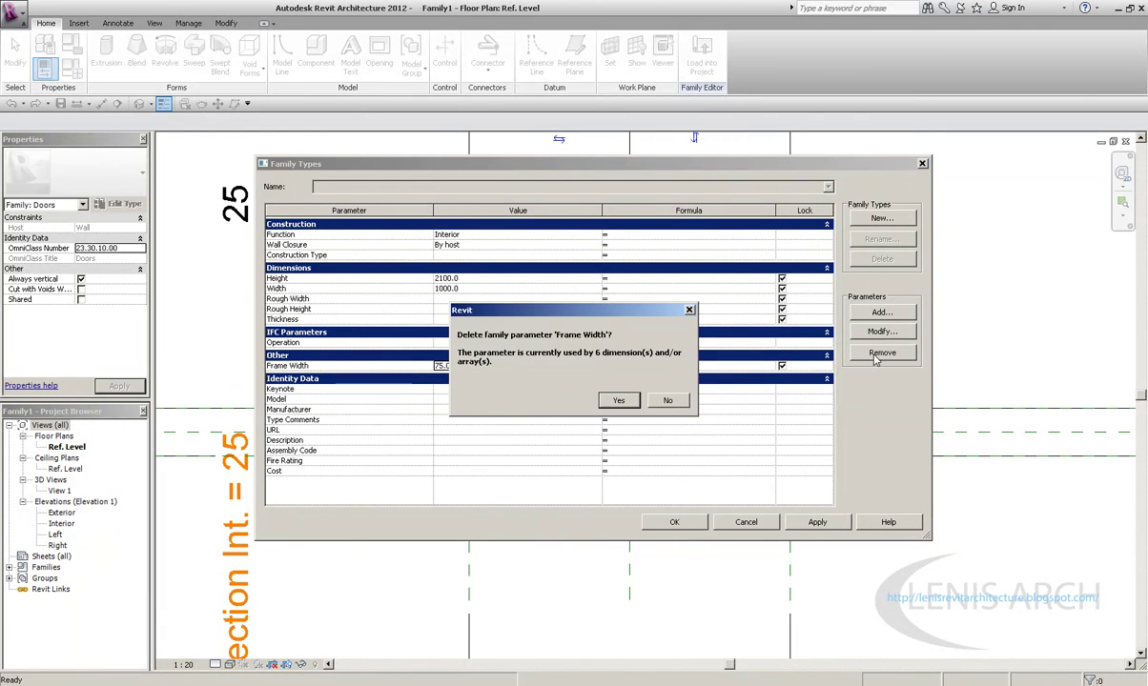
pyautogui.click(610, 402)
# Step: Confirm Height reads 2100.0 and apply the parameter changes with OK
pyautogui.click(305, 343)
pyautogui.click(445, 278)
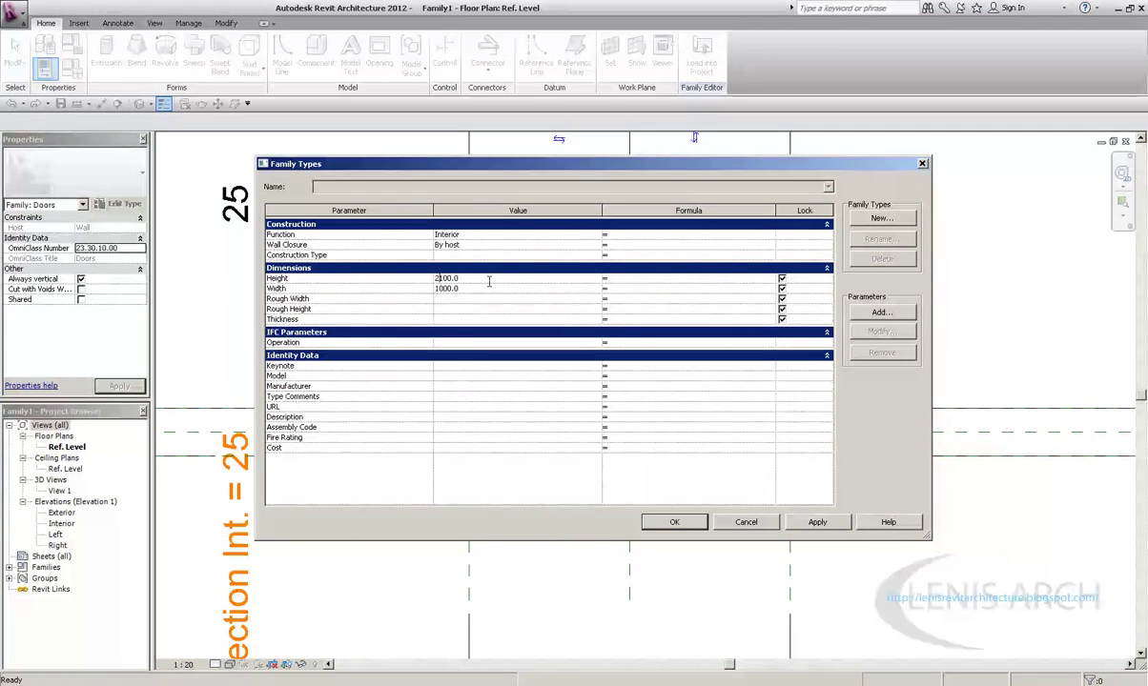
pyautogui.moveTo(267, 296); pyautogui.dragTo(272, 279)
pyautogui.click(466, 281)
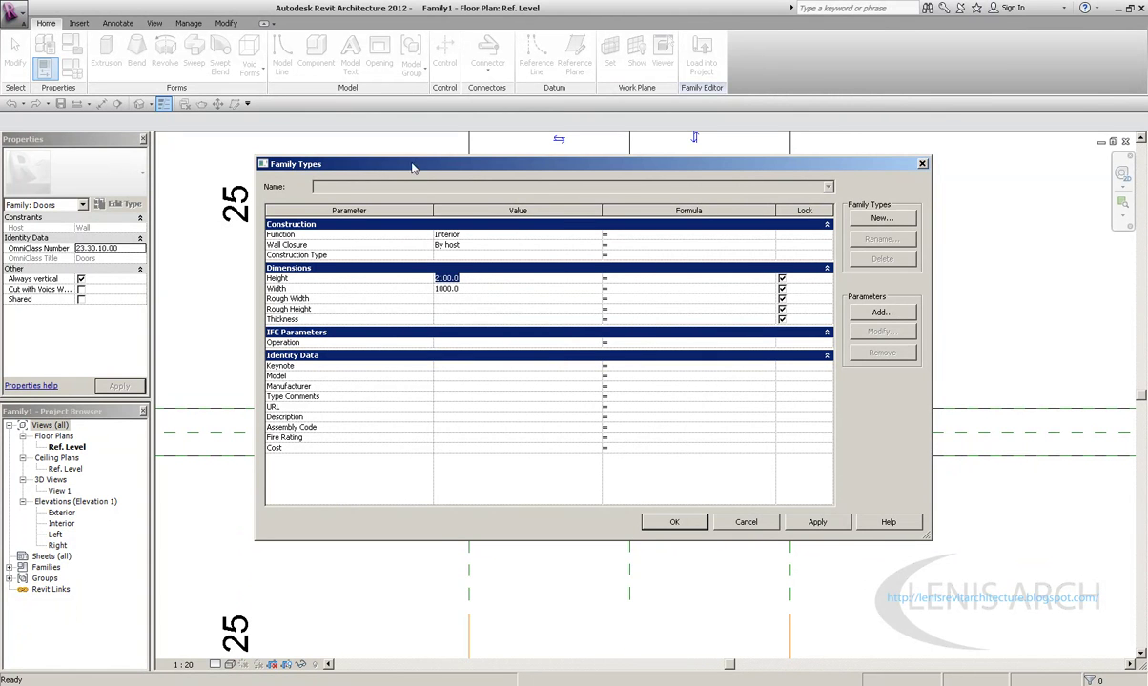
pyautogui.moveTo(412, 167)
pyautogui.mouseDown()
pyautogui.moveTo(710, 172)
pyautogui.moveTo(467, 173)
pyautogui.mouseUp()
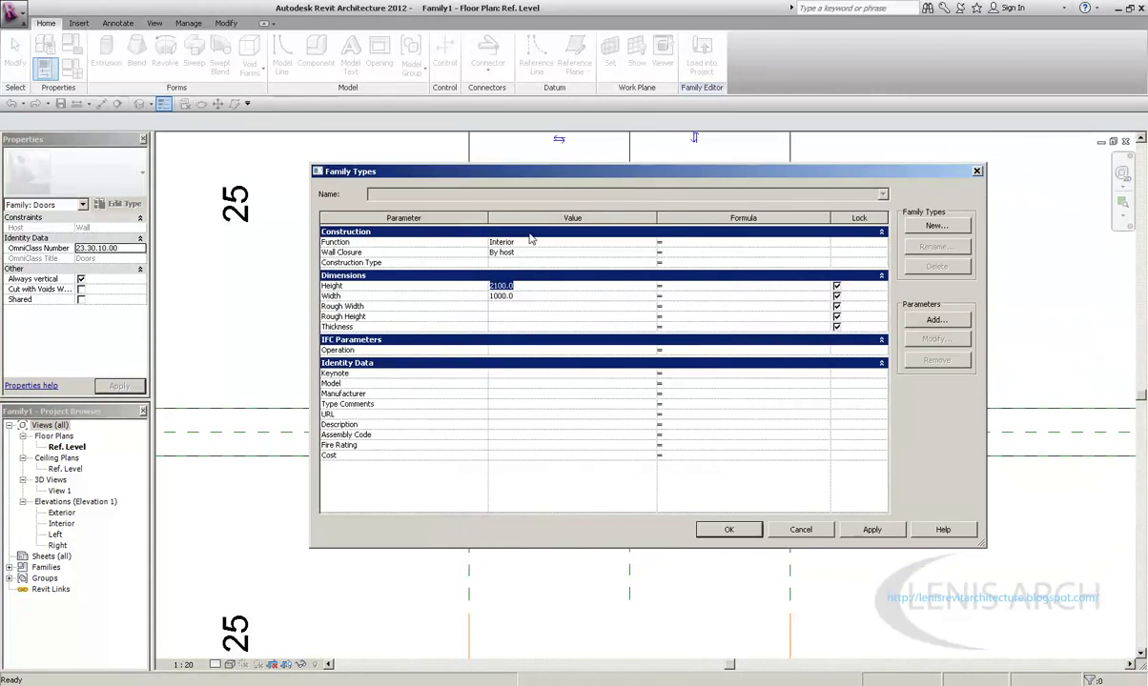
pyautogui.click(728, 530)
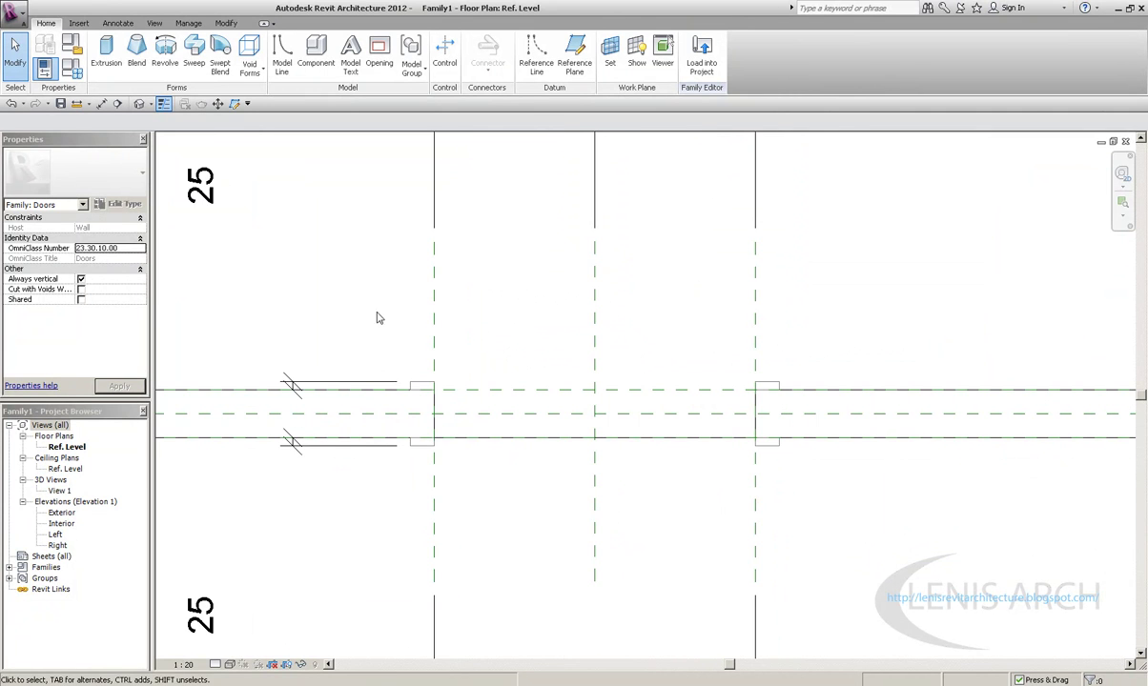
# Step: Inspect the door in the {3D} view, orbiting to see its front and back
pyautogui.click(139, 103)
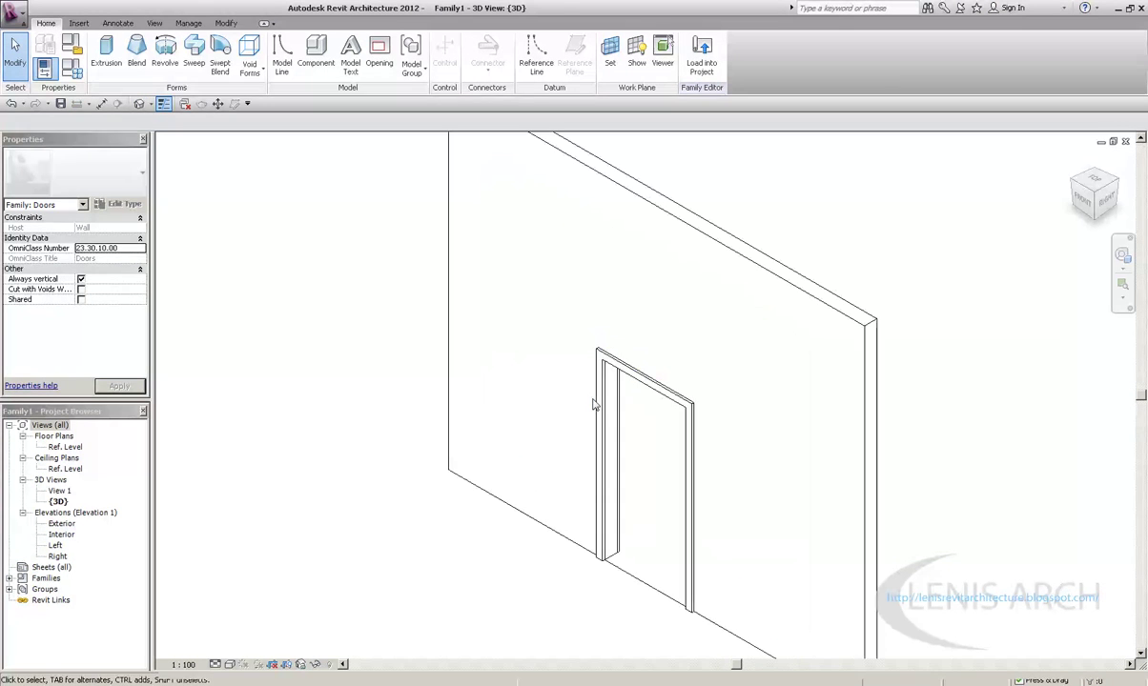
pyautogui.click(599, 407)
pyautogui.press('Escape')
pyautogui.moveTo(815, 396)
pyautogui.keyDown('shift'); pyautogui.mouseDown(button='middle')
pyautogui.moveTo(618, 512)
pyautogui.moveTo(635, 366)
pyautogui.mouseUp(button='middle'); pyautogui.keyUp('shift')
pyautogui.click(679, 448)
pyautogui.press('Escape')
pyautogui.moveTo(678, 448)
pyautogui.keyDown('shift'); pyautogui.mouseDown(button='middle')
pyautogui.moveTo(704, 382)
pyautogui.moveTo(592, 394)
pyautogui.moveTo(435, 510)
pyautogui.moveTo(586, 586)
pyautogui.moveTo(664, 536)
pyautogui.moveTo(73, 486)
pyautogui.mouseUp(button='middle'); pyautogui.keyUp('shift')
# Step: Return to the Ref. Level floor plan and set the visual style to Hidden Line
pyautogui.doubleClick(65, 446)
pyautogui.doubleClick(56, 457)
pyautogui.scroll(-2, 422, 488)
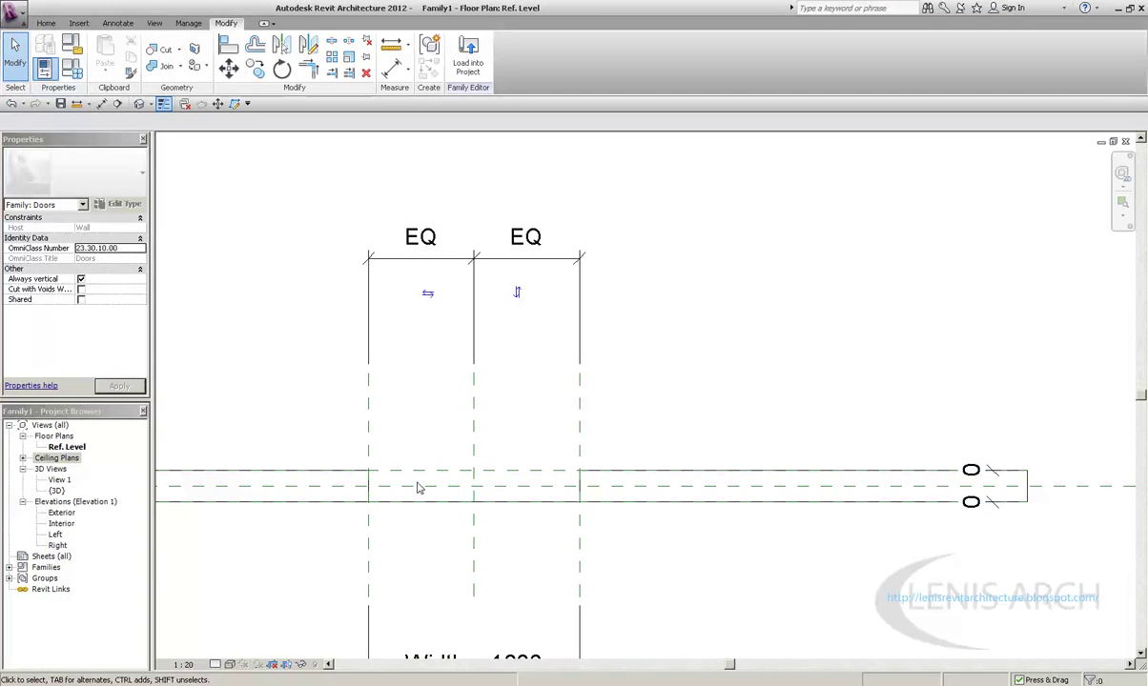
pyautogui.click(215, 665)
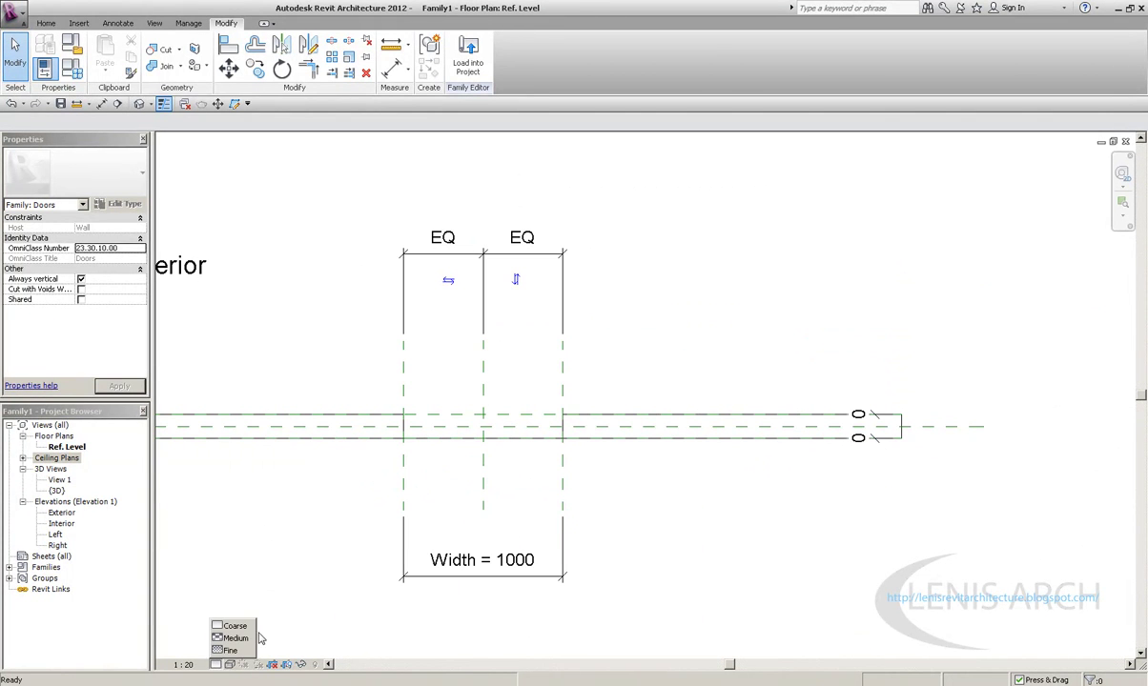
pyautogui.click(229, 665)
pyautogui.click(230, 665)
pyautogui.click(269, 615)
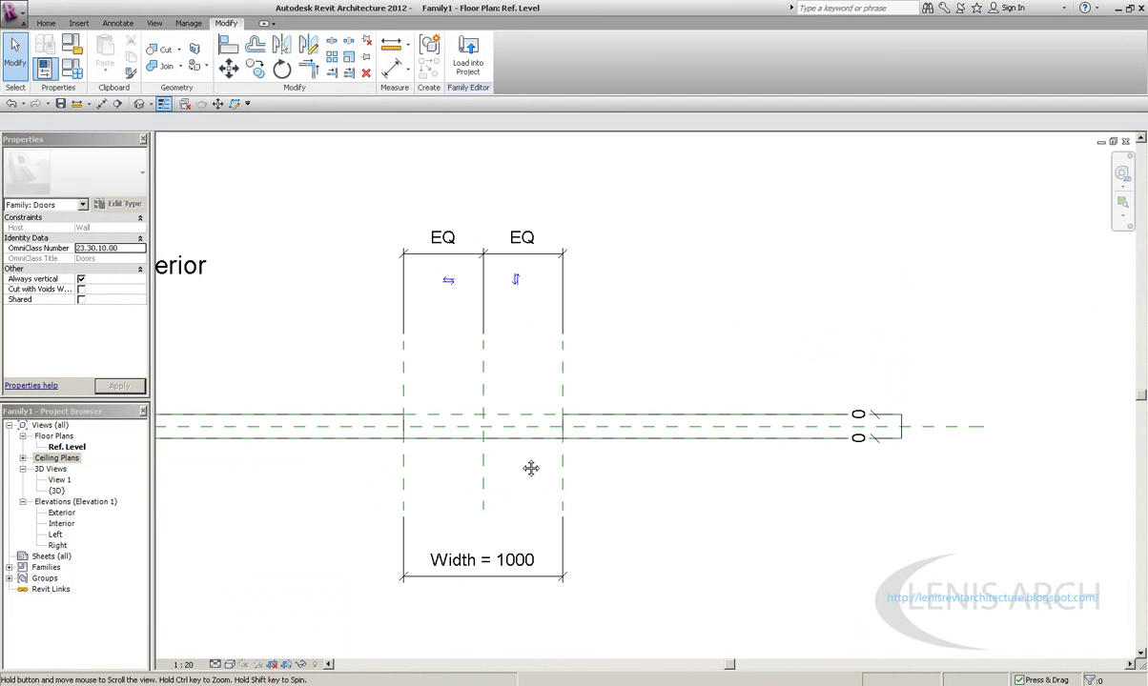
# Step: Review the Width dimension and the detail level and visual style options, leaving them unchanged
pyautogui.scroll(1, 527, 466)
pyautogui.click(540, 562)
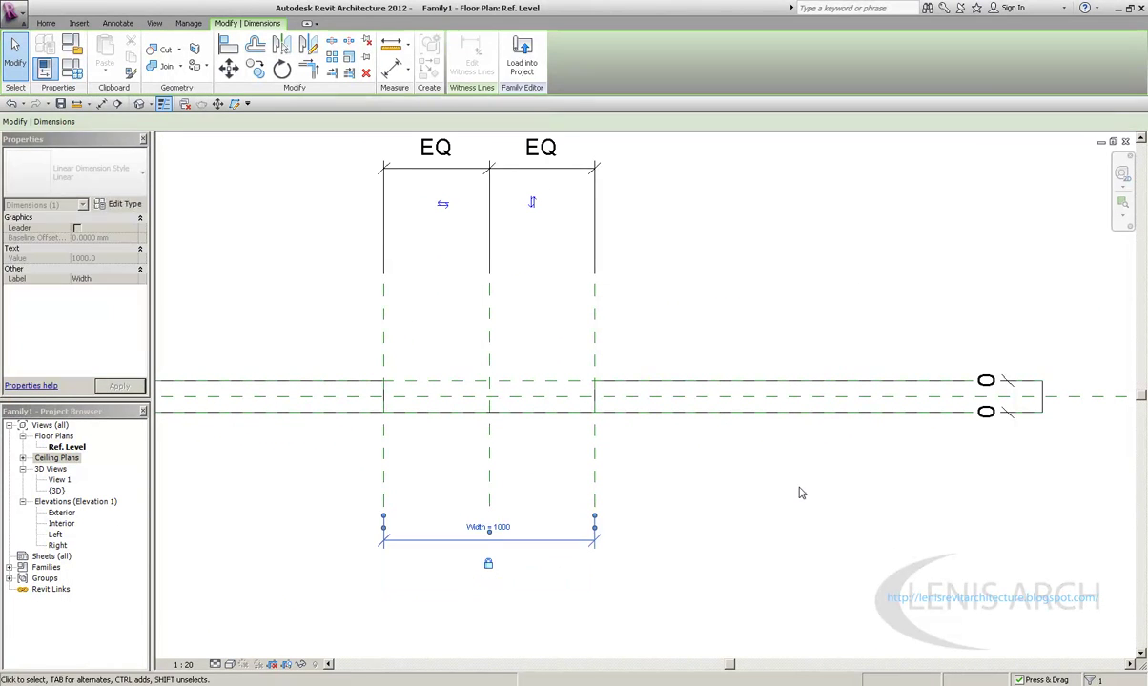
pyautogui.press('Escape')
pyautogui.moveTo(325, 505); pyautogui.dragTo(353, 562, button='middle')
pyautogui.click(230, 664)
pyautogui.click(231, 657)
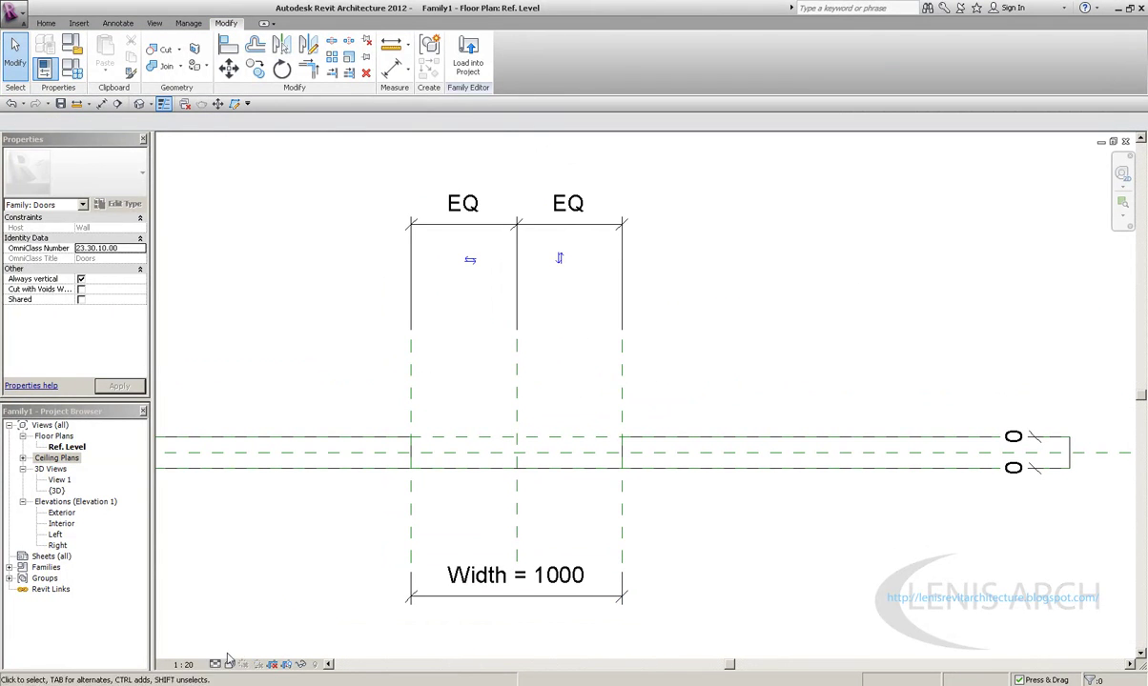
pyautogui.click(239, 665)
pyautogui.click(269, 615)
# Step: Drag the EQ dimension string down toward the wall and re-centre the plan
pyautogui.moveTo(565, 368); pyautogui.dragTo(562, 370, button='middle')
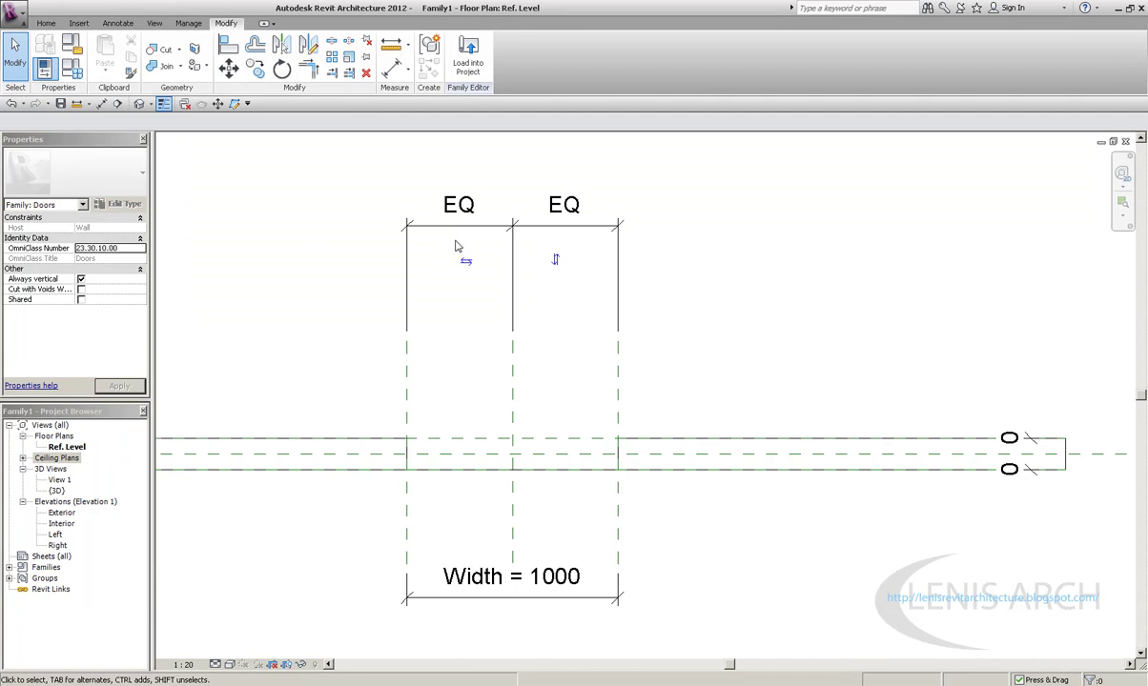
pyautogui.moveTo(455, 229); pyautogui.dragTo(512, 311)
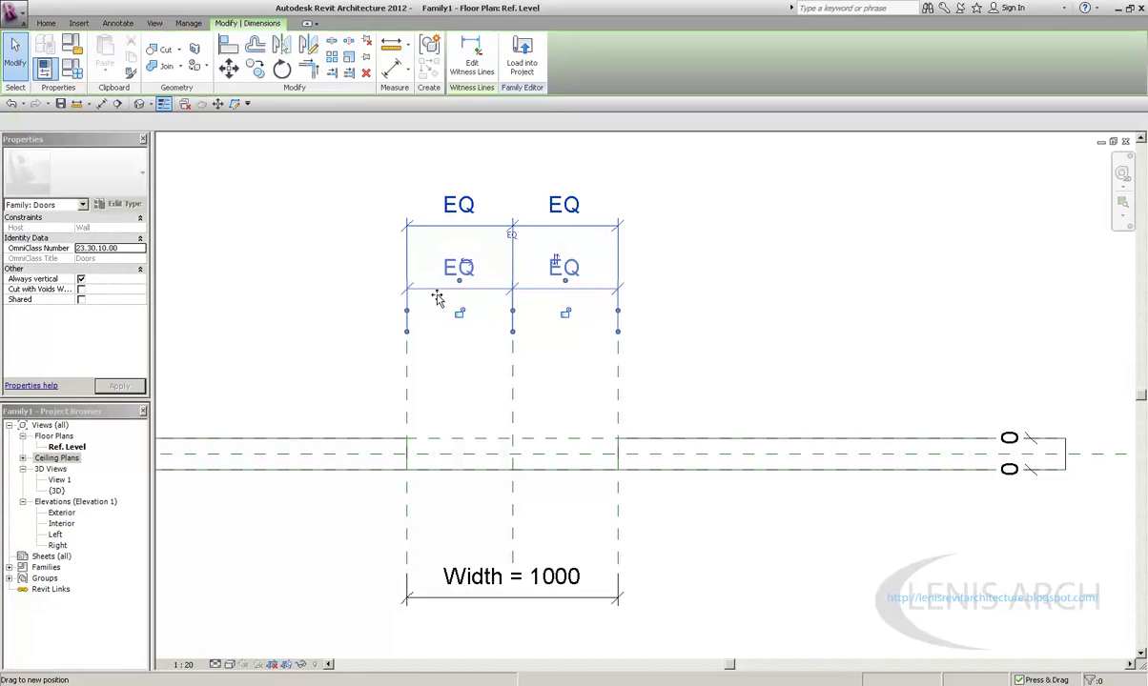
pyautogui.click(493, 311)
pyautogui.click(569, 340)
pyautogui.scroll(2, 376, 375)
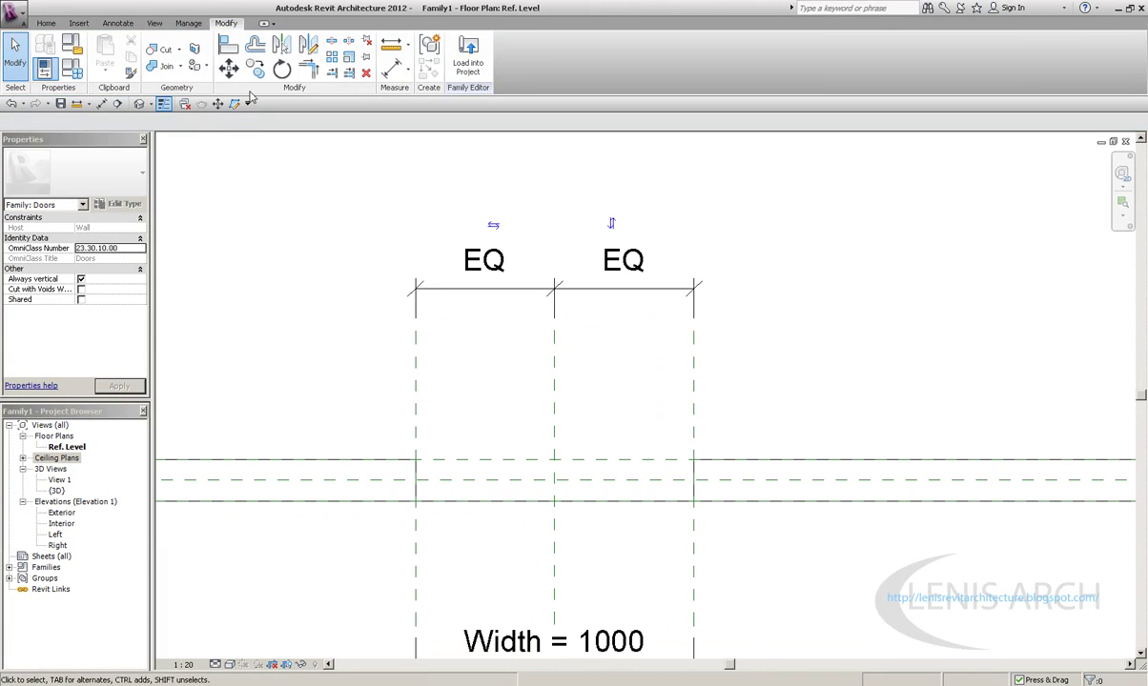
pyautogui.click(247, 103)
pyautogui.press('Escape')
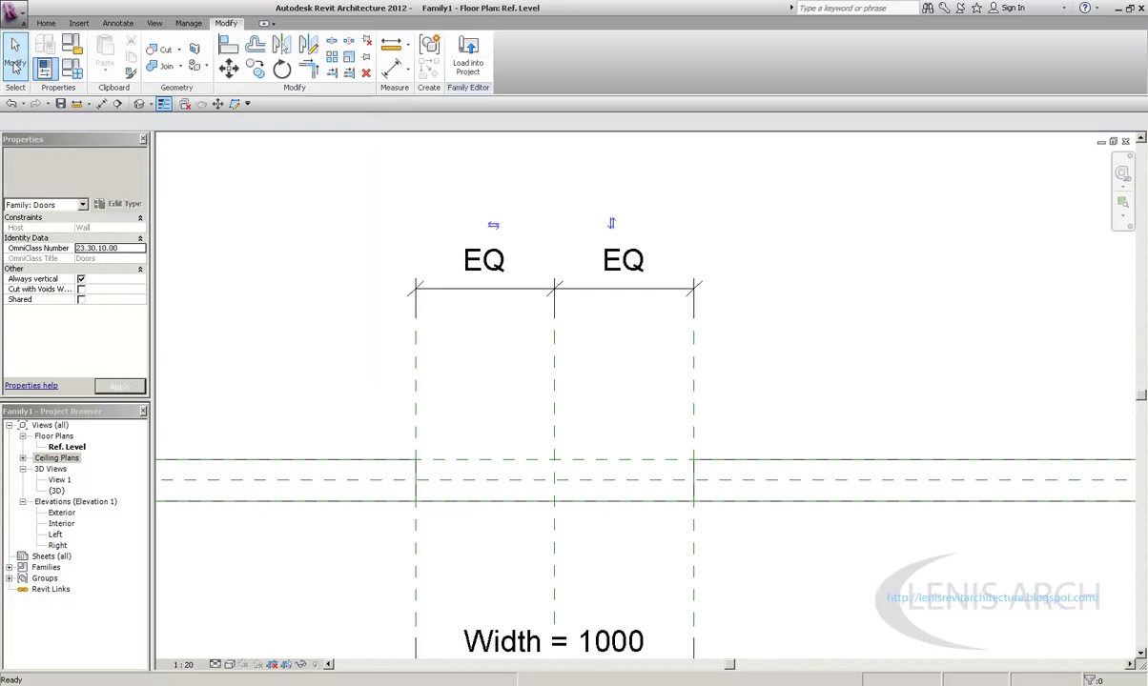
pyautogui.scroll(-1, 653, 324)
pyautogui.moveTo(653, 323)
pyautogui.mouseDown(button='middle')
pyautogui.moveTo(793, 346)
pyautogui.moveTo(734, 212)
pyautogui.moveTo(750, 309)
pyautogui.mouseUp(button='middle')
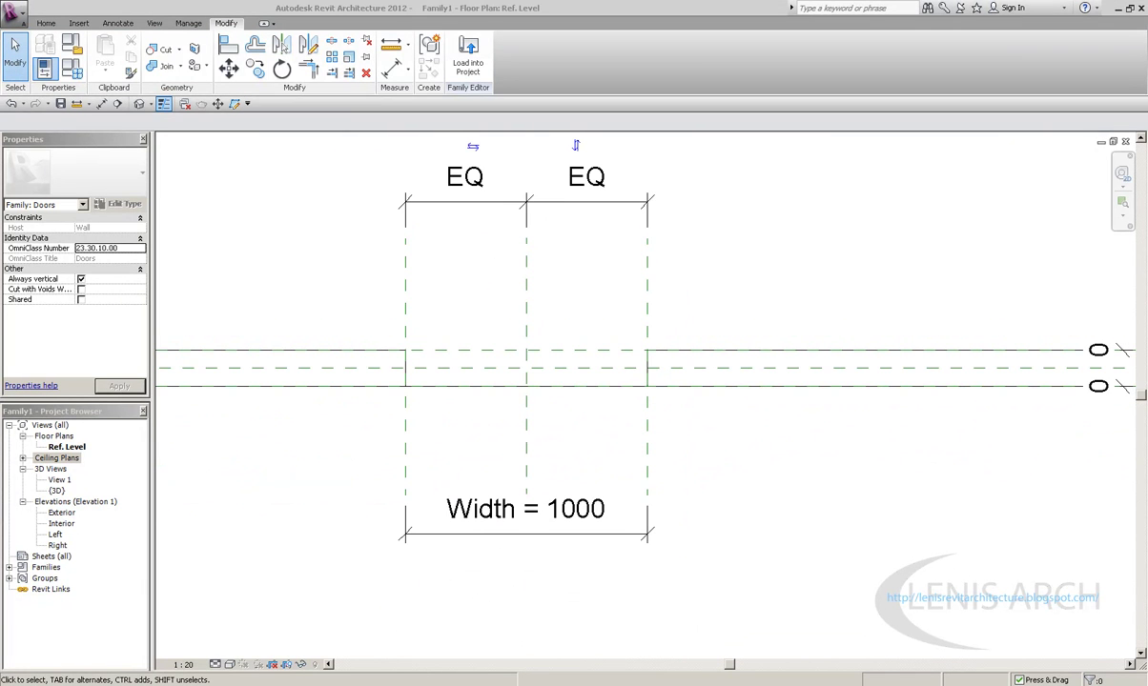
pyautogui.moveTo(488, 279); pyautogui.dragTo(480, 279, button='middle')
pyautogui.scroll(2, 396, 400)
pyautogui.click(40, 25)
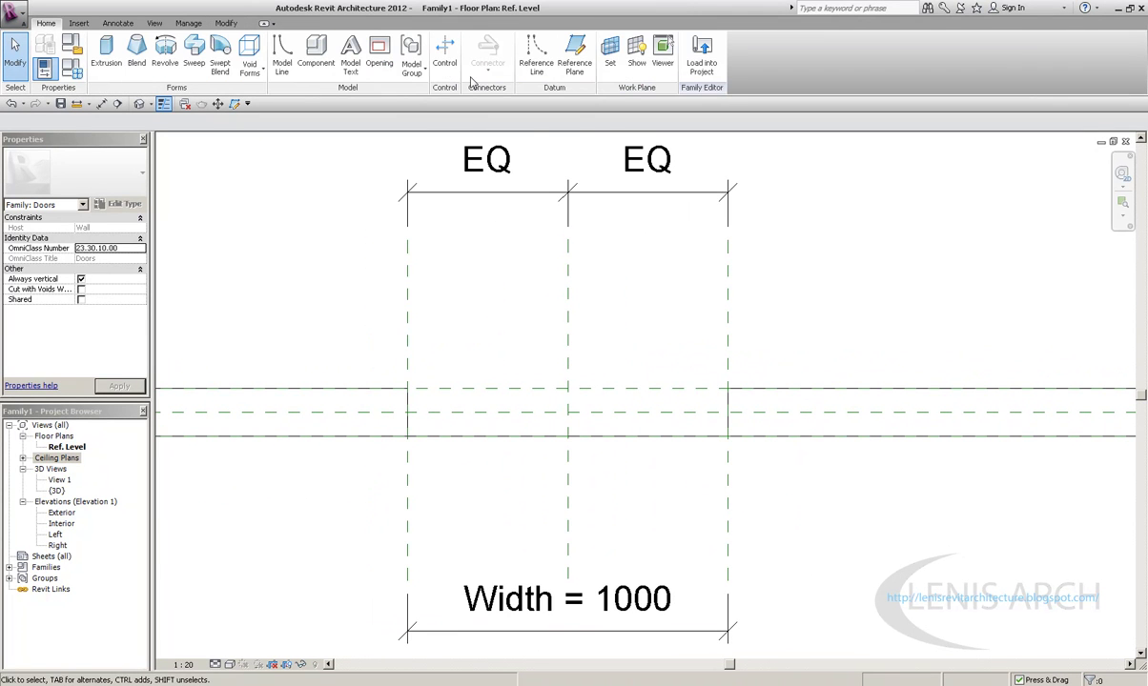
# Step: Draw two horizontal reference planes across the opening, one above and one below the wall
pyautogui.click(575, 56)
pyautogui.click(337, 381)
pyautogui.click(799, 380)
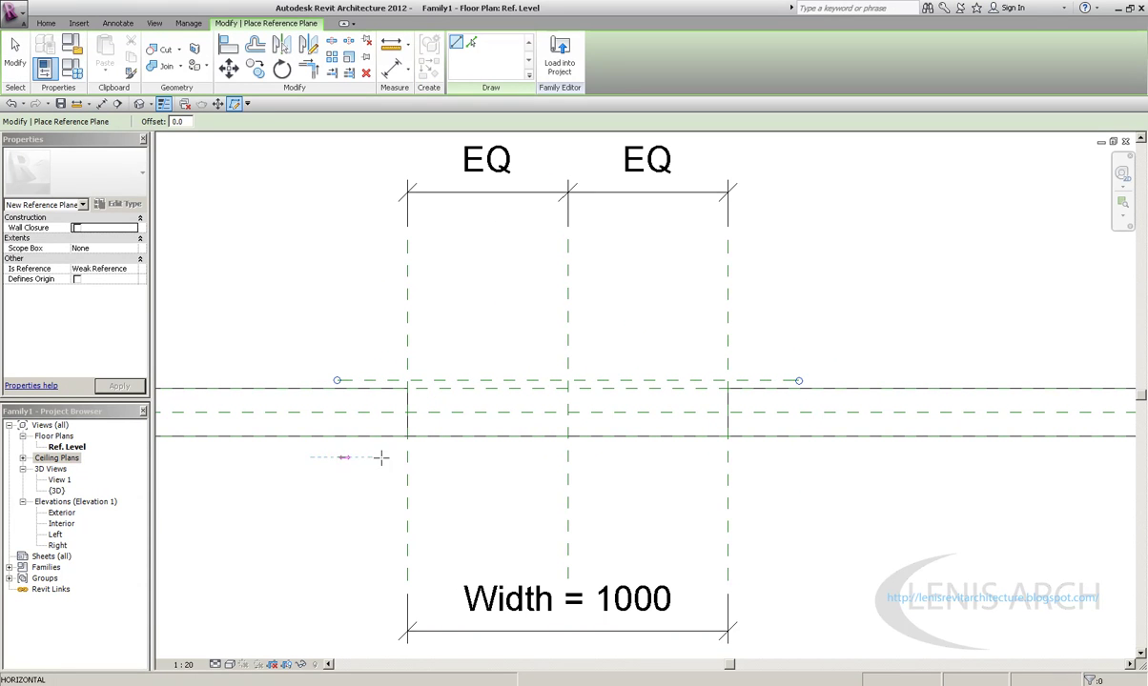
pyautogui.click(338, 458)
pyautogui.click(798, 457)
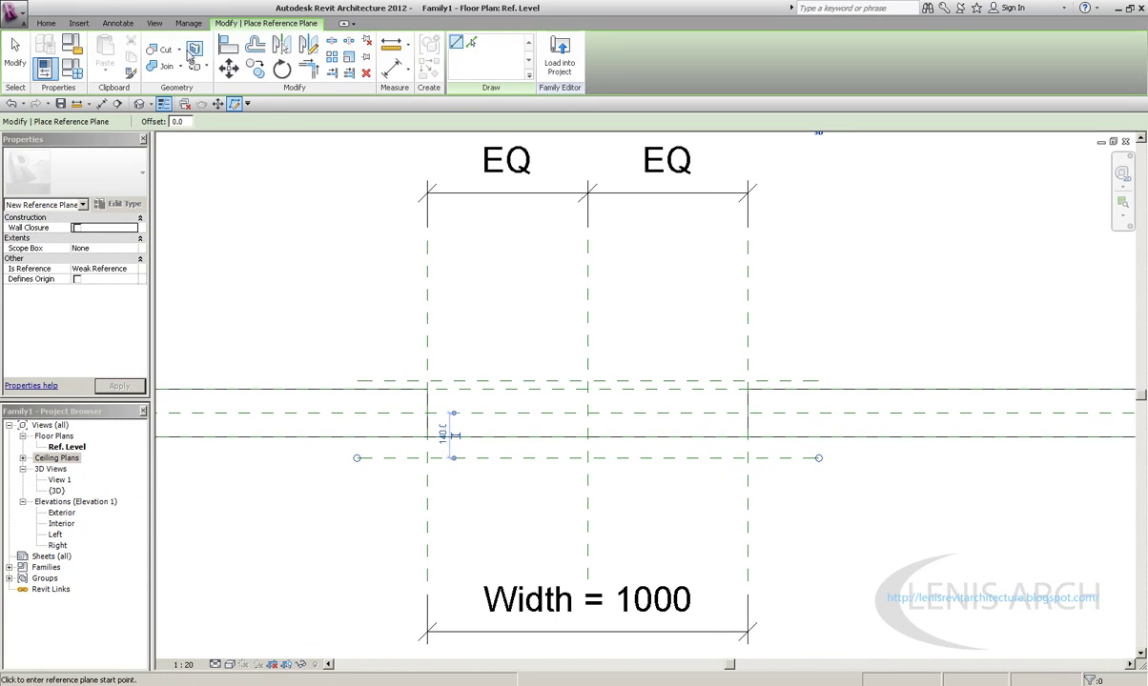
pyautogui.click(46, 23)
# Step: Move the upper reference plane to 160 from the wall centre and extend its left end
pyautogui.scroll(2, 461, 390)
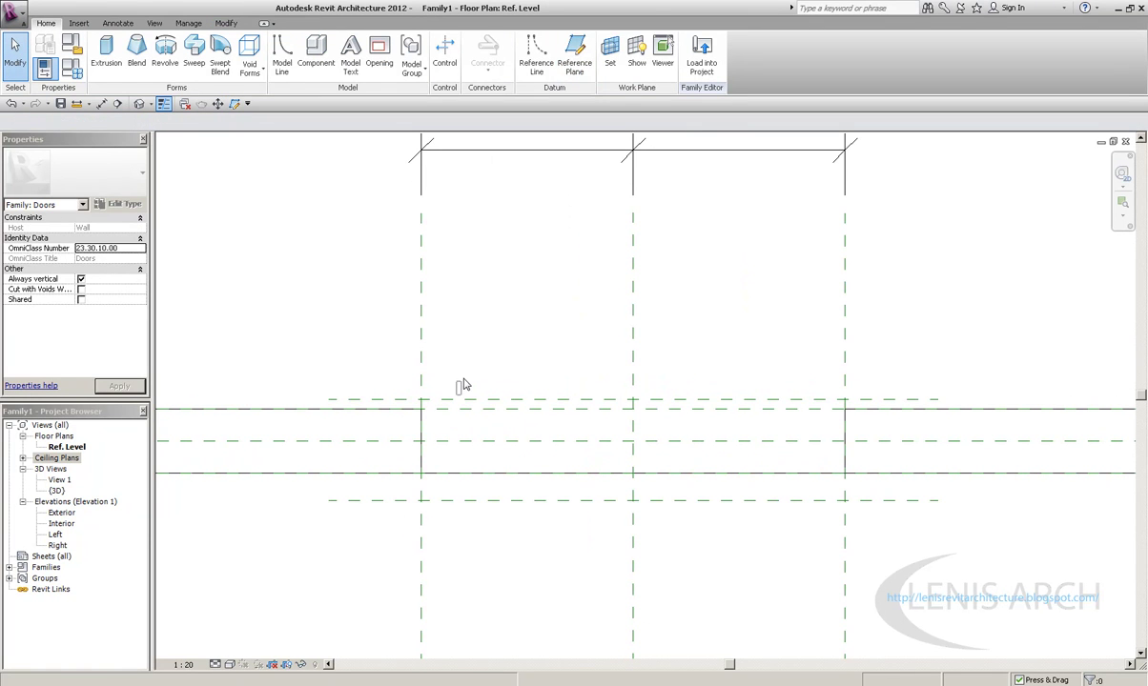
pyautogui.moveTo(476, 399); pyautogui.dragTo(473, 373)
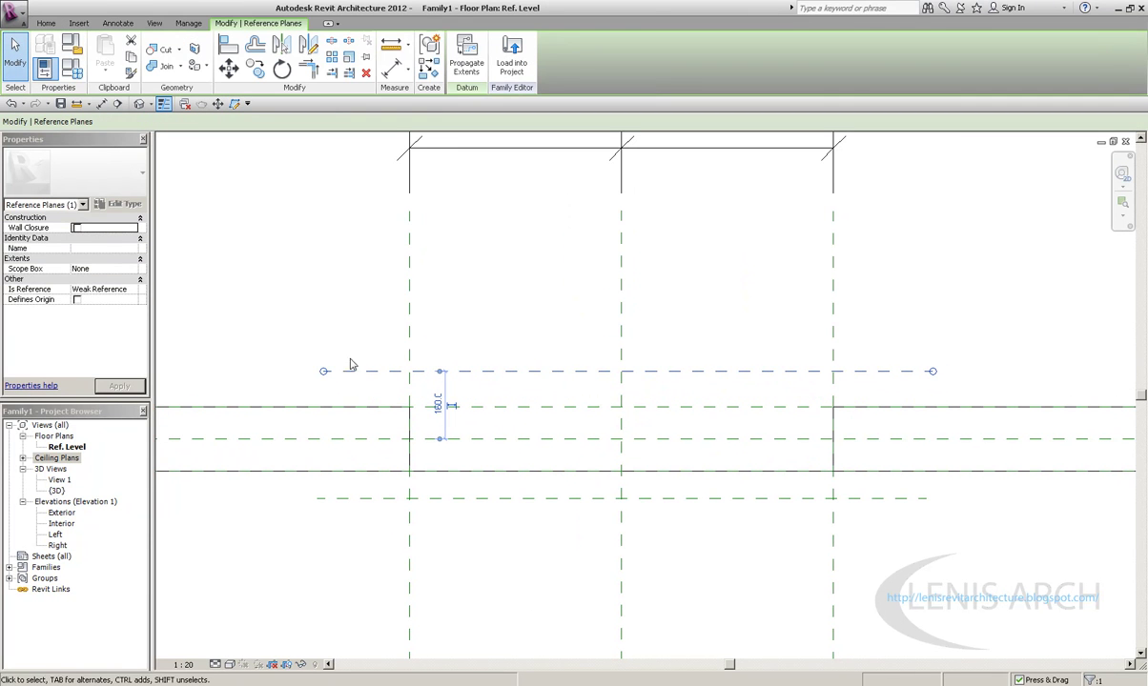
pyautogui.moveTo(322, 371); pyautogui.dragTo(328, 375)
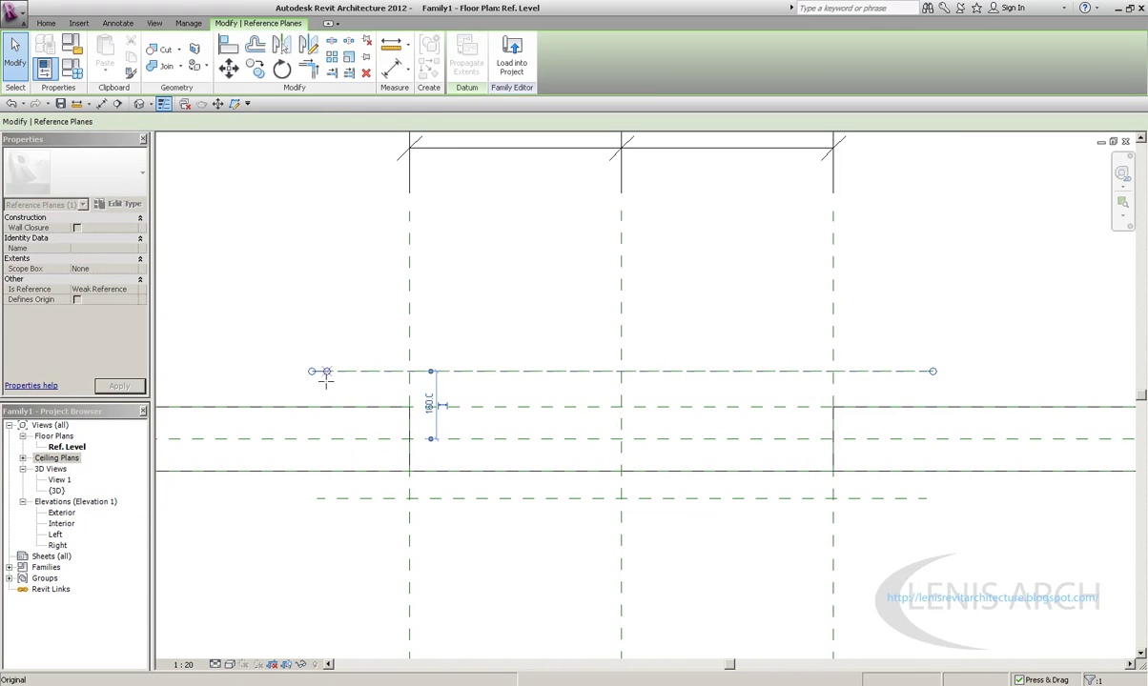
pyautogui.click(225, 257)
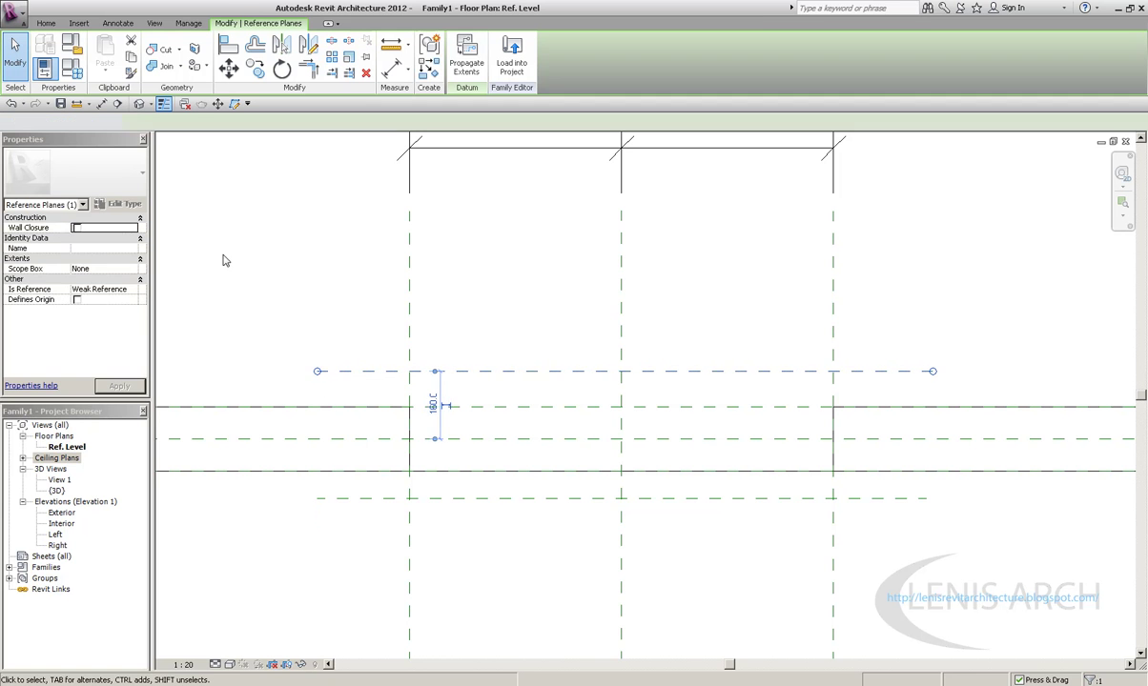
pyautogui.scroll(-1, 902, 436)
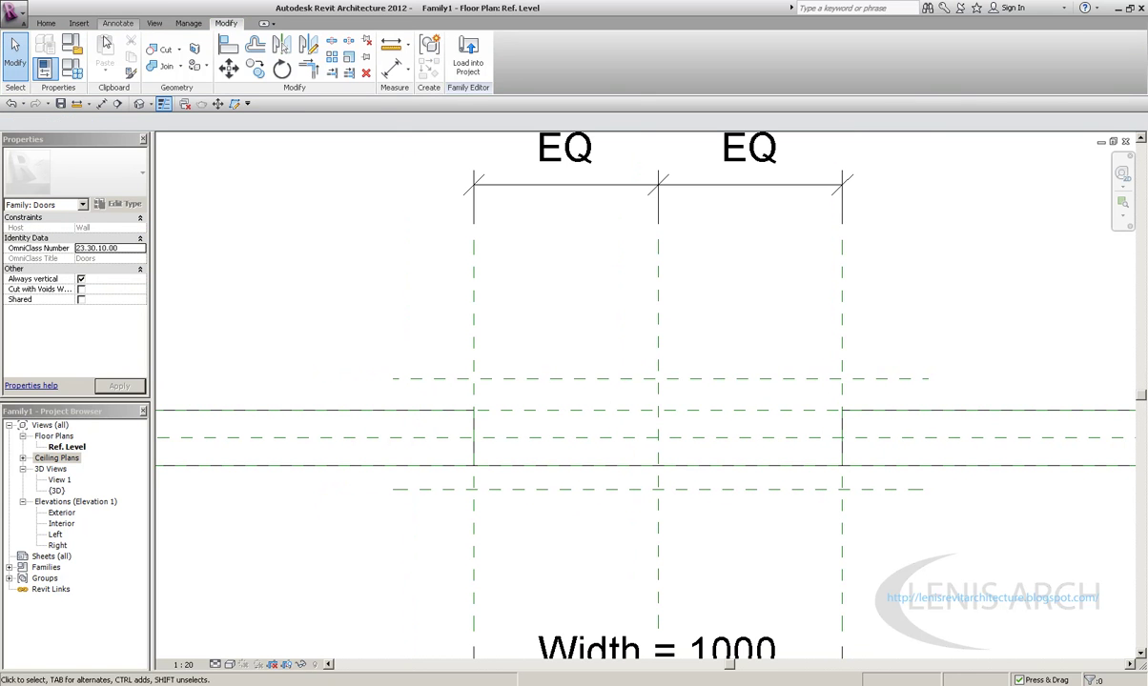
# Step: Dimension the top, centre and bottom reference planes, then cancel the failed EQ constraint
pyautogui.click(119, 23)
pyautogui.click(46, 52)
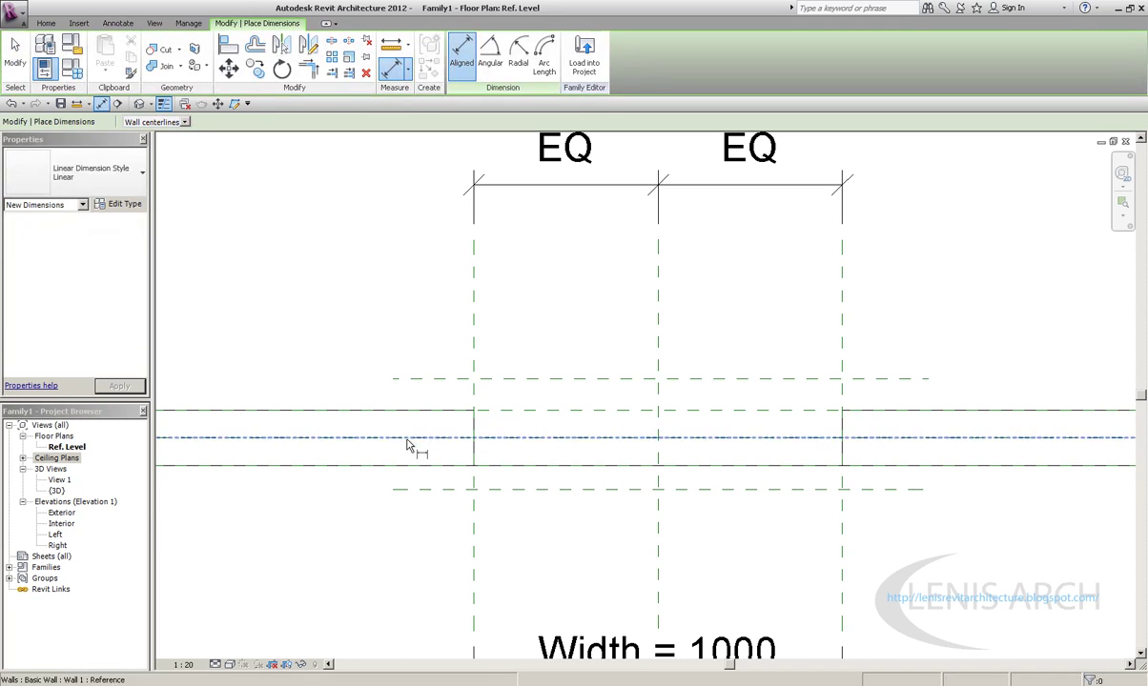
pyautogui.click(407, 439)
pyautogui.click(423, 379)
pyautogui.click(435, 489)
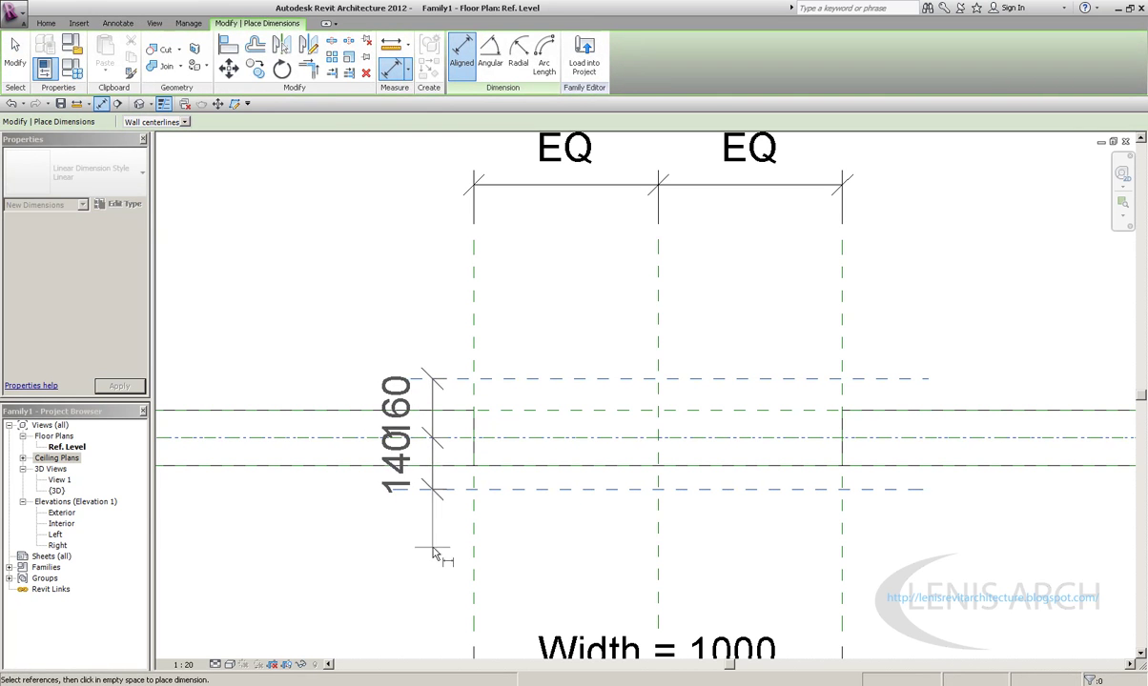
pyautogui.click(352, 520)
pyautogui.click(258, 434)
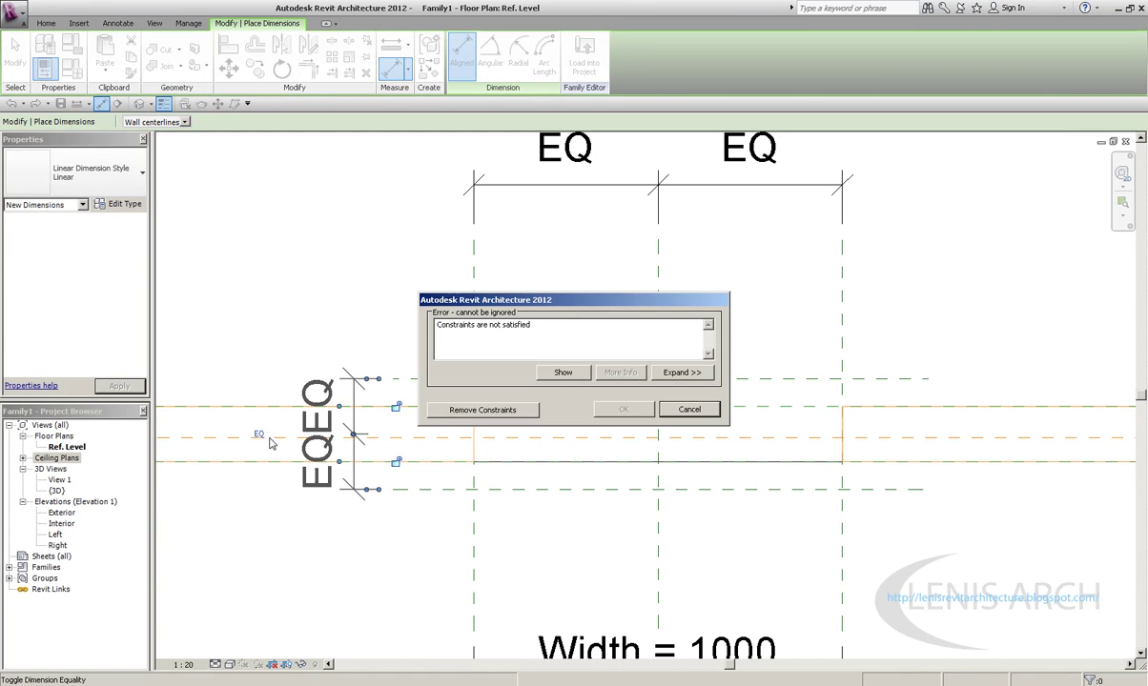
pyautogui.click(672, 410)
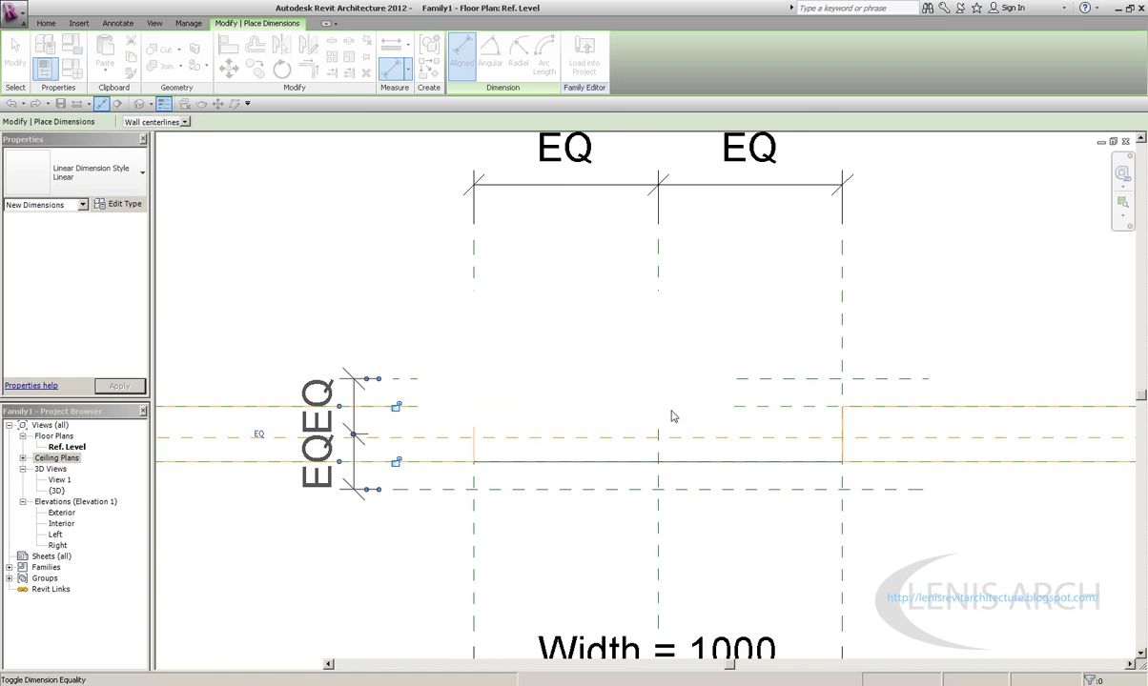
pyautogui.click(15, 53)
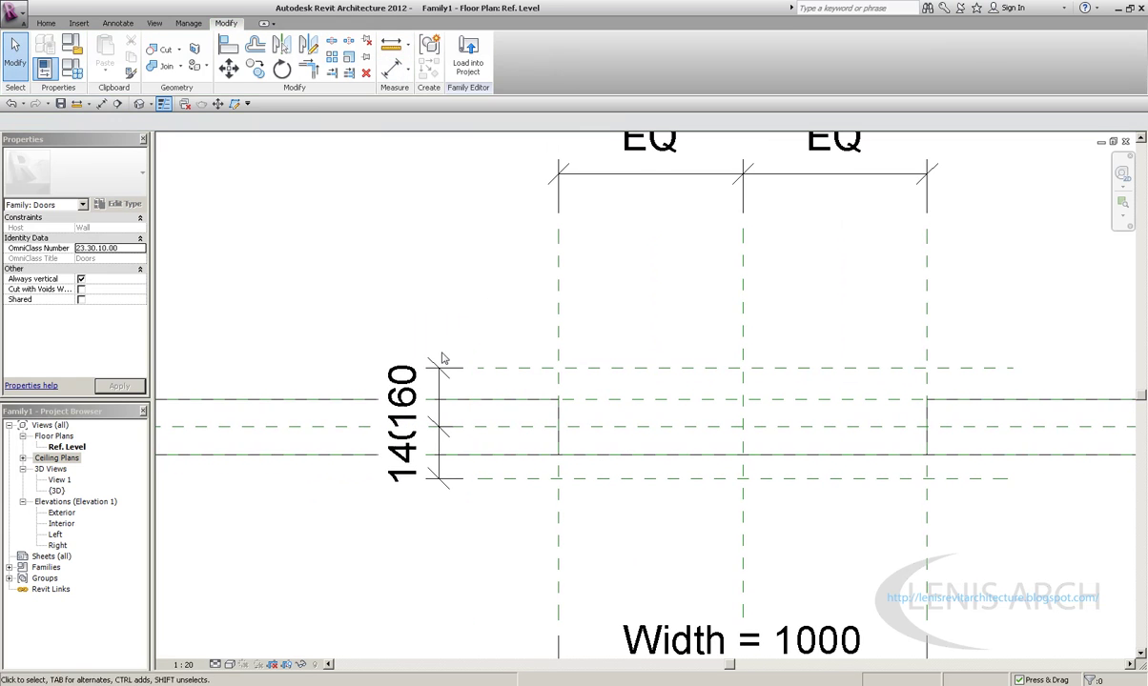
# Step: Delete the faulty 140/160 dimension
pyautogui.click(456, 401)
pyautogui.press('Escape')
pyautogui.click(419, 419)
pyautogui.press('Delete')
pyautogui.scroll(1, 419, 422)
# Step: Redimension the bottom, centre and top planes with DI, apply EQ, and move the string nearer the wall
pyautogui.press('d')
pyautogui.press('i')
pyautogui.click(464, 470)
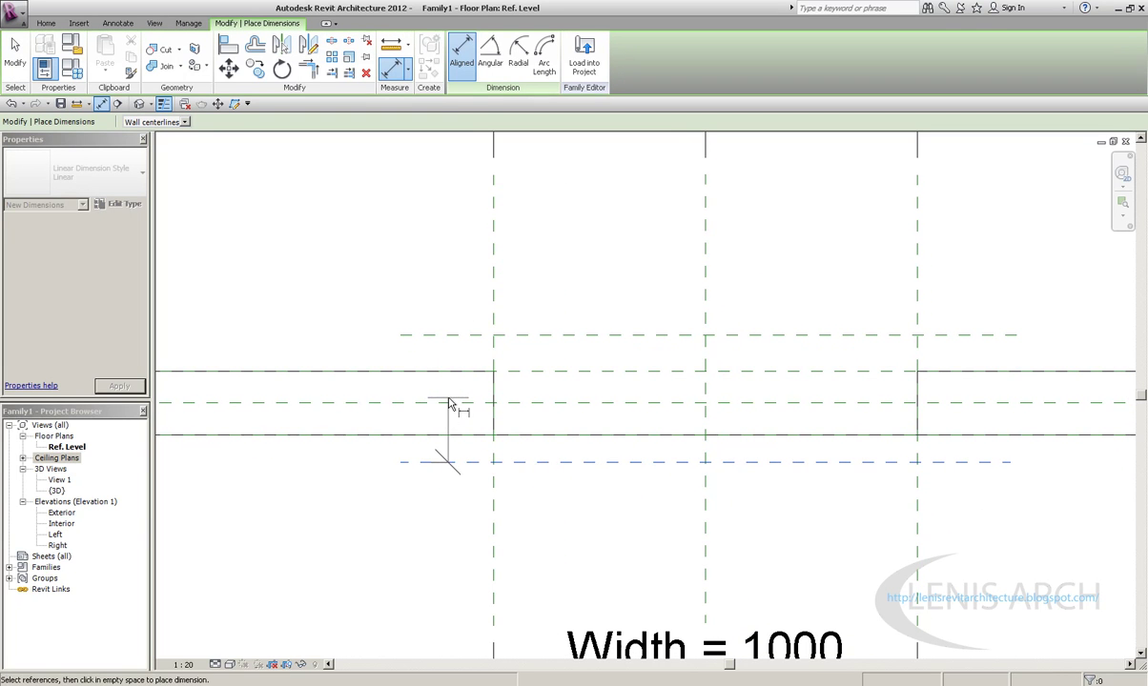
pyautogui.scroll(-1, 451, 410)
pyautogui.click(448, 401)
pyautogui.click(437, 352)
pyautogui.click(429, 381)
pyautogui.click(513, 400)
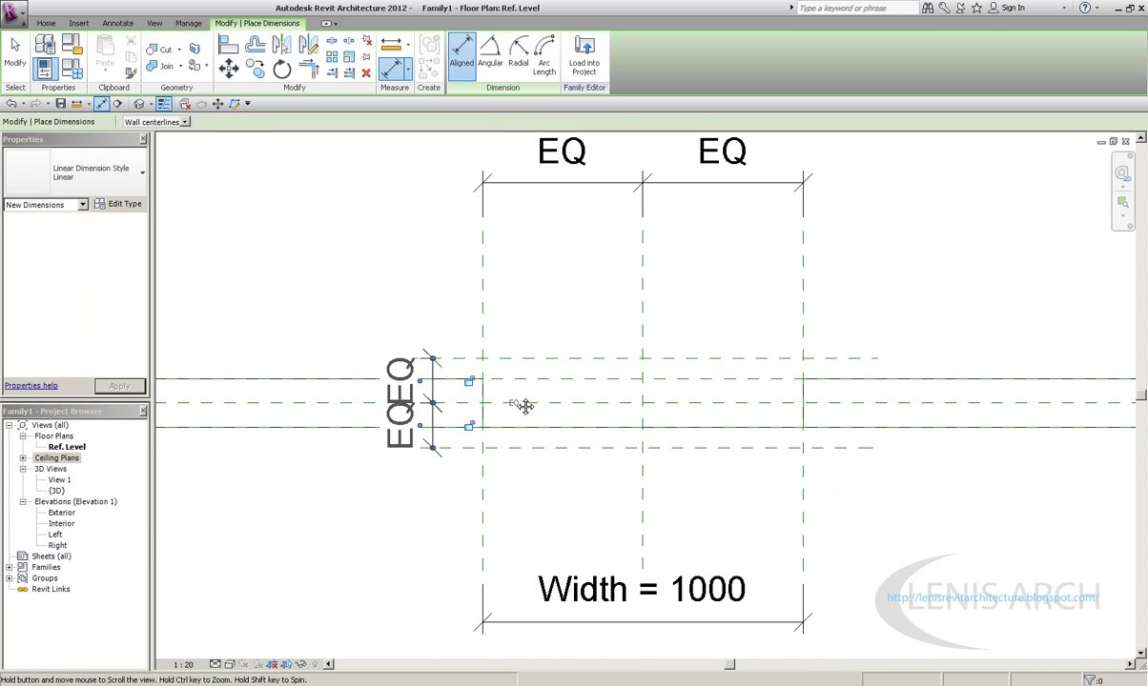
pyautogui.press('Escape')
pyautogui.scroll(2, 468, 368)
pyautogui.click(362, 401)
pyautogui.moveTo(362, 367); pyautogui.dragTo(415, 367)
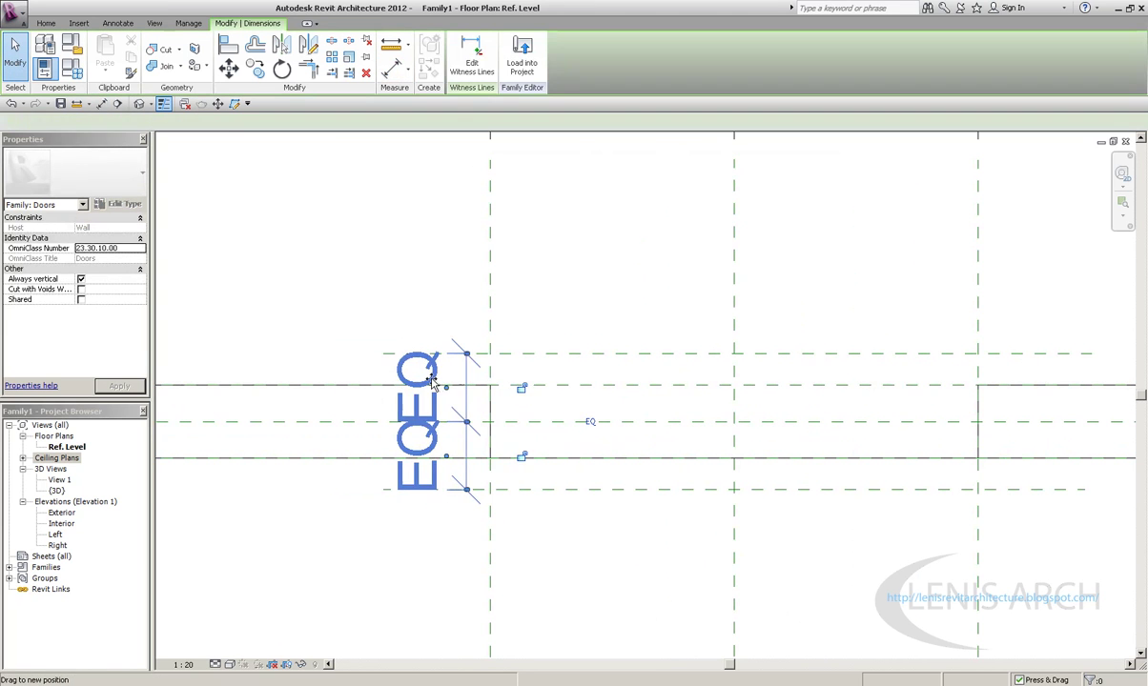
# Step: Set the view scale to 1:10
pyautogui.click(182, 665)
pyautogui.click(176, 540)
pyautogui.scroll(1, 529, 374)
pyautogui.scroll(2, 515, 400)
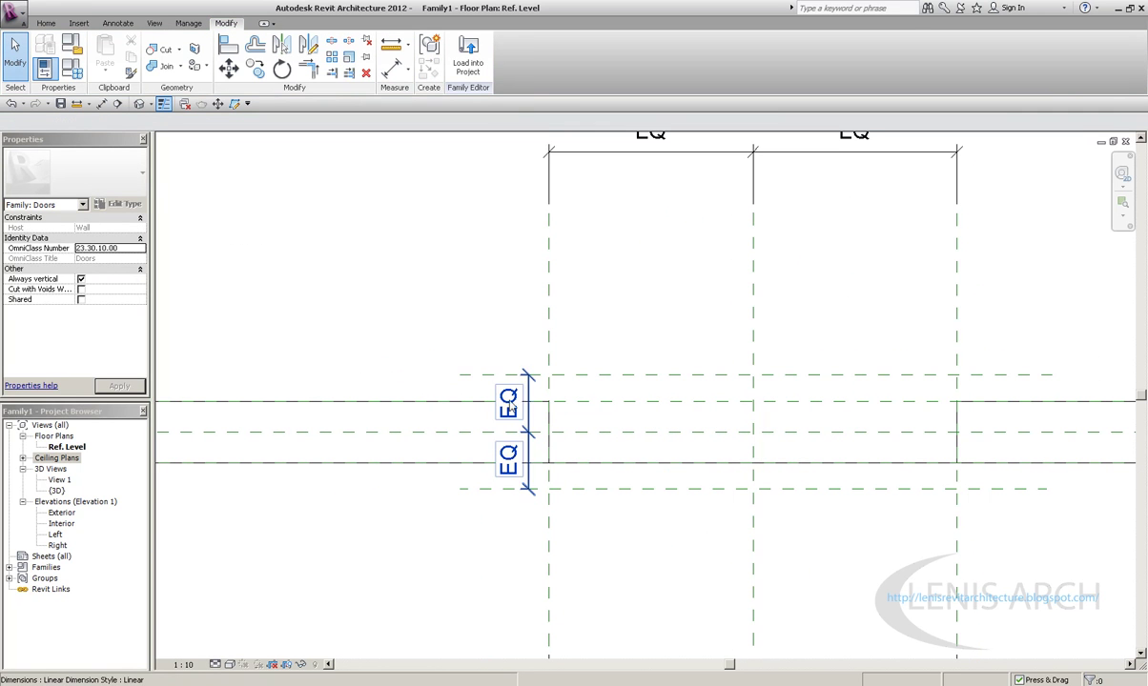
# Step: Check the upper and lower reference planes by selecting each, then clear the selection
pyautogui.click(464, 377)
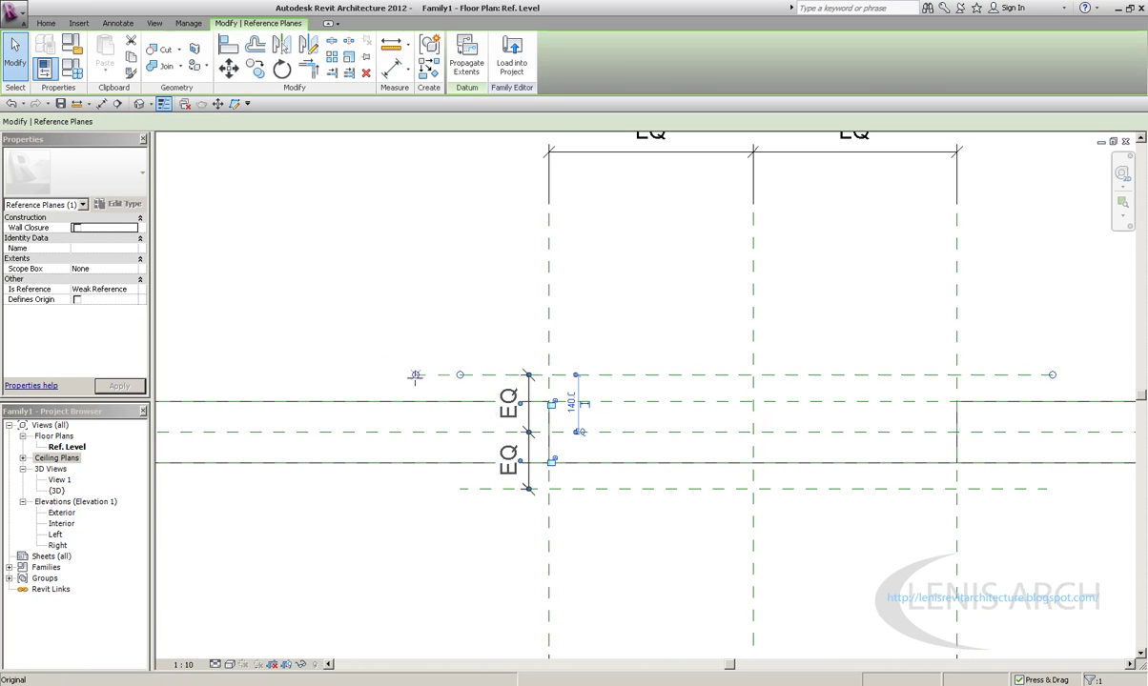
pyautogui.click(443, 488)
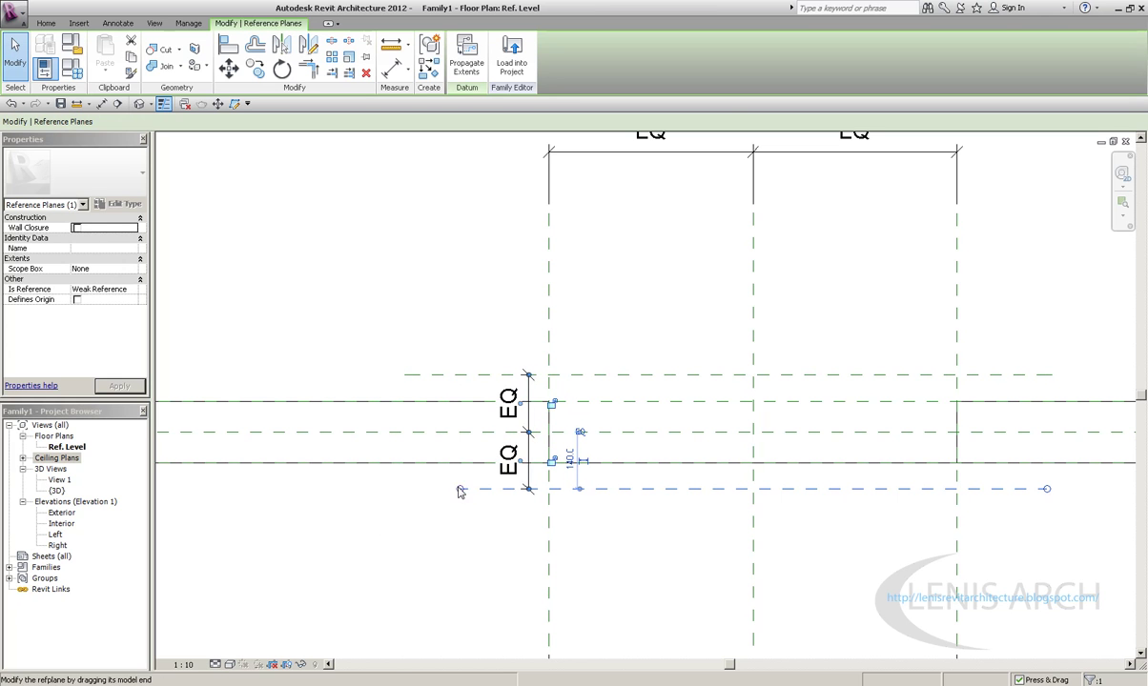
pyautogui.click(679, 375)
pyautogui.scroll(-1, 839, 358)
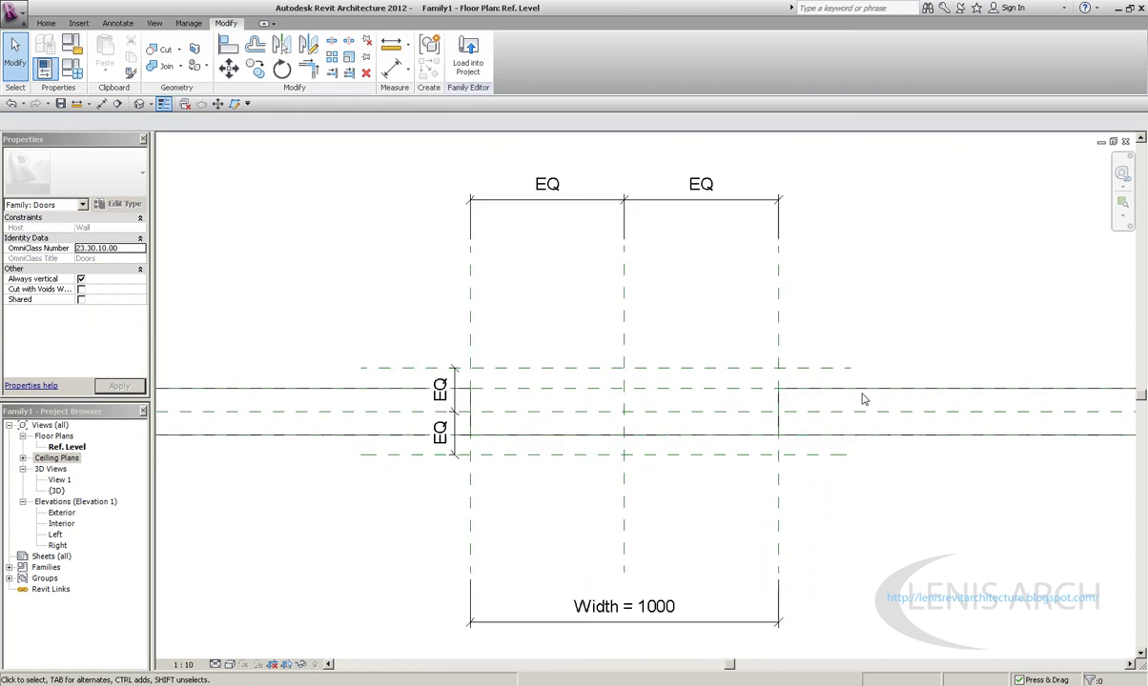
pyautogui.scroll(-1, 865, 377)
pyautogui.click(843, 282)
pyautogui.scroll(3, 525, 451)
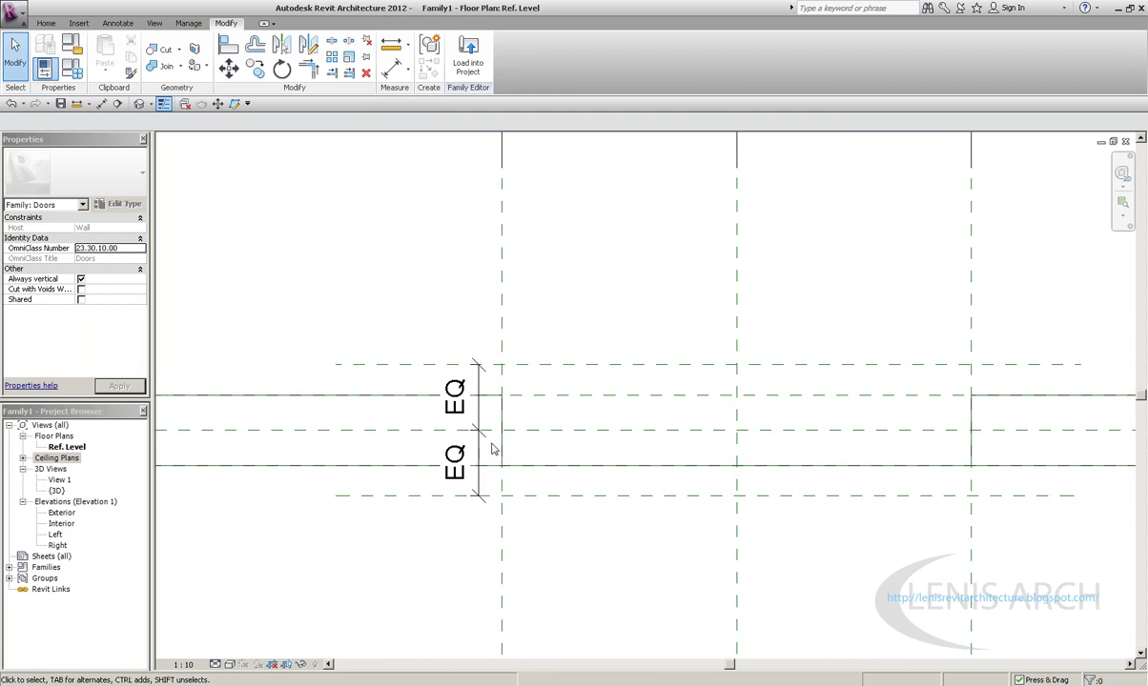
pyautogui.scroll(-1, 474, 405)
pyautogui.scroll(-1, 473, 396)
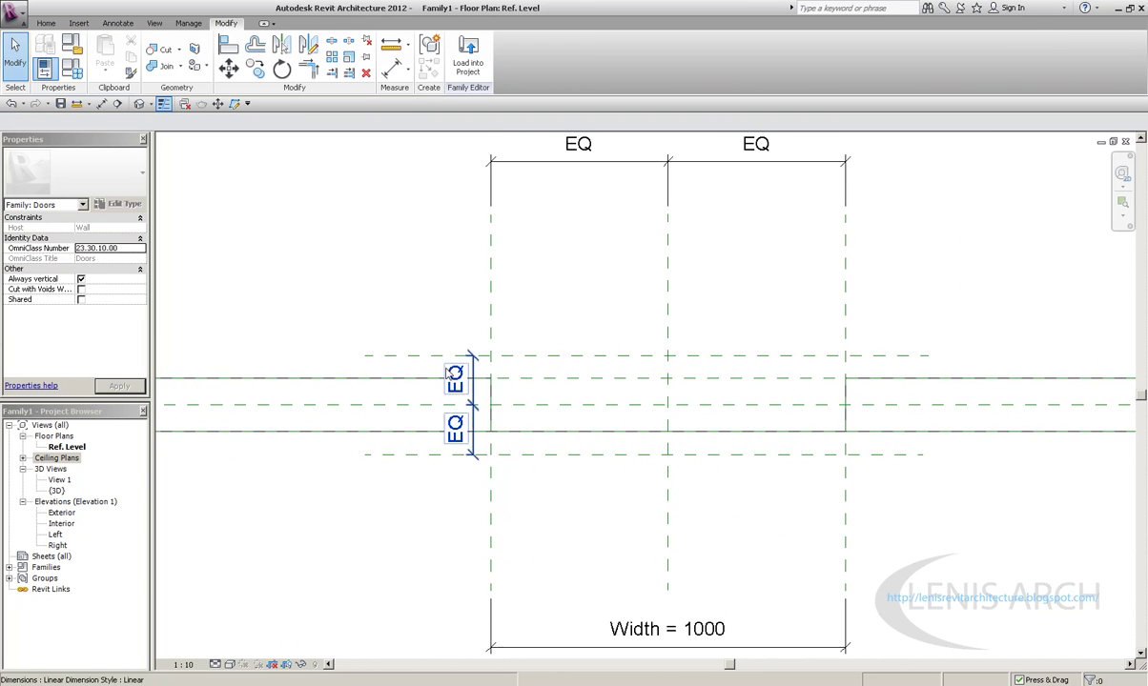
pyautogui.scroll(3, 515, 391)
# Step: Dimension the upper wall face to the upper reference plane and change the 65 offset to 20
pyautogui.press('d')
pyautogui.press('i')
pyautogui.click(593, 381)
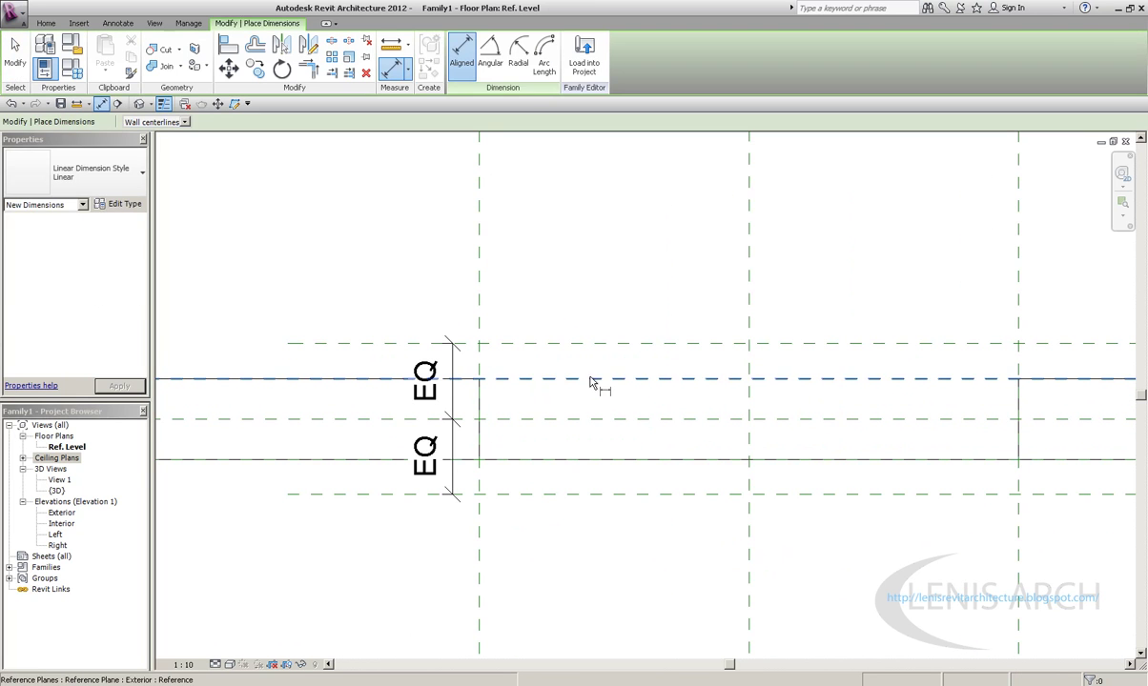
pyautogui.click(593, 350)
pyautogui.press('Escape')
pyautogui.press('Escape')
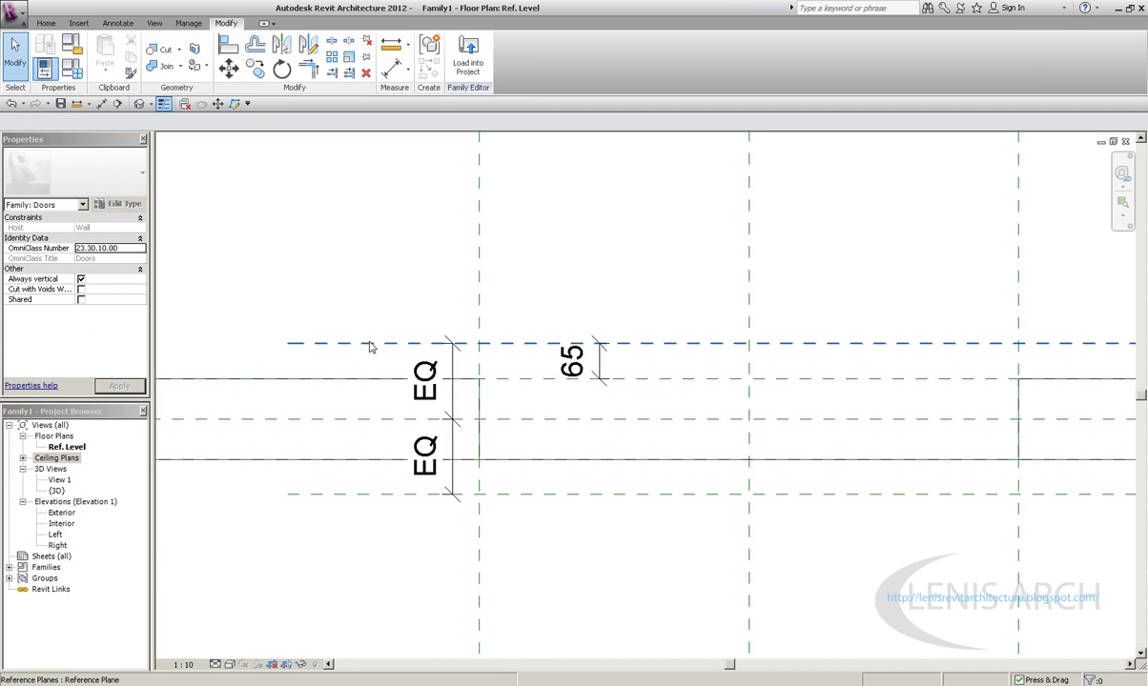
pyautogui.click(583, 343)
pyautogui.click(584, 361)
pyautogui.write('20')
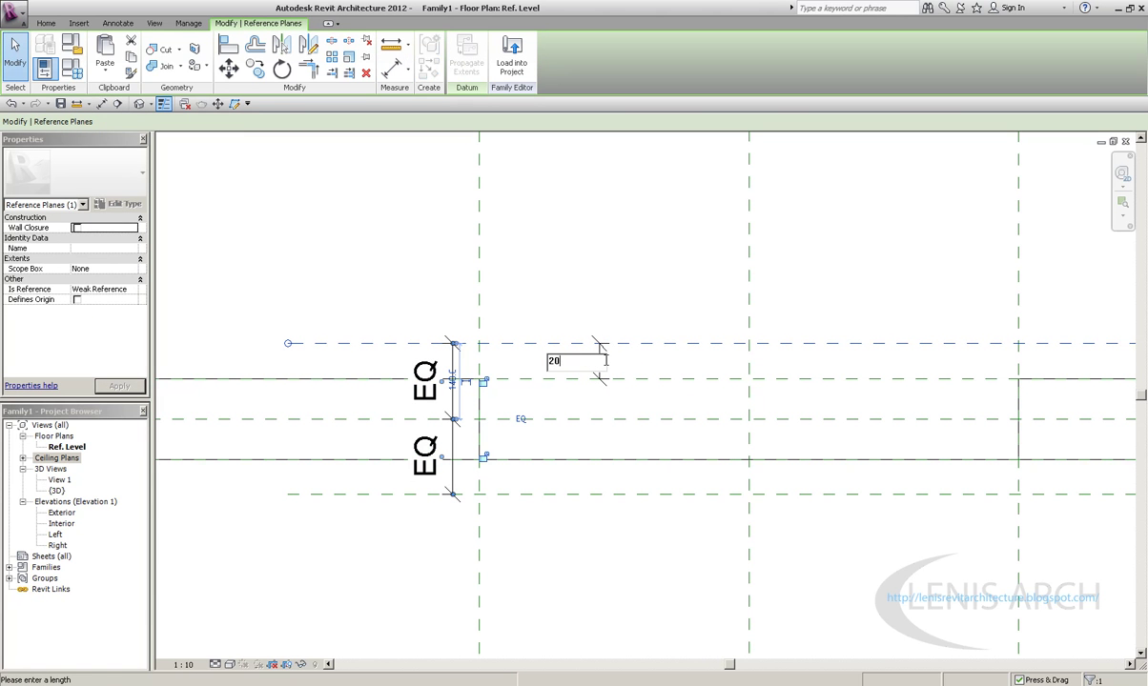
pyautogui.press('Return')
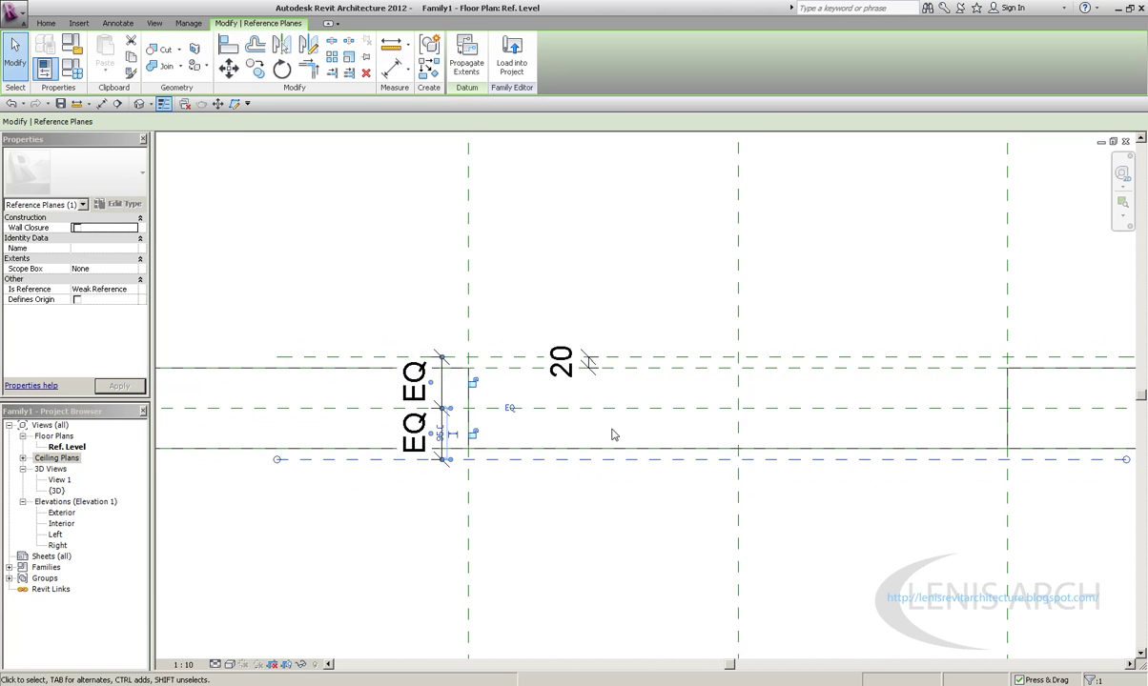
# Step: Add a 20 dimension from the lower wall face to its plane and move both 20 dimensions left
pyautogui.press('i')
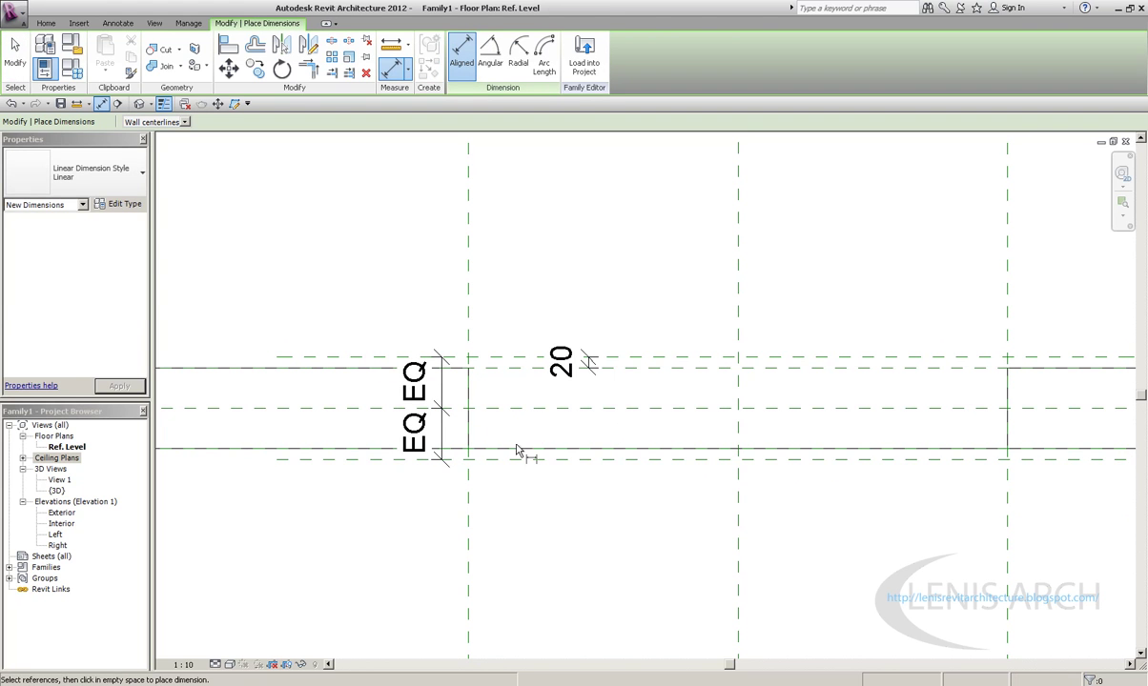
pyautogui.click(520, 449)
pyautogui.click(522, 459)
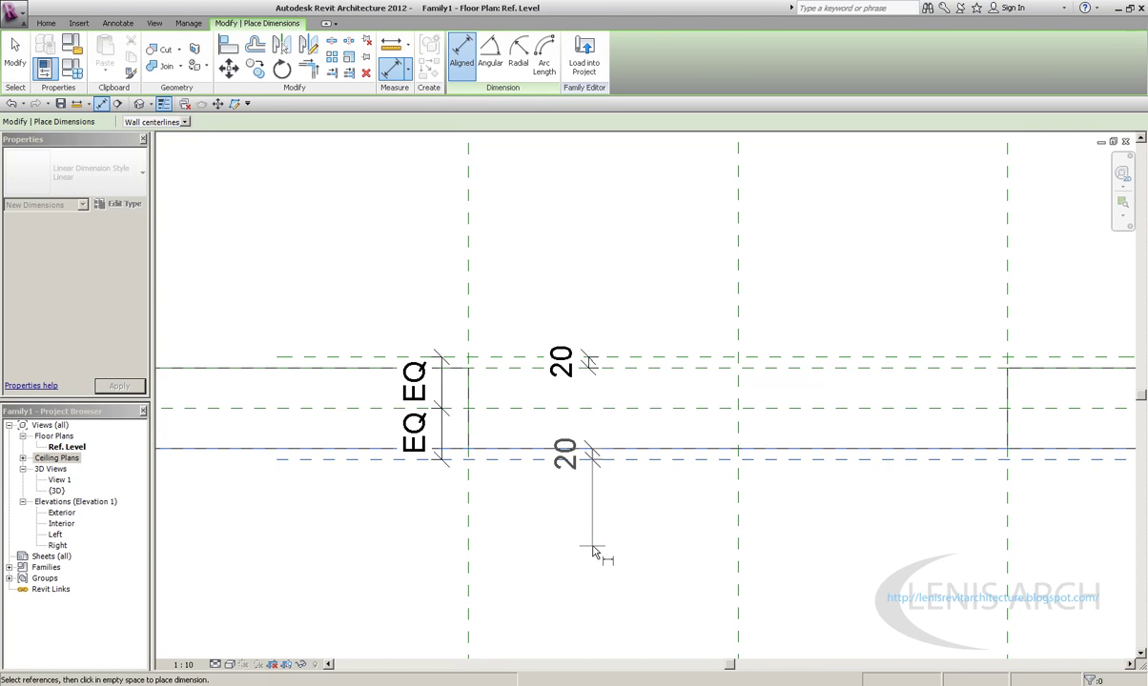
pyautogui.click(588, 533)
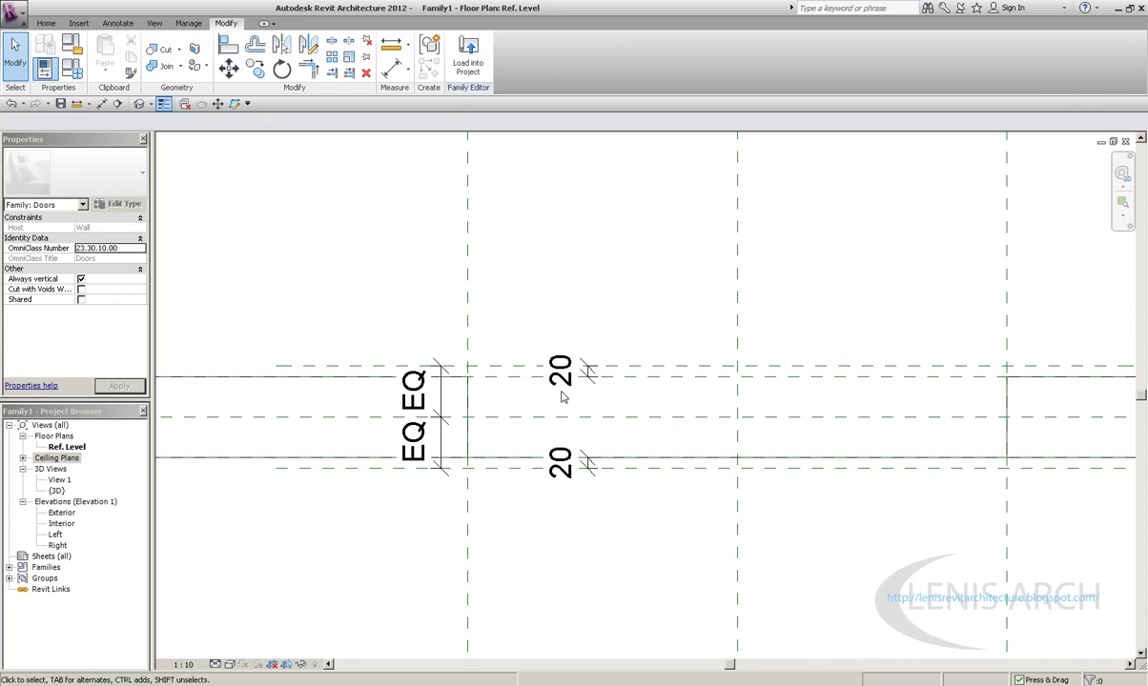
pyautogui.moveTo(566, 377); pyautogui.dragTo(331, 377)
pyautogui.moveTo(548, 482); pyautogui.dragTo(313, 545)
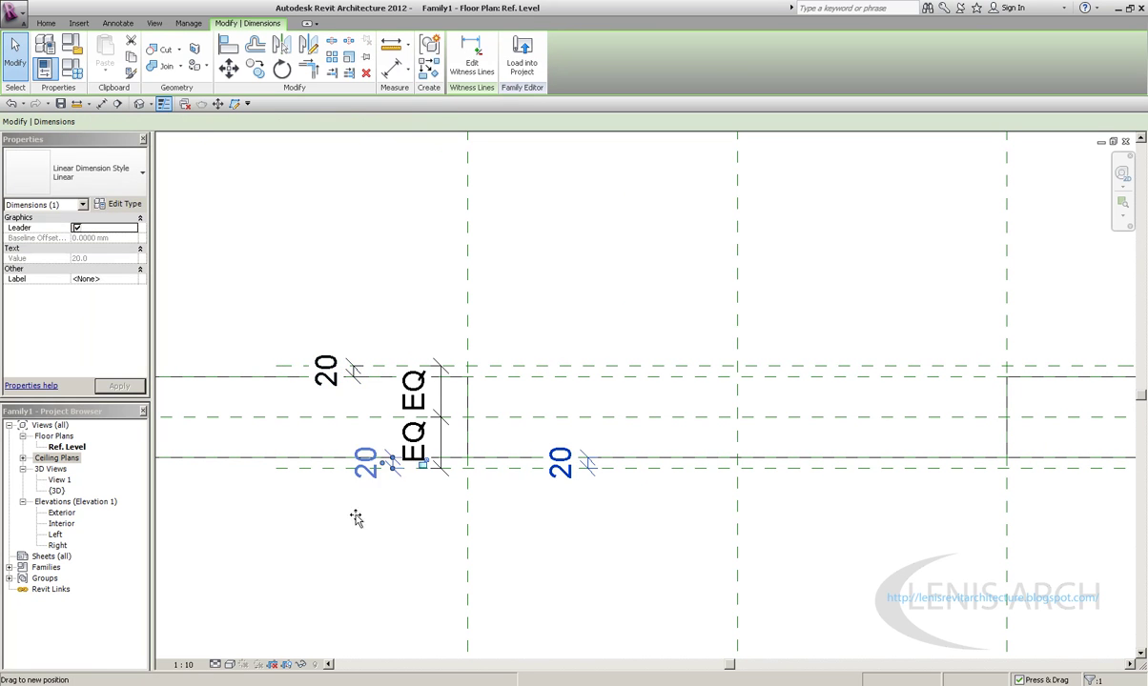
pyautogui.press('Escape')
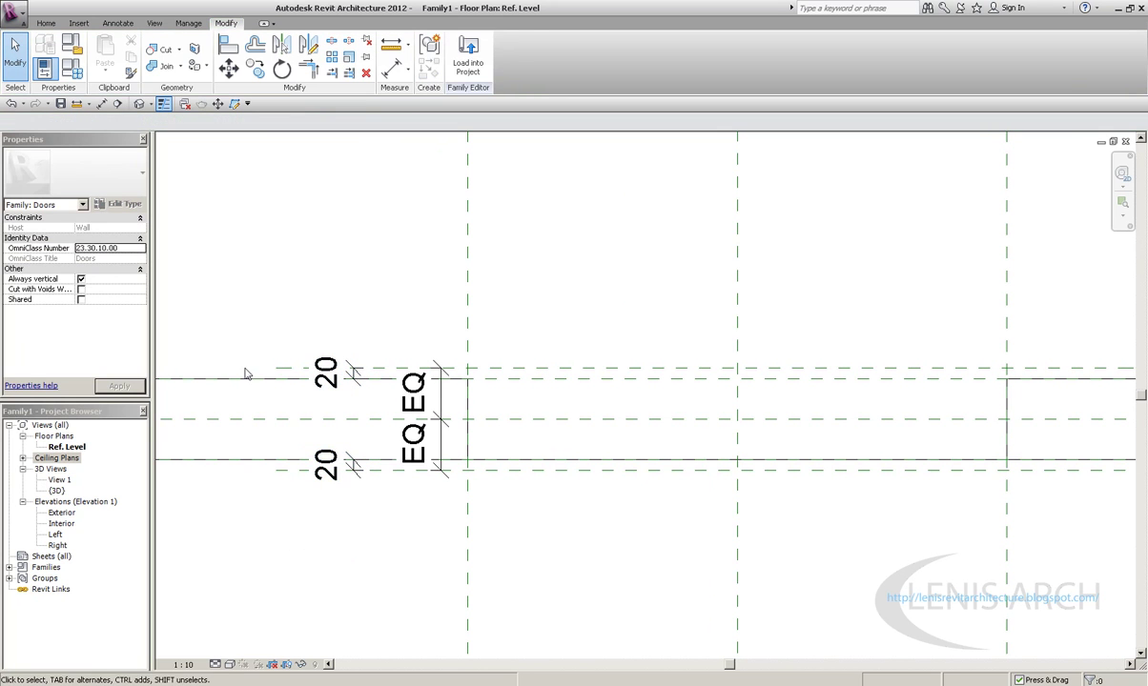
# Step: Select the outer reference planes to check them, then clear the selection
pyautogui.click(238, 368)
pyautogui.click(291, 481)
pyautogui.click(276, 471)
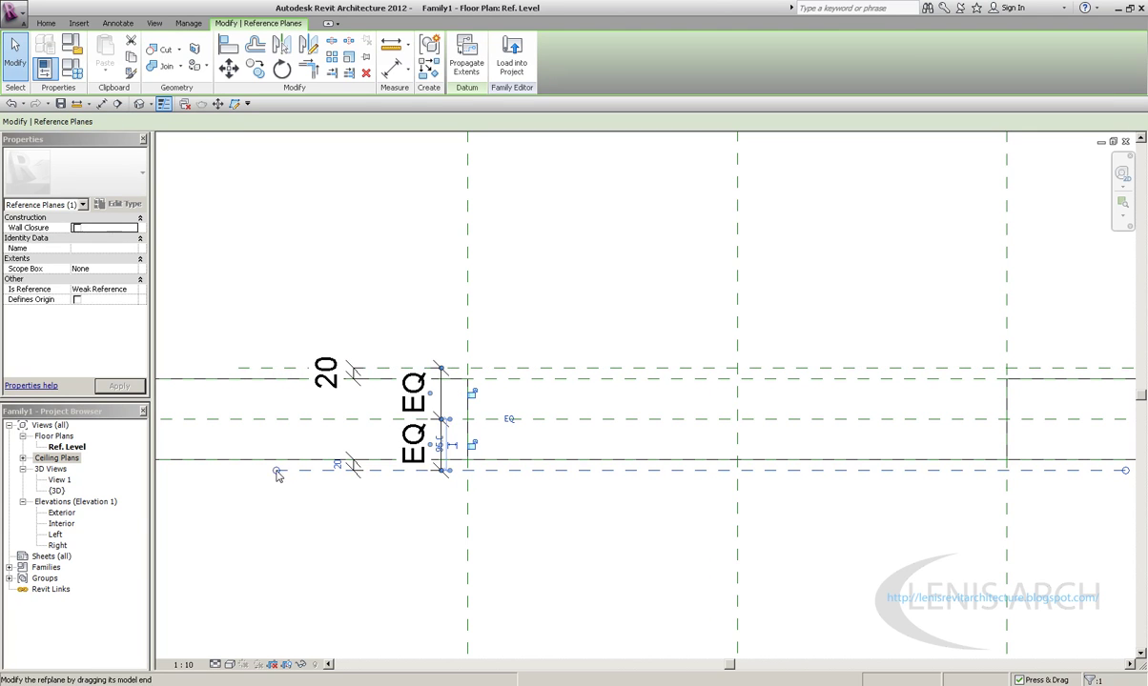
pyautogui.click(372, 307)
pyautogui.scroll(-3, 402, 377)
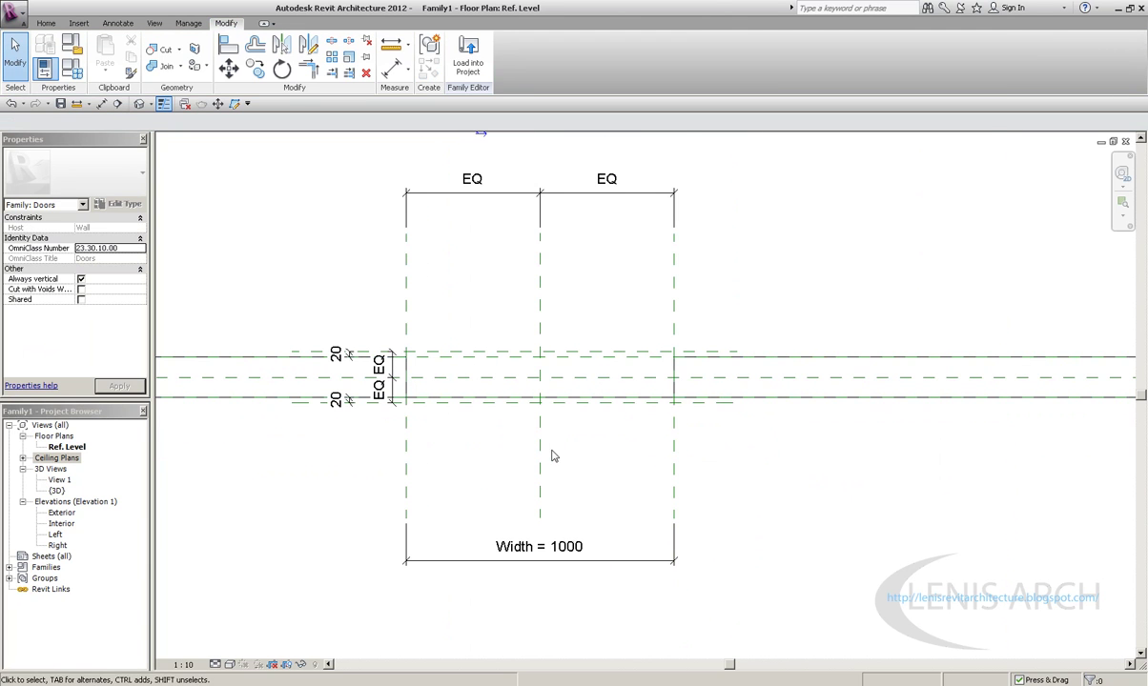
pyautogui.moveTo(798, 430); pyautogui.dragTo(770, 445, button='middle')
# Step: Select the top and bottom wall-face planes and stretch the bottom plane's end grip
pyautogui.click(708, 366)
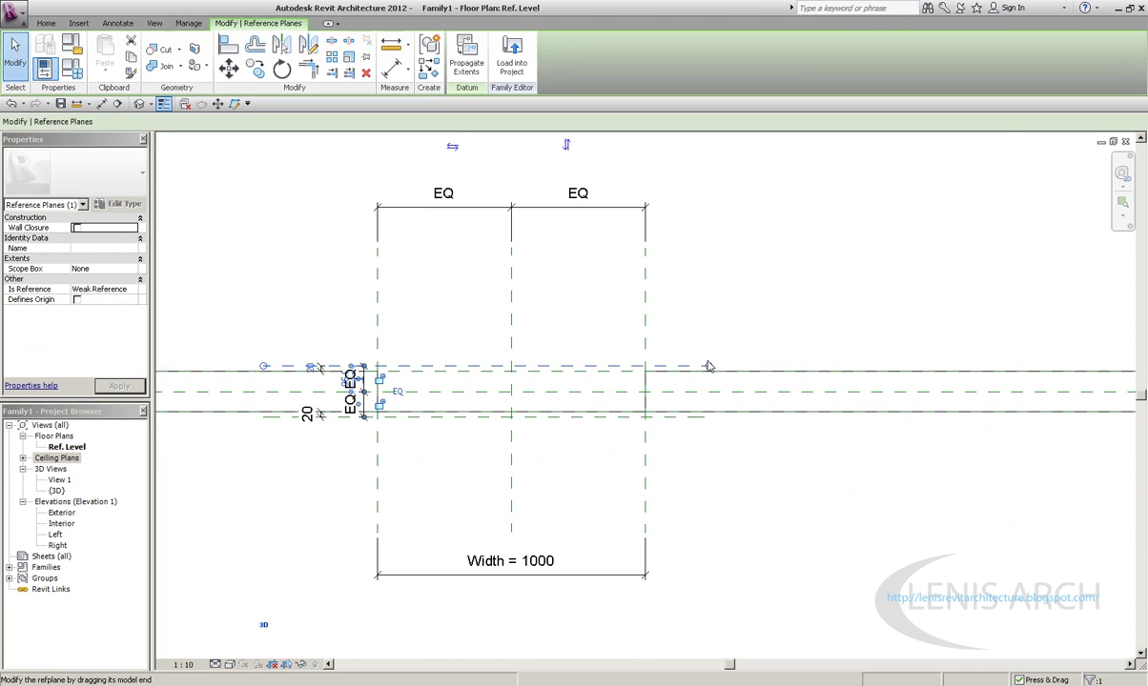
pyautogui.click(697, 425)
pyautogui.click(707, 420)
pyautogui.moveTo(706, 422); pyautogui.dragTo(717, 416)
pyautogui.scroll(-1, 417, 325)
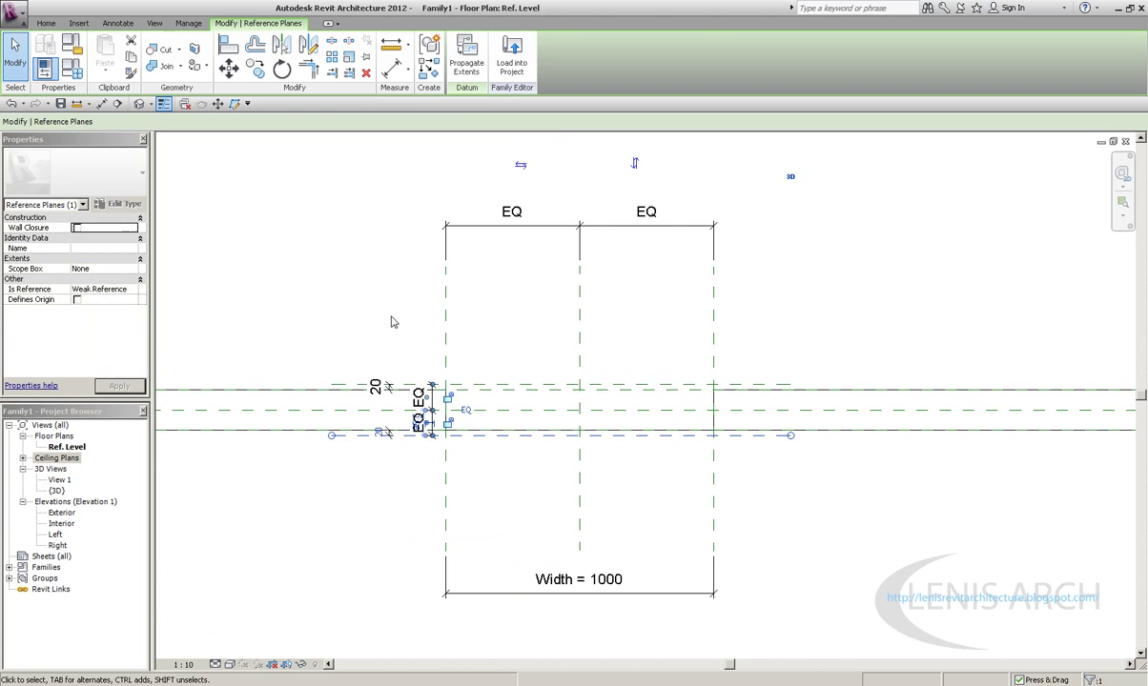
pyautogui.click(458, 363)
pyautogui.scroll(2, 459, 363)
pyautogui.scroll(2, 427, 402)
pyautogui.scroll(-1, 427, 401)
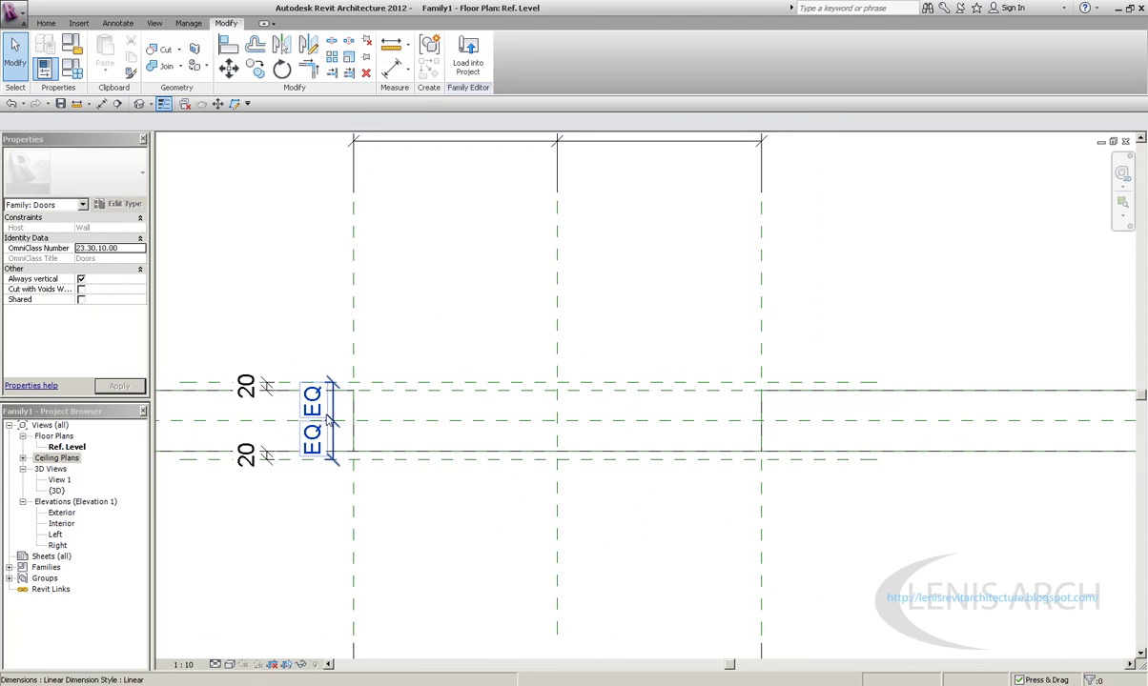
# Step: Start measuring between the wall-face reference planes, then abandon the measurement
pyautogui.click(390, 45)
pyautogui.click(394, 459)
pyautogui.click(393, 382)
pyautogui.scroll(1, 365, 446)
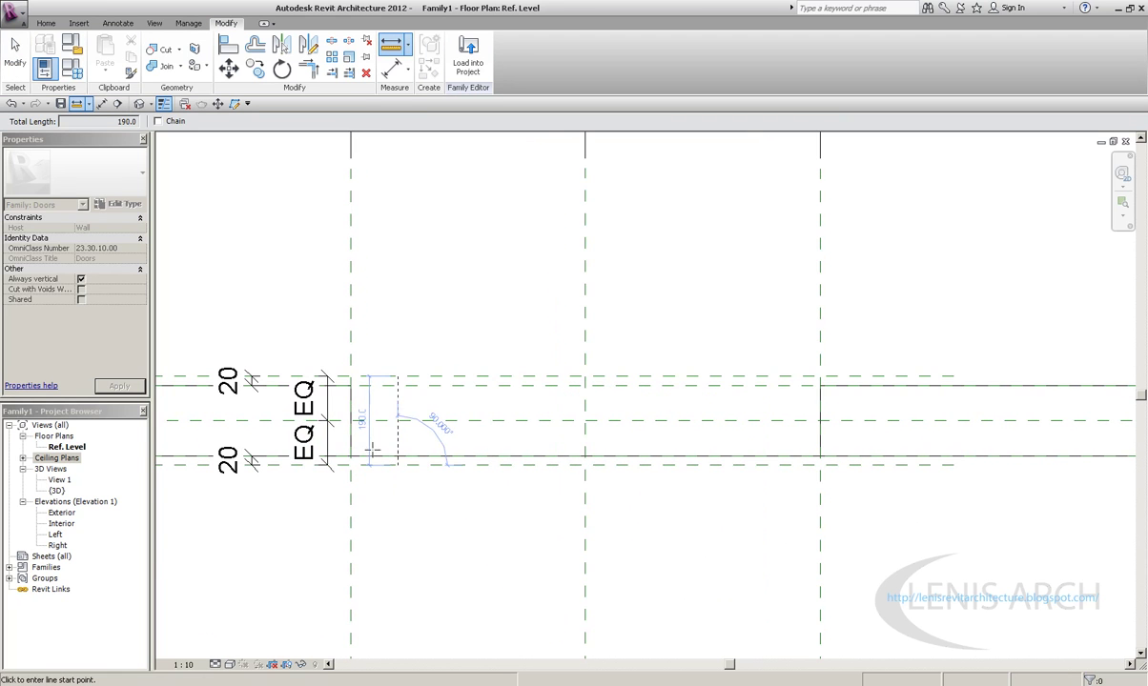
pyautogui.click(16, 53)
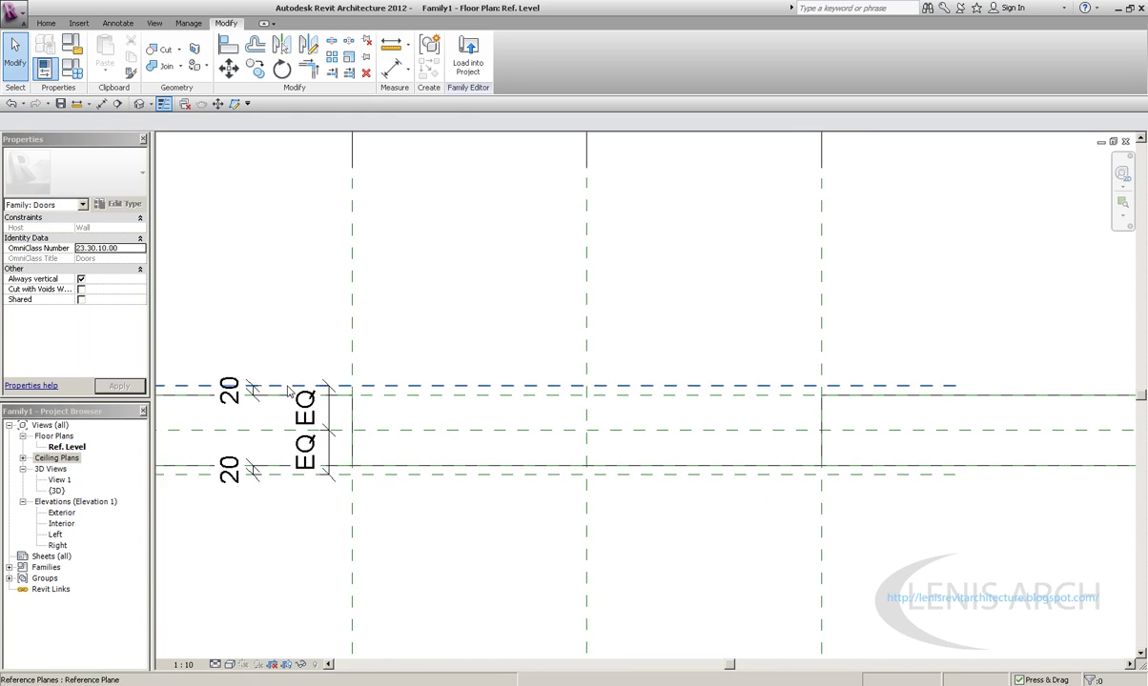
# Step: Change the top wall-face reference plane's offset from 20 to 25
pyautogui.moveTo(243, 388); pyautogui.dragTo(279, 399, button='middle')
pyautogui.scroll(1, 229, 382)
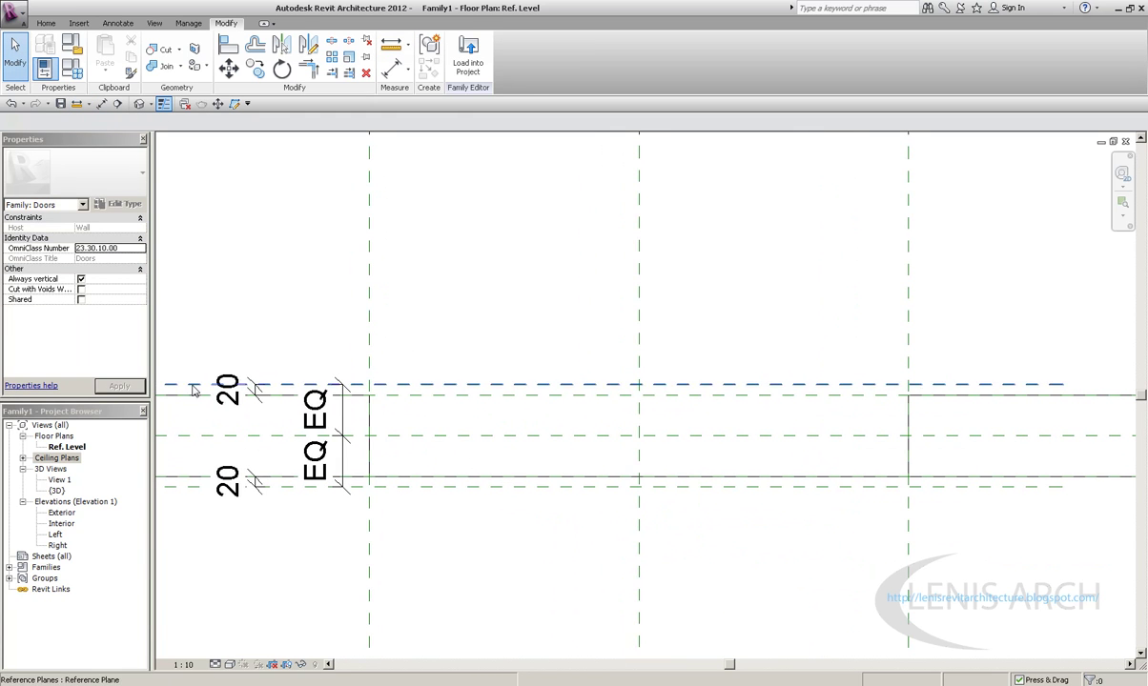
pyautogui.click(250, 389)
pyautogui.scroll(2, 253, 422)
pyautogui.click(250, 386)
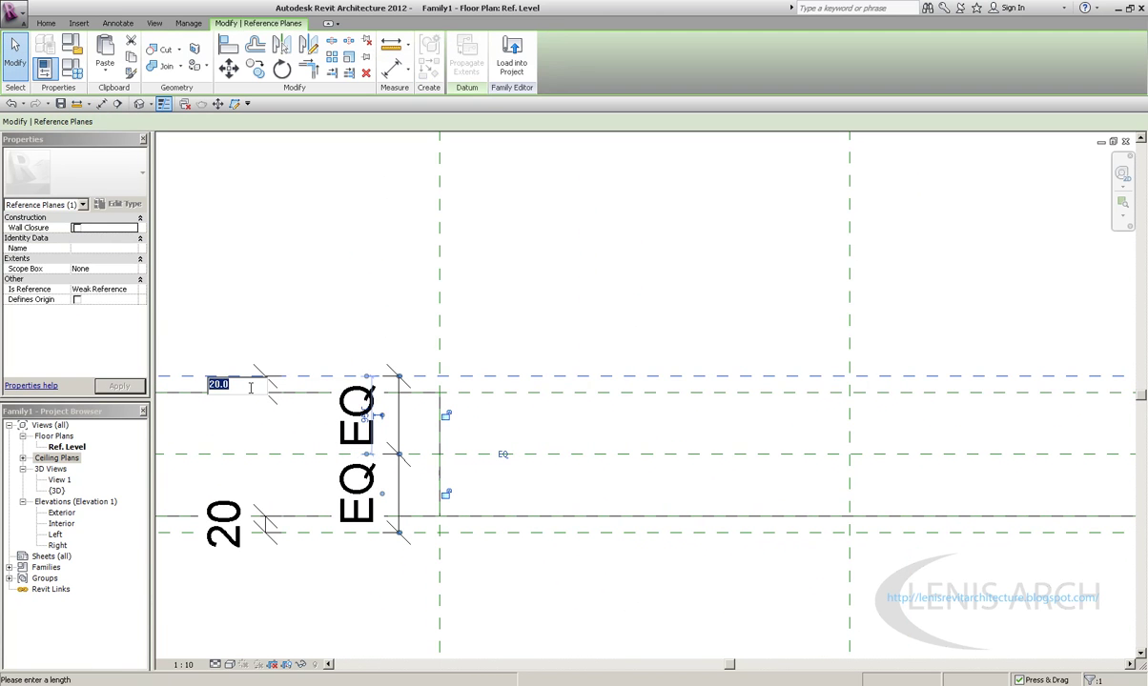
pyautogui.press('Return')
pyautogui.scroll(-1, 303, 371)
pyautogui.click(302, 236)
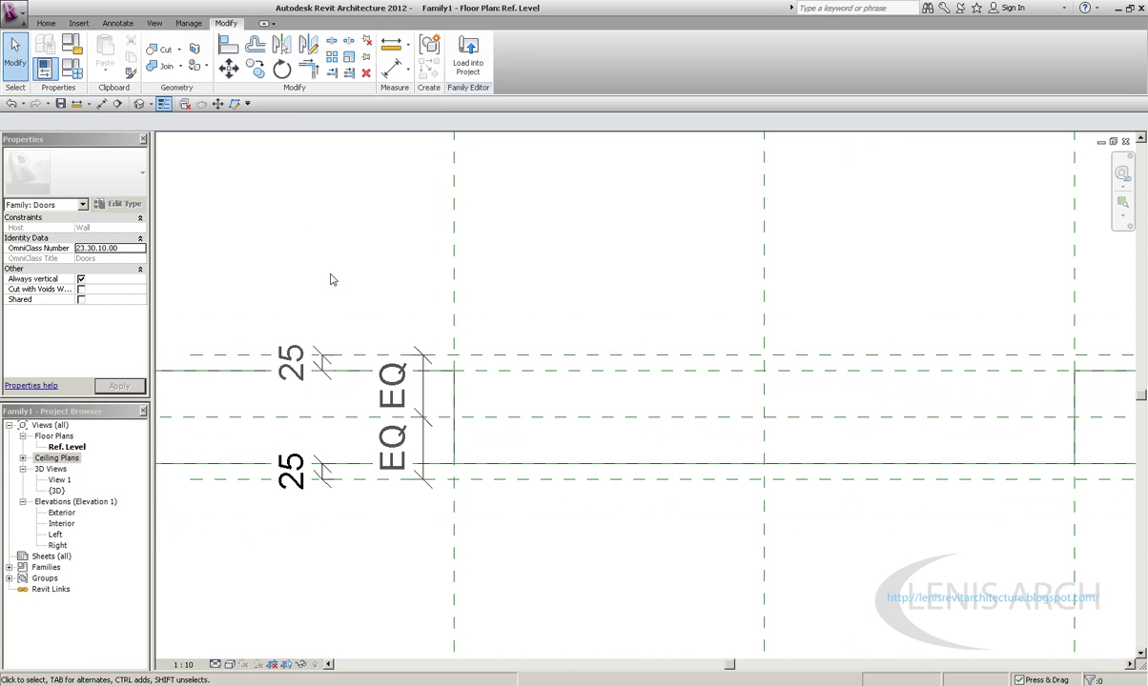
# Step: Move the Width = 1000 dimension up closer to the reference planes
pyautogui.scroll(-2, 397, 441)
pyautogui.moveTo(398, 441); pyautogui.dragTo(495, 448, button='middle')
pyautogui.scroll(-1, 448, 417)
pyautogui.scroll(-1, 480, 340)
pyautogui.moveTo(509, 587); pyautogui.dragTo(507, 530)
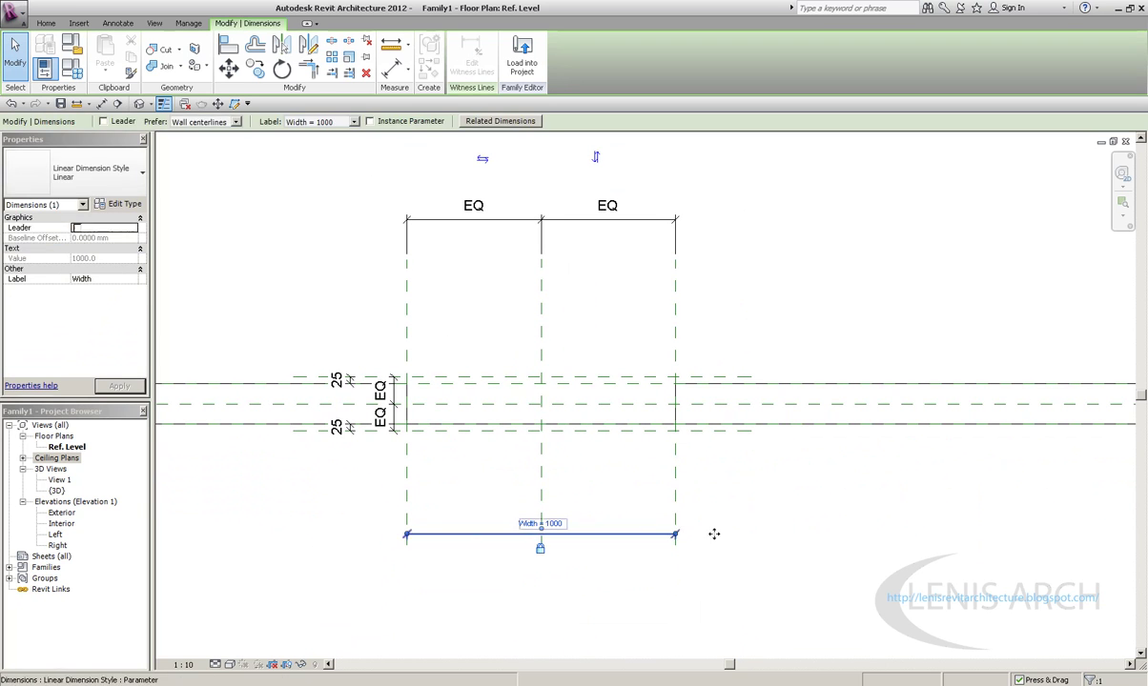
pyautogui.click(597, 353)
pyautogui.scroll(1, 597, 354)
pyautogui.click(510, 541)
pyautogui.click(774, 512)
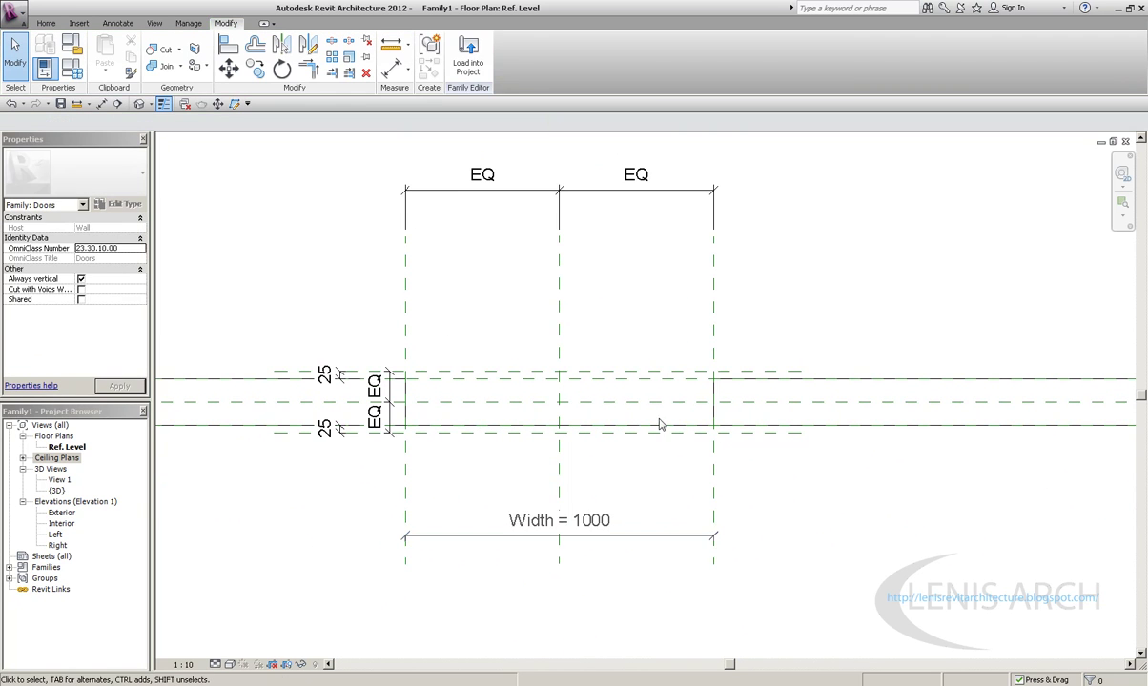
# Step: Move the EQ dimension down closer to the reference planes
pyautogui.scroll(1, 493, 208)
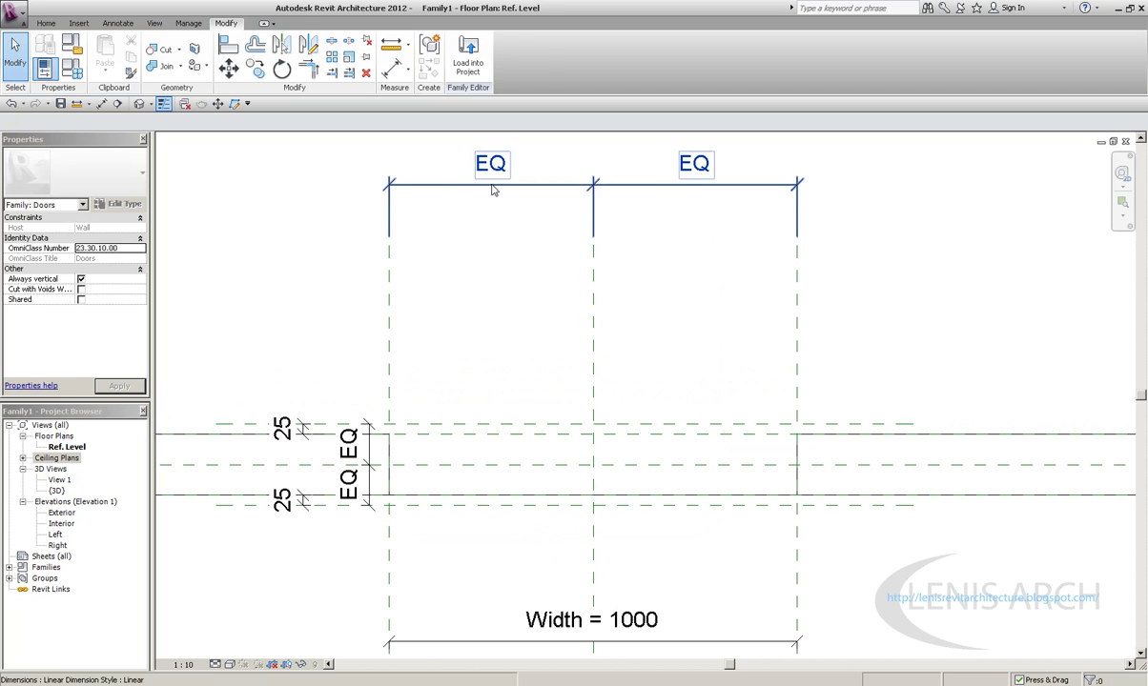
pyautogui.moveTo(491, 186); pyautogui.dragTo(491, 290)
pyautogui.click(267, 287)
pyautogui.scroll(-1, 374, 277)
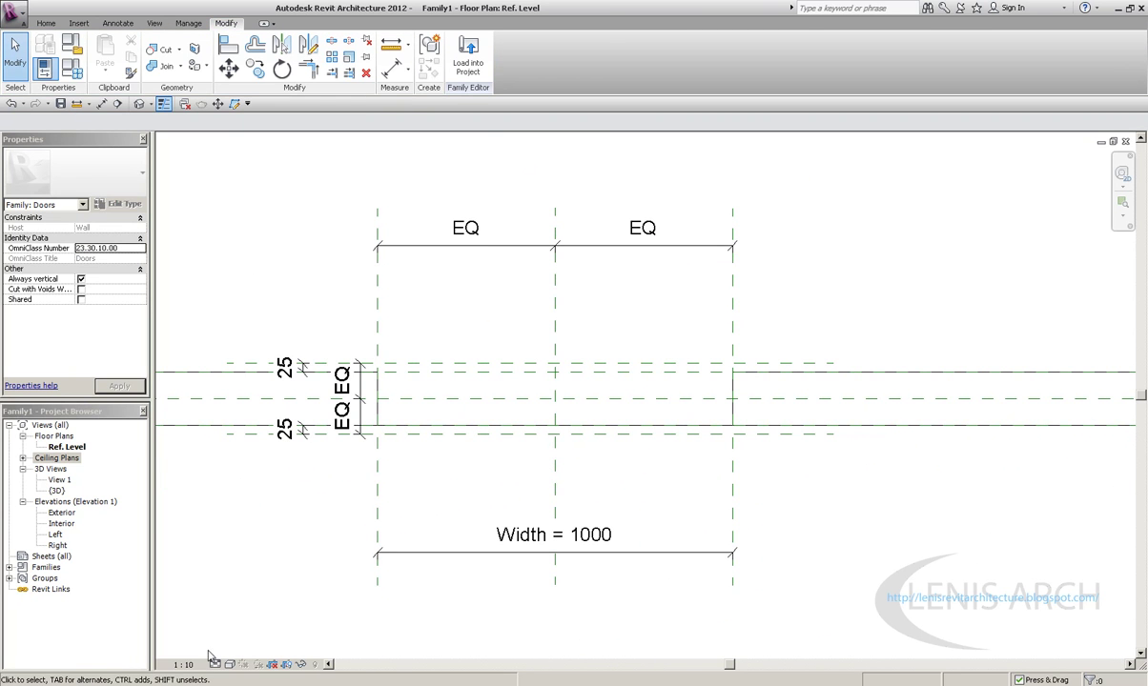
# Step: Save the family as Family1 in the Desktop folder after checking the save options
pyautogui.click(12, 12)
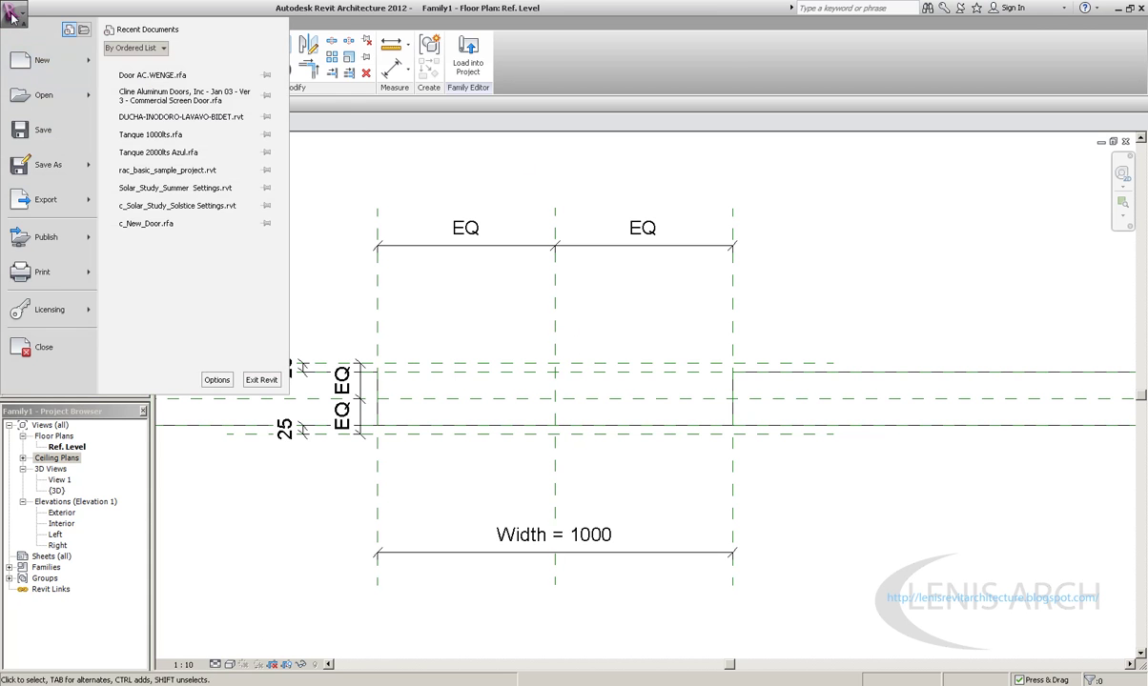
pyautogui.click(38, 131)
pyautogui.click(425, 213)
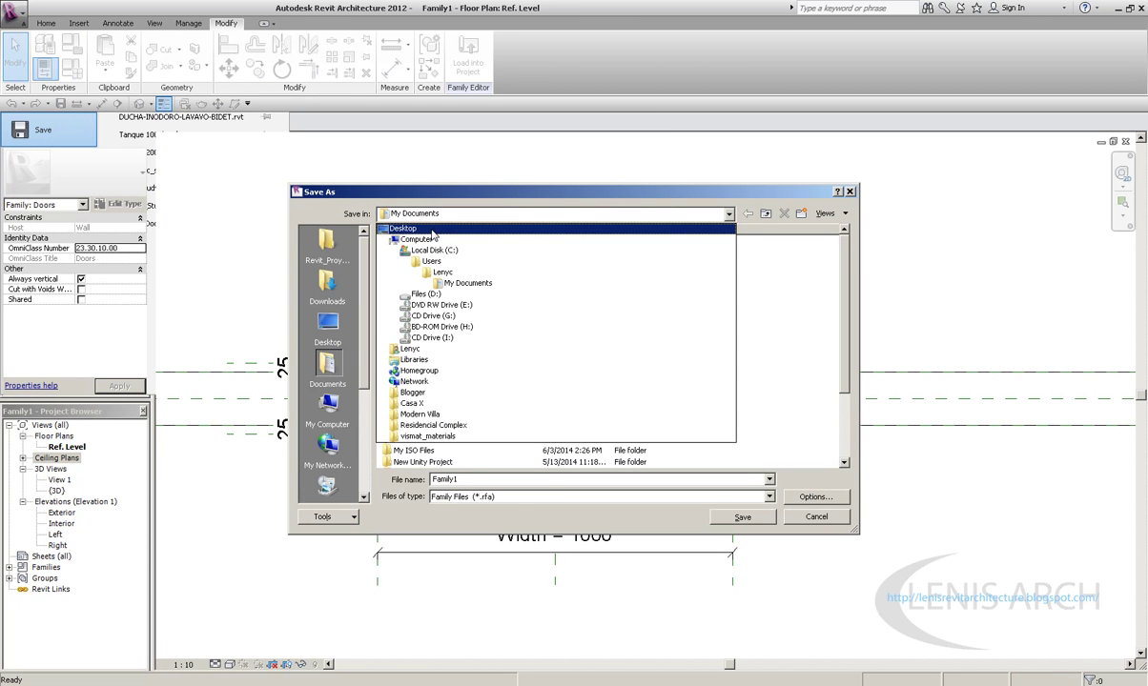
pyautogui.click(405, 228)
pyautogui.click(816, 498)
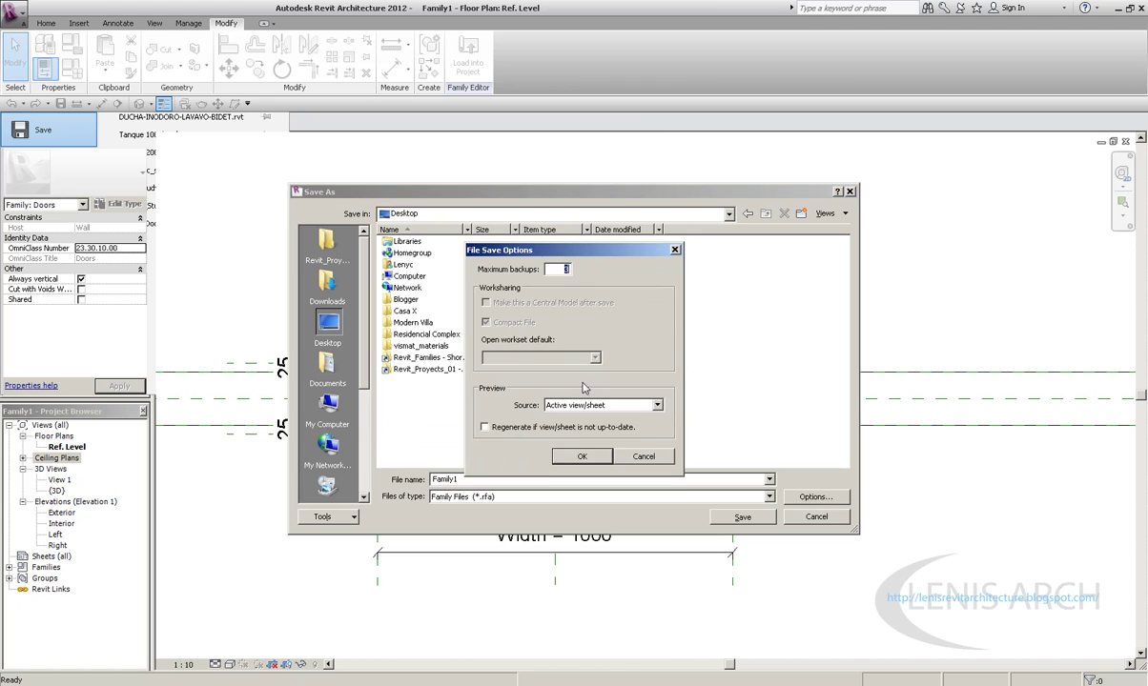
pyautogui.click(582, 457)
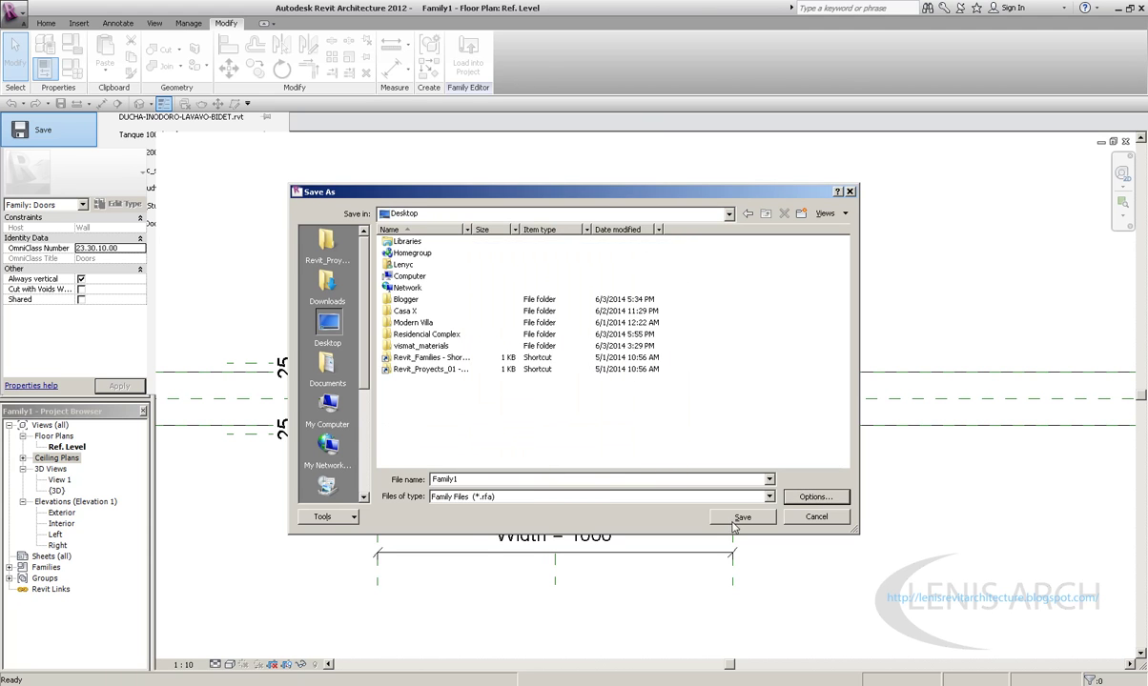
pyautogui.click(739, 515)
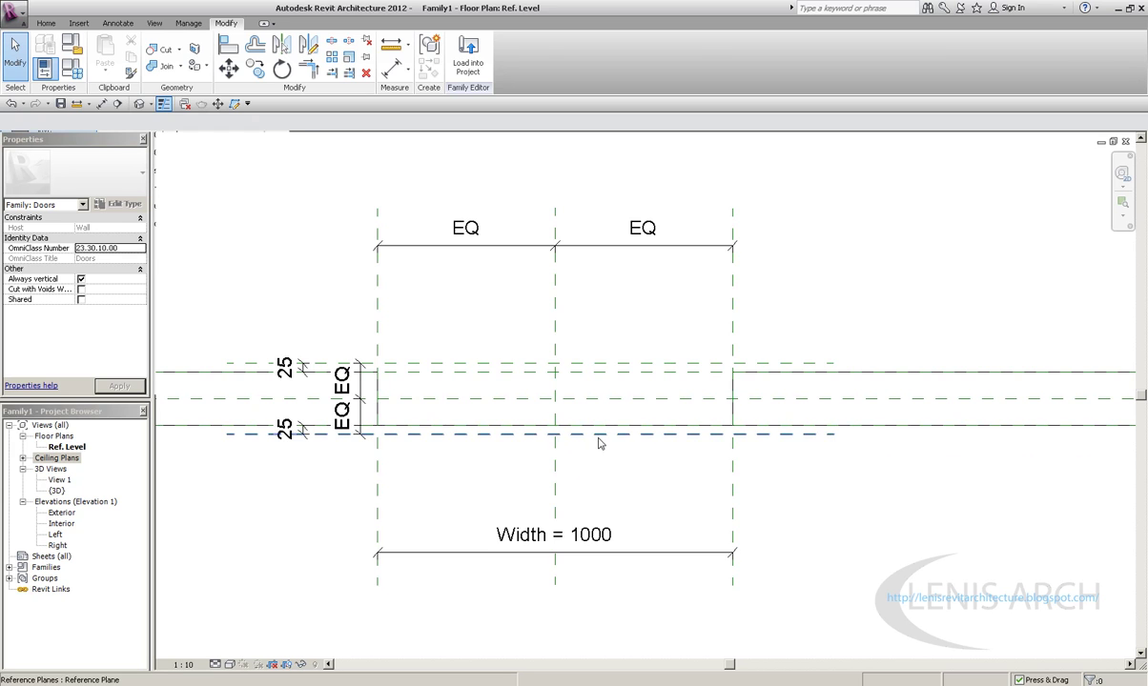
pyautogui.scroll(-2, 599, 442)
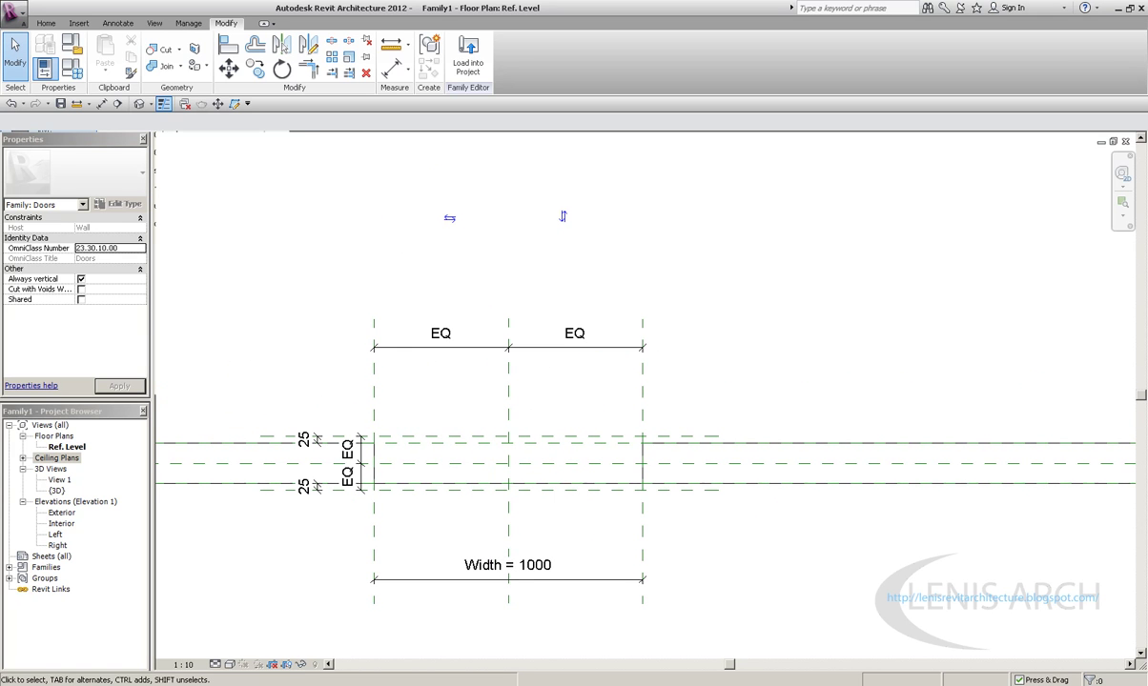
# Step: Check the right side of the louvred door reference photo, then reframe the Revit plan
pyautogui.hotkey('alt', 'Tab')
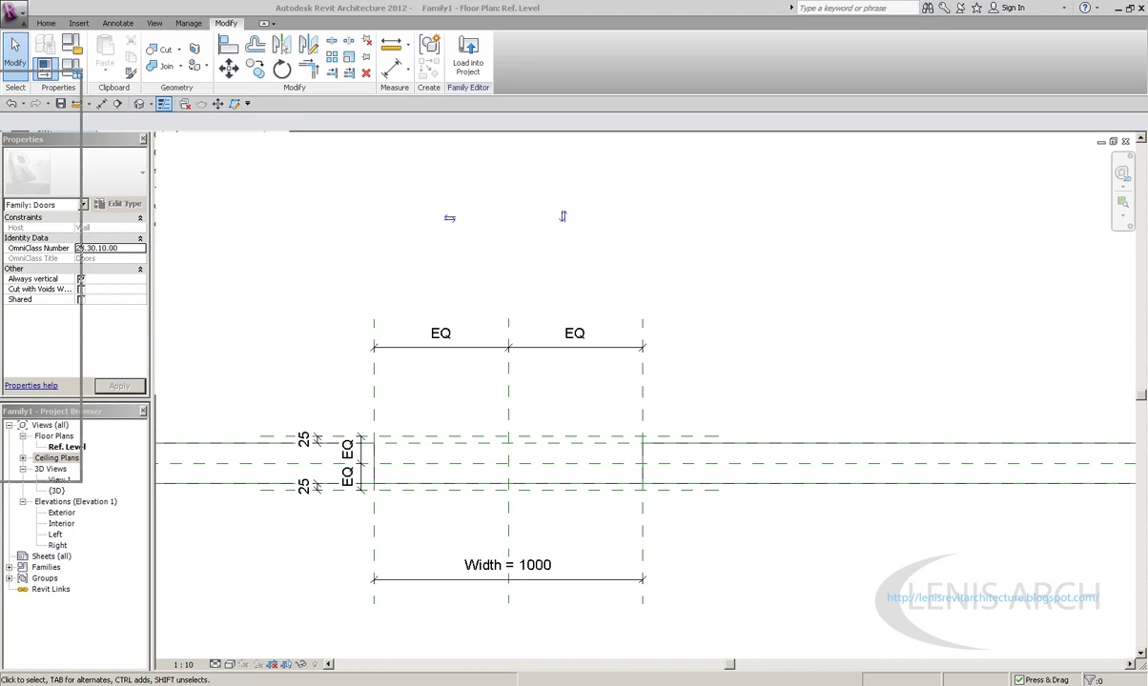
pyautogui.moveTo(438, 348); pyautogui.dragTo(375, 366)
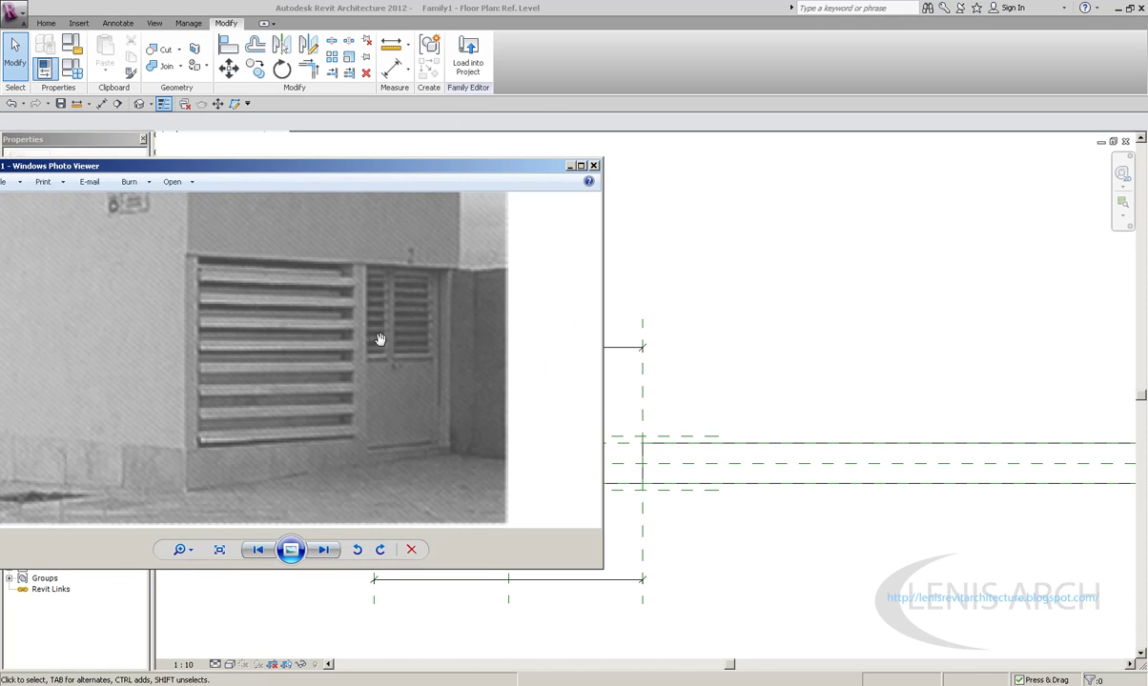
pyautogui.hotkey('alt', 'Tab')
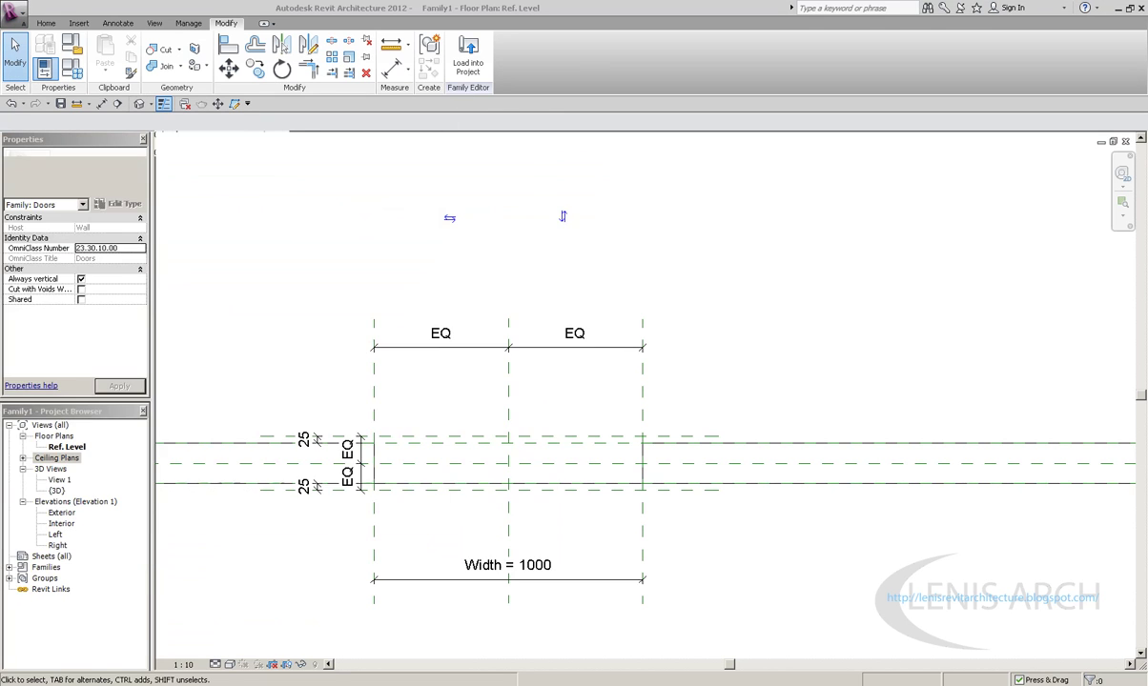
pyautogui.scroll(1, 584, 399)
pyautogui.scroll(1, 584, 400)
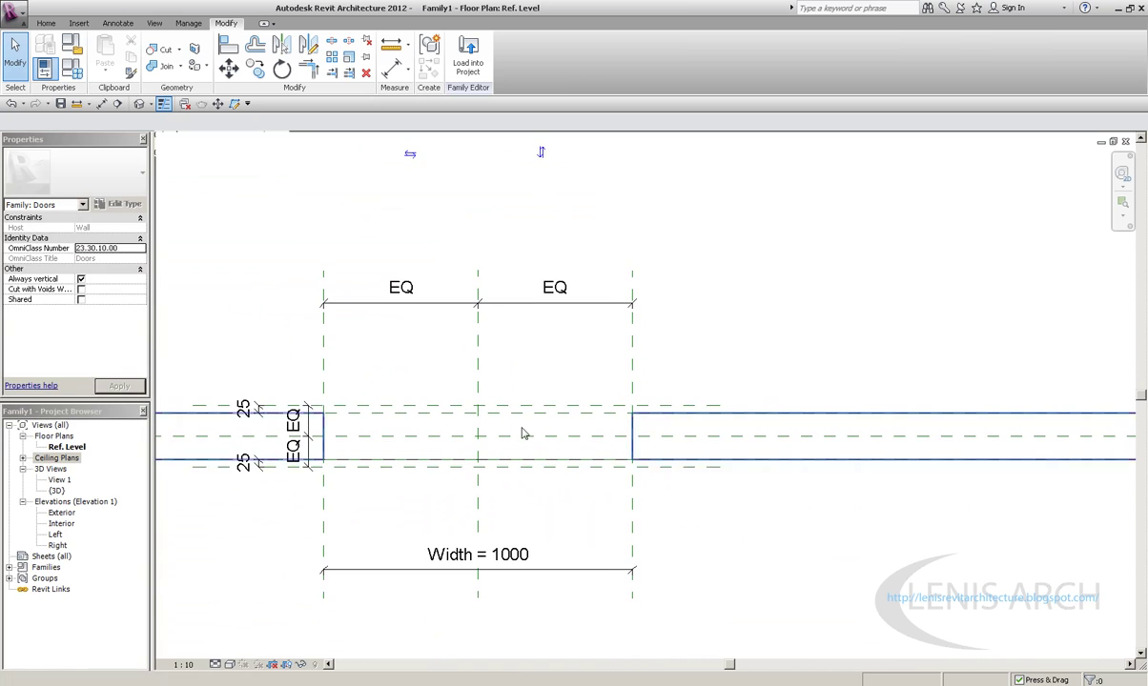
pyautogui.moveTo(496, 577); pyautogui.dragTo(587, 543, button='middle')
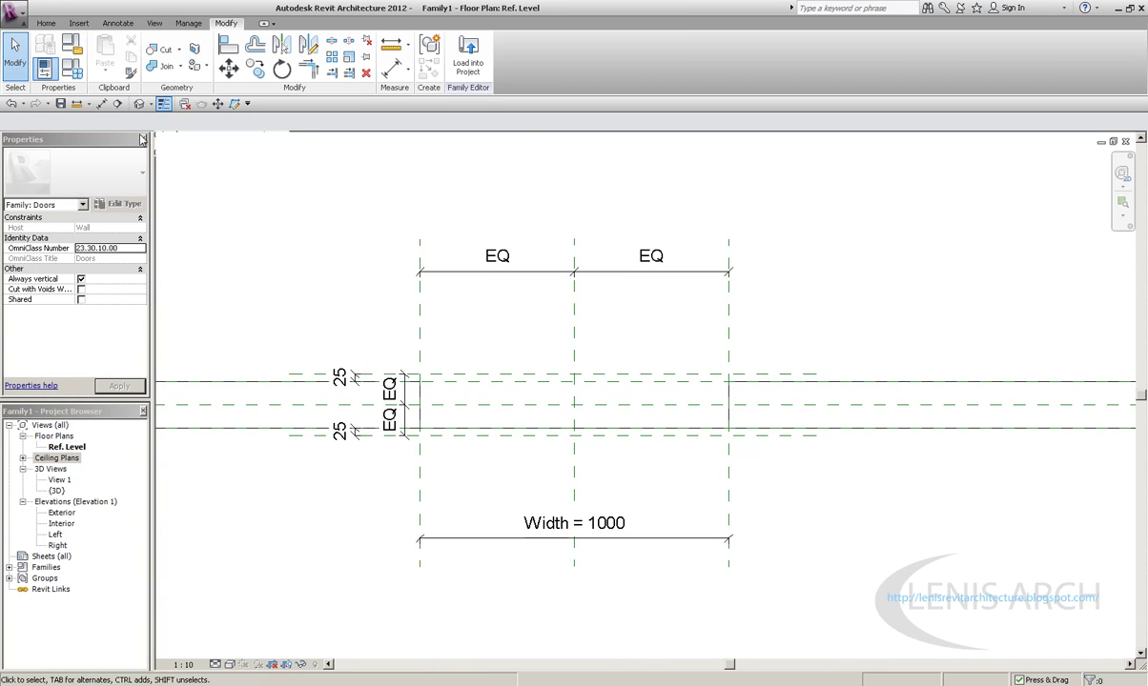
# Step: Flex Width to 2000 in Family Types, then box-select the 25 offsets and EQ dimension
pyautogui.click(68, 69)
pyautogui.write('2000')
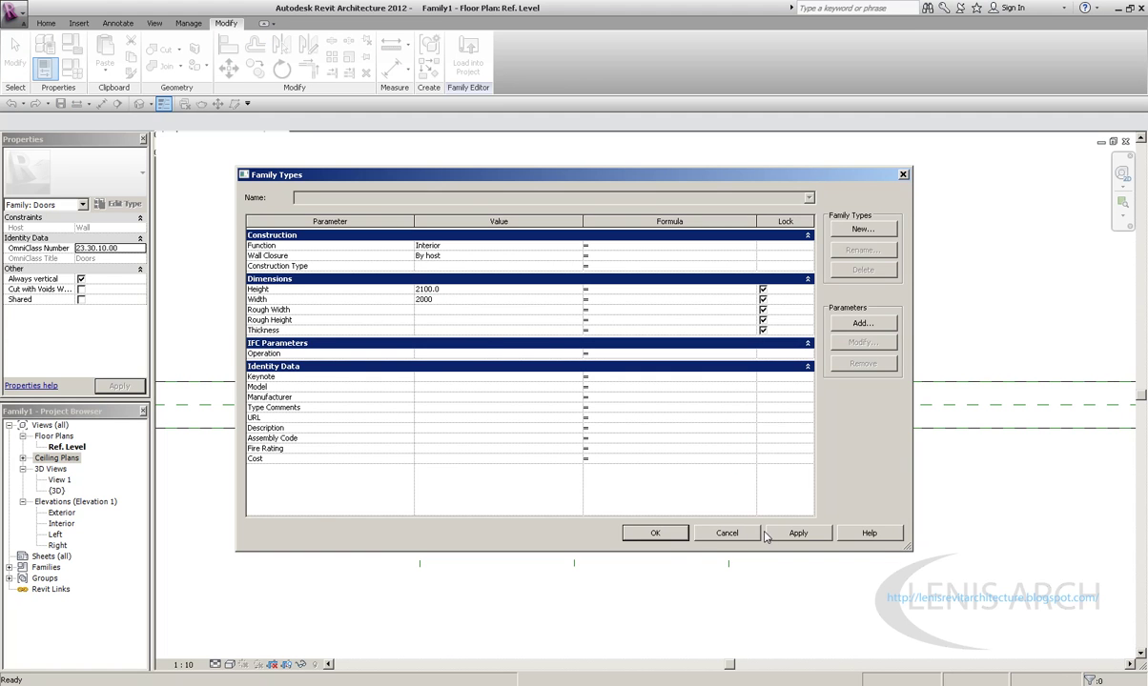
pyautogui.click(767, 535)
pyautogui.click(676, 536)
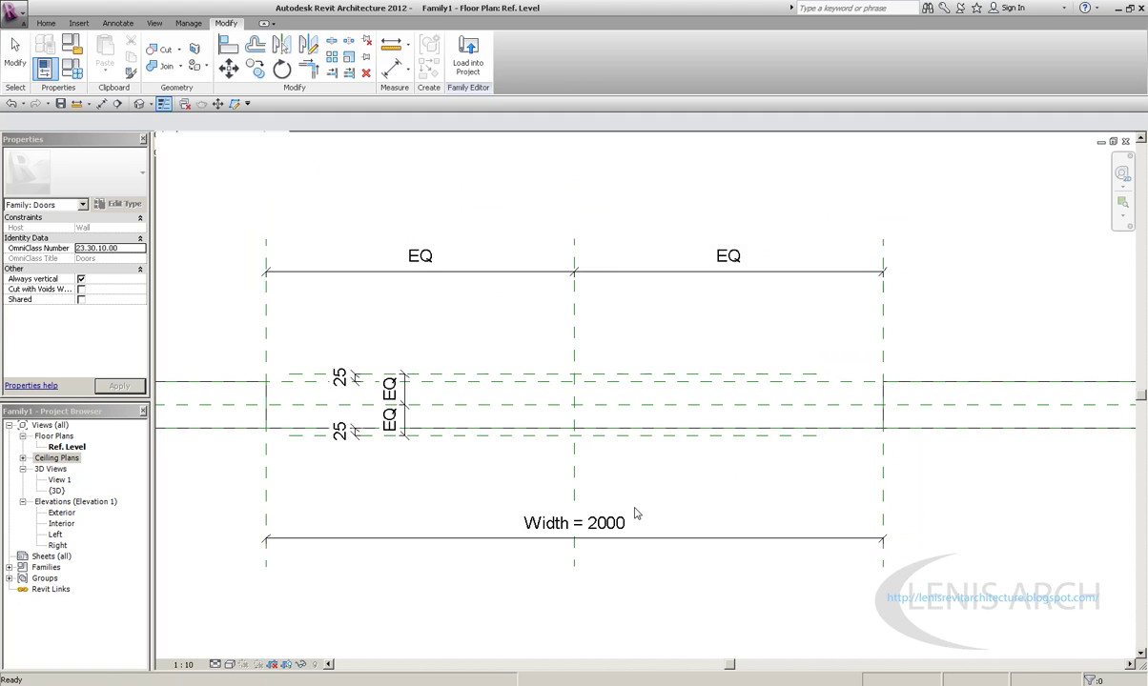
pyautogui.moveTo(340, 365); pyautogui.dragTo(458, 487)
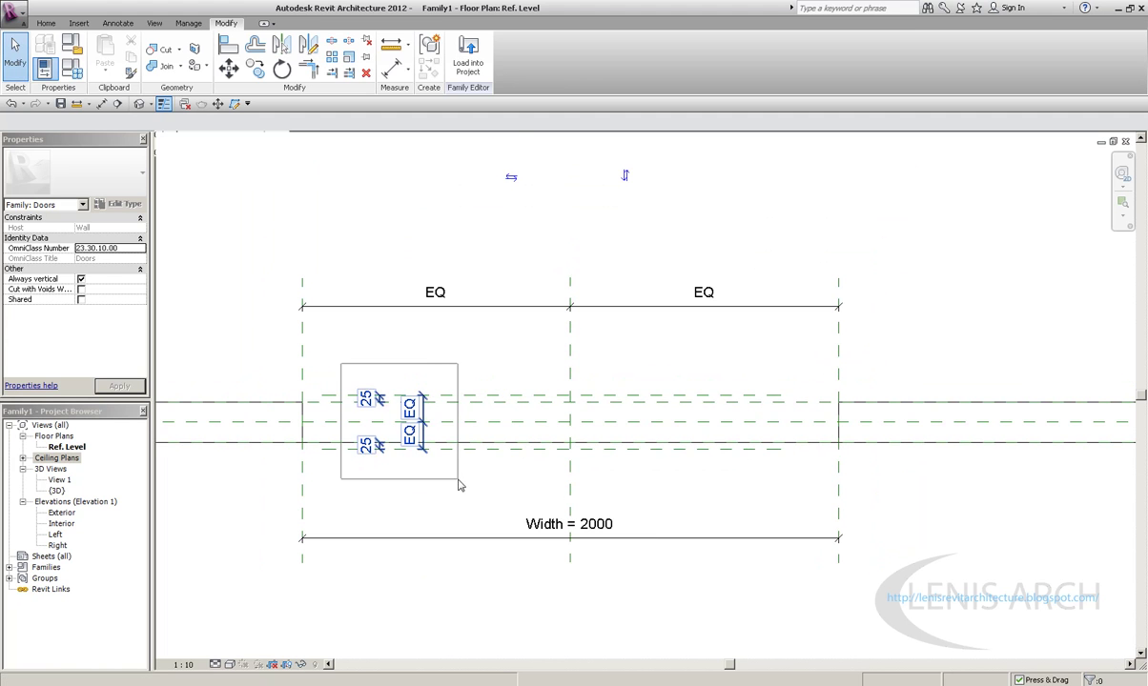
pyautogui.click(352, 395)
# Step: Extend the top wall-face reference plane further to the right
pyautogui.click(267, 448)
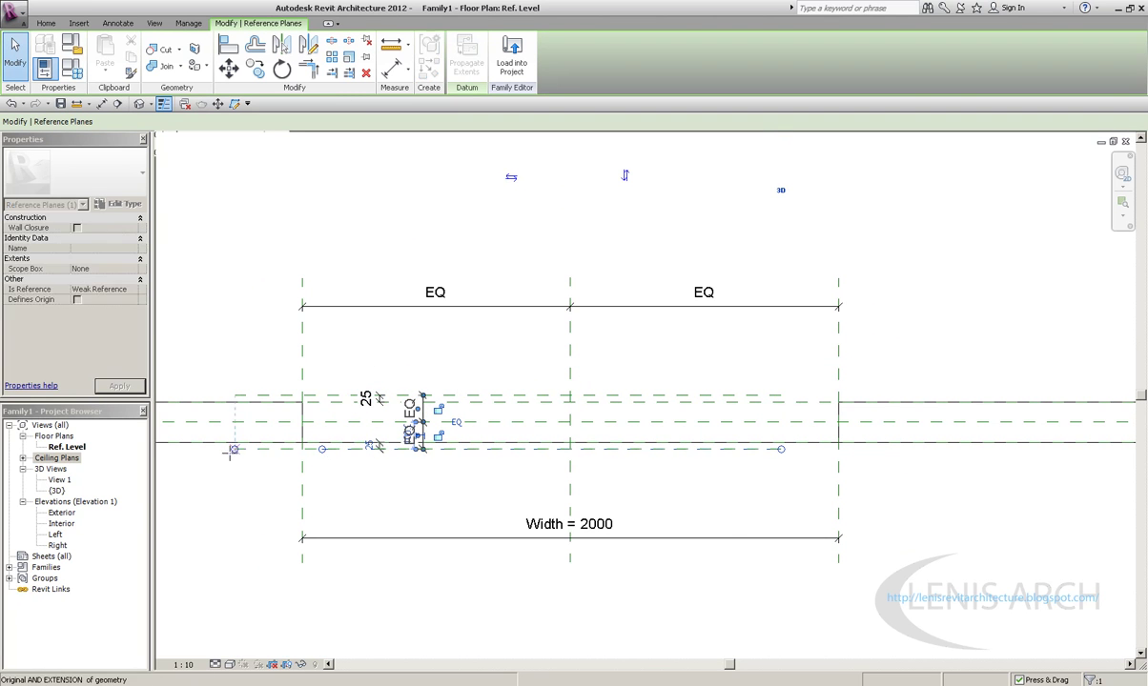
pyautogui.moveTo(398, 392); pyautogui.dragTo(503, 394, button='middle')
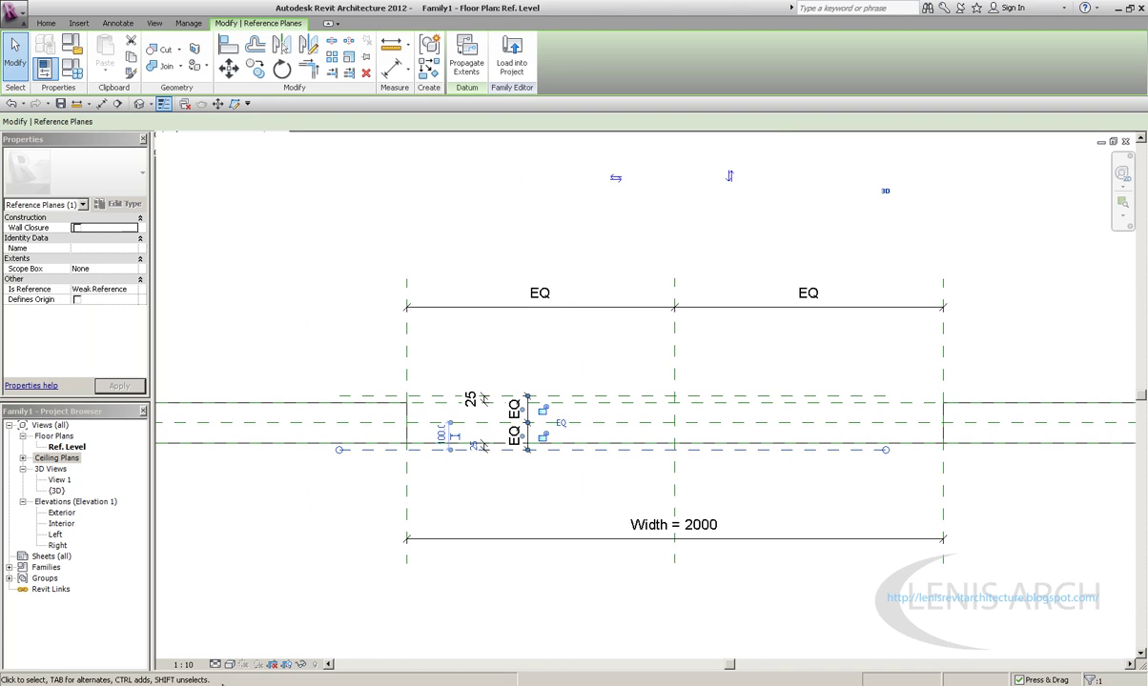
pyautogui.scroll(1, 839, 467)
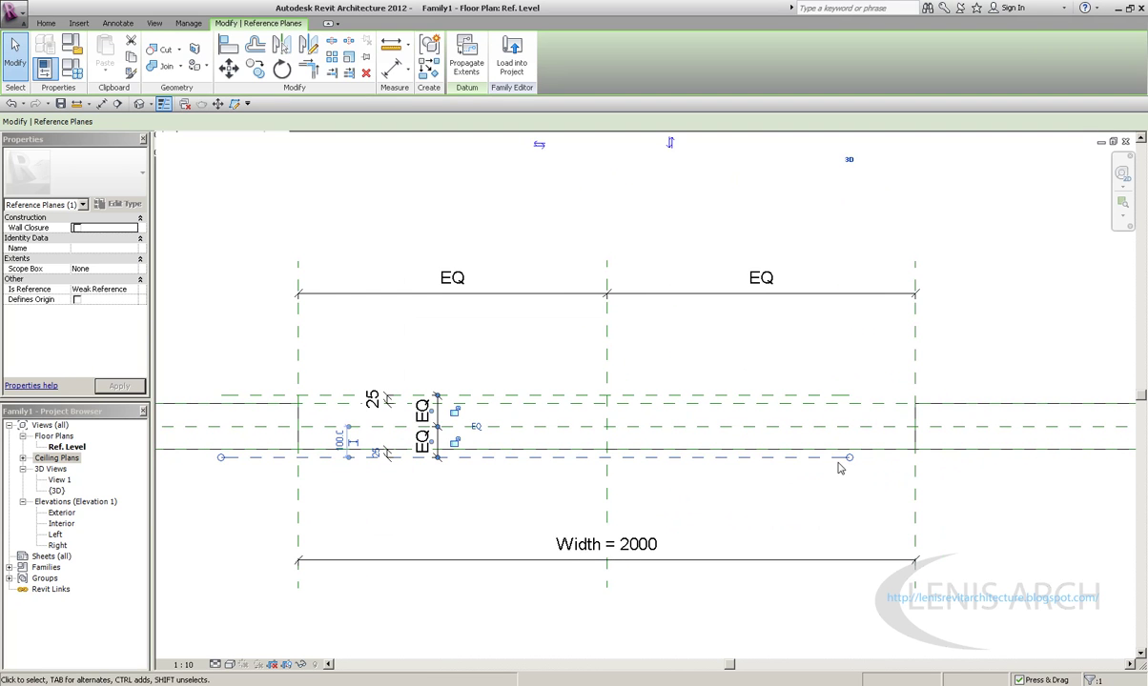
pyautogui.moveTo(850, 362); pyautogui.dragTo(809, 356, button='middle')
pyautogui.click(810, 356)
pyautogui.click(970, 392)
pyautogui.moveTo(970, 392); pyautogui.dragTo(1028, 432)
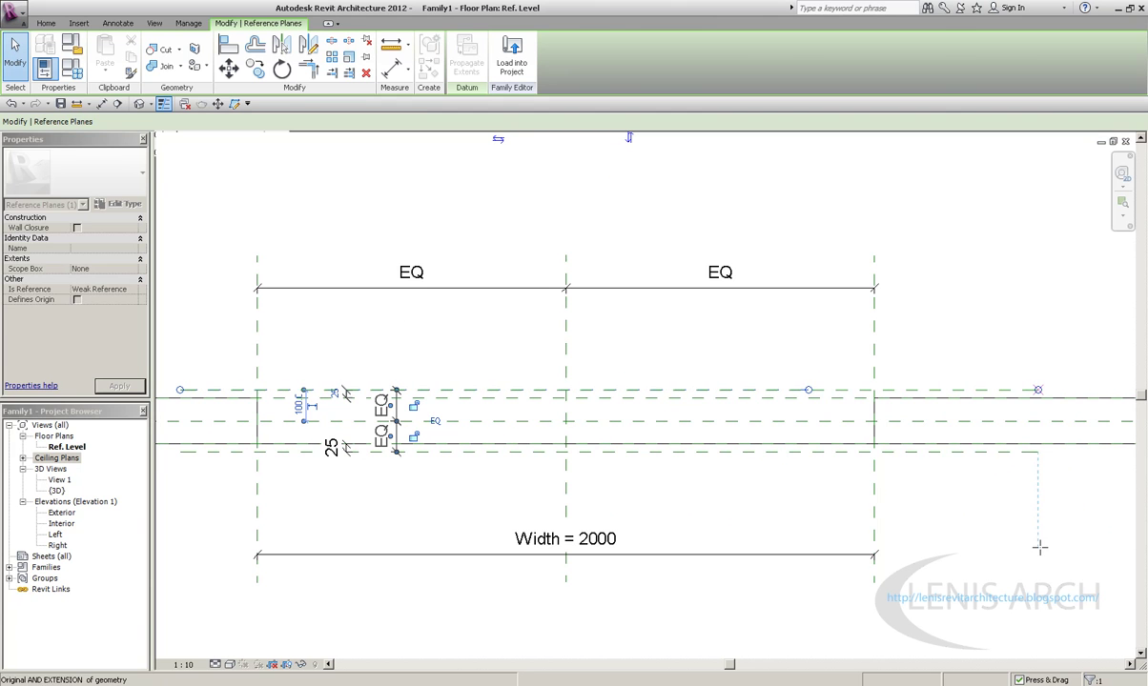
pyautogui.click(776, 307)
# Step: Move the small EQ/25 dimension group further left
pyautogui.scroll(-2, 725, 291)
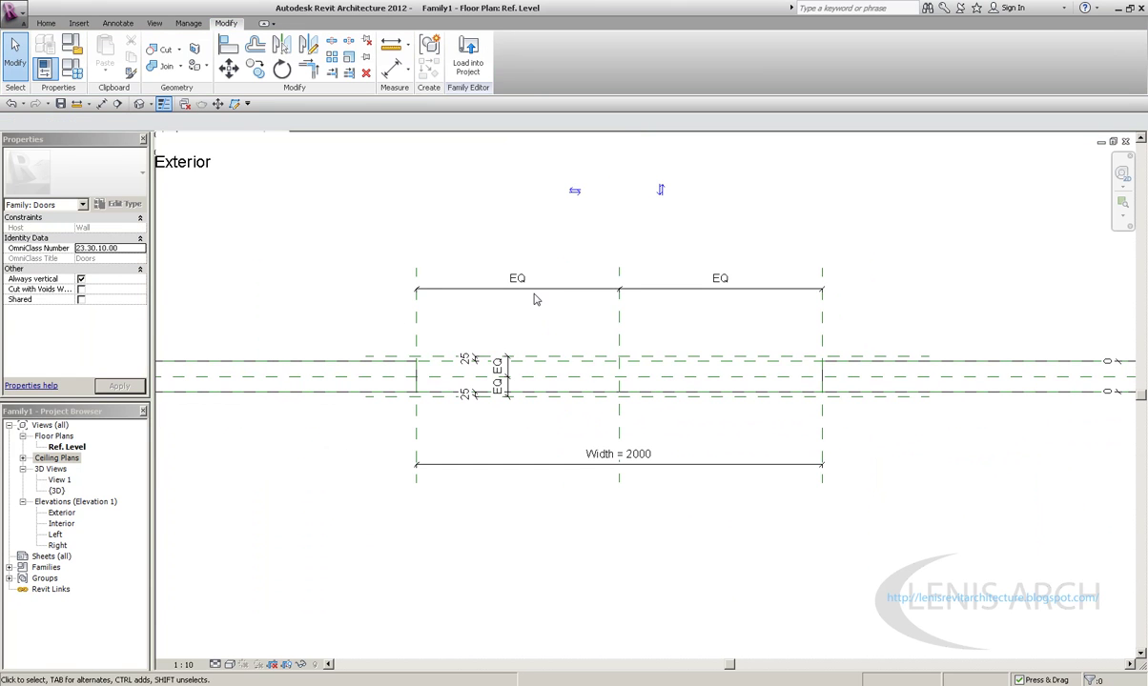
pyautogui.scroll(-1, 383, 317)
pyautogui.click(484, 391)
pyautogui.moveTo(484, 393); pyautogui.dragTo(400, 329)
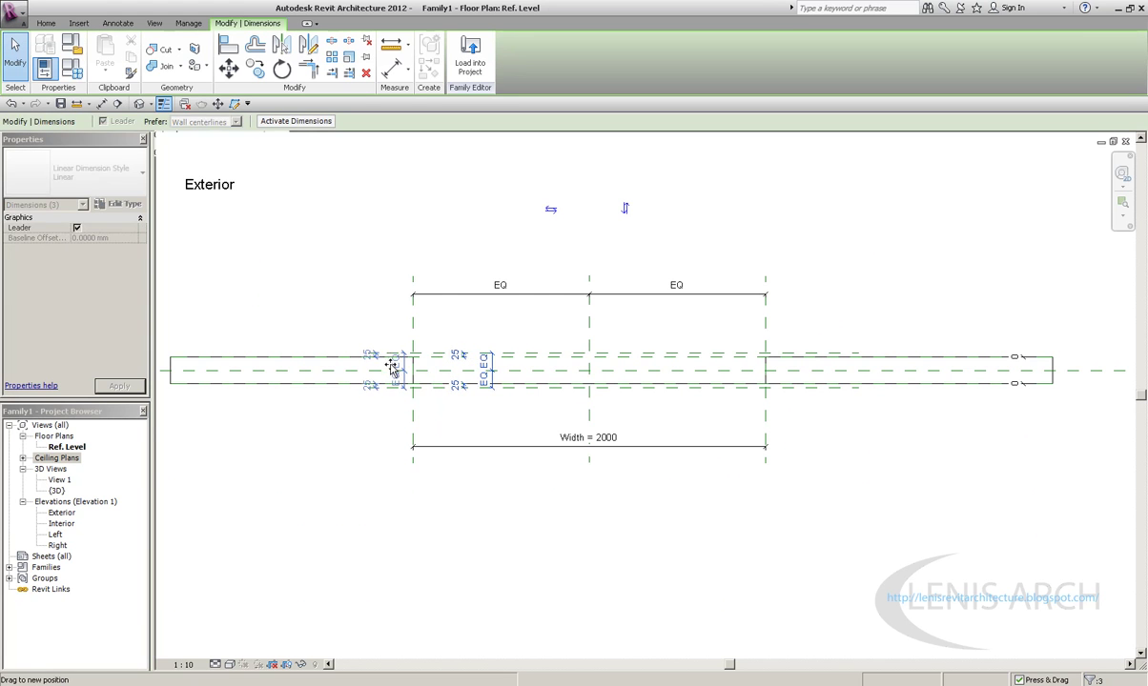
pyautogui.click(358, 316)
pyautogui.scroll(2, 359, 317)
pyautogui.click(385, 377)
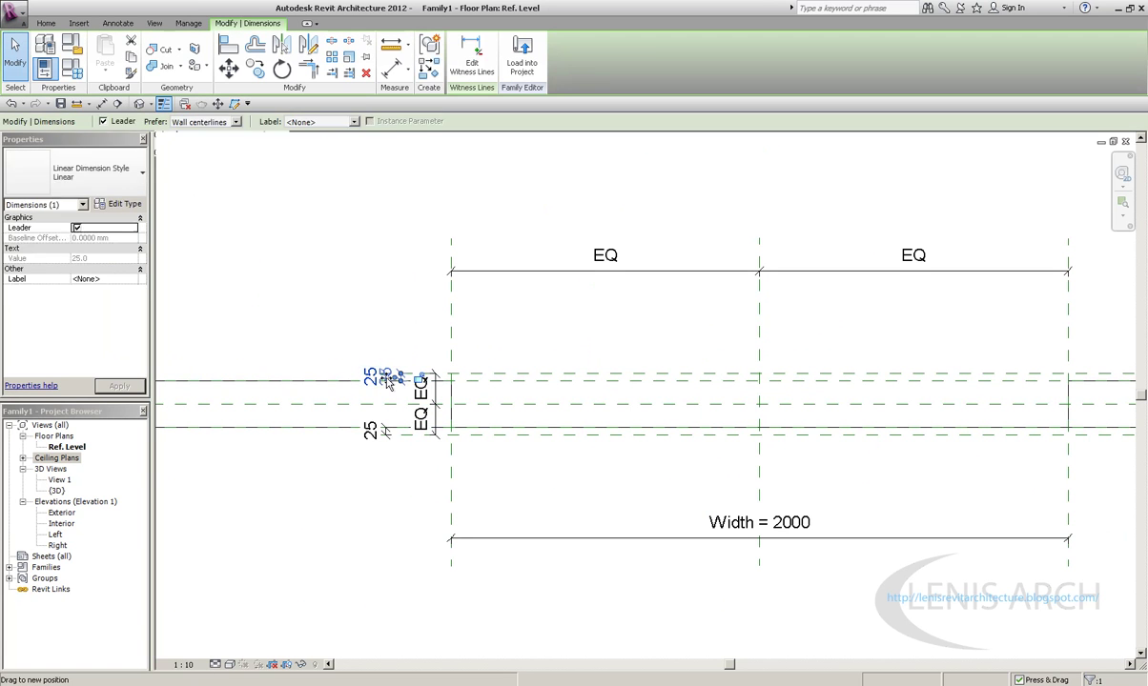
pyautogui.click(392, 277)
pyautogui.scroll(1, 392, 276)
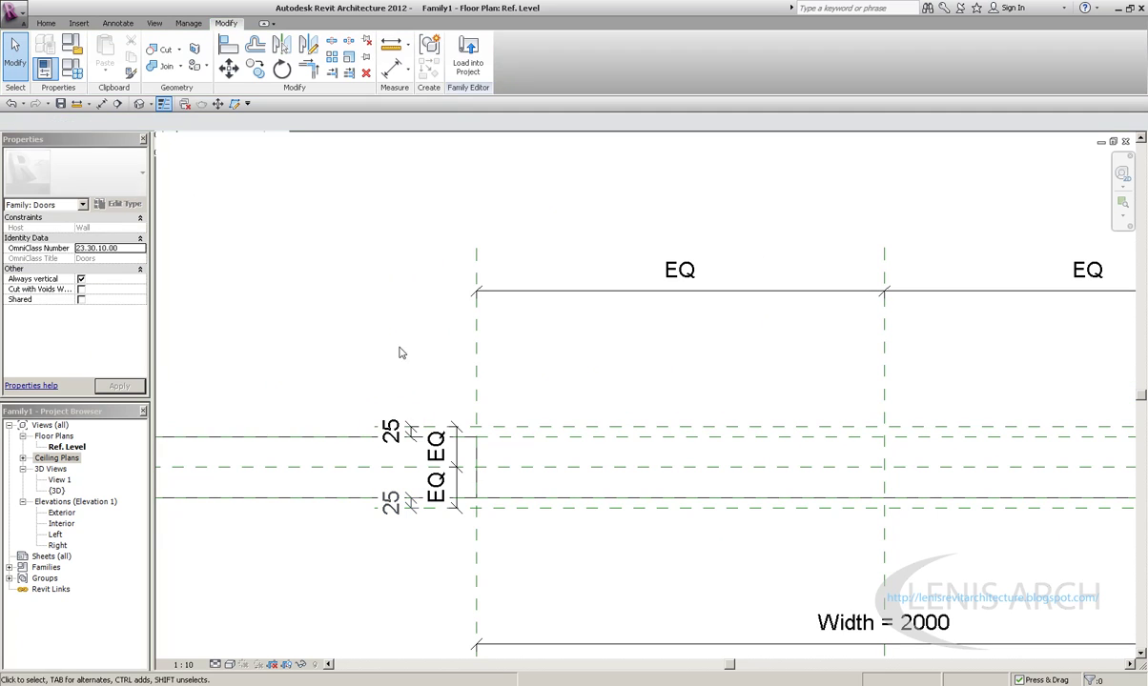
# Step: Inspect the horizontal reference planes and the wall, dismissing a missing help file error
pyautogui.click(465, 429)
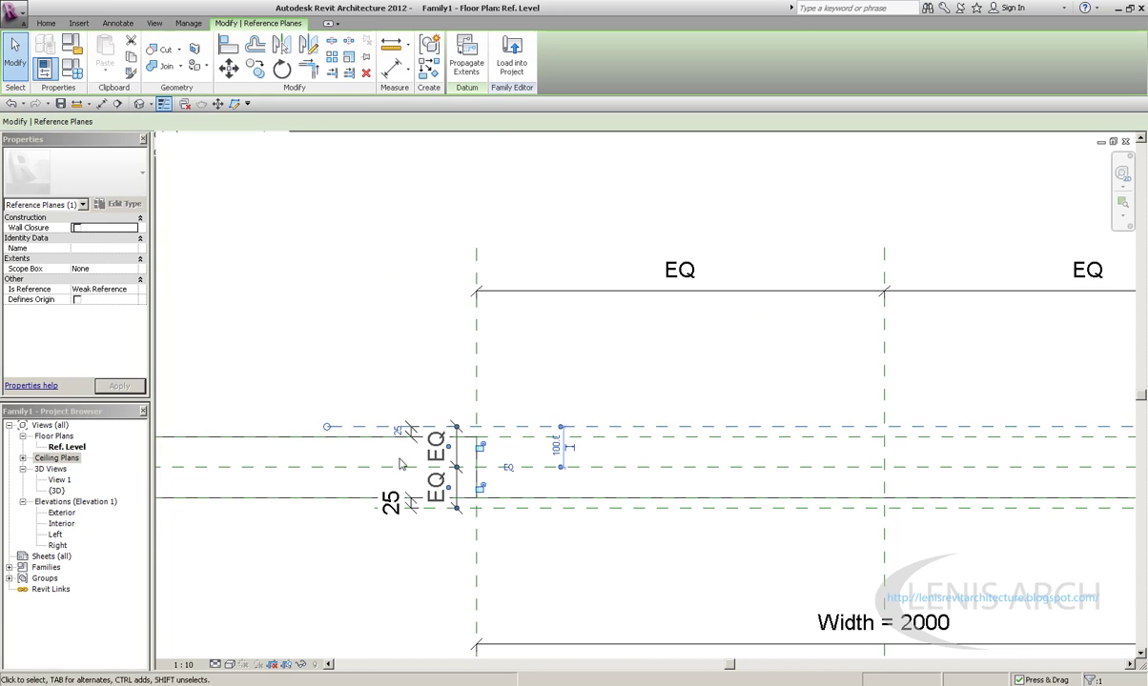
pyautogui.click(373, 507)
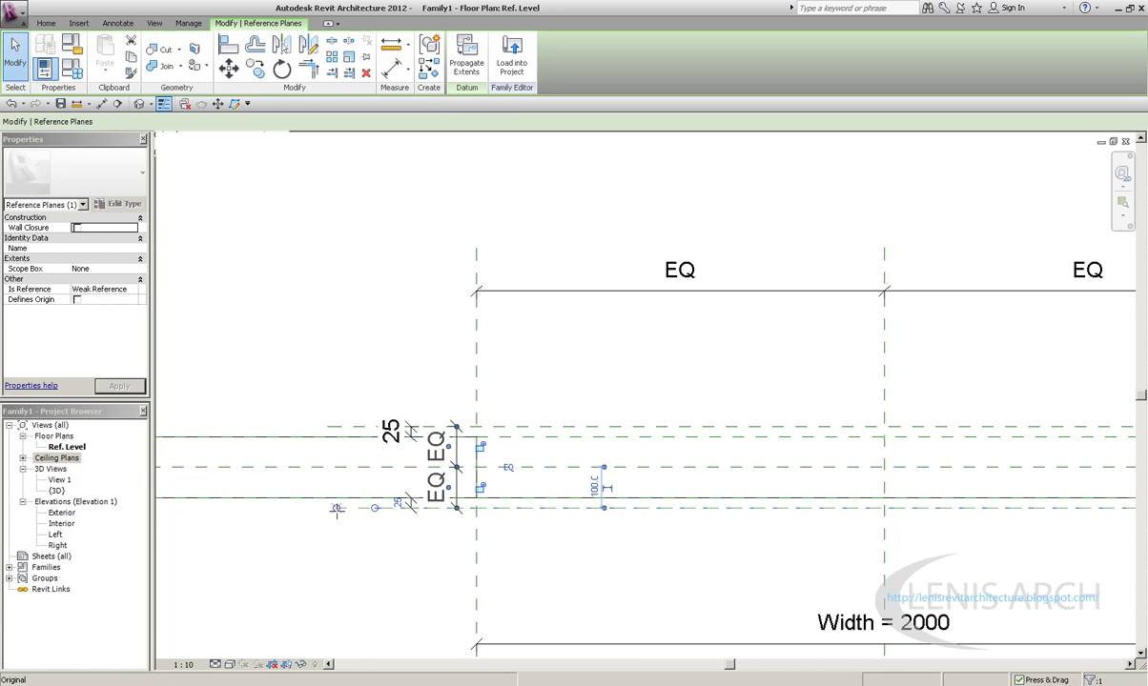
pyautogui.click(332, 372)
pyautogui.click(914, 429)
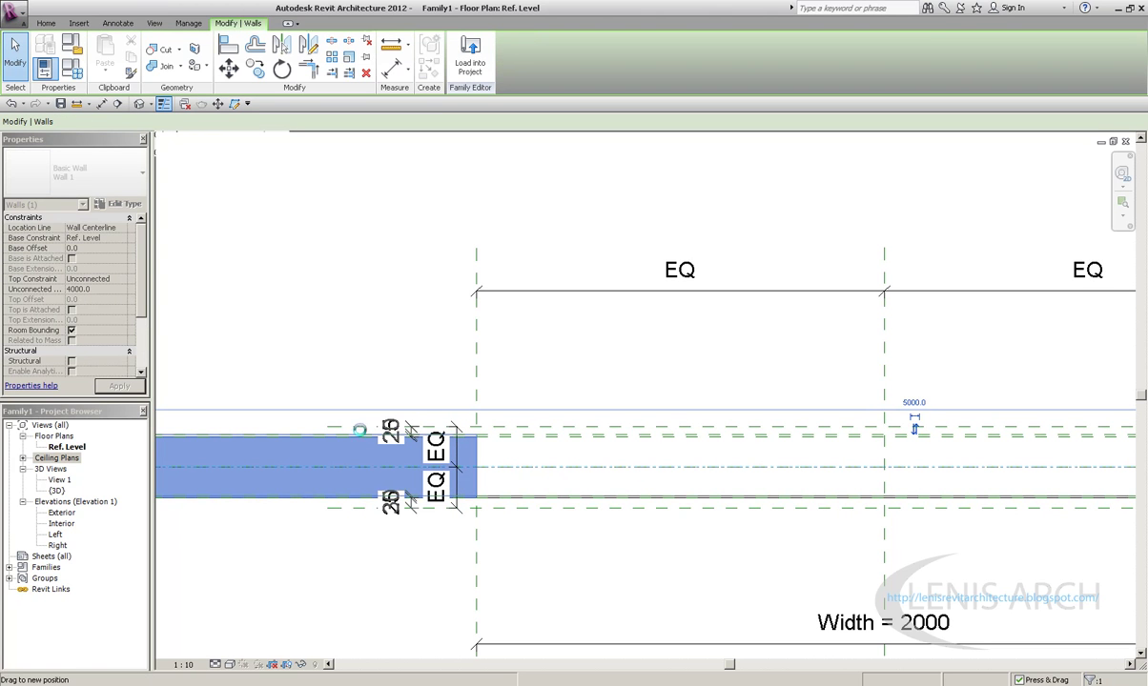
pyautogui.press('F1')
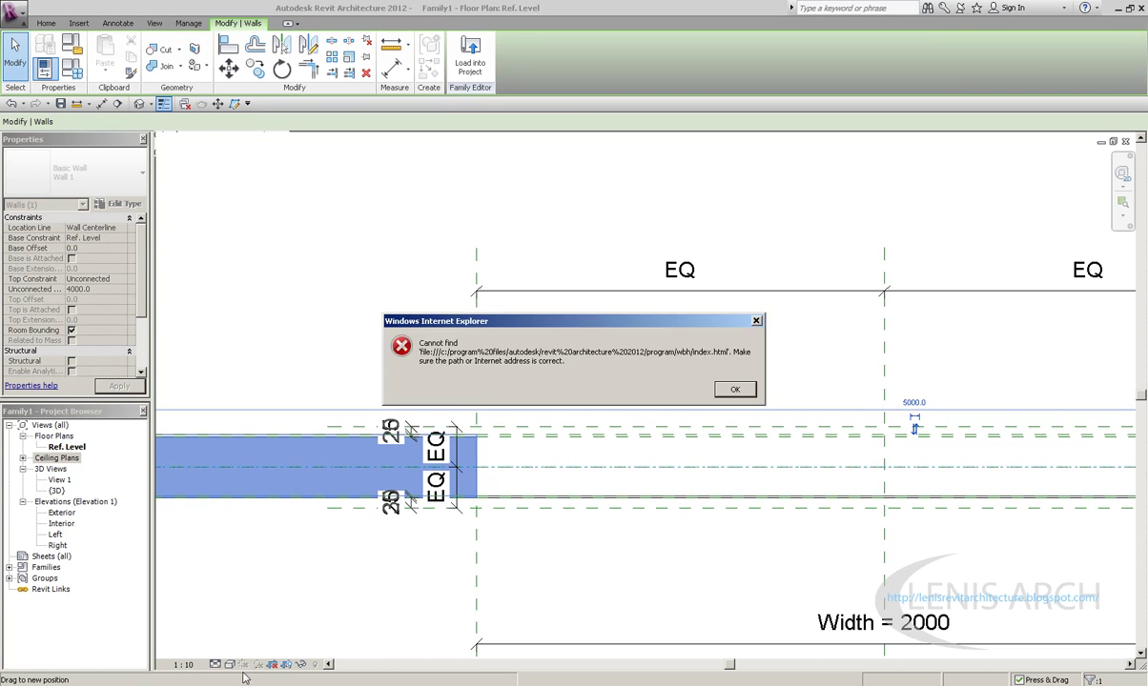
pyautogui.click(757, 321)
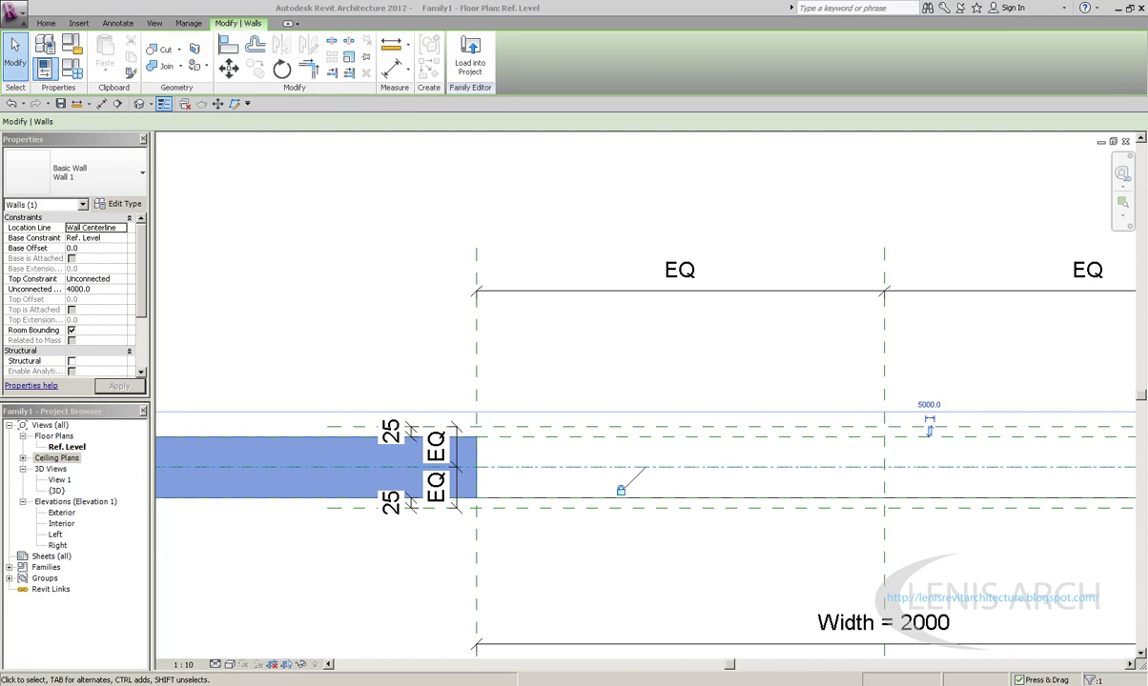
pyautogui.press('Delete')
pyautogui.scroll(-2, 412, 350)
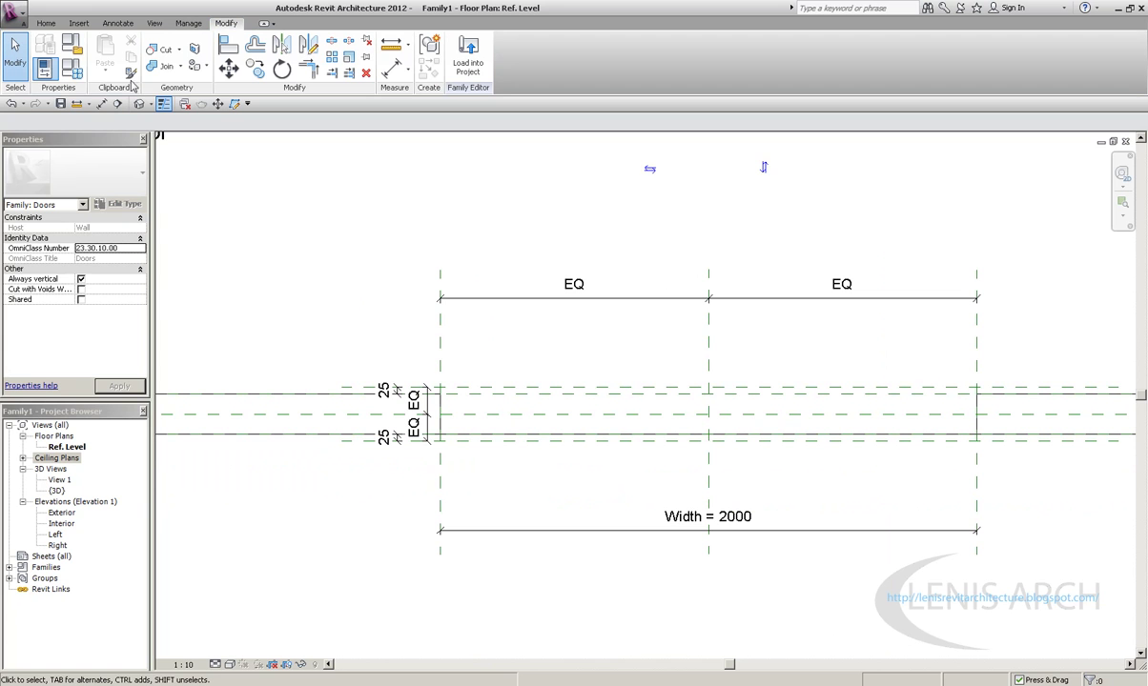
# Step: Move both 25 offset dimension texts to the left beside the wall
pyautogui.scroll(2, 521, 407)
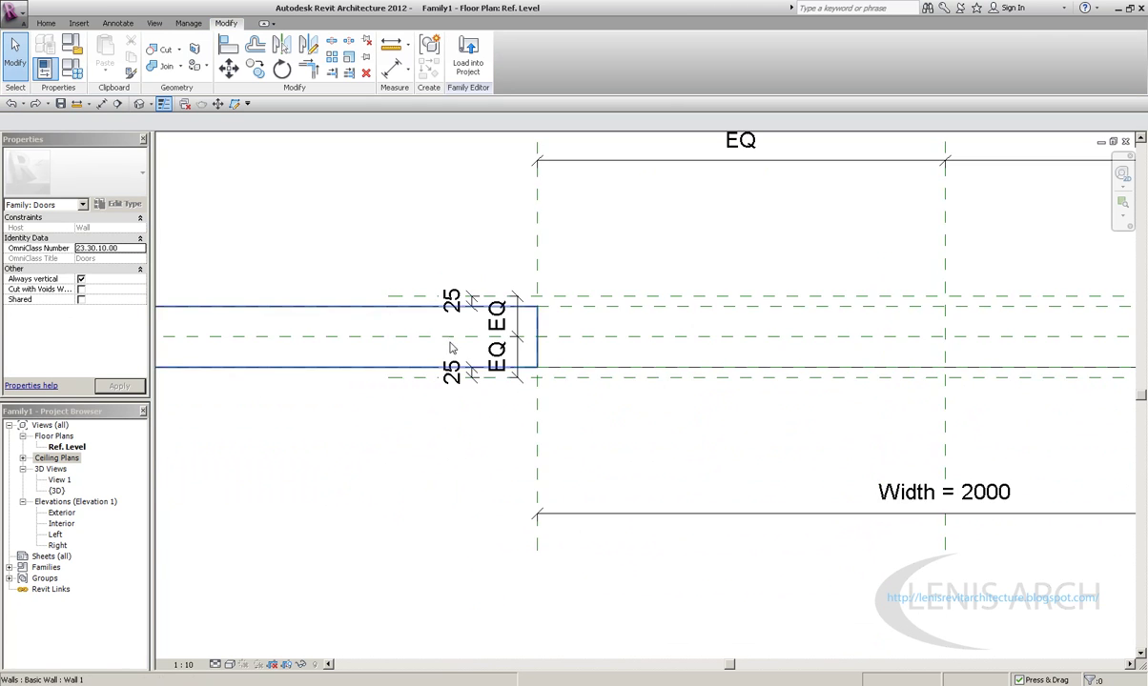
pyautogui.scroll(1, 420, 343)
pyautogui.moveTo(412, 367); pyautogui.dragTo(362, 374)
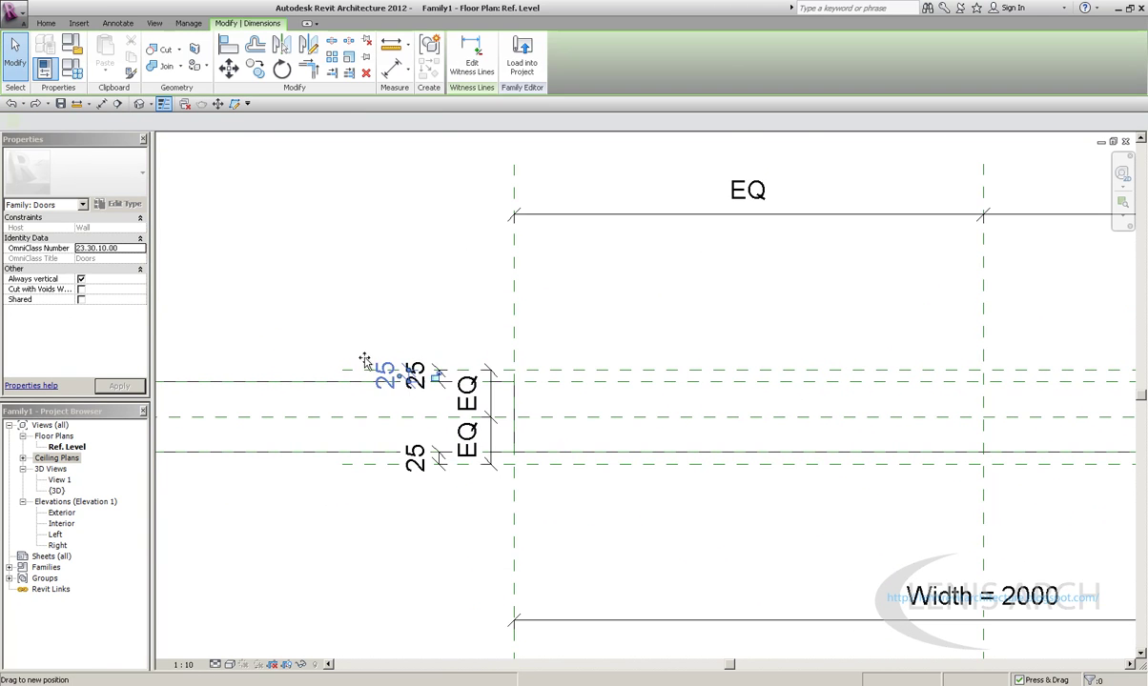
pyautogui.moveTo(420, 470); pyautogui.dragTo(367, 472)
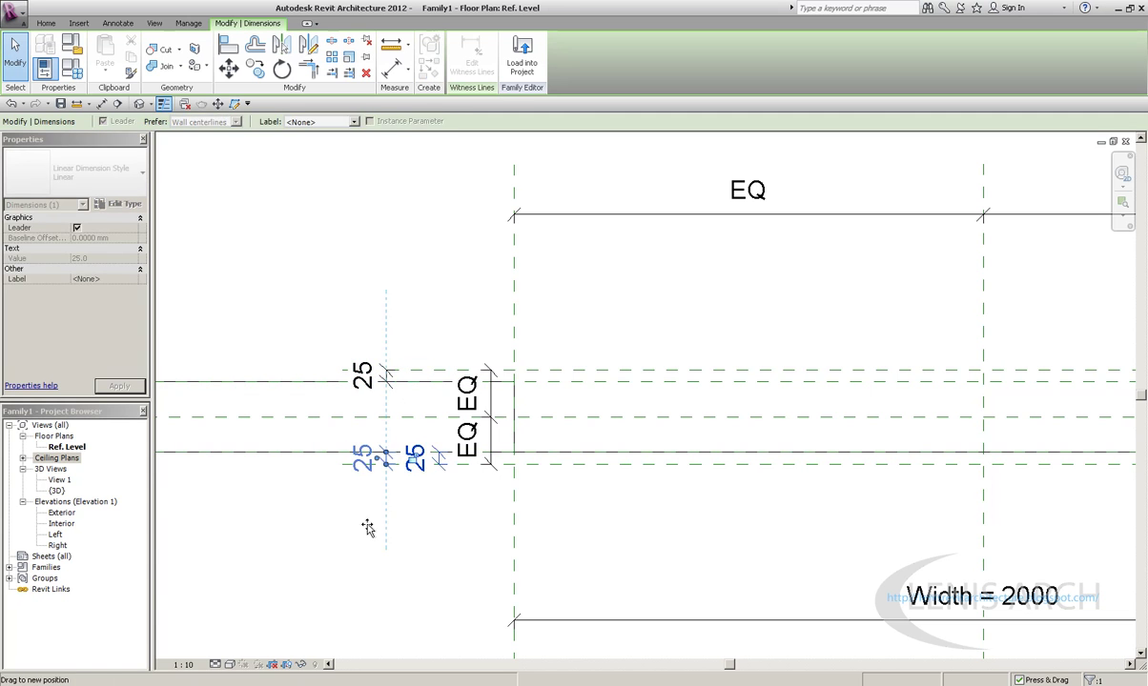
# Step: Shift the EQ EQ dimension text left, then switch to the Default 3D view
pyautogui.scroll(-1, 456, 223)
pyautogui.scroll(1, 456, 223)
pyautogui.scroll(-1, 396, 236)
pyautogui.moveTo(462, 366); pyautogui.dragTo(433, 362)
pyautogui.click(444, 249)
pyautogui.scroll(-1, 444, 248)
pyautogui.click(454, 332)
pyautogui.click(454, 248)
pyautogui.moveTo(636, 326)
pyautogui.mouseDown(button='middle')
pyautogui.moveTo(560, 372)
pyautogui.moveTo(630, 462)
pyautogui.moveTo(584, 464)
pyautogui.mouseUp(button='middle')
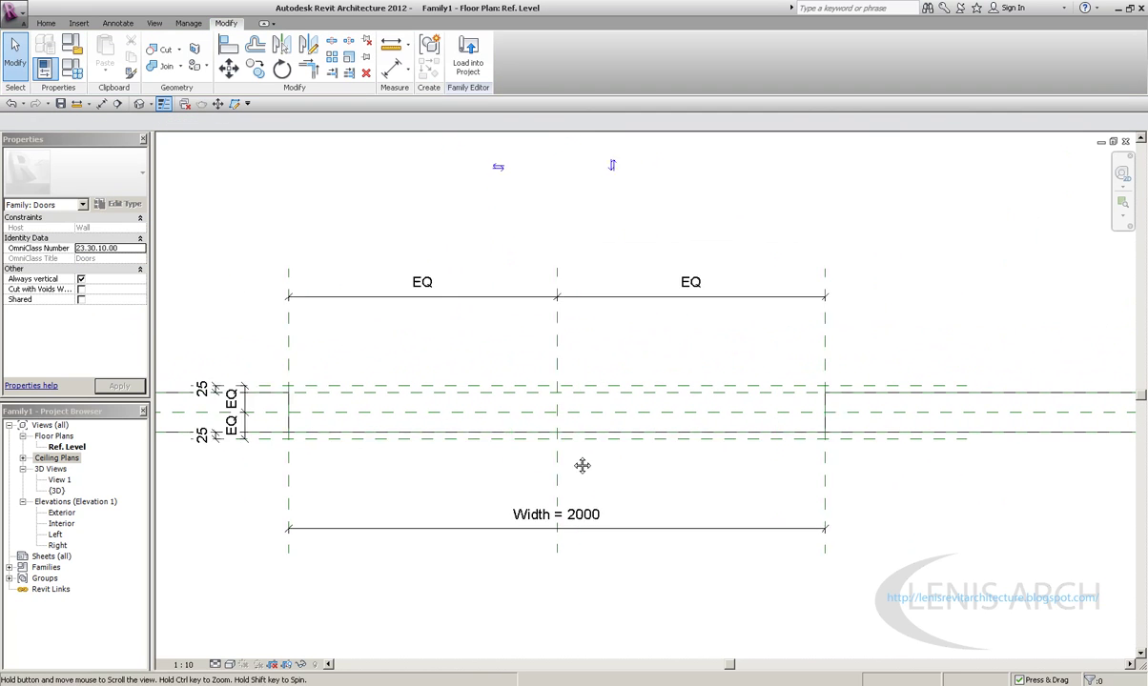
pyautogui.click(139, 104)
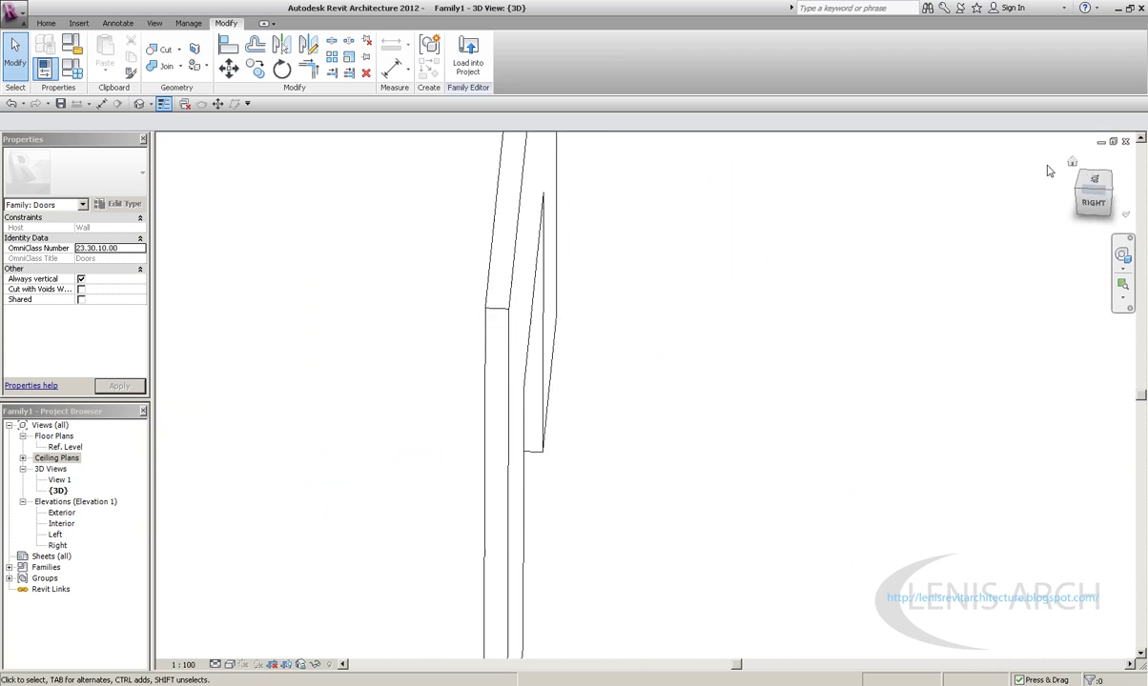
# Step: Close the {3D} view and reframe the Ref. Level plan around the EQ dimensions
pyautogui.click(1125, 141)
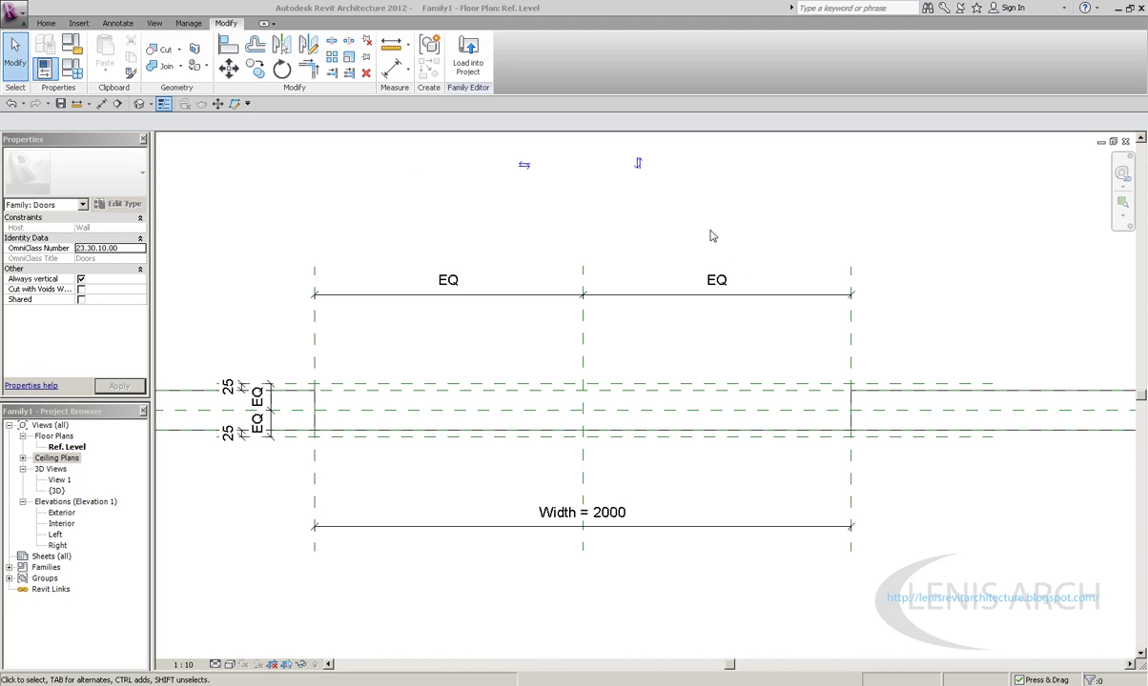
pyautogui.scroll(-2, 594, 405)
pyautogui.moveTo(594, 405); pyautogui.dragTo(671, 410, button='middle')
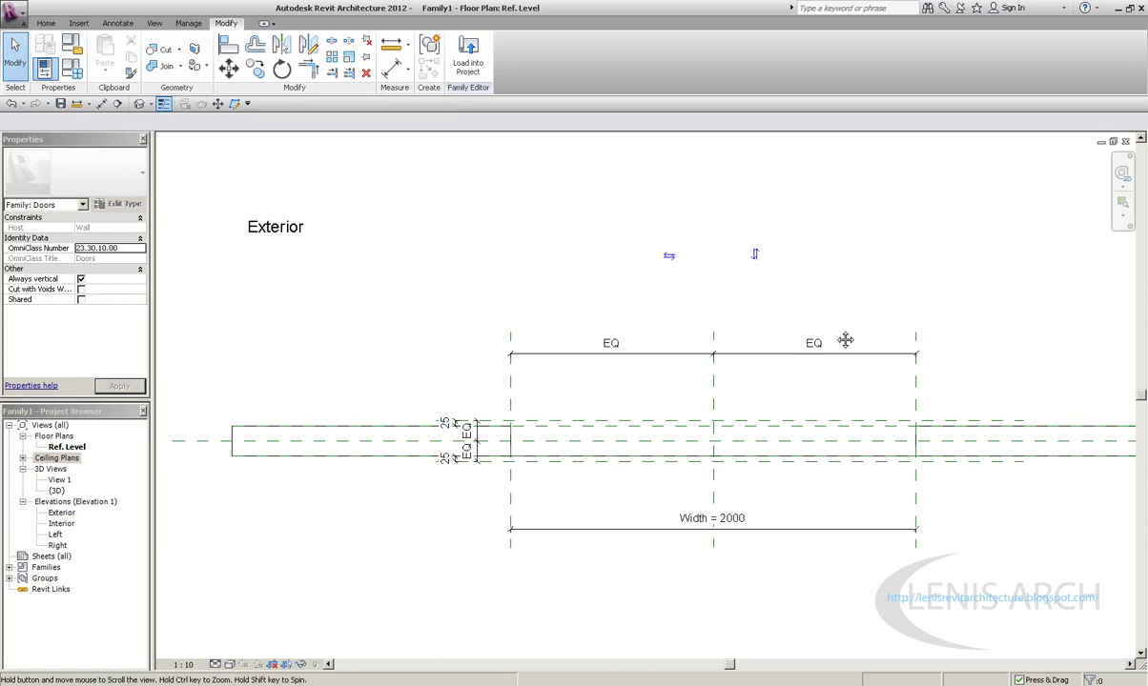
pyautogui.moveTo(771, 433); pyautogui.dragTo(660, 414, button='middle')
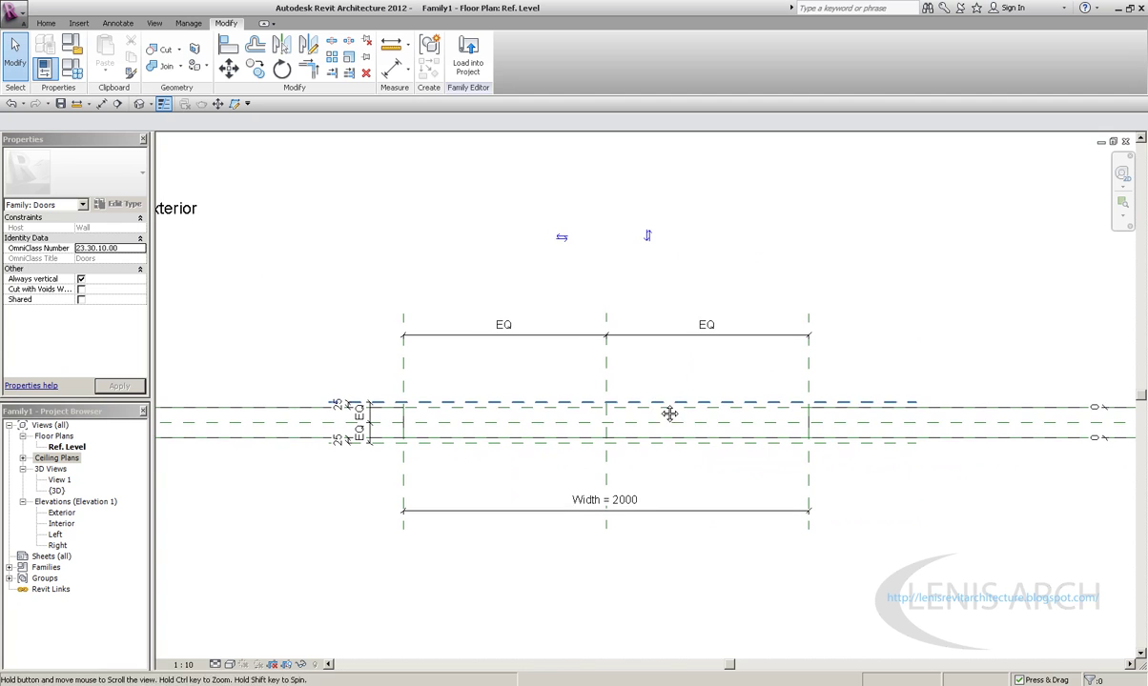
pyautogui.scroll(2, 705, 429)
pyautogui.scroll(-1, 620, 420)
pyautogui.scroll(-1, 525, 402)
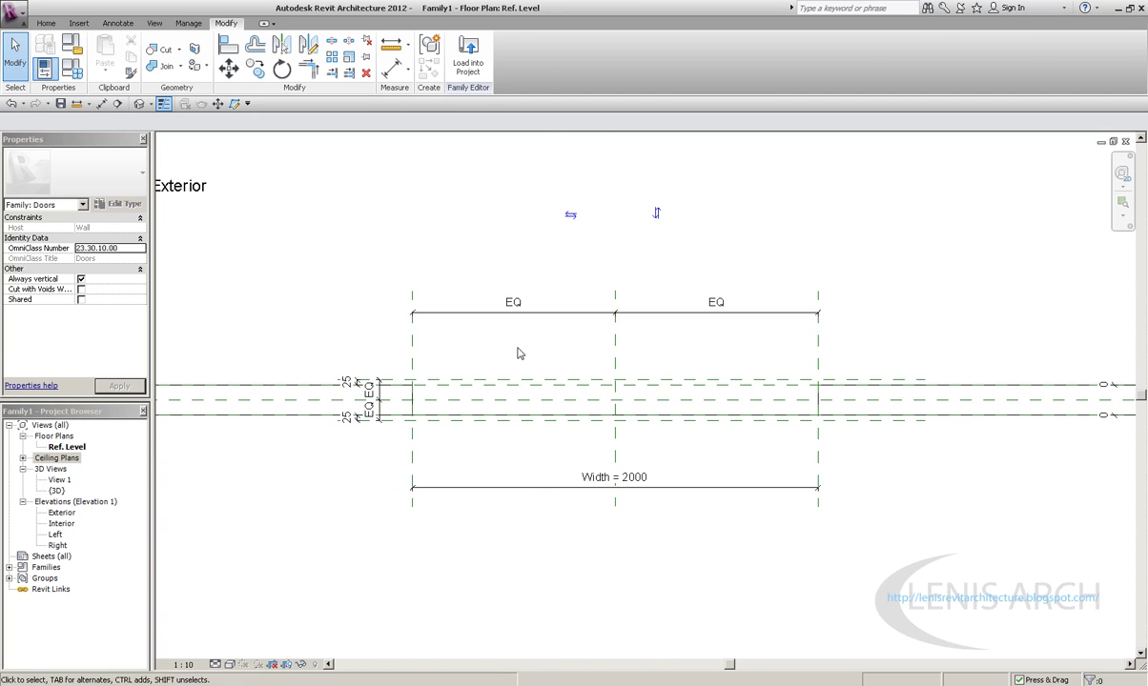
pyautogui.click(515, 321)
pyautogui.click(406, 307)
pyautogui.scroll(-2, 438, 305)
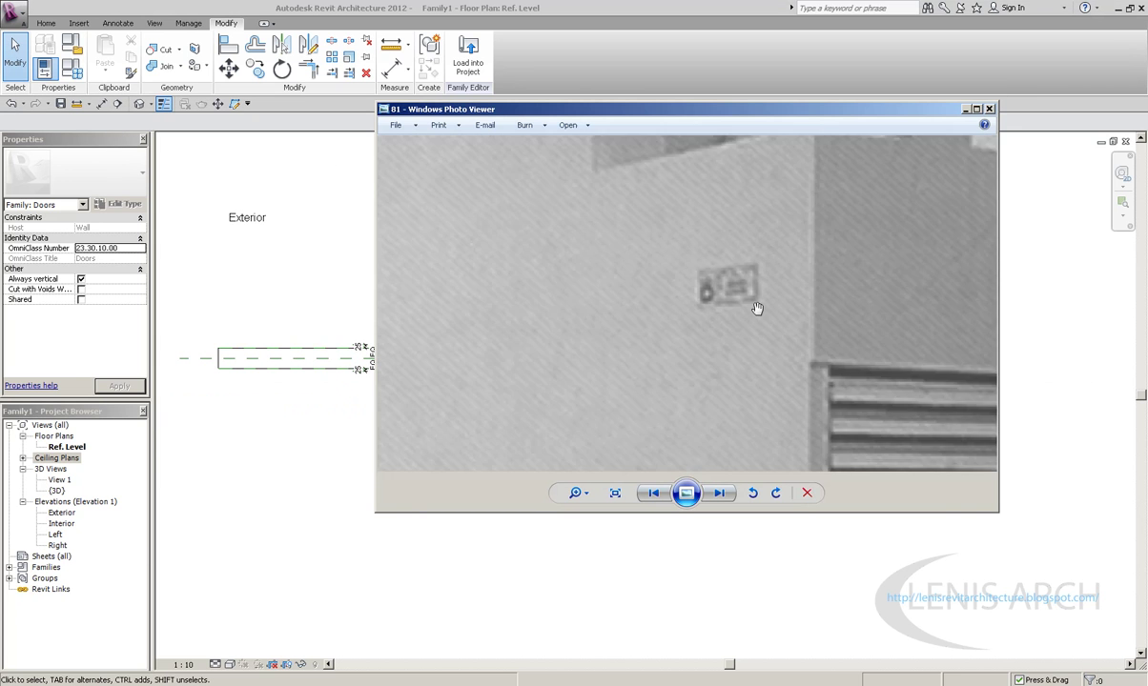
# Step: Zoom image 81 onto the louvred door and slide the Photo Viewer window right
pyautogui.scroll(2, 763, 307)
pyautogui.moveTo(753, 358); pyautogui.dragTo(630, 391)
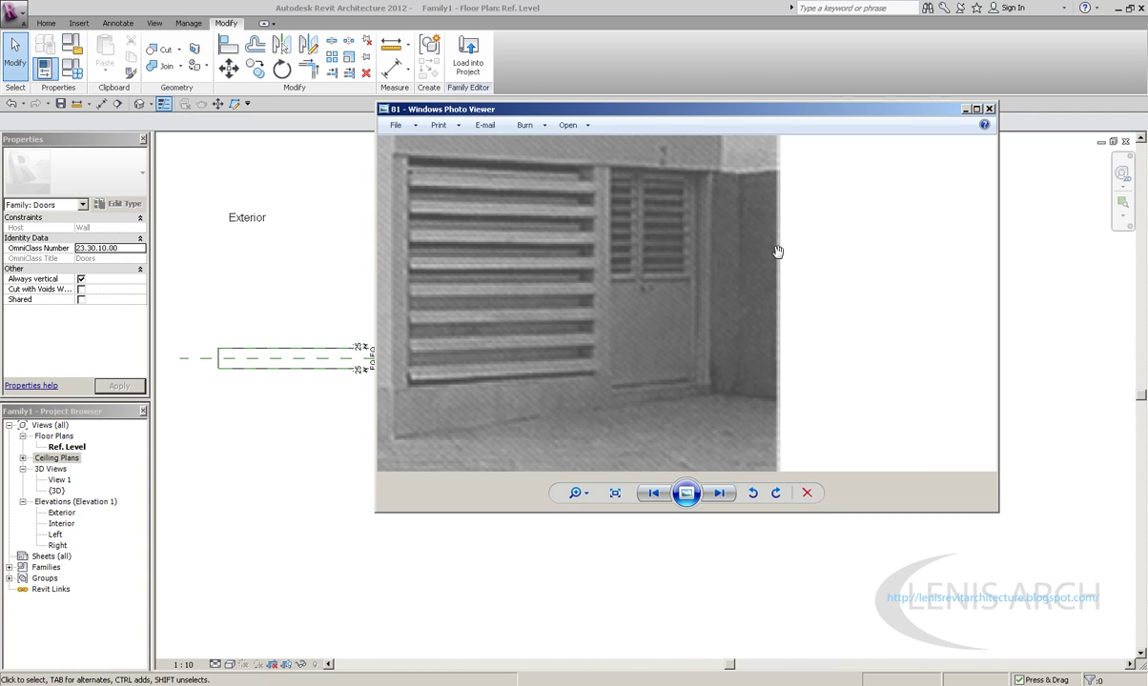
pyautogui.moveTo(690, 281); pyautogui.dragTo(716, 305)
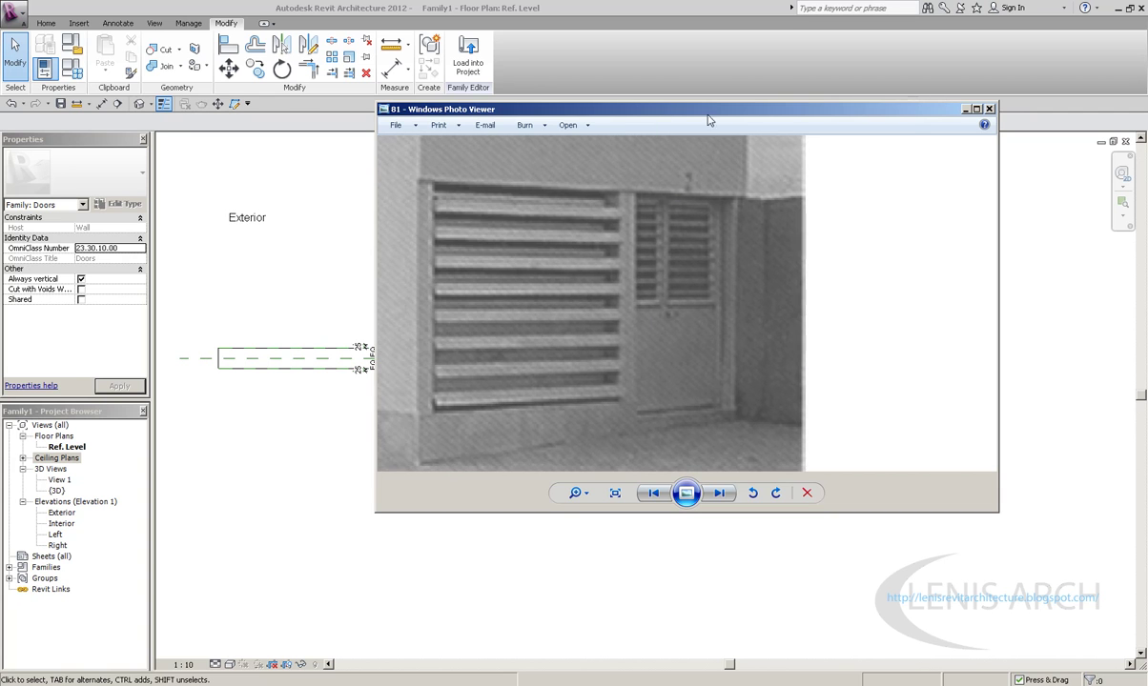
pyautogui.moveTo(708, 120); pyautogui.dragTo(916, 137)
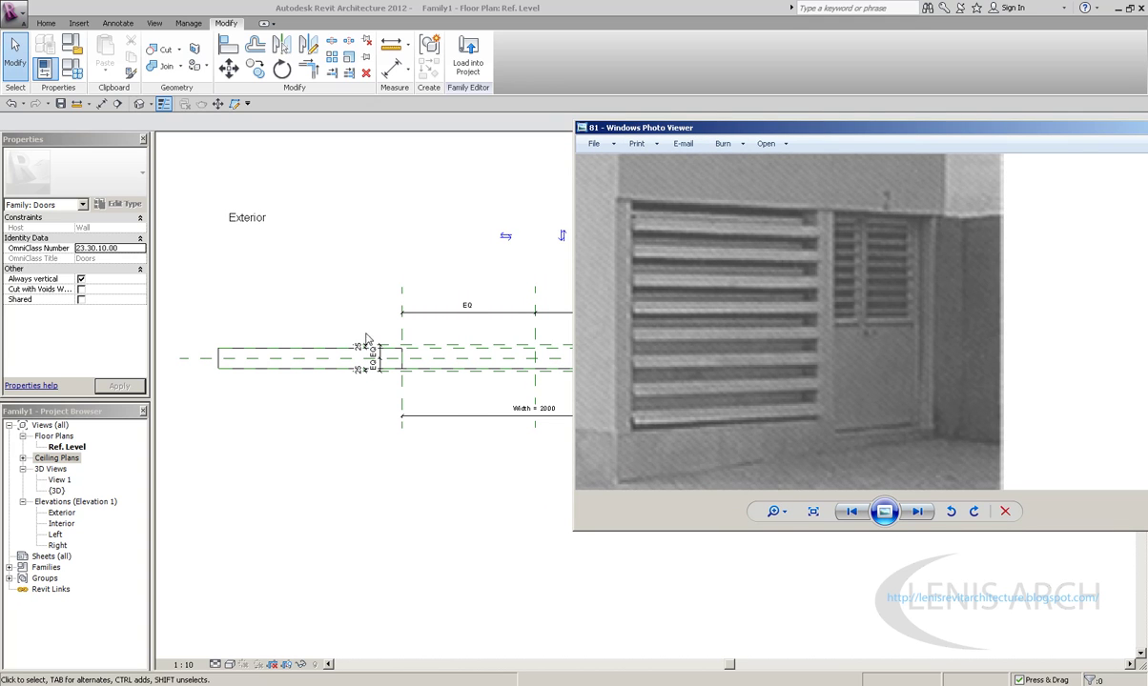
pyautogui.moveTo(758, 134); pyautogui.dragTo(752, 134)
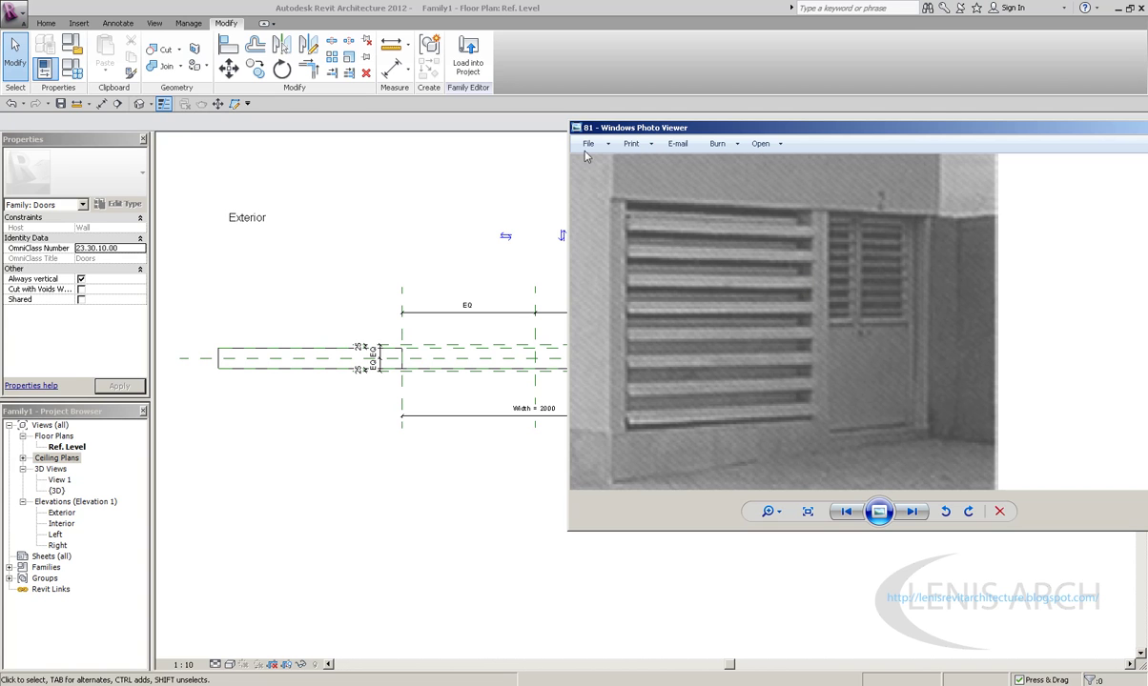
# Step: Create Family2 from the Metric Generic Model.rft template and tile the open views
pyautogui.click(377, 210)
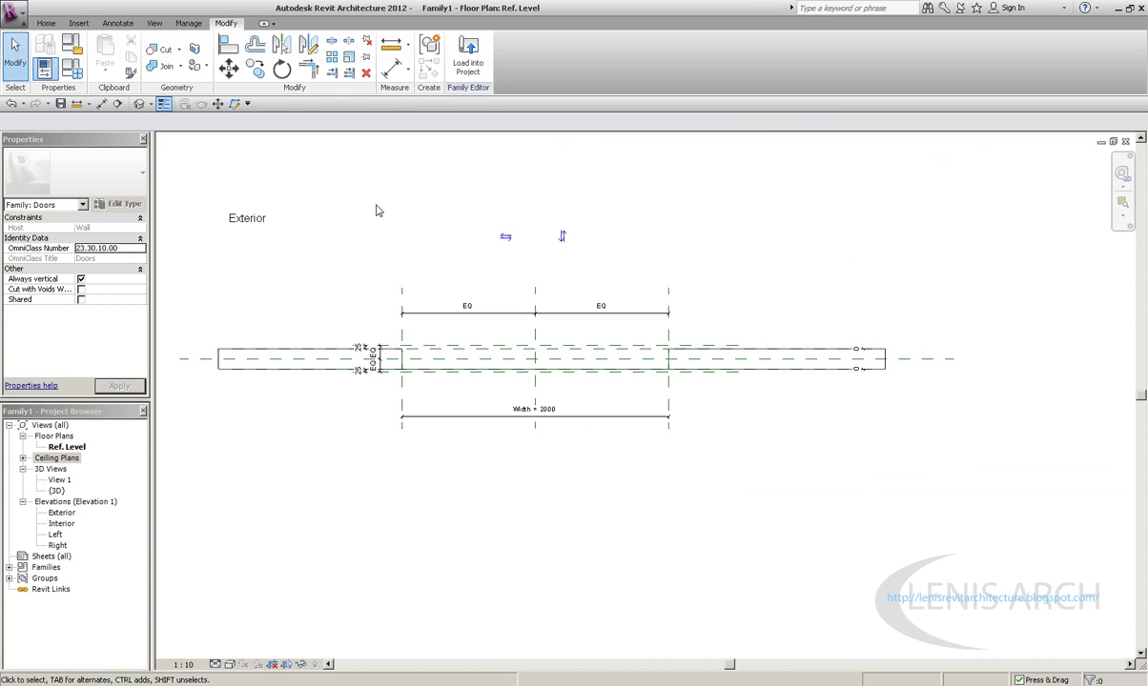
pyautogui.click(19, 13)
pyautogui.moveTo(48, 60)
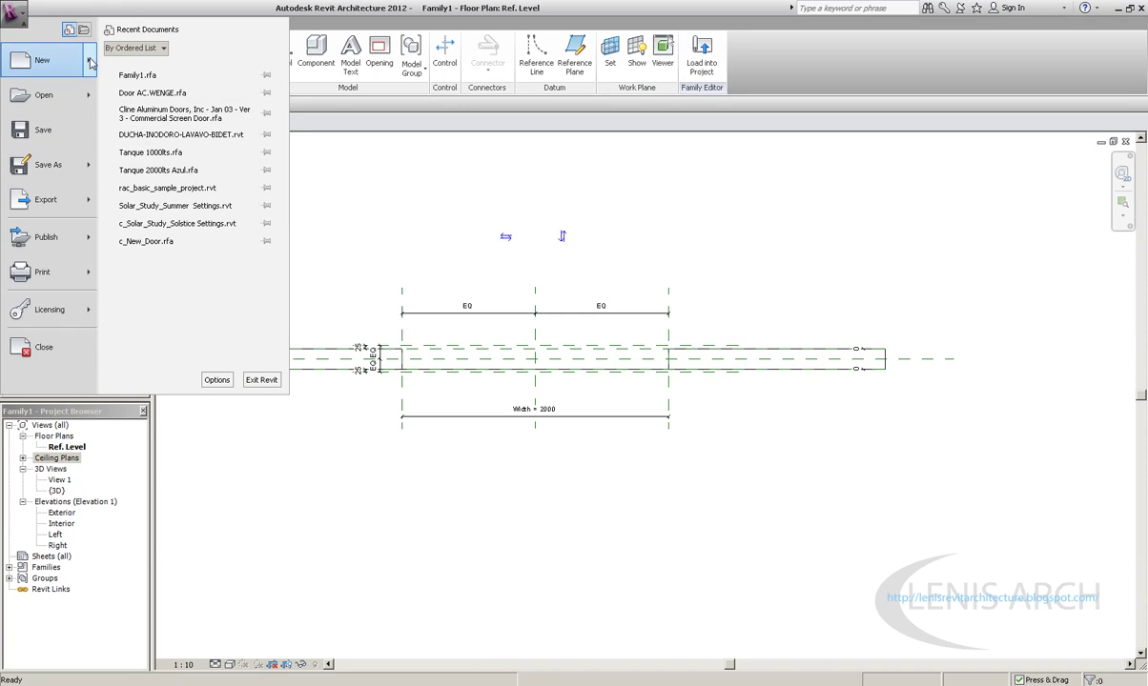
pyautogui.click(146, 111)
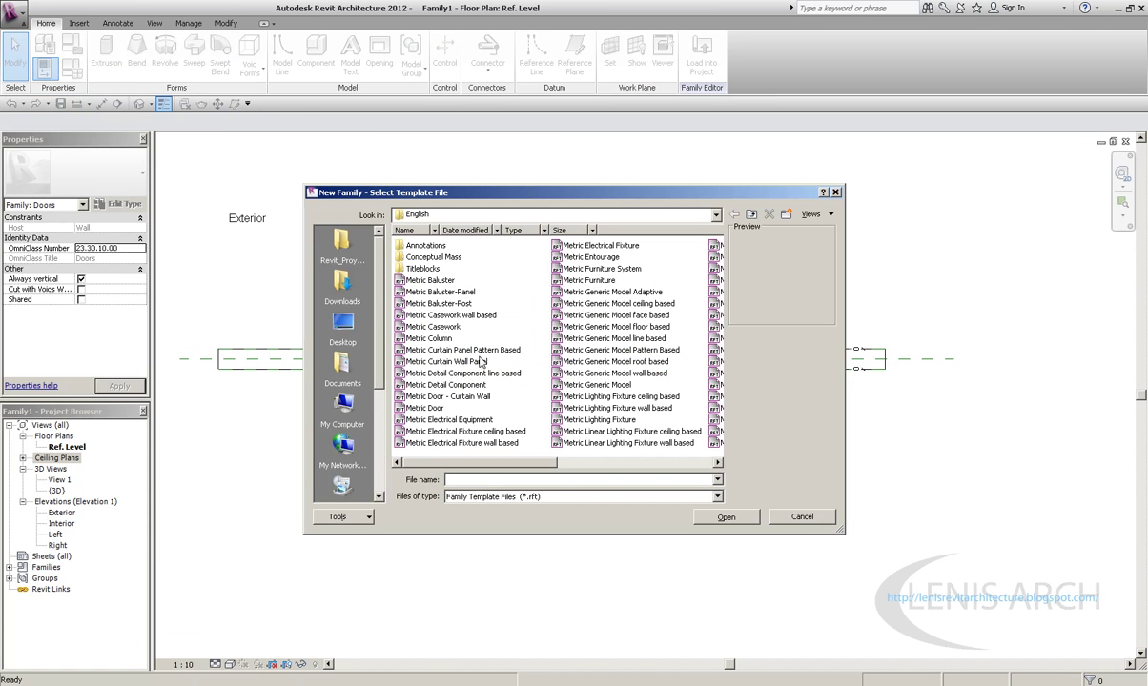
pyautogui.click(467, 373)
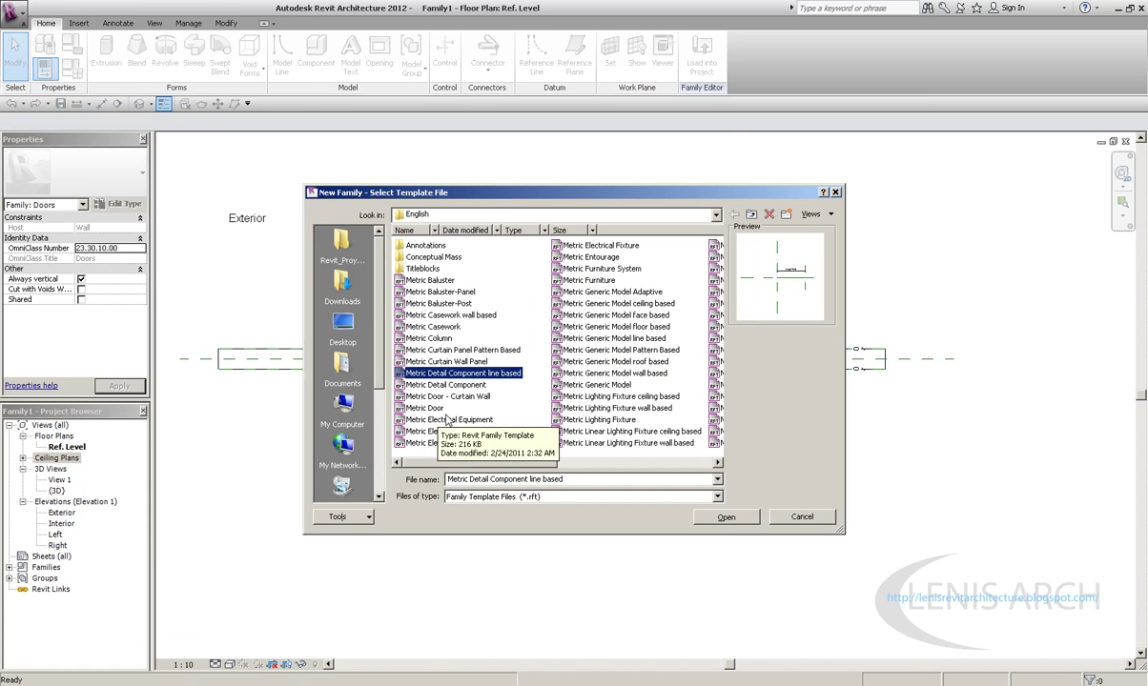
pyautogui.click(615, 292)
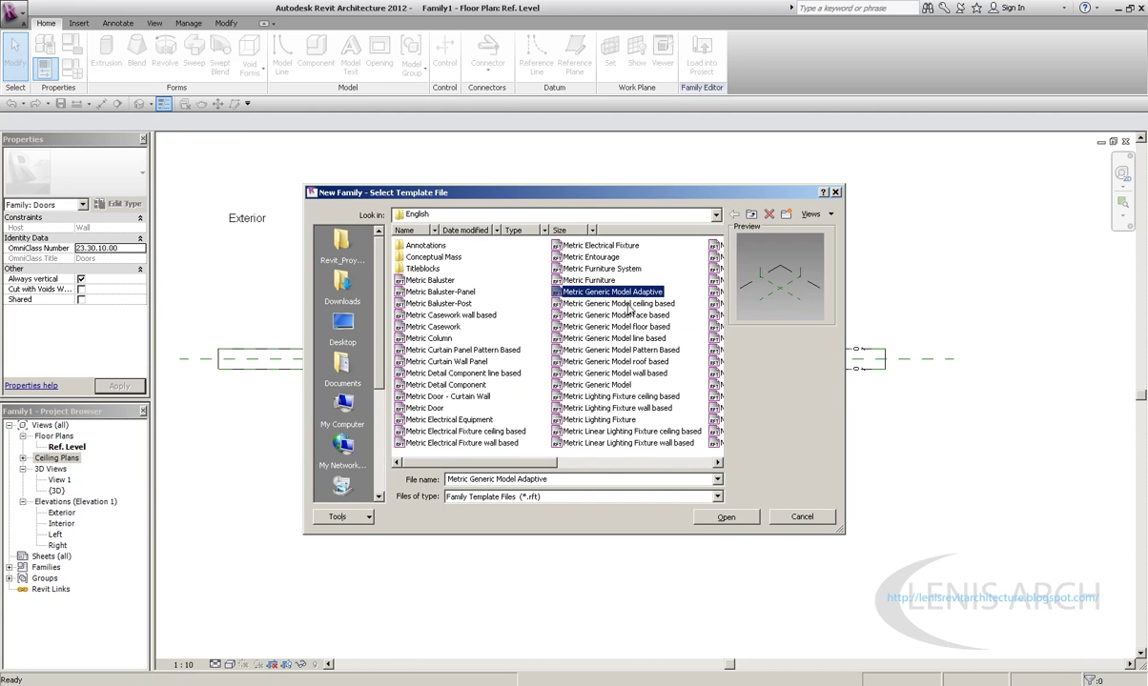
pyautogui.click(611, 385)
pyautogui.click(726, 518)
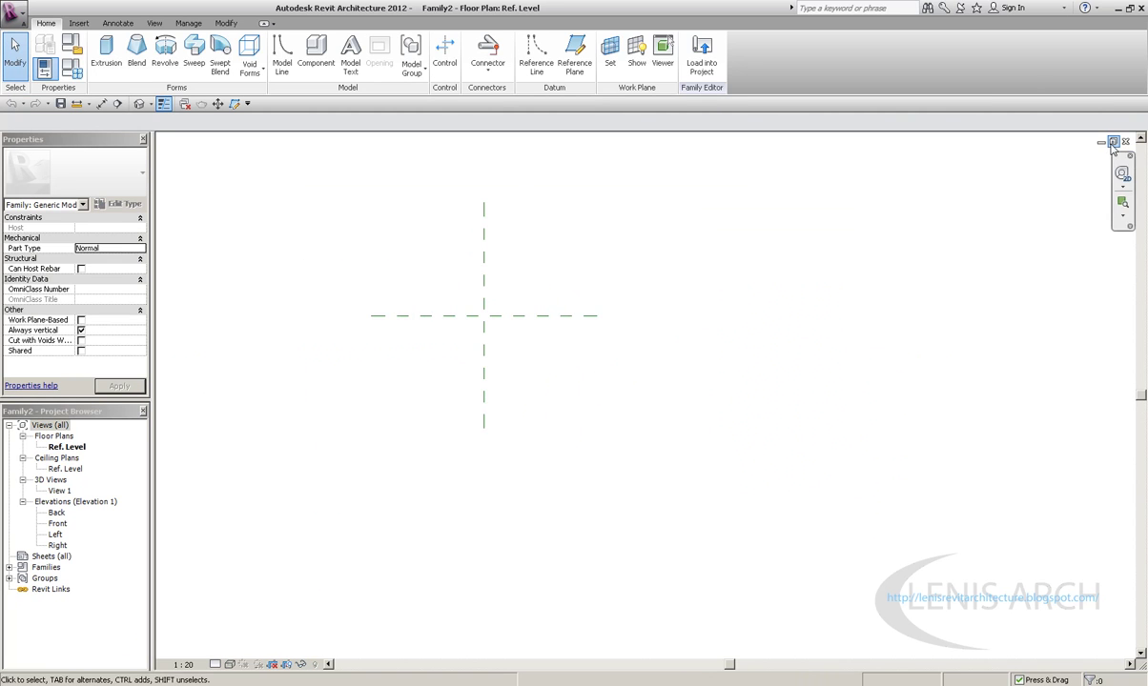
pyautogui.press('w')
pyautogui.press('t')
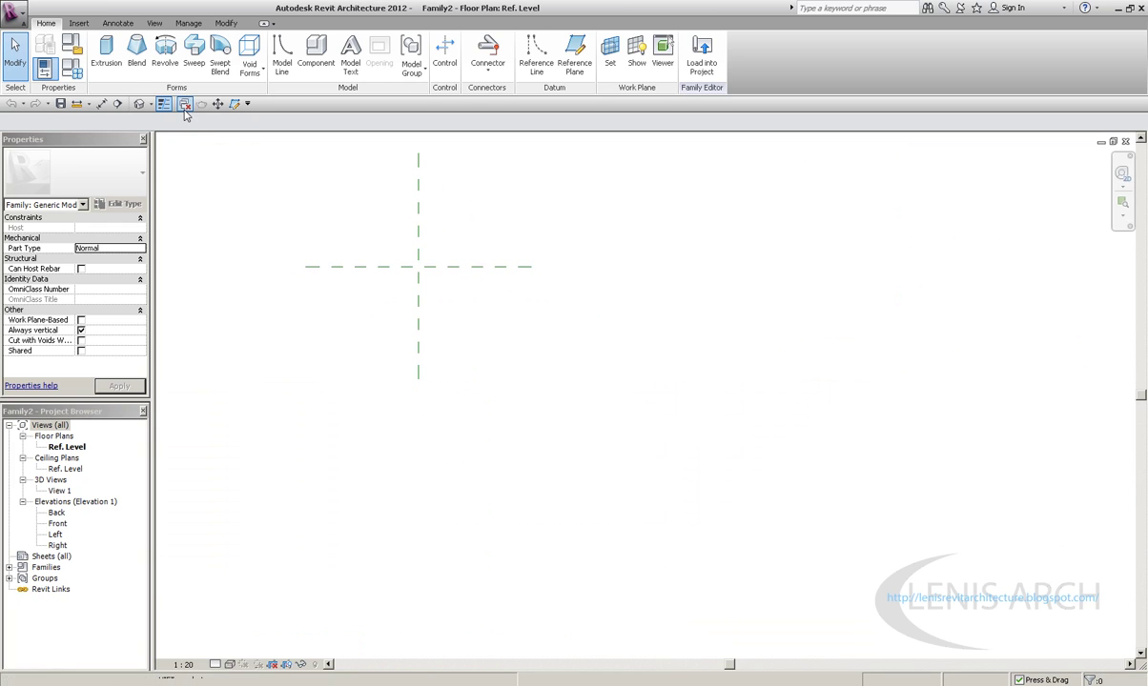
# Step: Cascade and tile the family views, then inspect the Door AC.WENGE door leaf
pyautogui.press('w')
pyautogui.press('c')
pyautogui.click(796, 419)
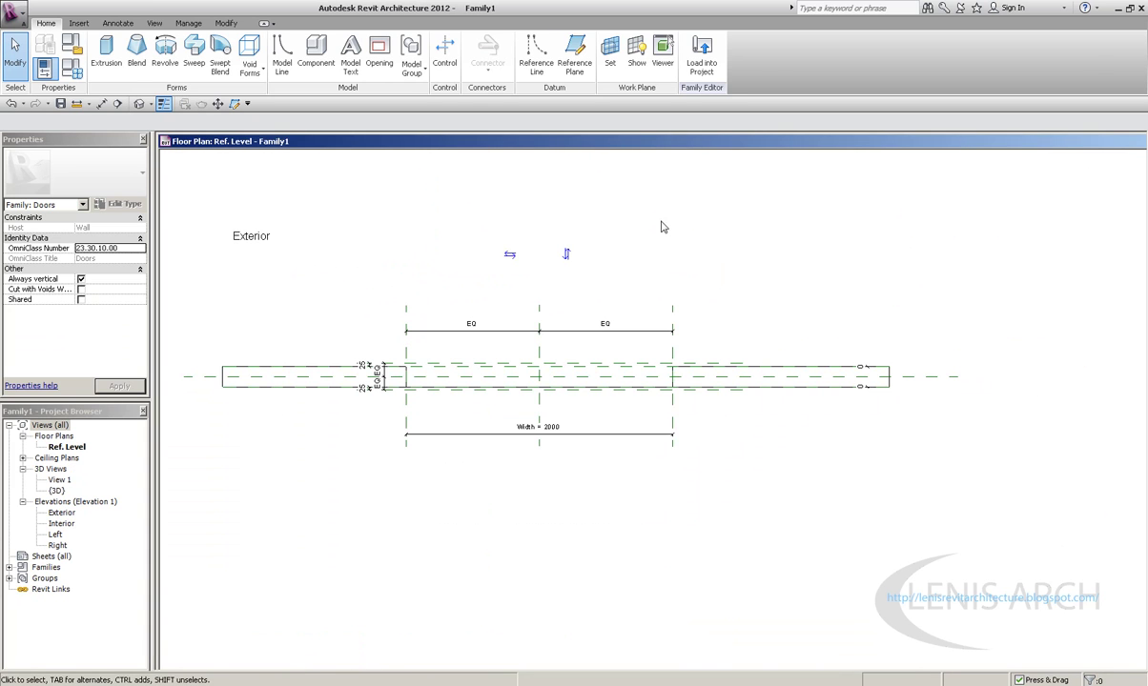
pyautogui.press('w')
pyautogui.press('t')
pyautogui.click(622, 436)
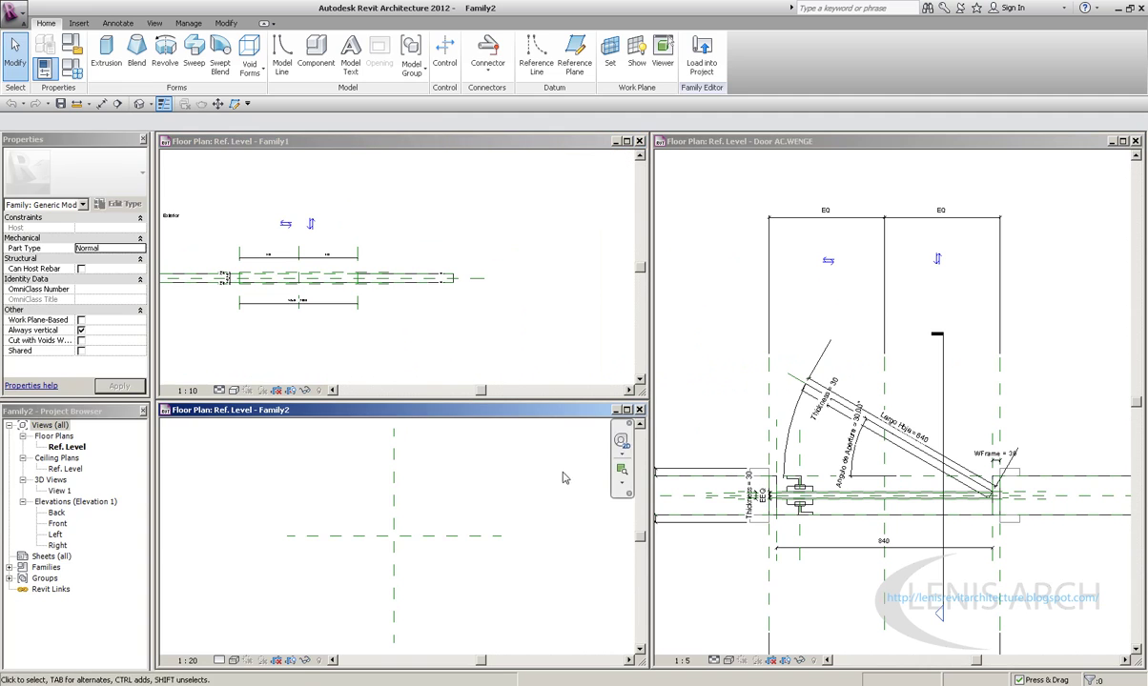
pyautogui.click(1018, 261)
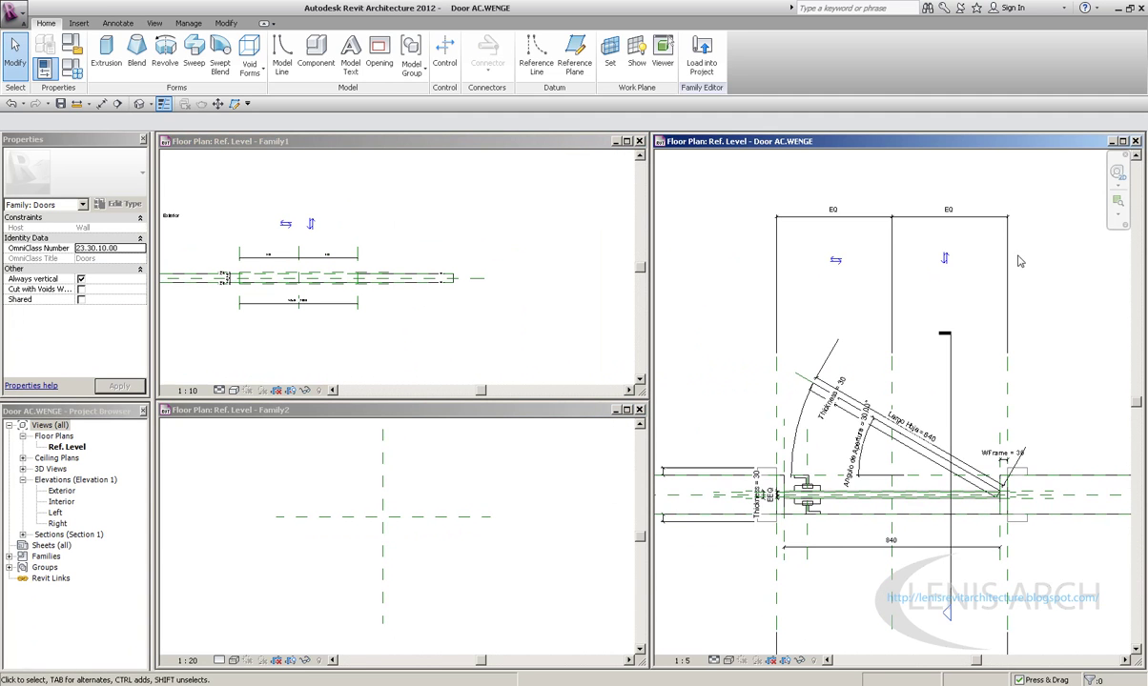
pyautogui.scroll(1, 861, 408)
pyautogui.scroll(2, 861, 408)
pyautogui.click(861, 408)
pyautogui.scroll(-1, 861, 408)
pyautogui.moveTo(860, 408); pyautogui.dragTo(929, 258, button='middle')
# Step: Minimize the Door AC.WENGE plan, tile Family1 and Family2, then restore the door plan
pyautogui.click(1111, 141)
pyautogui.press('w')
pyautogui.press('t')
pyautogui.scroll(3, 520, 388)
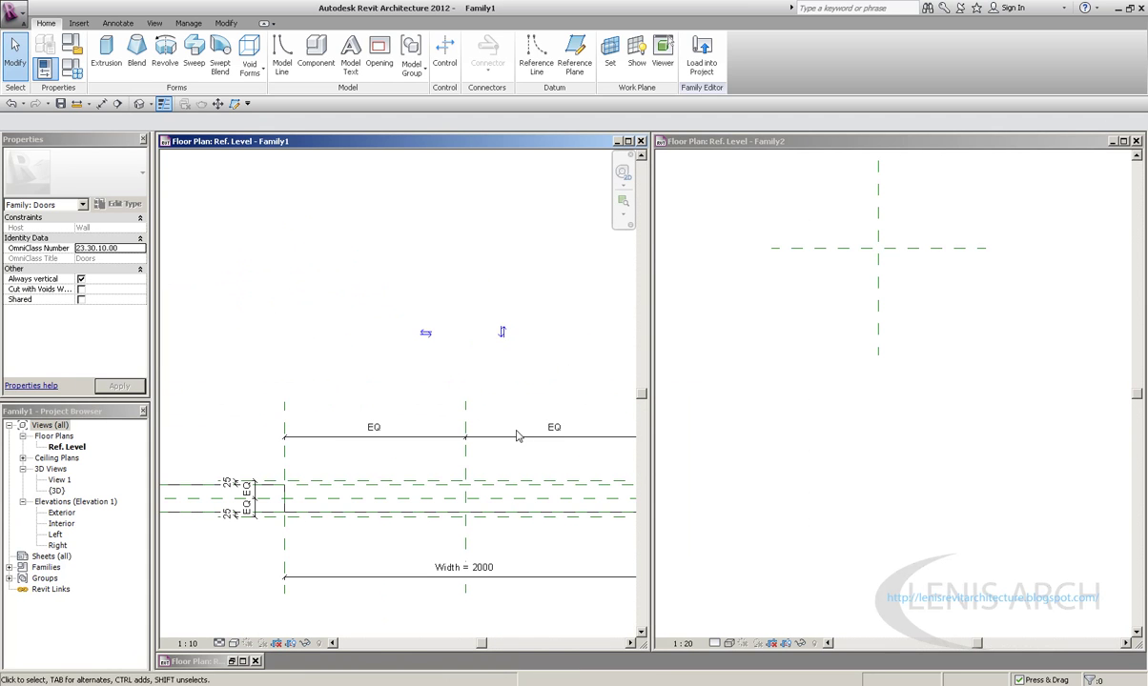
pyautogui.click(905, 335)
pyautogui.click(242, 660)
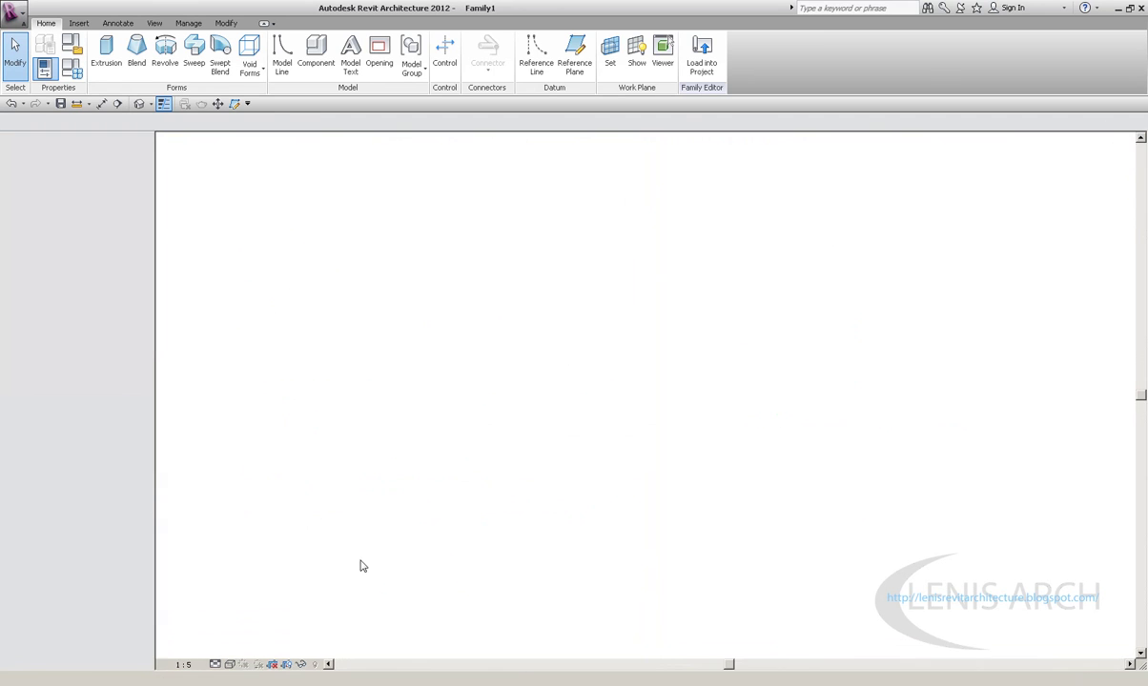
# Step: Review the door family's Family Types and 3D view, closing each afterwards
pyautogui.click(82, 78)
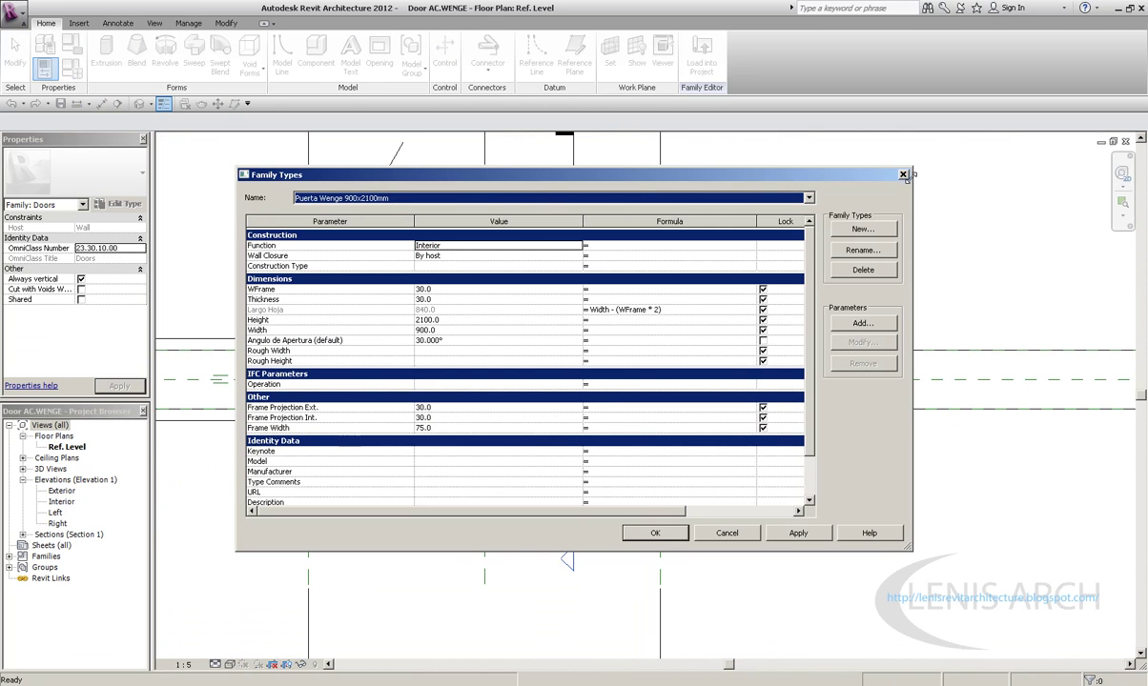
pyautogui.click(901, 175)
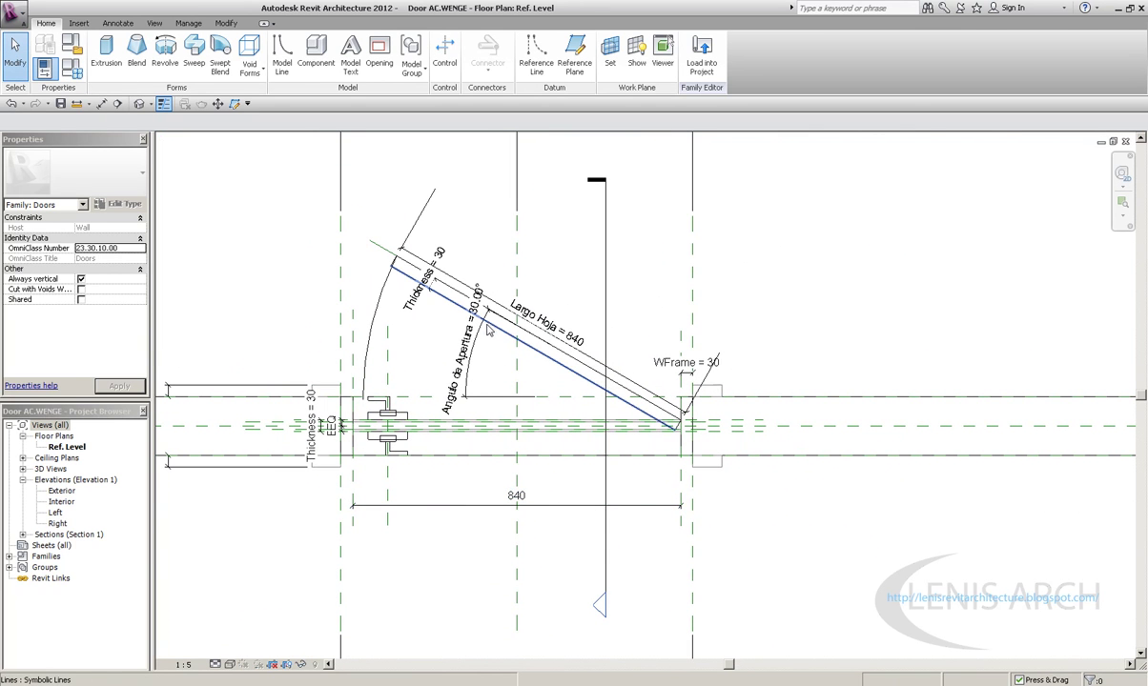
pyautogui.scroll(1, 508, 398)
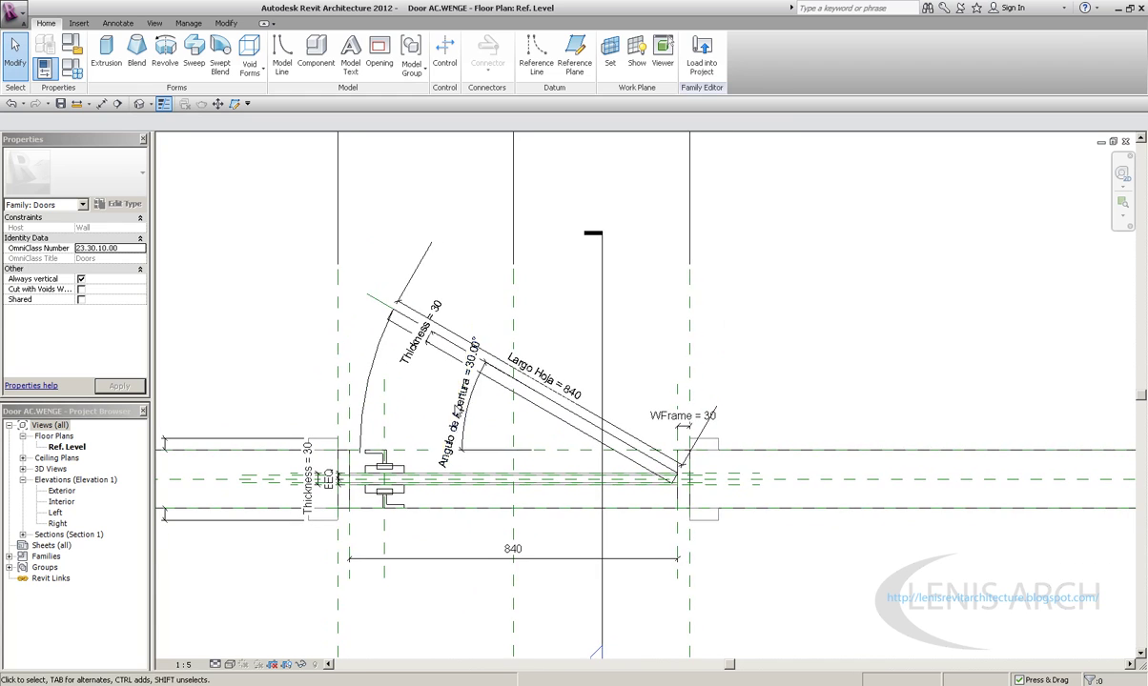
pyautogui.scroll(-2, 458, 393)
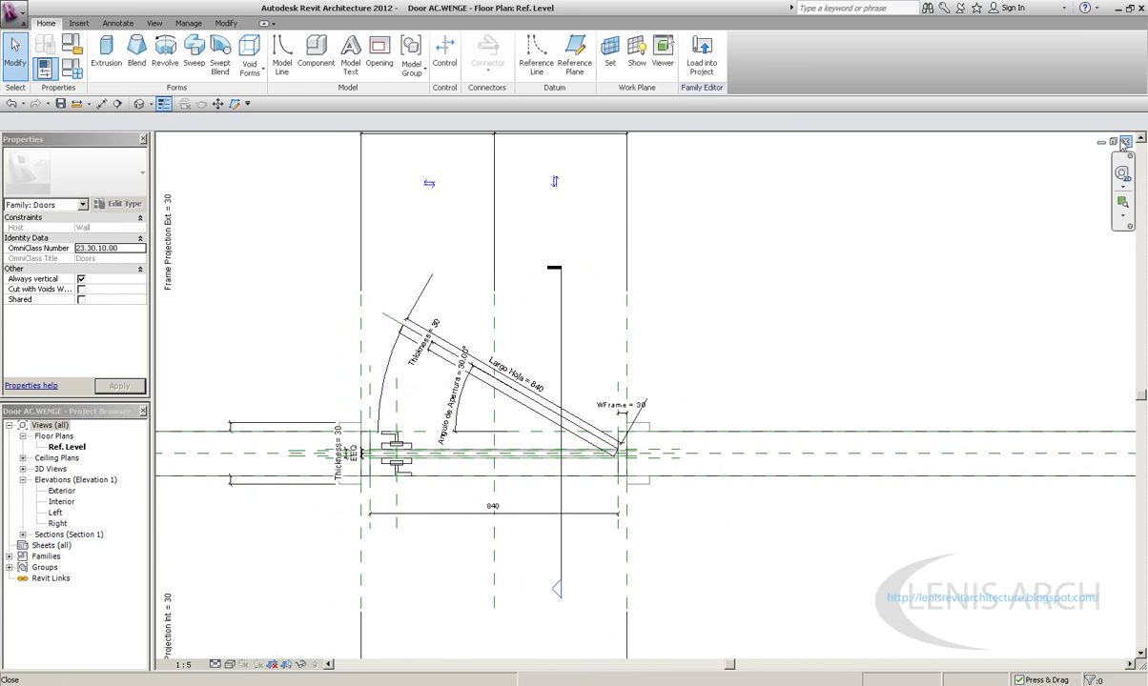
pyautogui.moveTo(194, 114); pyautogui.dragTo(176, 93, button='middle')
pyautogui.click(139, 104)
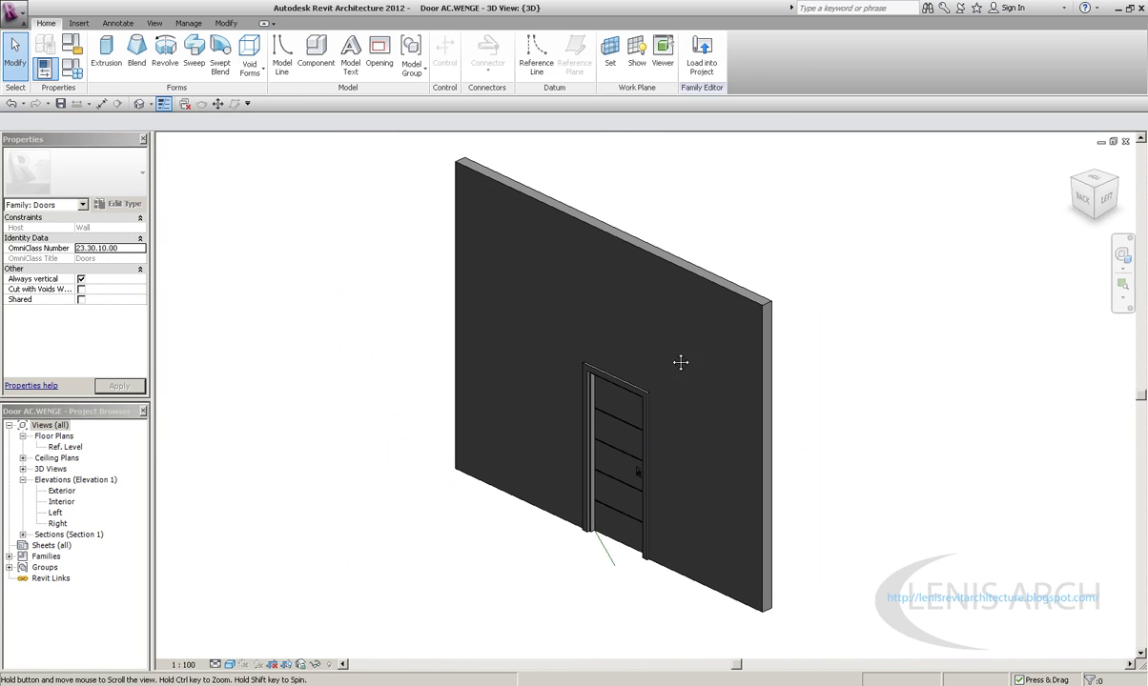
pyautogui.click(1124, 141)
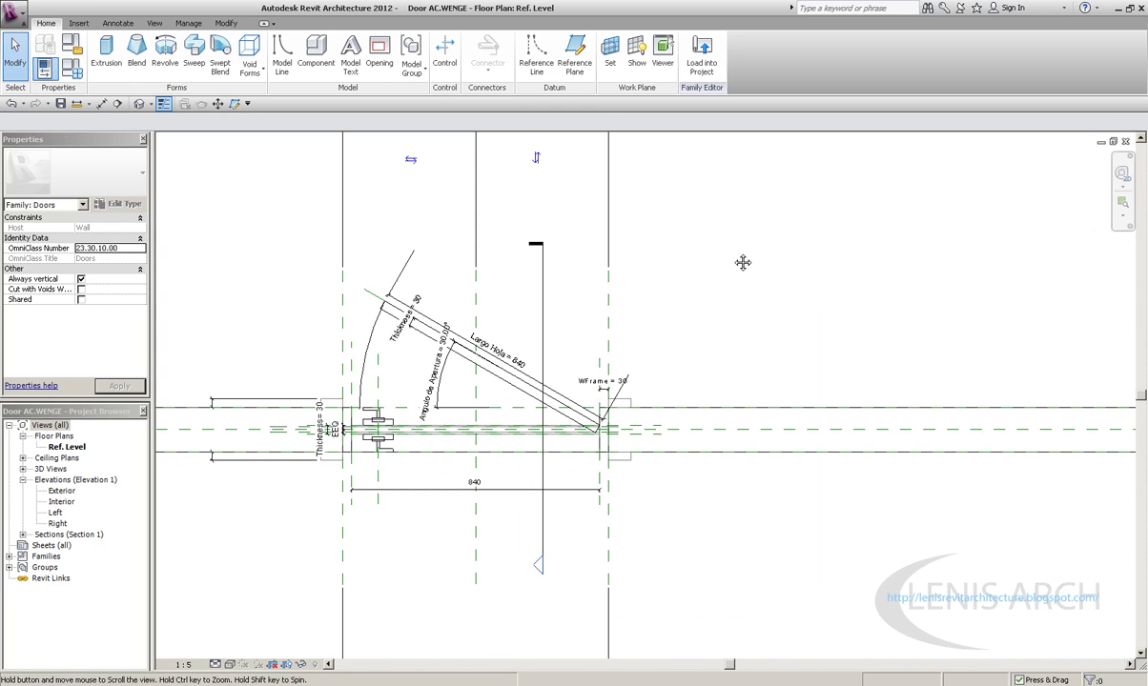
# Step: Tile the open views with WT, zoom all with ZA, and minimize the door plan to reveal Family2
pyautogui.press('w')
pyautogui.press('t')
pyautogui.press('z')
pyautogui.press('a')
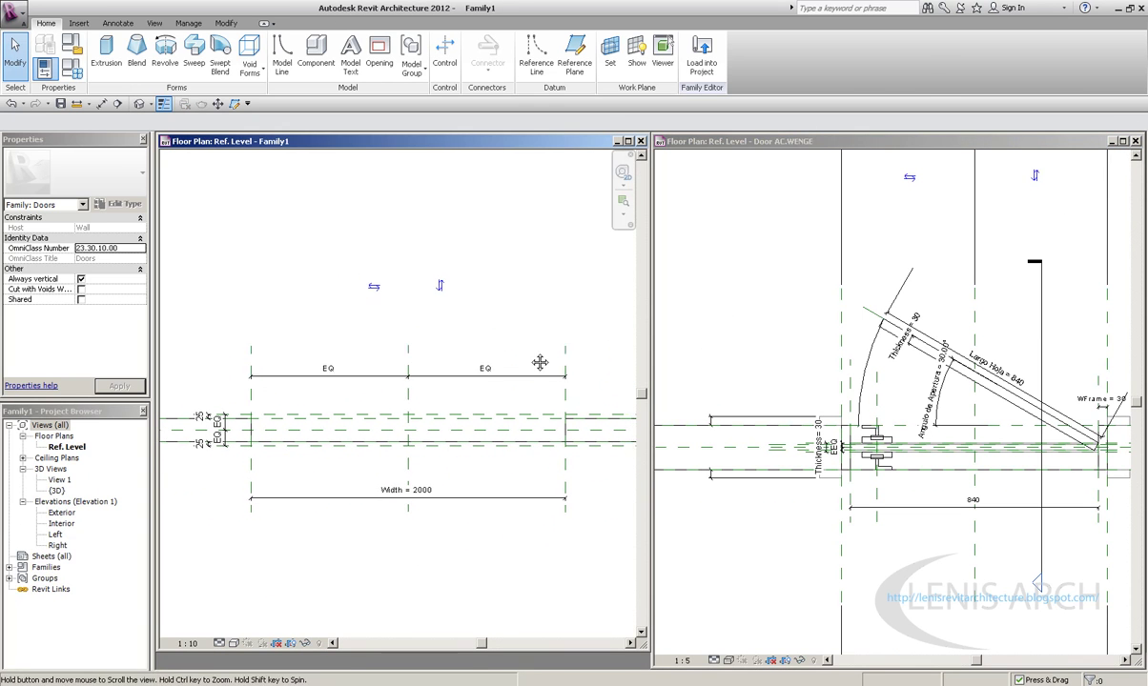
pyautogui.click(1111, 141)
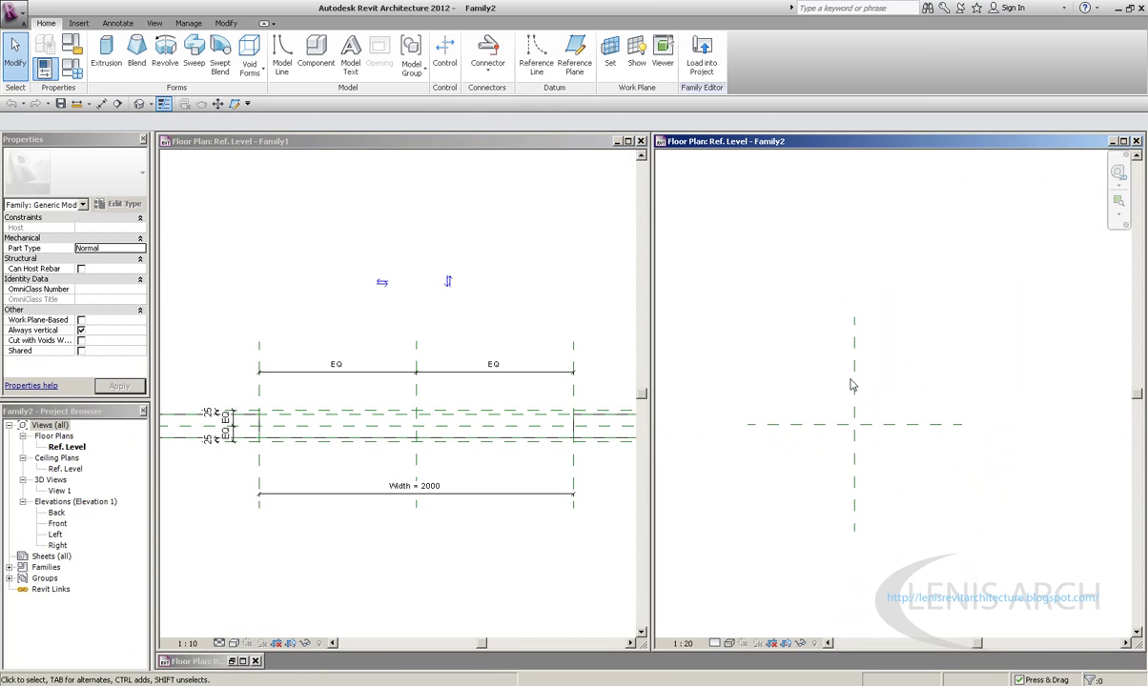
# Step: Draw two horizontal reference planes in Family2 with RP
pyautogui.press('r')
pyautogui.press('p')
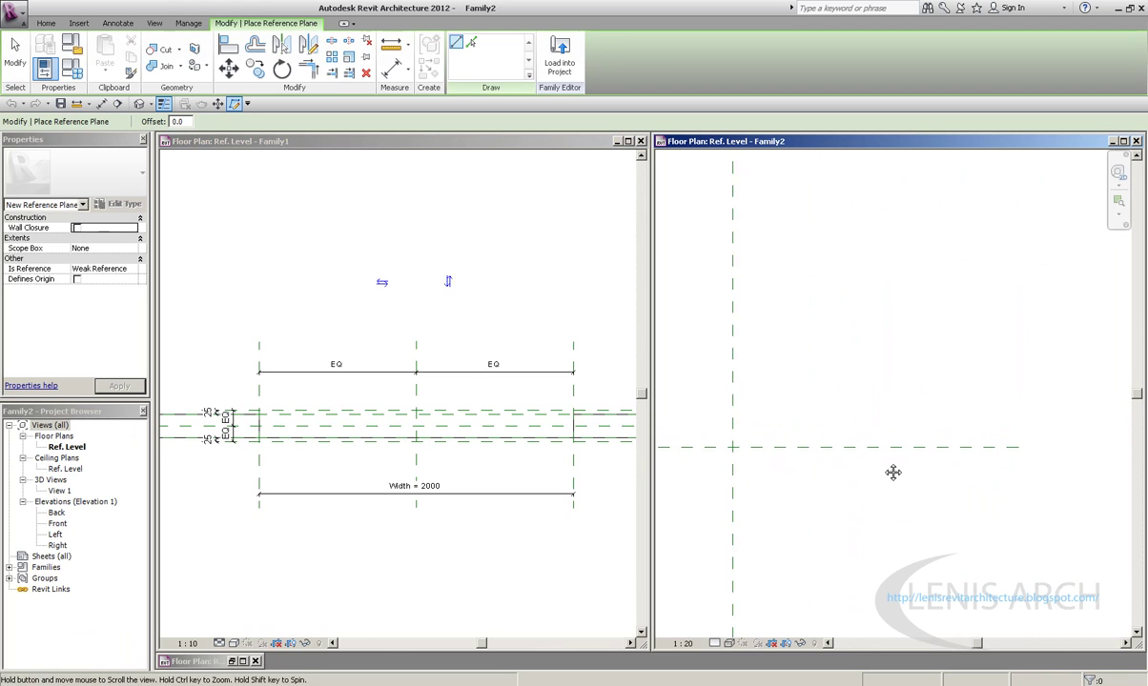
pyautogui.click(770, 417)
pyautogui.click(1007, 417)
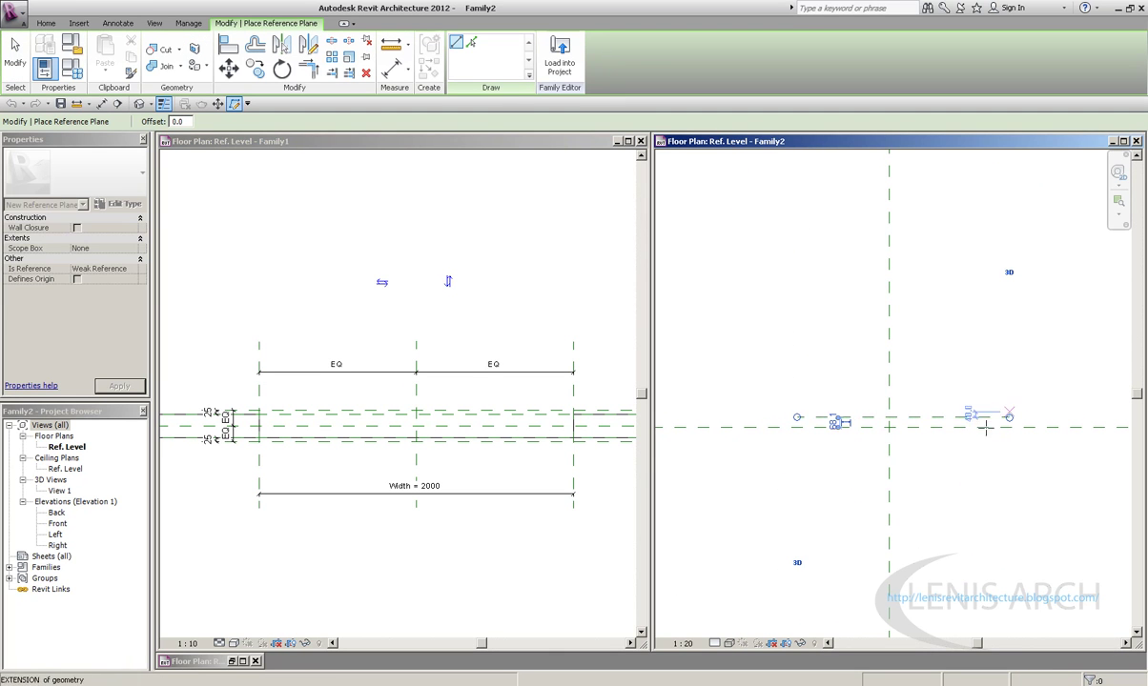
pyautogui.click(796, 437)
pyautogui.click(1007, 439)
pyautogui.scroll(2, 886, 439)
# Step: Place an equalized depth dimension across the three horizontal reference planes with DI
pyautogui.press('Escape')
pyautogui.press('d')
pyautogui.press('i')
pyautogui.click(834, 419)
pyautogui.click(812, 402)
pyautogui.click(815, 439)
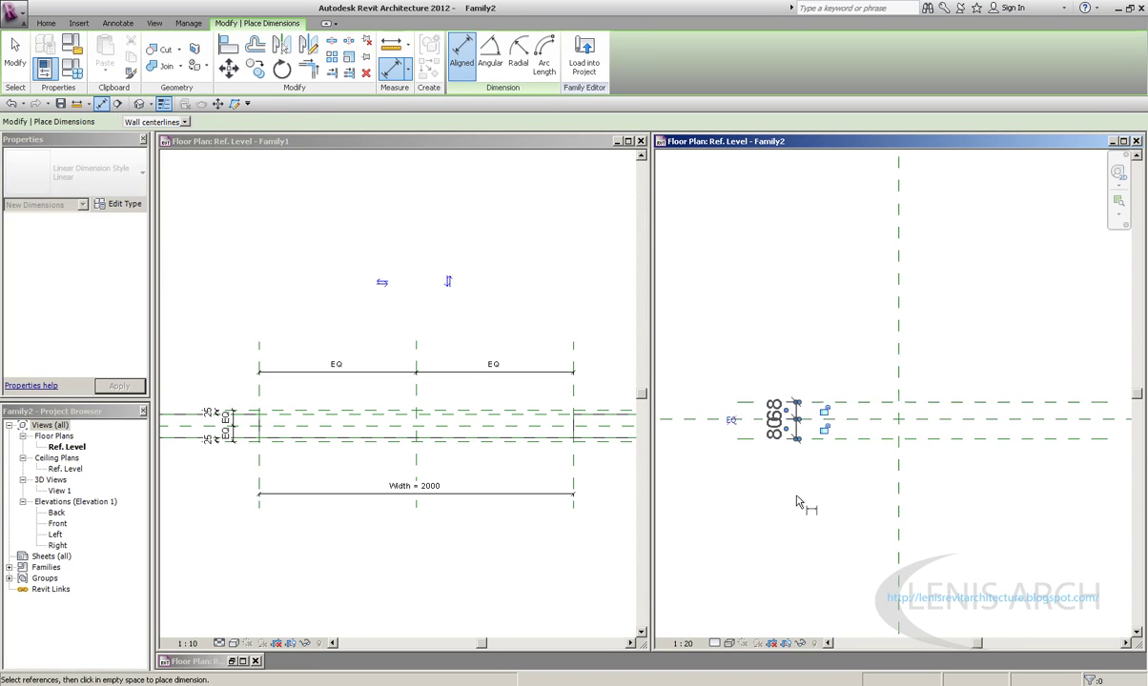
pyautogui.click(731, 419)
pyautogui.scroll(-1, 736, 436)
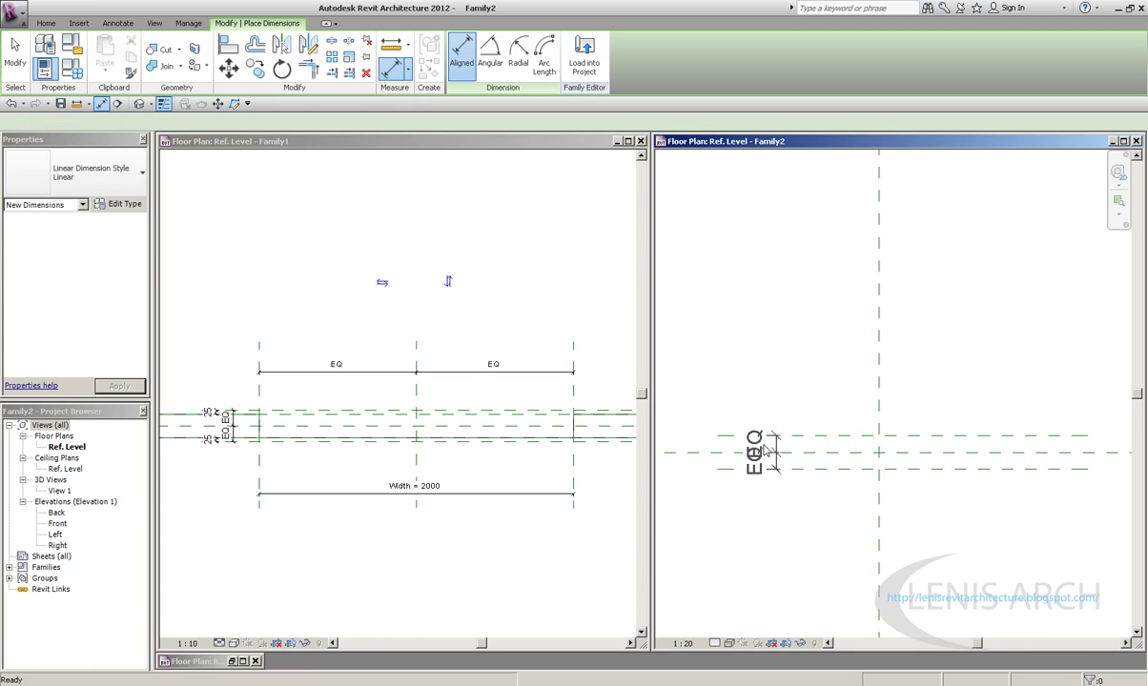
# Step: Draw a vertical reference plane on the right with RP
pyautogui.press('r')
pyautogui.press('p')
pyautogui.click(964, 415)
pyautogui.click(965, 496)
# Step: Dimension the three vertical reference planes with a width dimension string
pyautogui.press('d')
pyautogui.press('i')
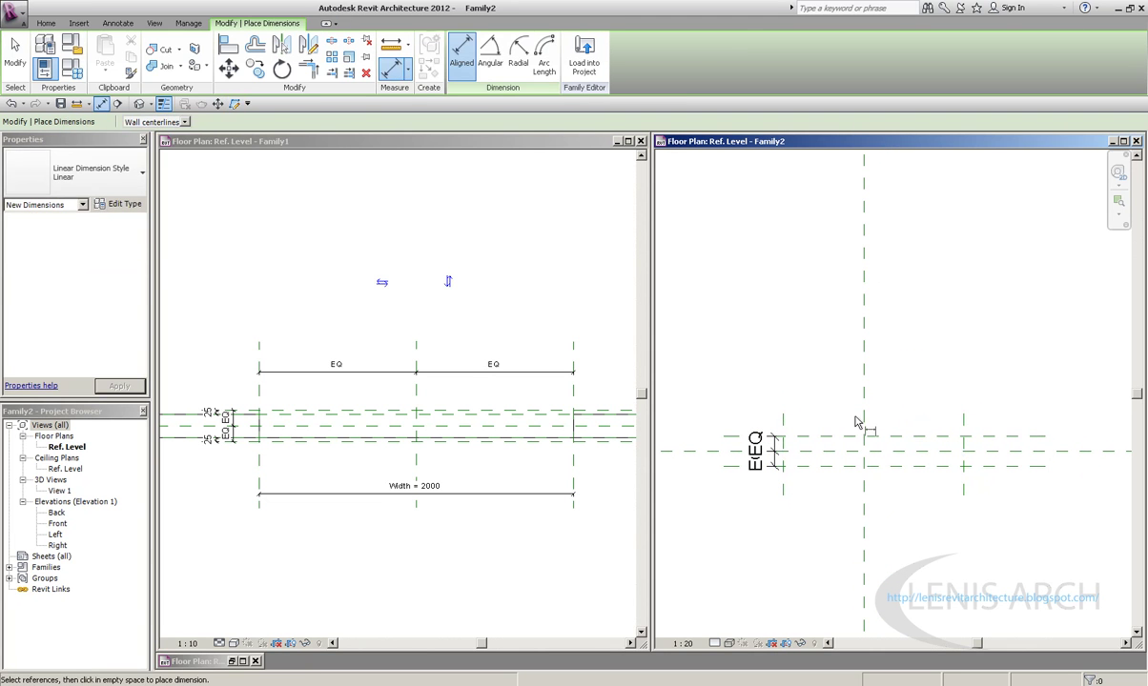
pyautogui.click(782, 423)
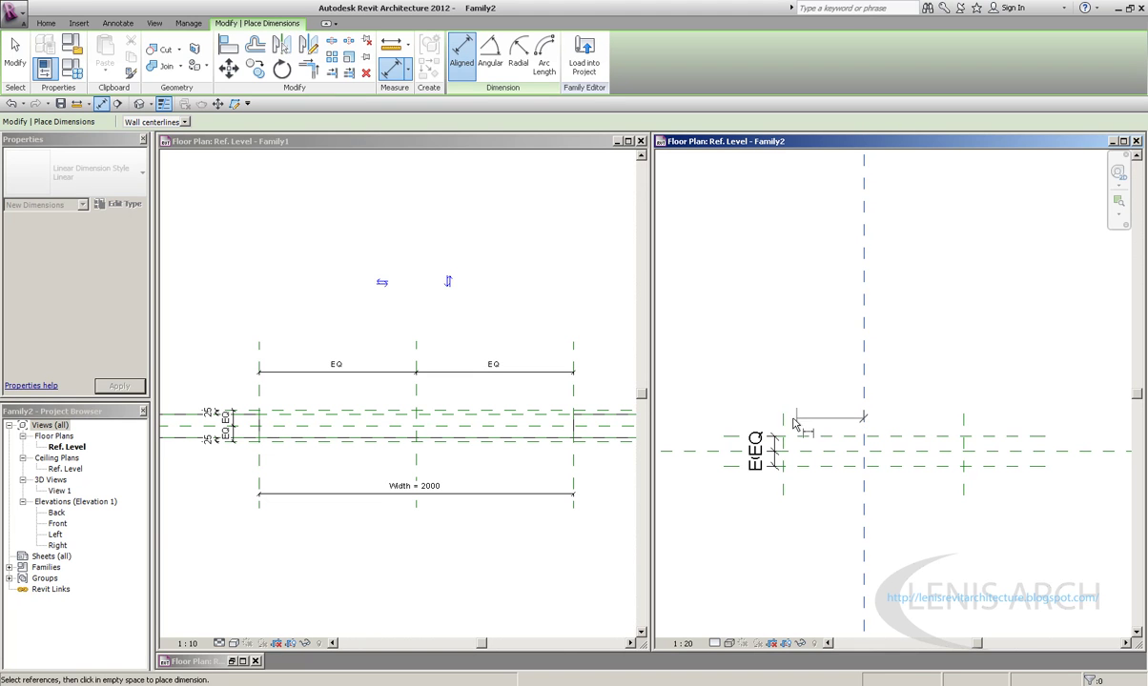
pyautogui.click(965, 431)
pyautogui.click(920, 435)
pyautogui.press('Escape')
pyautogui.press('Escape')
# Step: Toggle EQ on the width dimension so the vertical planes are evenly spaced
pyautogui.click(963, 393)
pyautogui.click(805, 479)
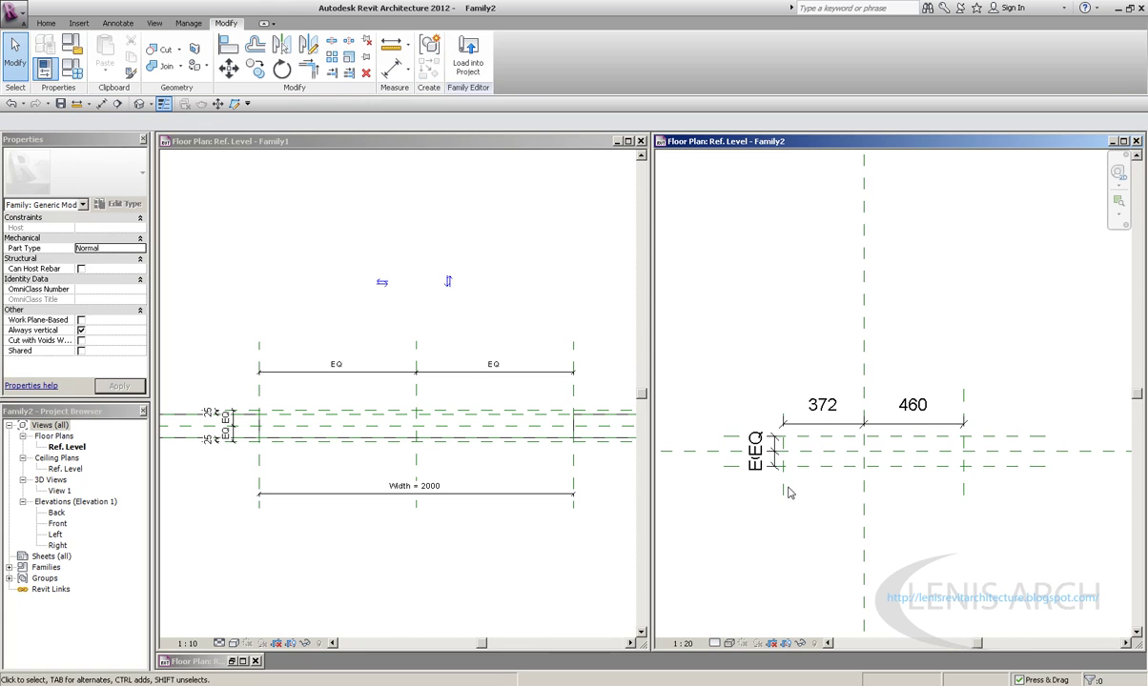
pyautogui.click(783, 477)
pyautogui.scroll(1, 844, 410)
pyautogui.press('Escape')
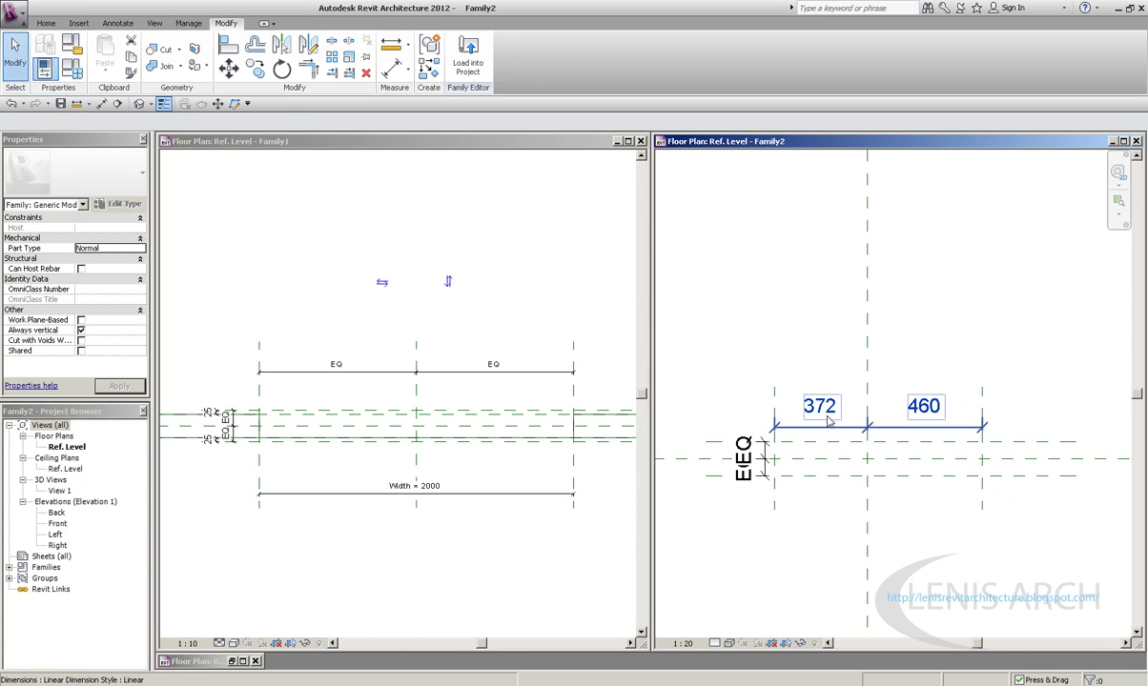
pyautogui.click(827, 423)
pyautogui.click(877, 365)
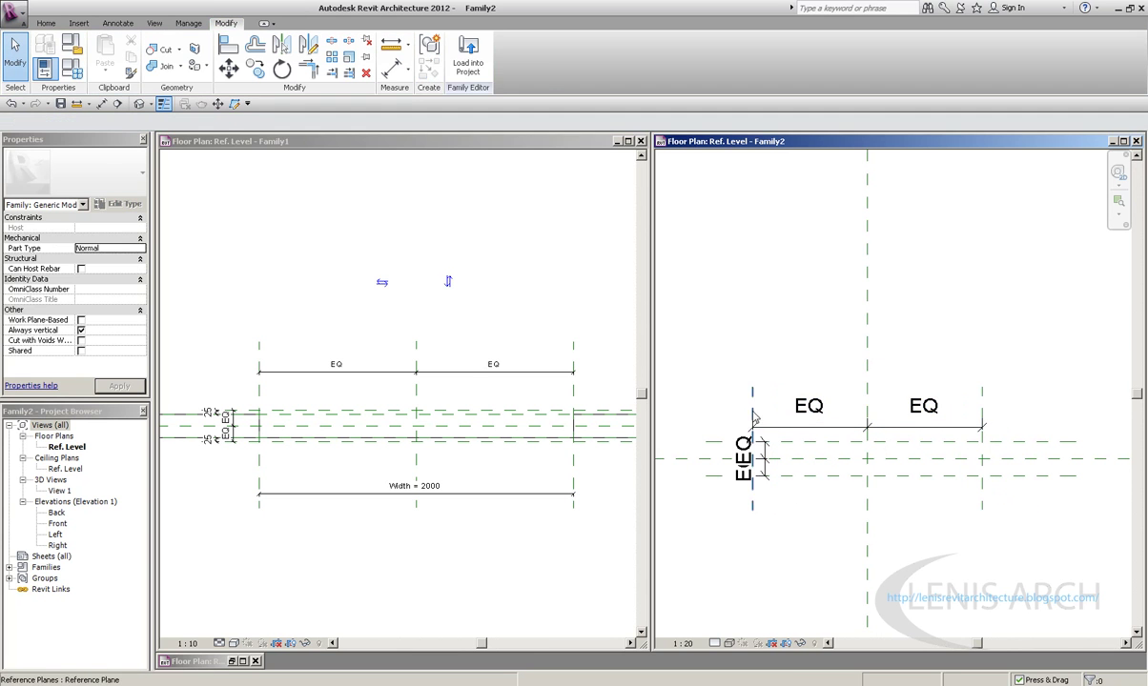
pyautogui.click(717, 340)
# Step: Extend the outer horizontal reference plane further to the left
pyautogui.click(672, 440)
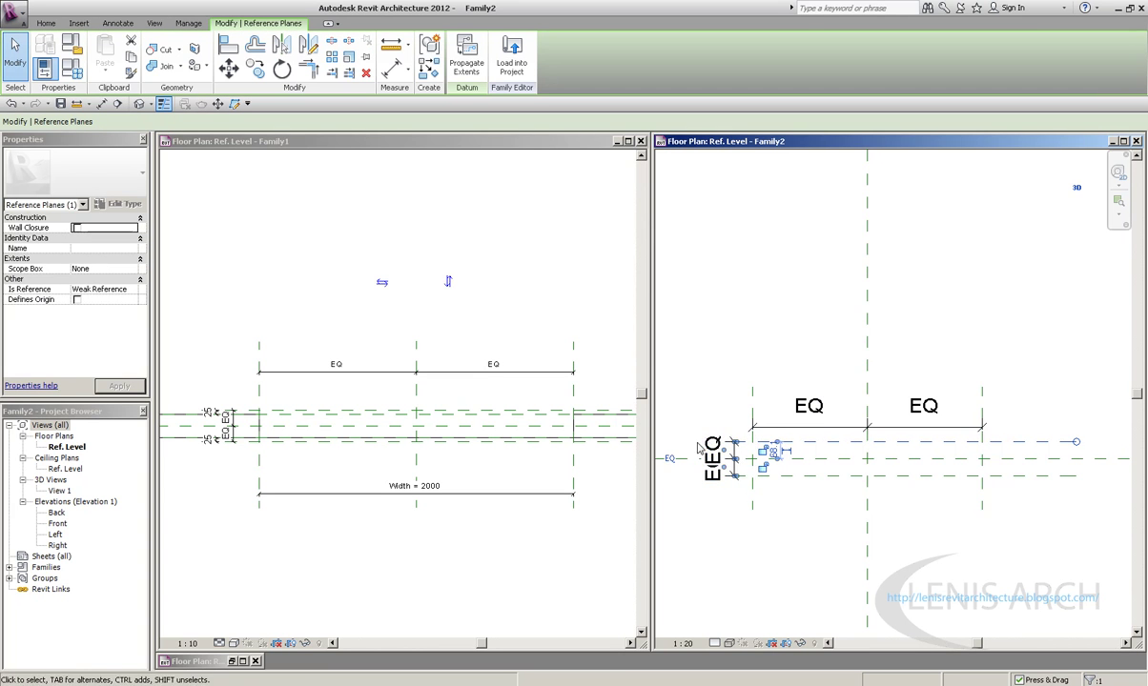
pyautogui.scroll(2, 704, 436)
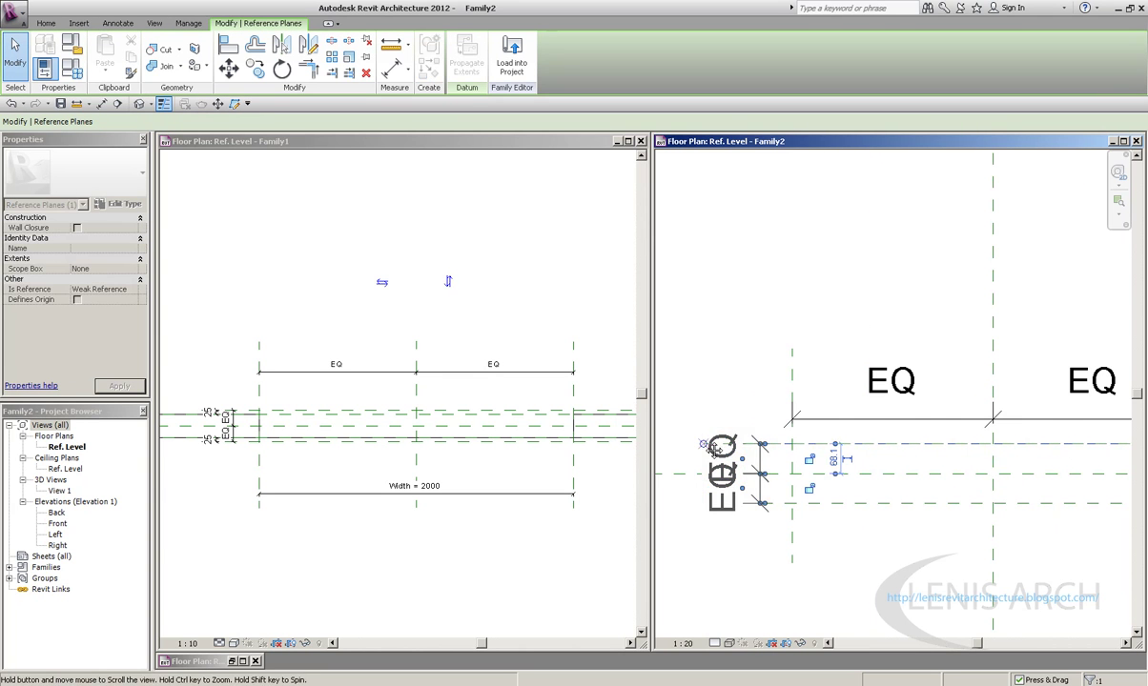
pyautogui.moveTo(713, 459); pyautogui.dragTo(930, 448, button='middle')
pyautogui.press('Escape')
pyautogui.click(1074, 495)
pyautogui.moveTo(922, 499); pyautogui.dragTo(676, 512)
pyautogui.scroll(-2, 922, 325)
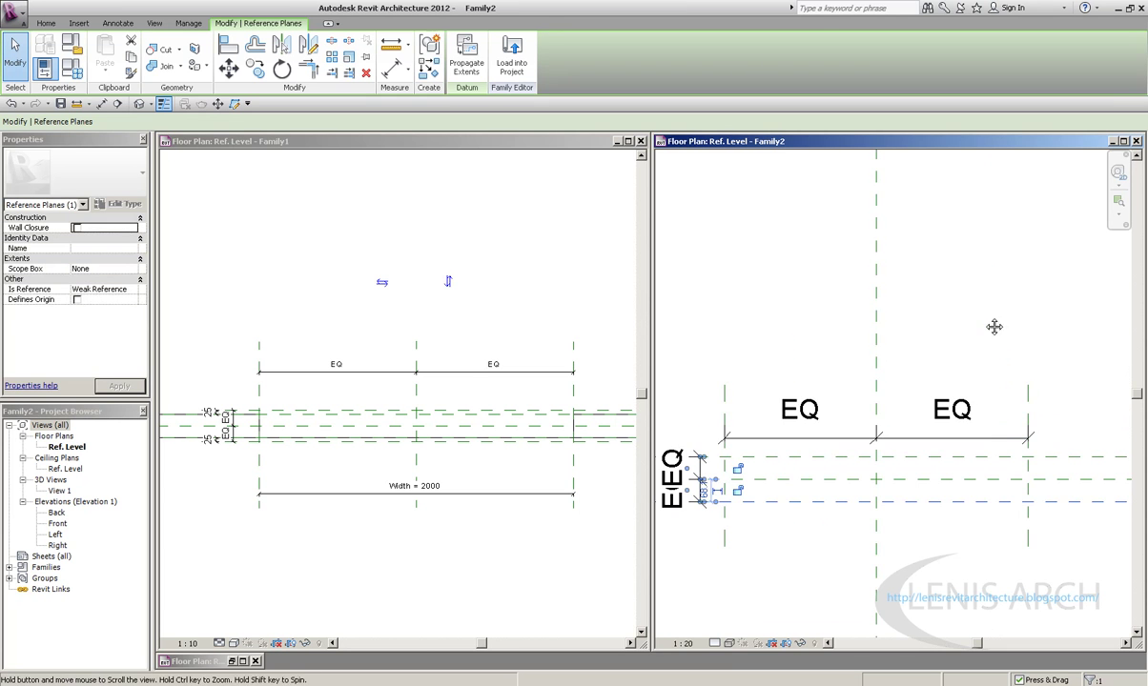
pyautogui.click(1017, 341)
# Step: Maximize the plan view and recentre the reference planes and EQ dimensions
pyautogui.doubleClick(907, 143)
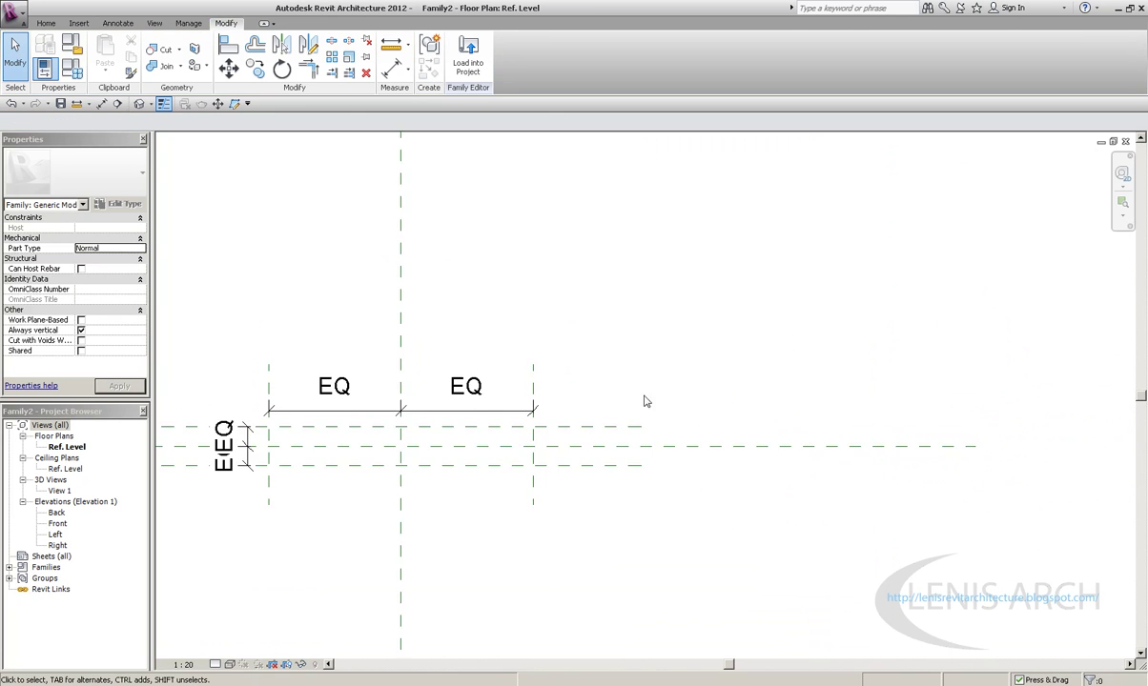
pyautogui.click(513, 357)
pyautogui.click(741, 343)
pyautogui.scroll(-1, 737, 364)
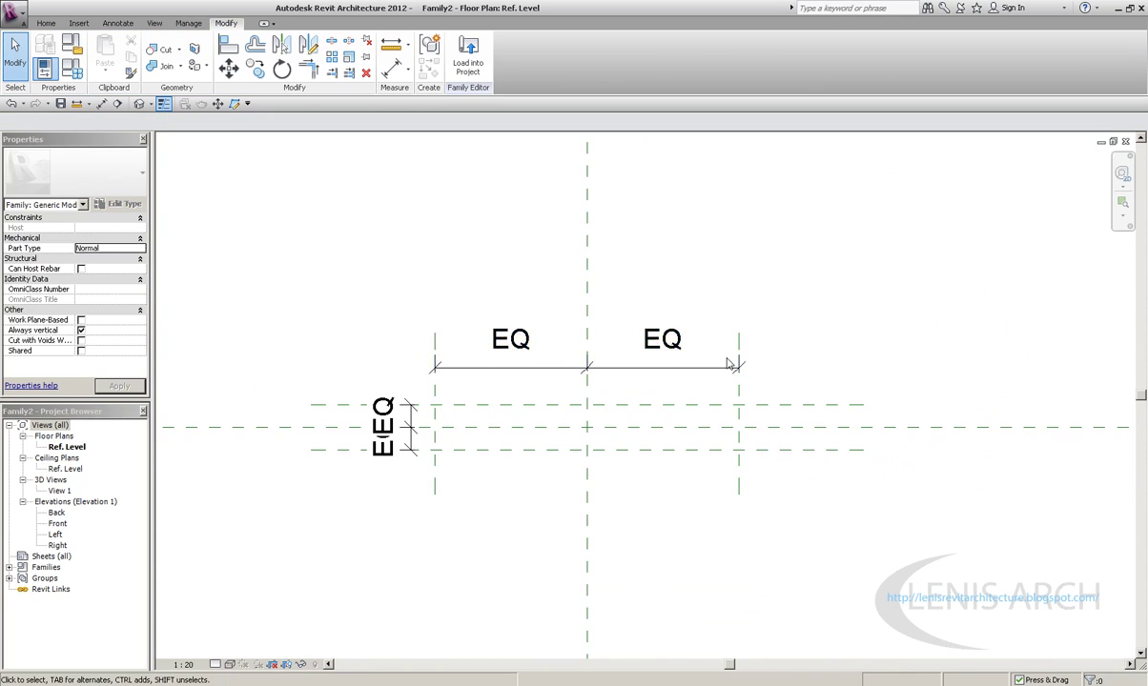
pyautogui.moveTo(737, 364); pyautogui.dragTo(883, 466, button='middle')
pyautogui.scroll(-1, 469, 409)
pyautogui.scroll(3, 735, 418)
pyautogui.scroll(-2, 735, 417)
pyautogui.scroll(2, 512, 398)
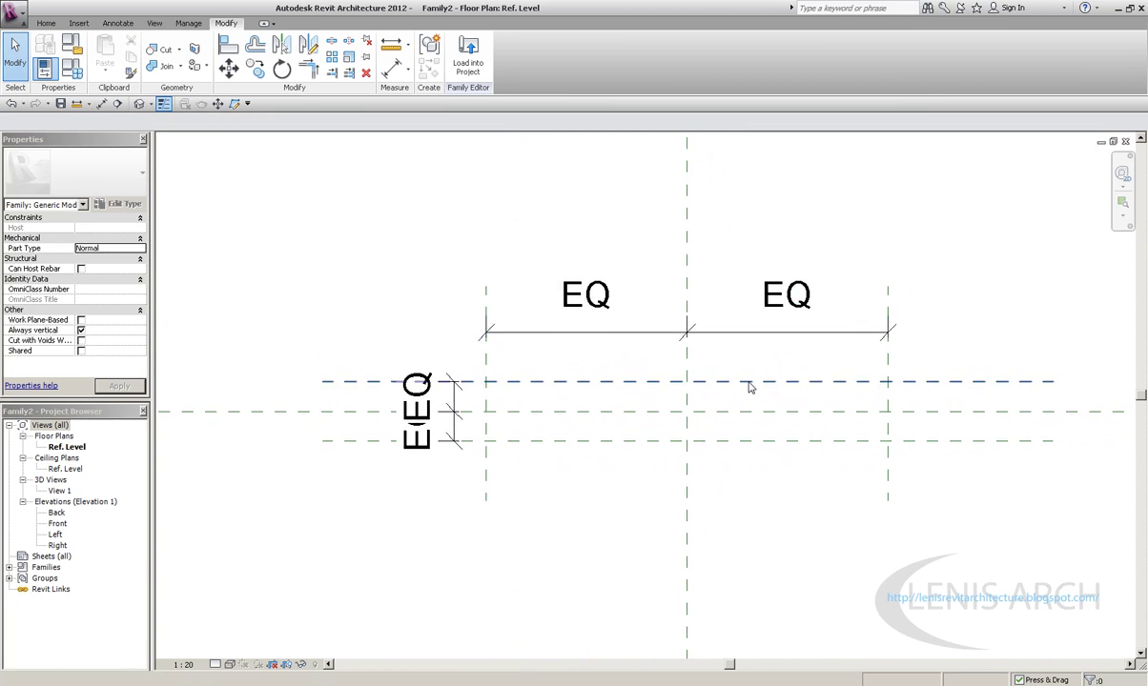
pyautogui.scroll(-1, 745, 384)
# Step: Place a 920 overall dimension between the left and right vertical reference planes
pyautogui.press('i')
pyautogui.click(543, 469)
pyautogui.click(848, 469)
pyautogui.click(907, 472)
pyautogui.press('Escape')
pyautogui.press('Escape')
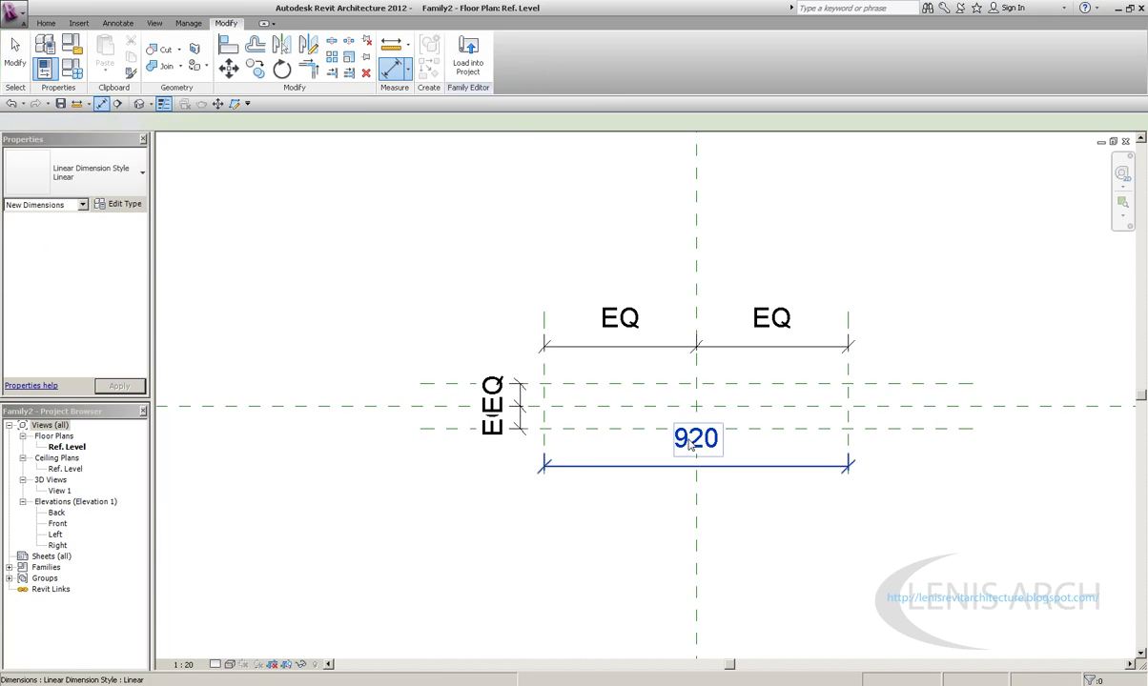
pyautogui.moveTo(686, 435); pyautogui.dragTo(691, 426)
pyautogui.moveTo(563, 382); pyautogui.dragTo(526, 500)
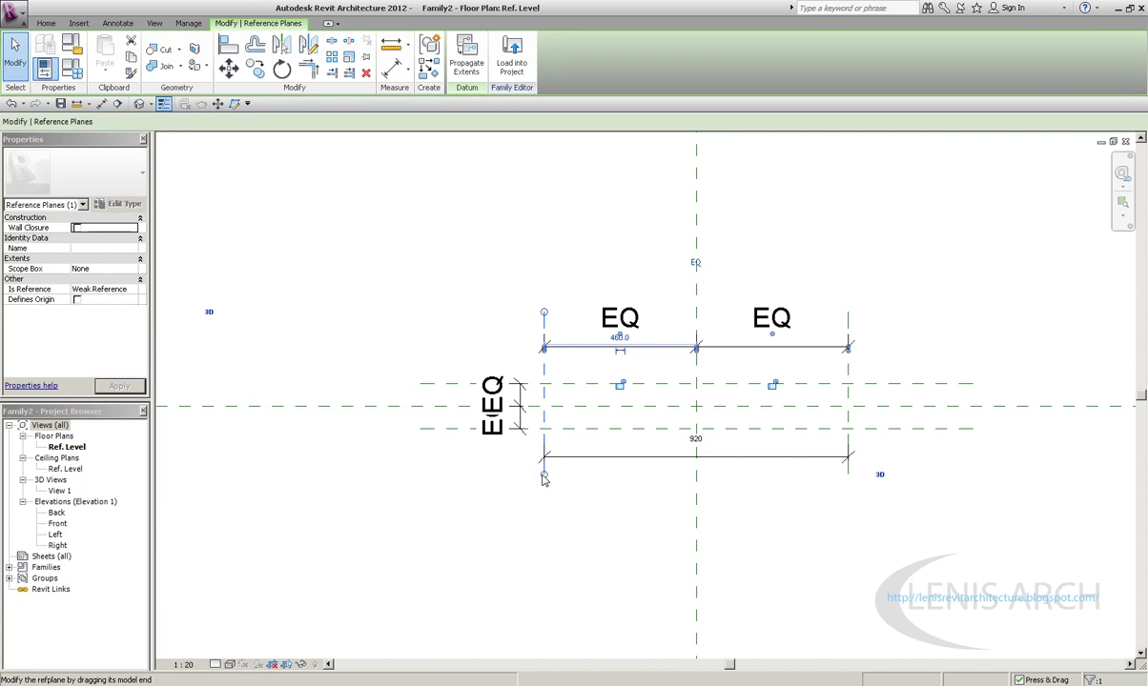
pyautogui.moveTo(574, 545); pyautogui.dragTo(606, 534, button='middle')
# Step: Move the 920 dimension lower, below the vertical reference planes
pyautogui.press('Escape')
pyautogui.click(885, 331)
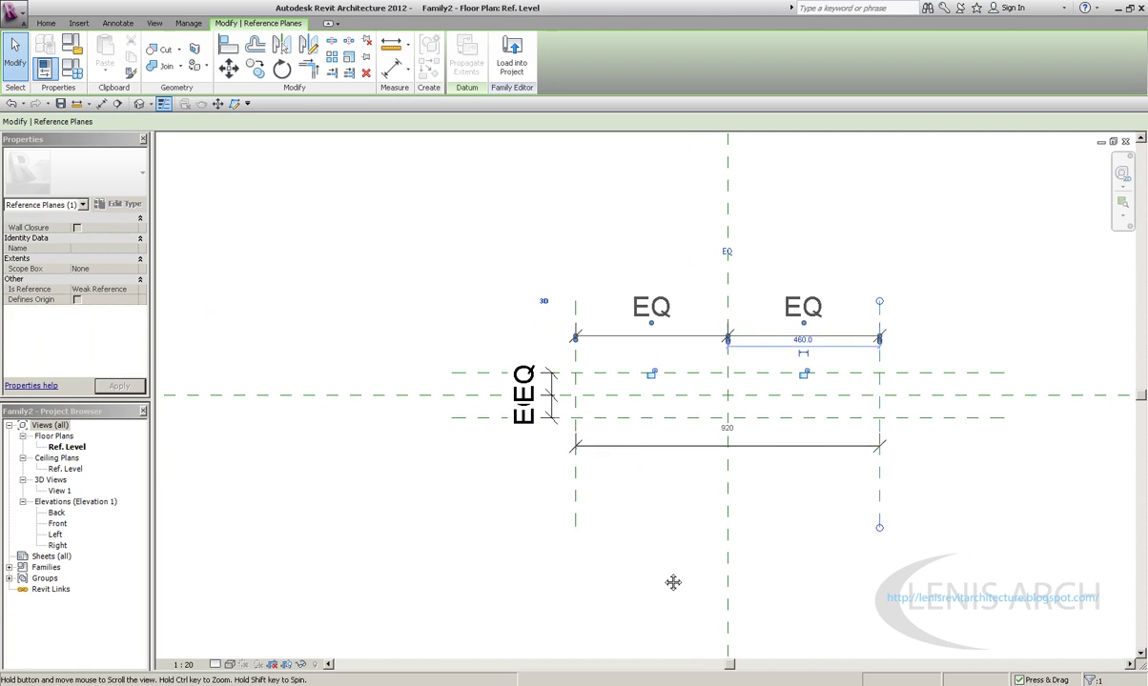
pyautogui.press('Escape')
pyautogui.moveTo(679, 395); pyautogui.dragTo(669, 419, button='middle')
pyautogui.moveTo(705, 441); pyautogui.dragTo(705, 470)
pyautogui.scroll(-1, 705, 469)
pyautogui.click(559, 529)
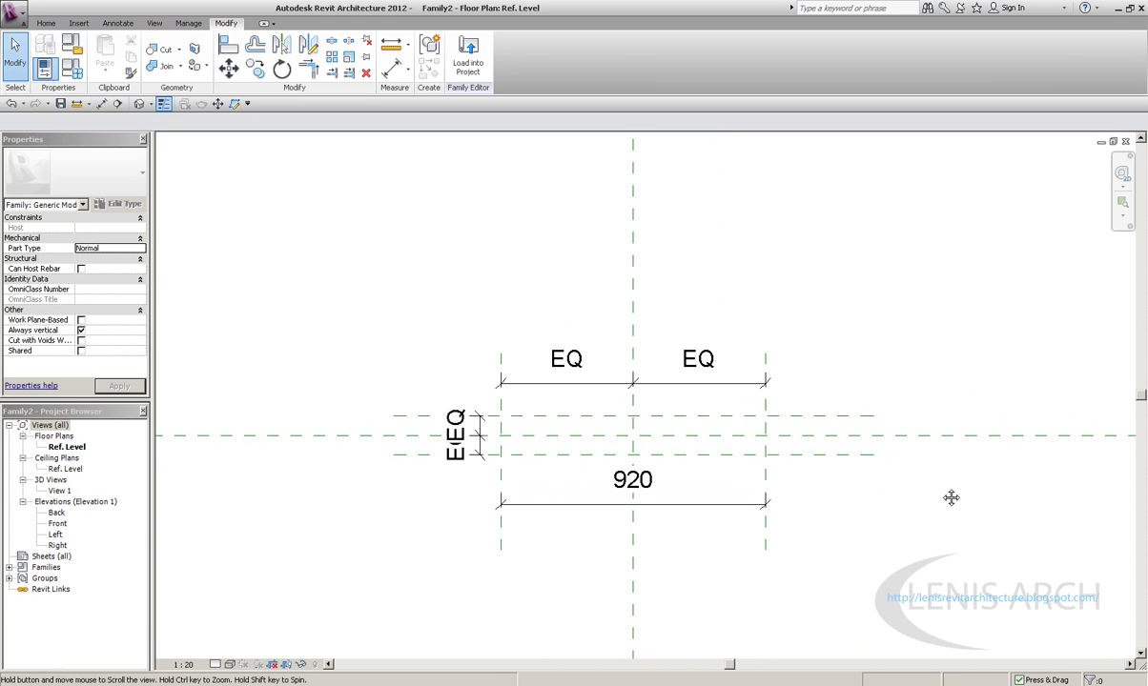
pyautogui.click(764, 497)
pyautogui.press('Escape')
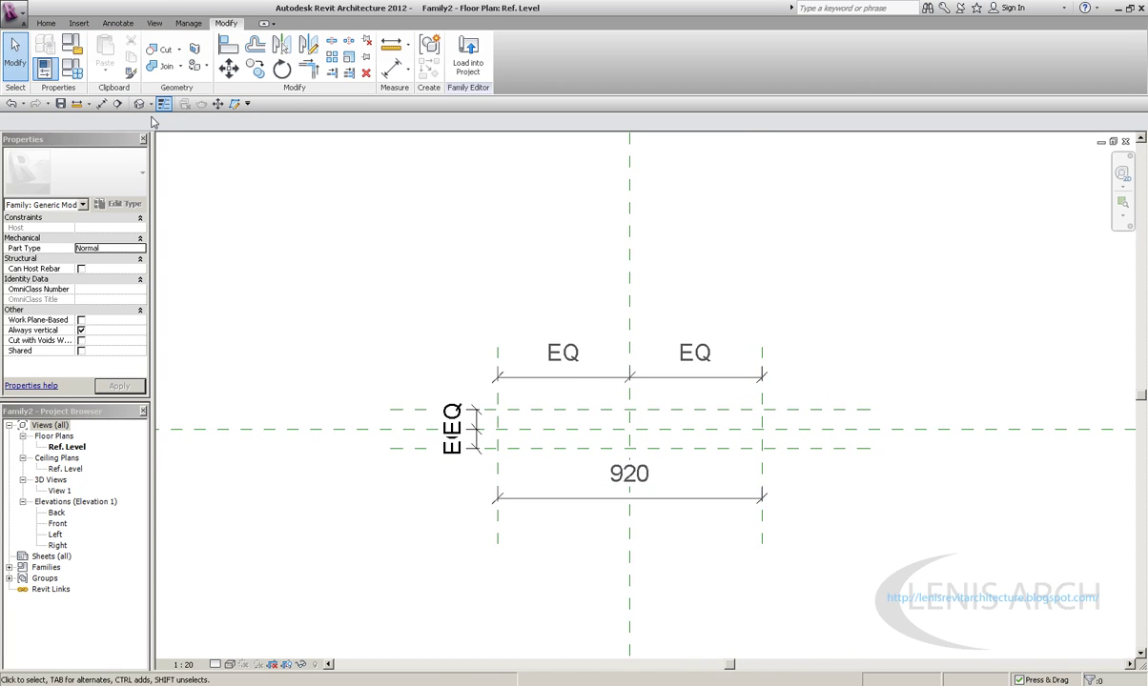
# Step: Select the 920 dimension and choose <Add parameter...> from its Label list
pyautogui.click(71, 68)
pyautogui.click(903, 176)
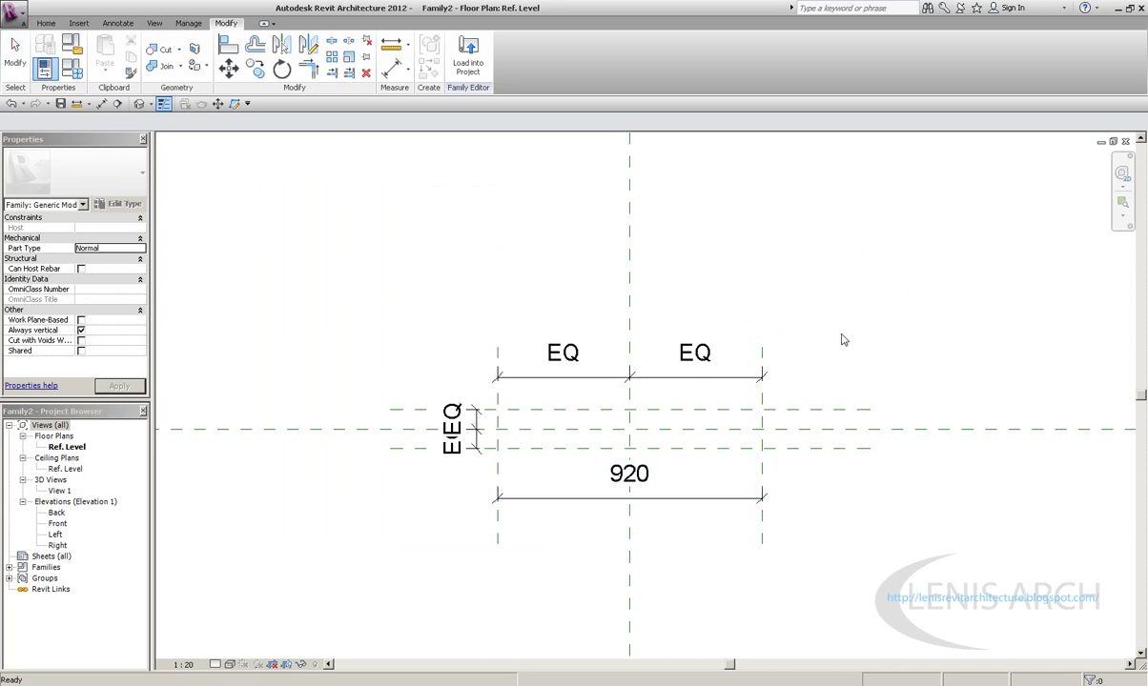
pyautogui.click(624, 473)
pyautogui.click(308, 141)
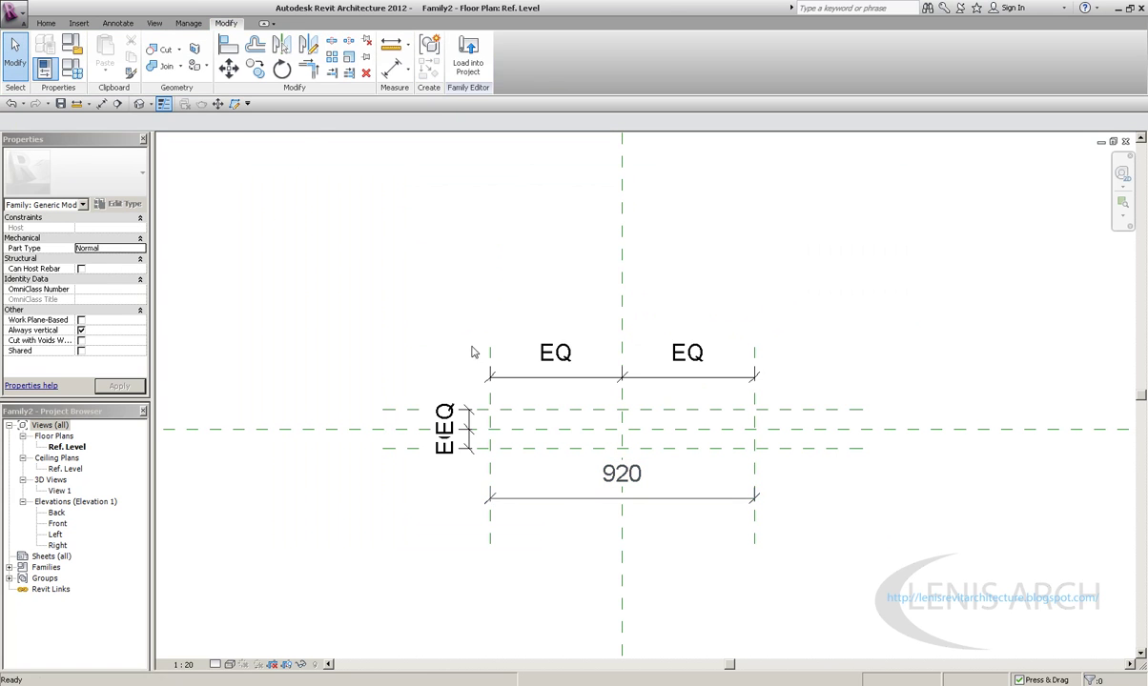
pyautogui.click(621, 473)
pyautogui.click(324, 122)
pyautogui.click(324, 144)
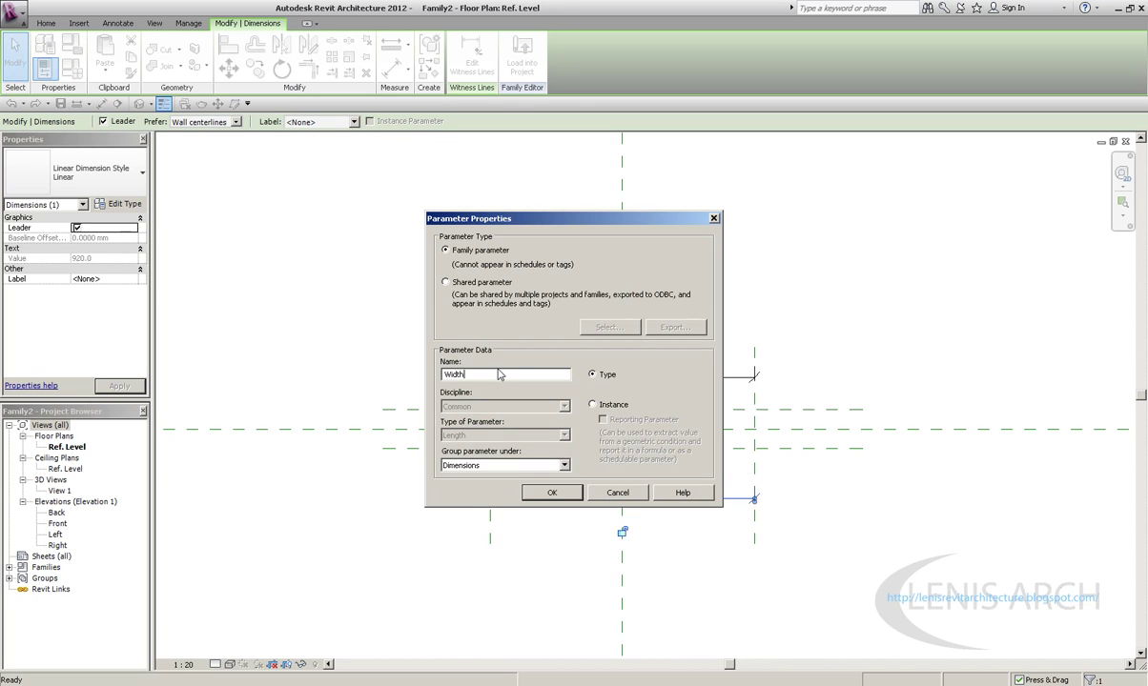
# Step: Confirm the Width parameter, then dimension the top and bottom horizontal reference planes
pyautogui.click(565, 492)
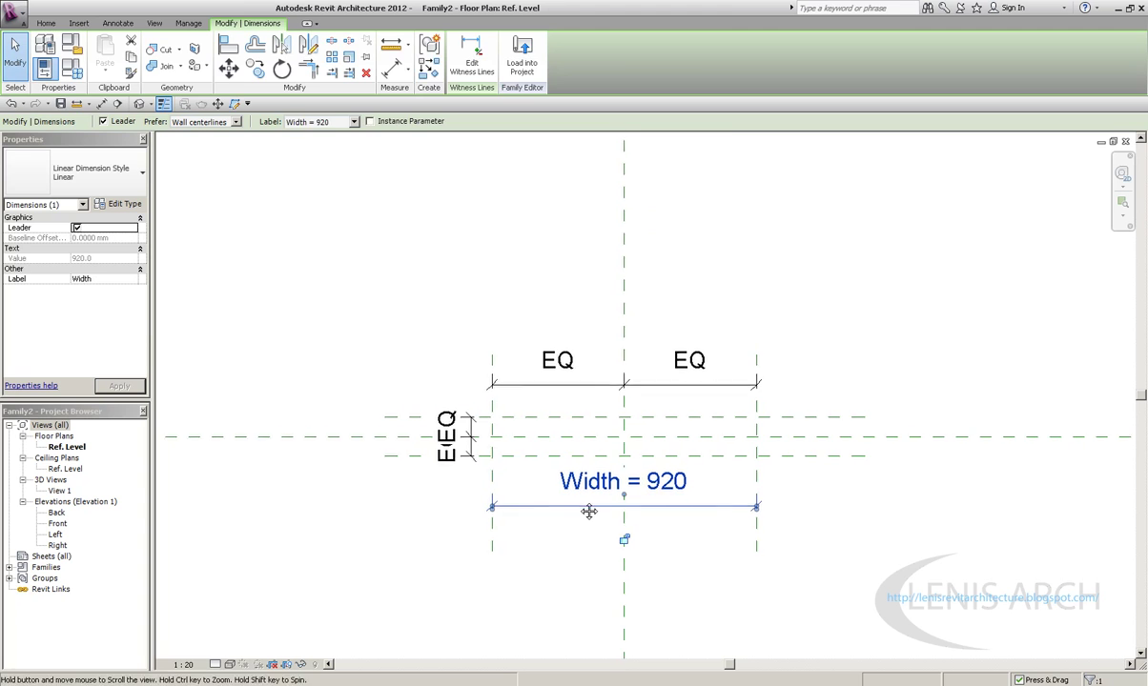
pyautogui.click(544, 407)
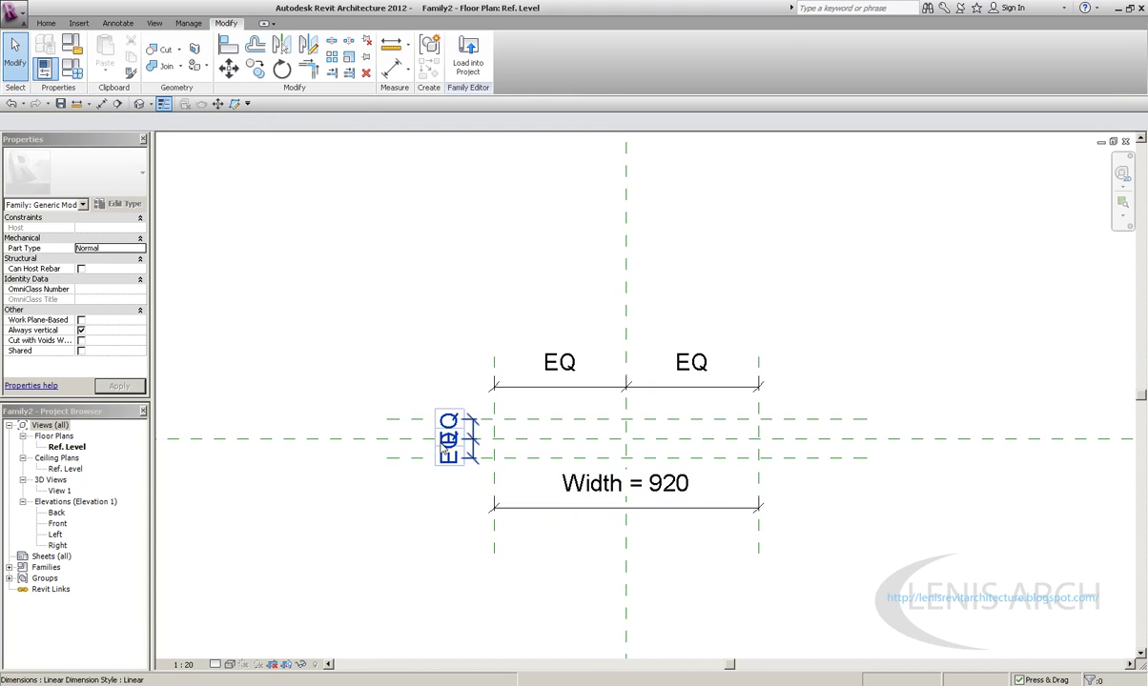
pyautogui.press('d')
pyautogui.press('i')
pyautogui.click(410, 419)
pyautogui.click(412, 459)
pyautogui.click(420, 524)
pyautogui.press('Escape')
# Step: Label the new 136 dimension with a new Depth parameter
pyautogui.click(324, 121)
pyautogui.click(315, 149)
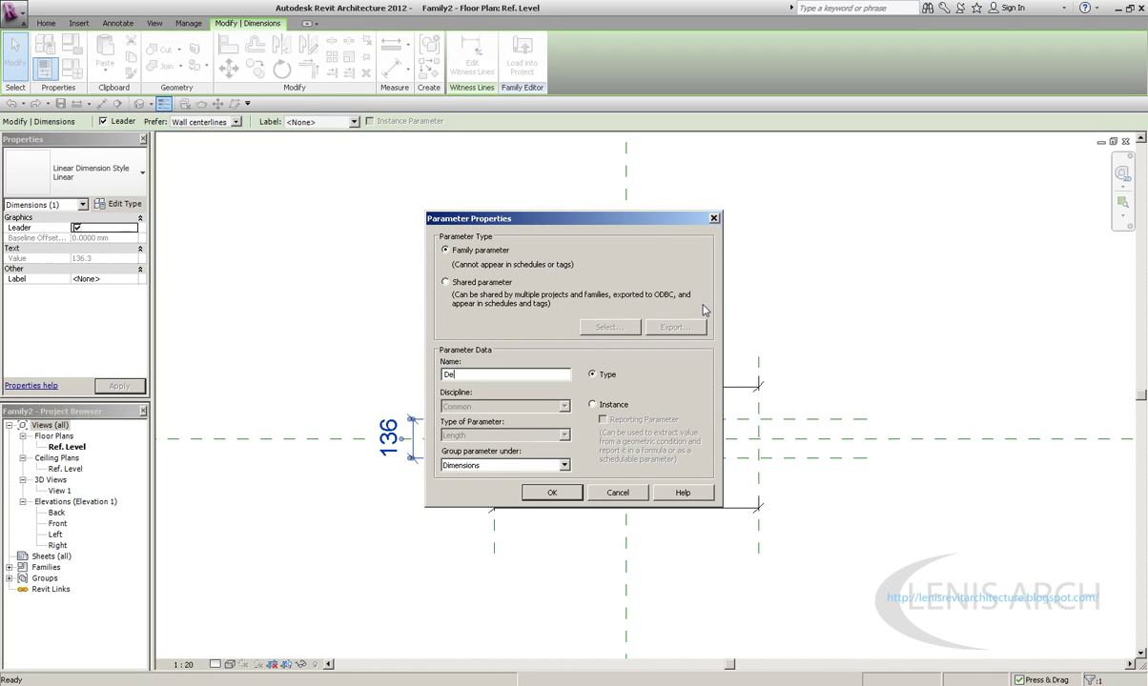
pyautogui.click(550, 492)
pyautogui.press('Escape')
# Step: Reposition the Depth dimension and check the top and bottom horizontal reference planes
pyautogui.click(391, 391)
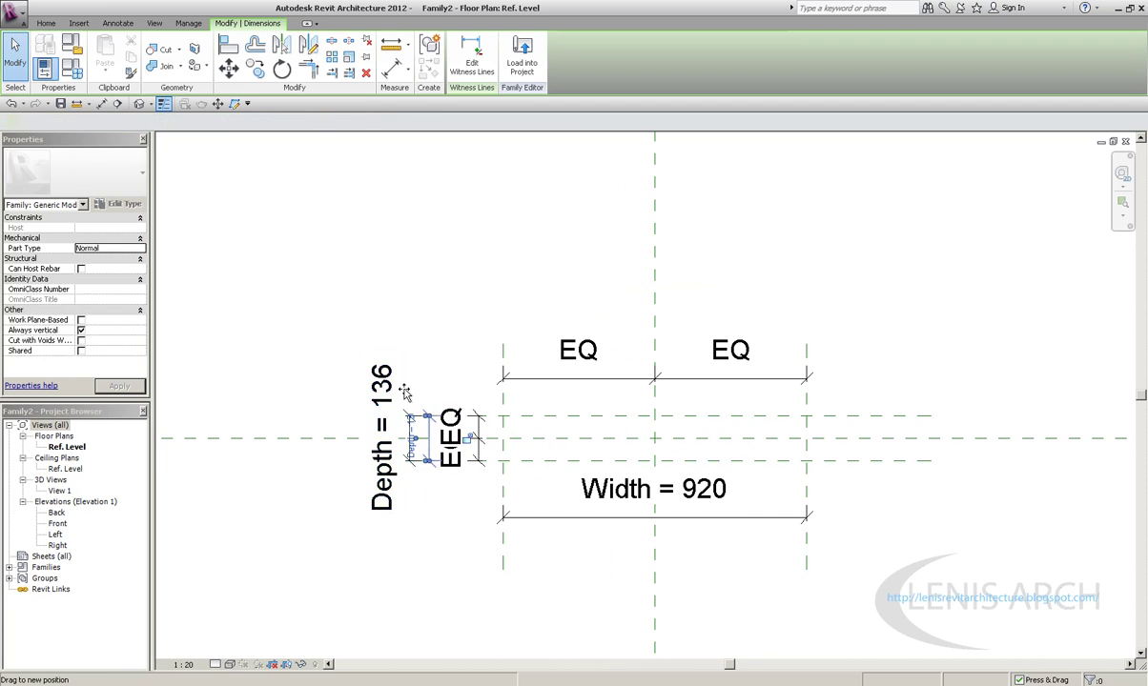
pyautogui.scroll(1, 387, 407)
pyautogui.click(363, 426)
pyautogui.press('Escape')
pyautogui.click(374, 471)
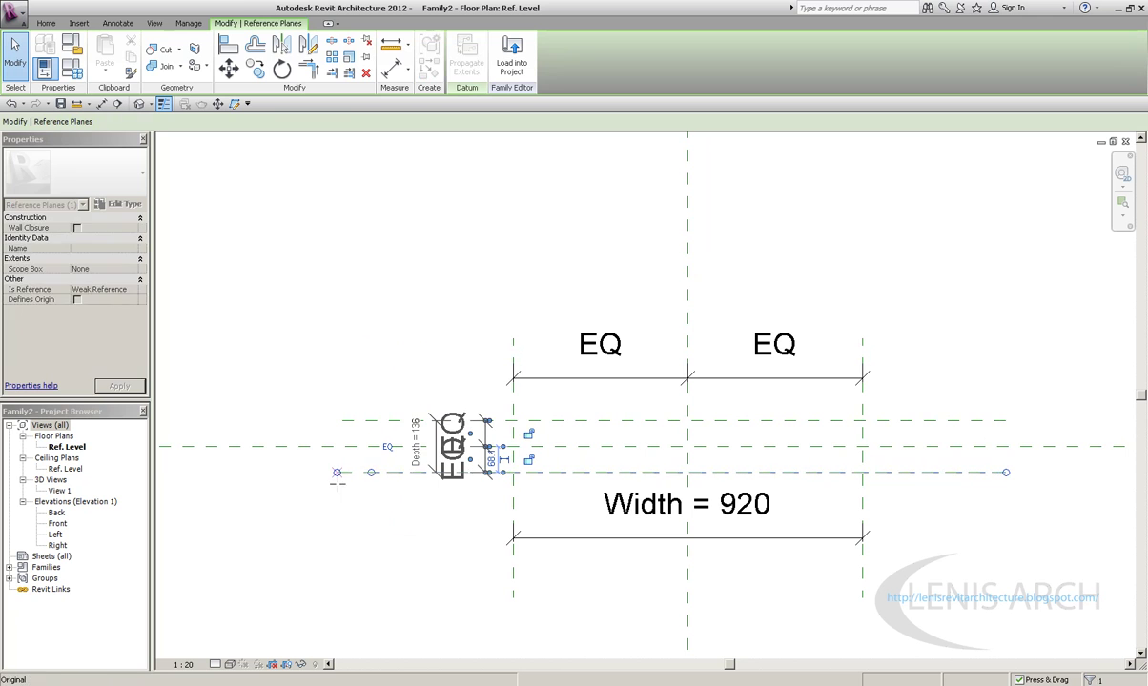
pyautogui.click(350, 474)
pyautogui.click(350, 472)
pyautogui.press('Escape')
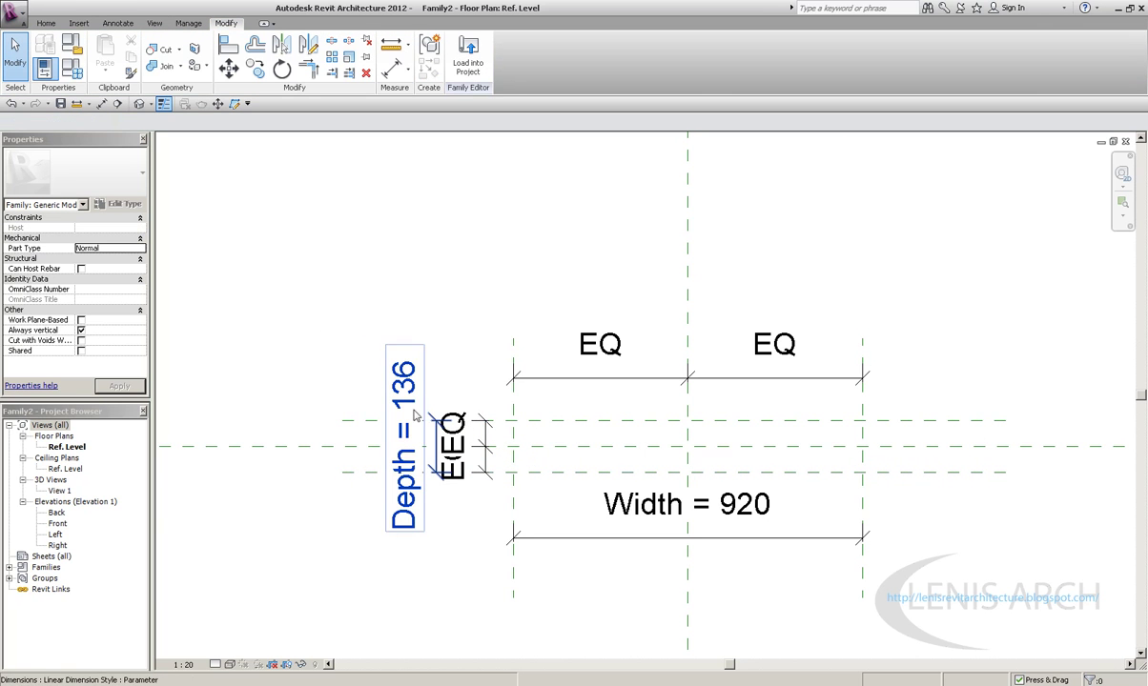
# Step: Set Depth to 20 and Width to 1000 in Family Types and apply
pyautogui.click(72, 70)
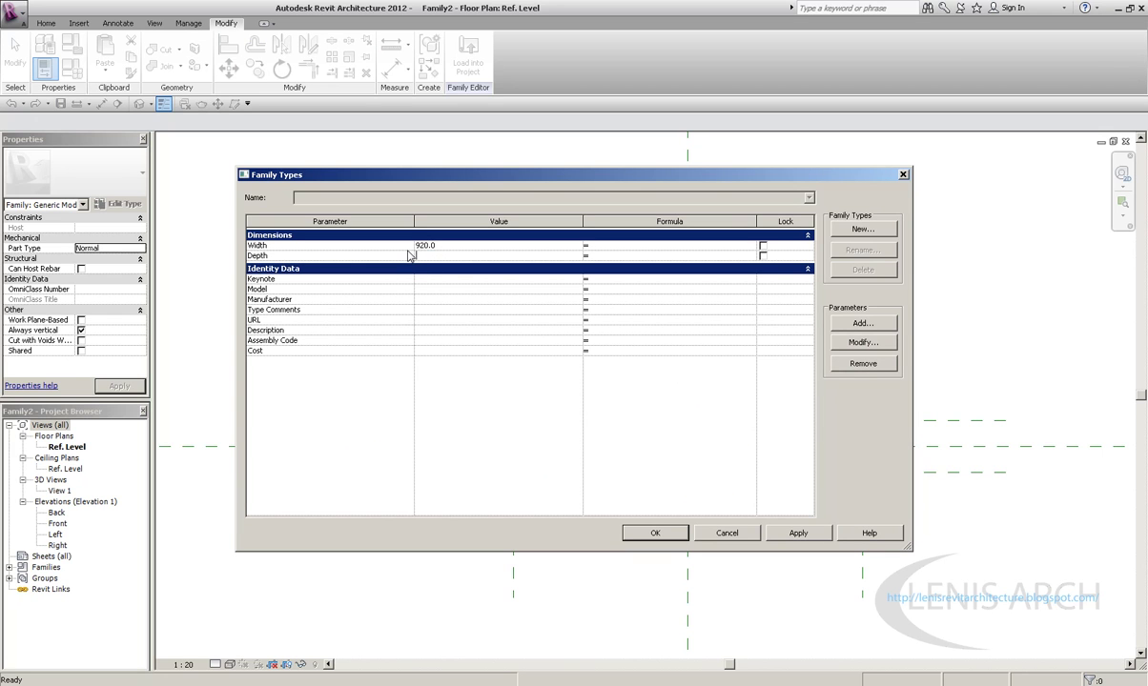
pyautogui.write('20')
pyautogui.click(798, 533)
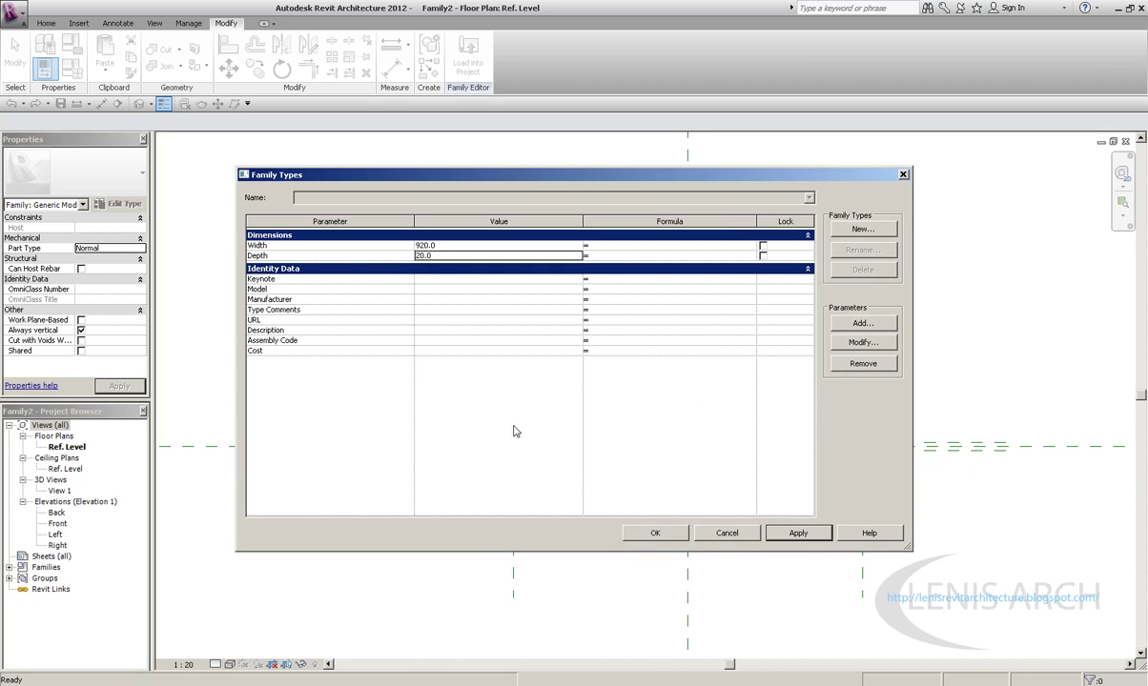
pyautogui.click(443, 234)
pyautogui.click(443, 246)
pyautogui.click(446, 236)
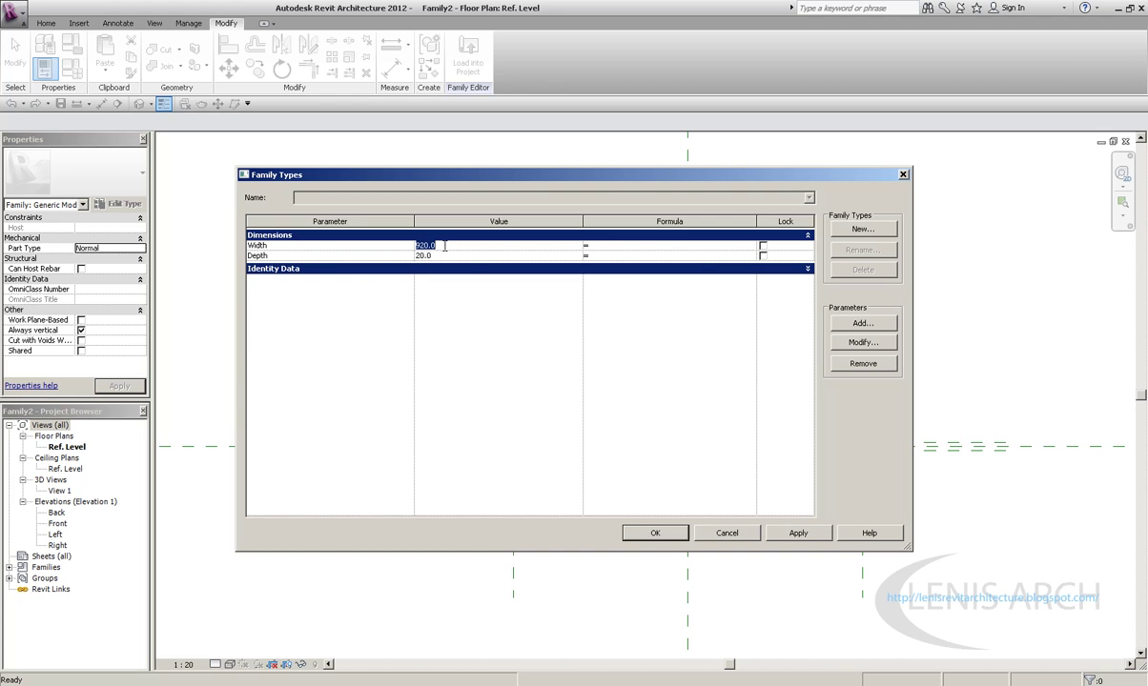
pyautogui.write('1000')
pyautogui.click(788, 531)
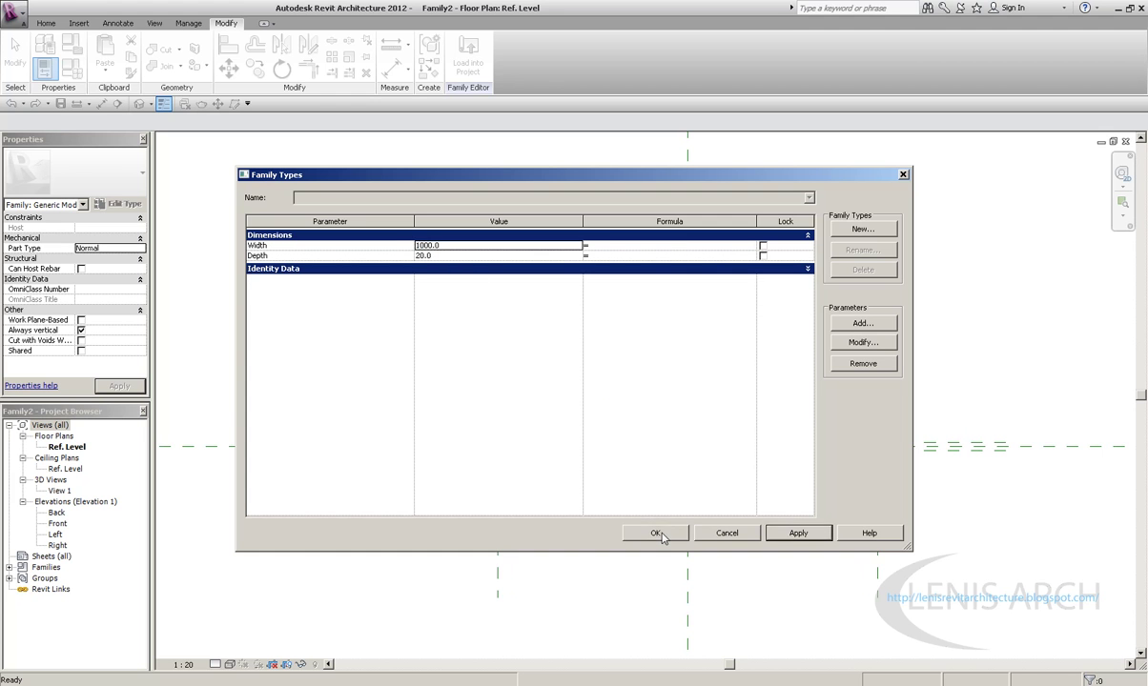
pyautogui.click(654, 533)
# Step: Change the plan's view scale to 1 : 10, then to 1 : 5
pyautogui.click(182, 664)
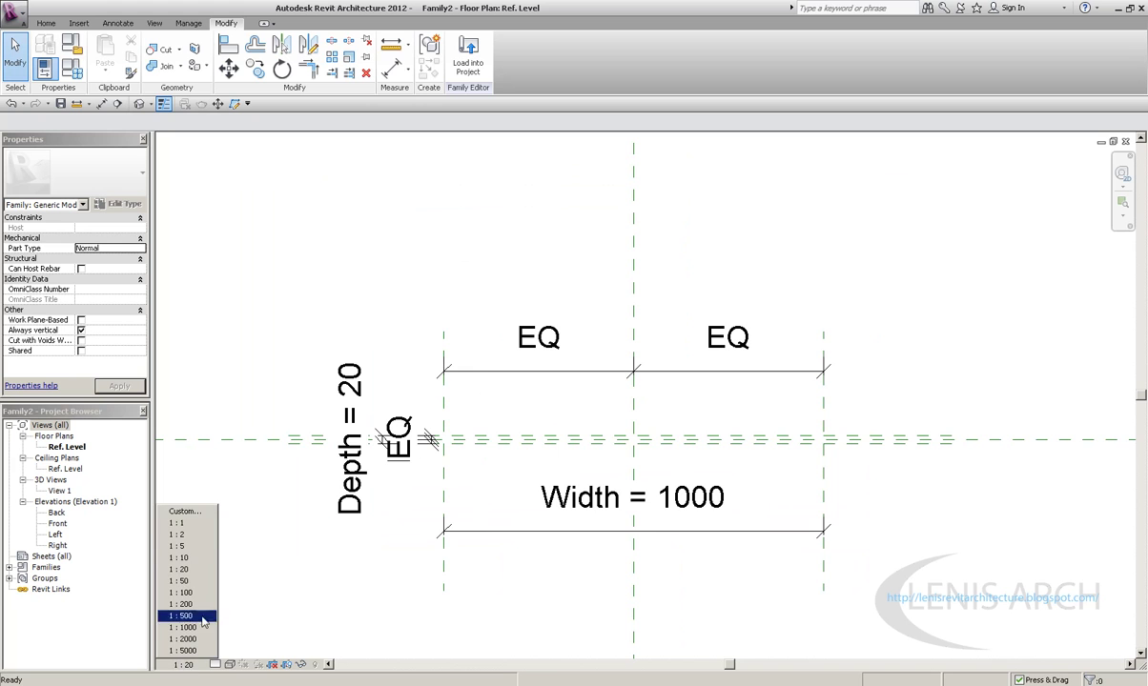
pyautogui.click(181, 558)
pyautogui.scroll(-3, 679, 401)
pyautogui.scroll(5, 688, 423)
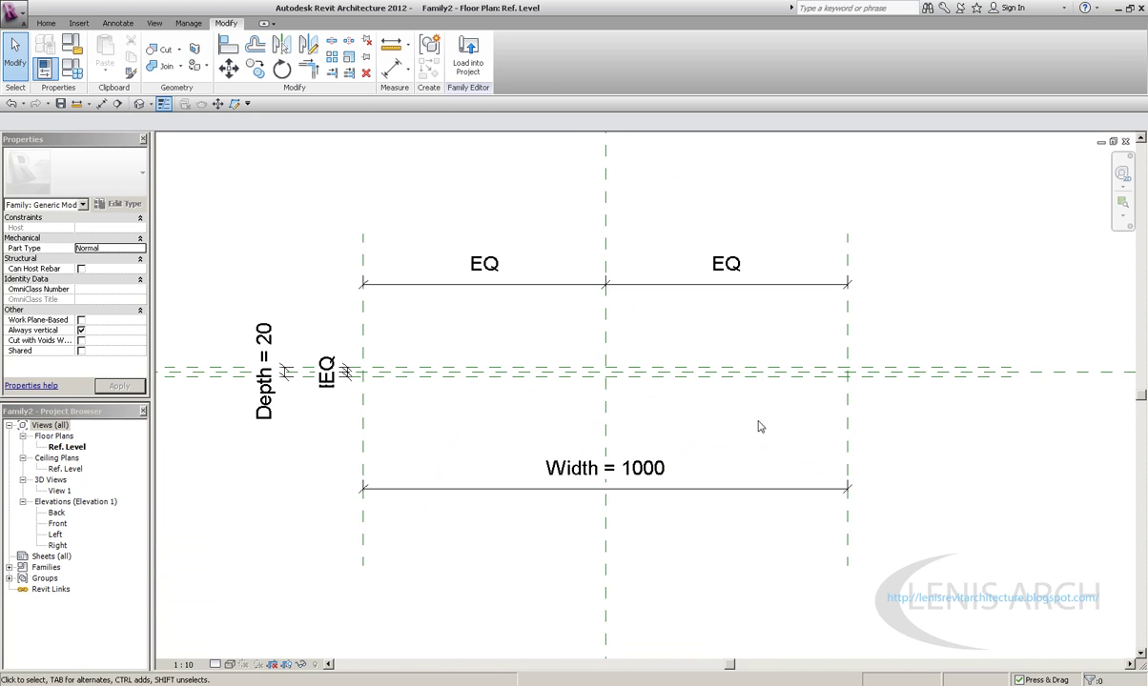
pyautogui.click(184, 665)
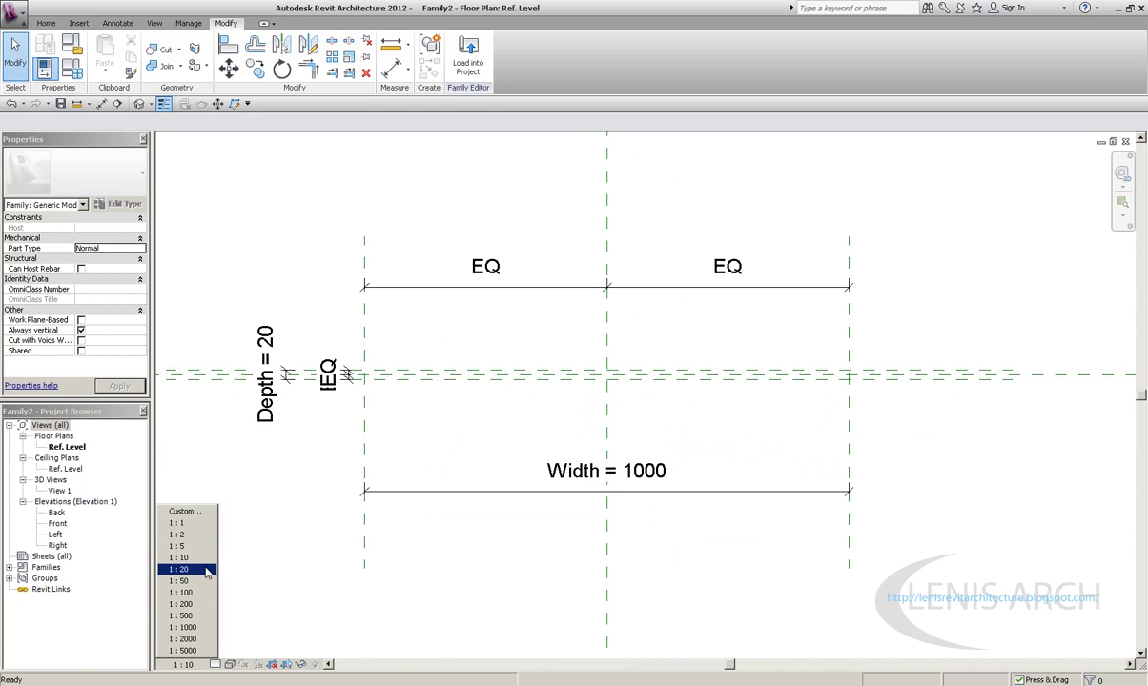
pyautogui.click(177, 524)
pyautogui.scroll(-3, 608, 393)
pyautogui.scroll(3, 607, 392)
pyautogui.scroll(2, 519, 392)
pyautogui.scroll(2, 400, 372)
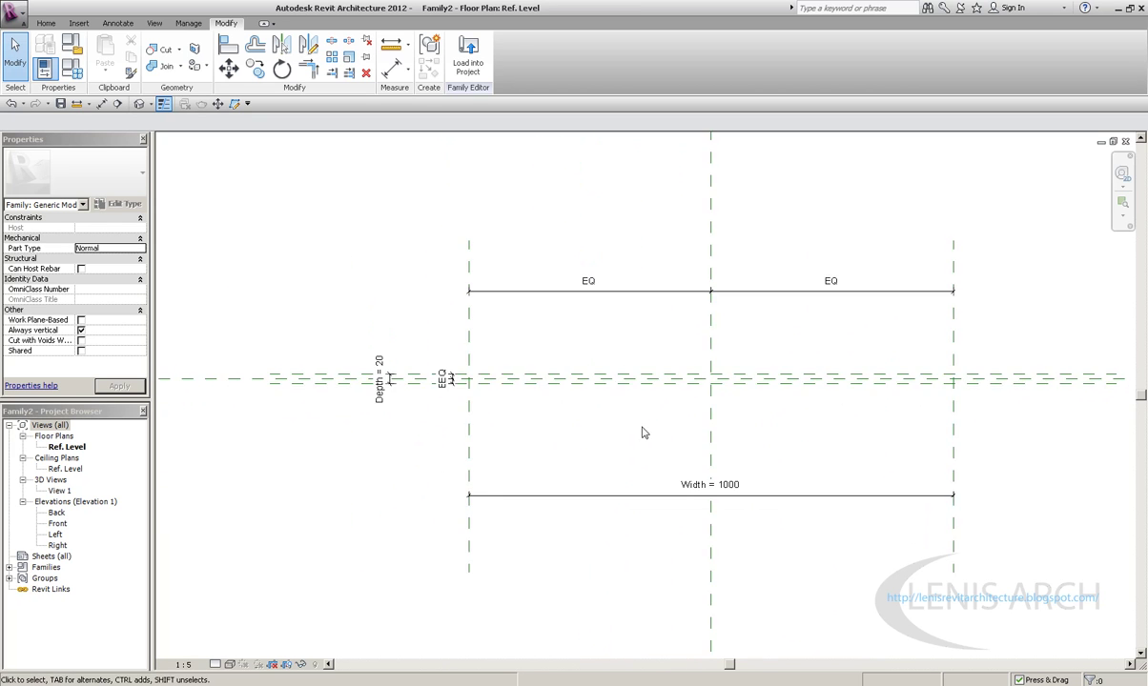
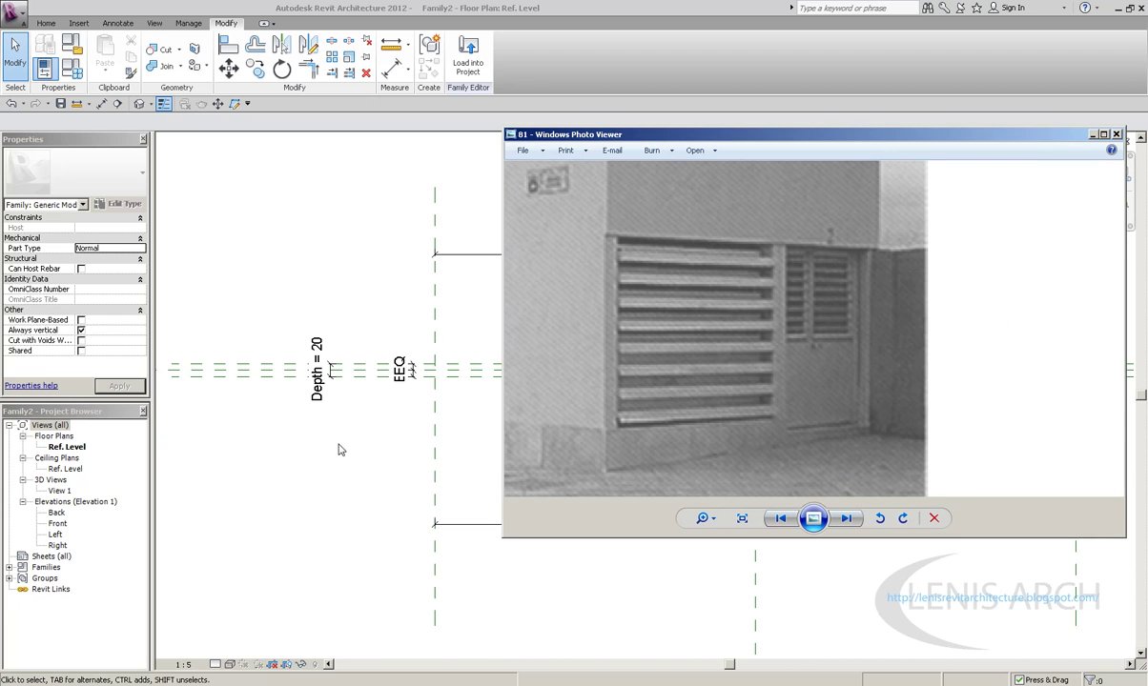
# Step: Choose a detail level for the family floor plan
pyautogui.scroll(-1, 379, 426)
pyautogui.scroll(-2, 585, 379)
pyautogui.scroll(3, 522, 360)
pyautogui.scroll(2, 522, 360)
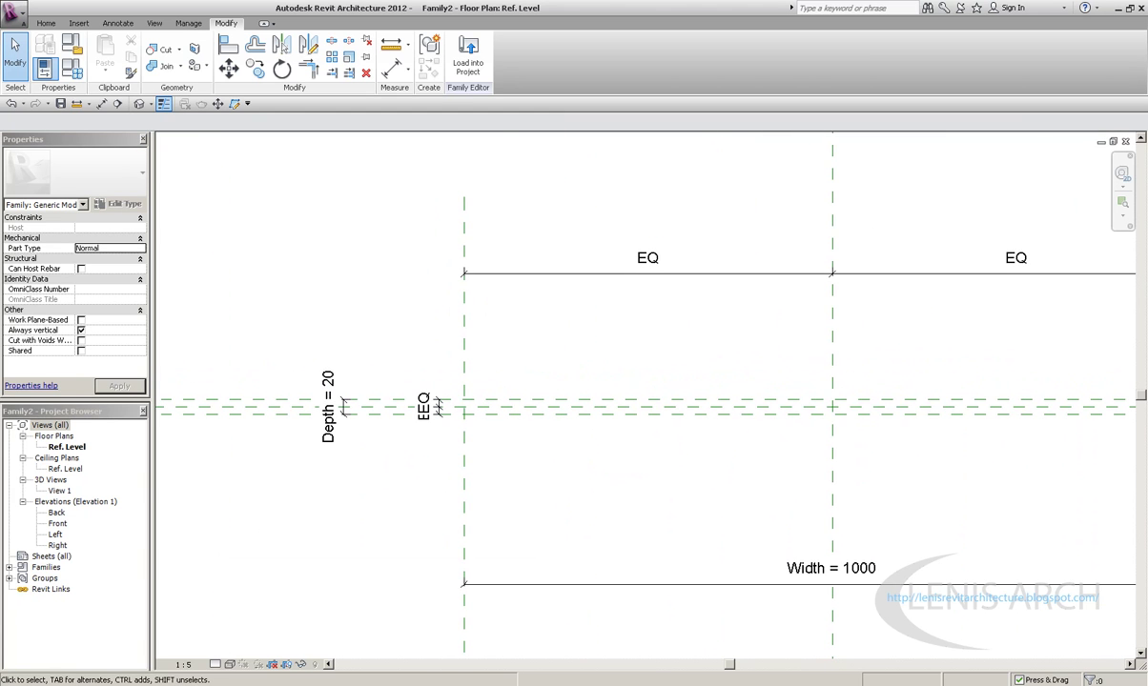
pyautogui.click(214, 664)
pyautogui.click(219, 621)
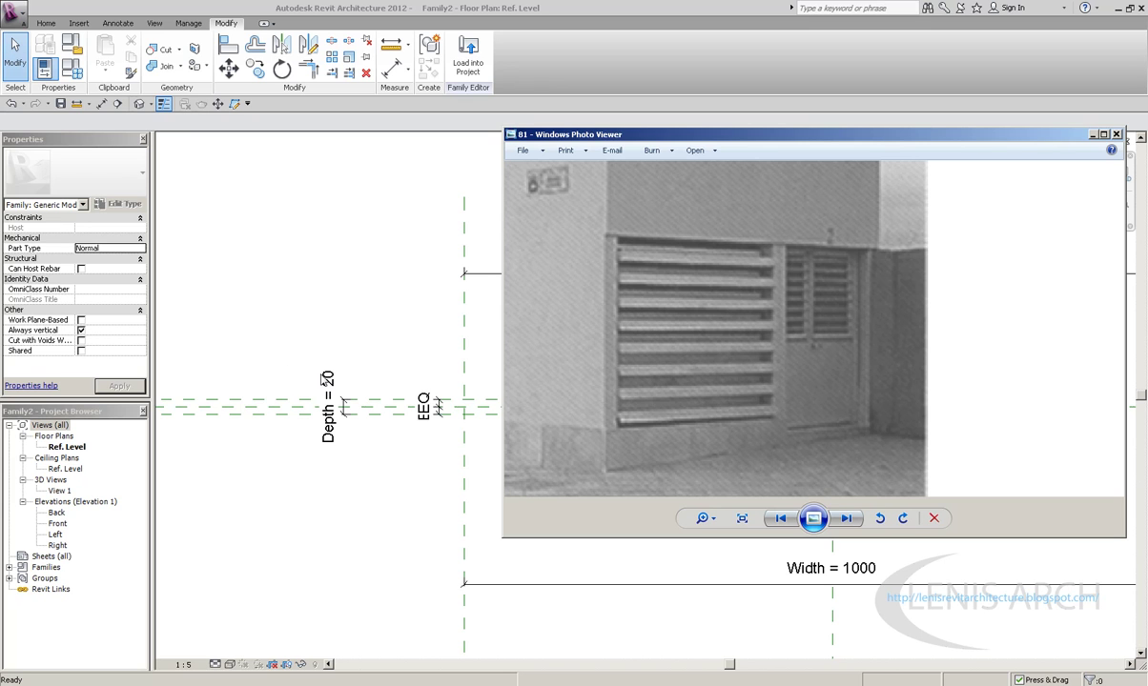
# Step: Compare the family floor plan against the louvred-door reference photo
pyautogui.click(328, 379)
pyautogui.scroll(-3, 474, 372)
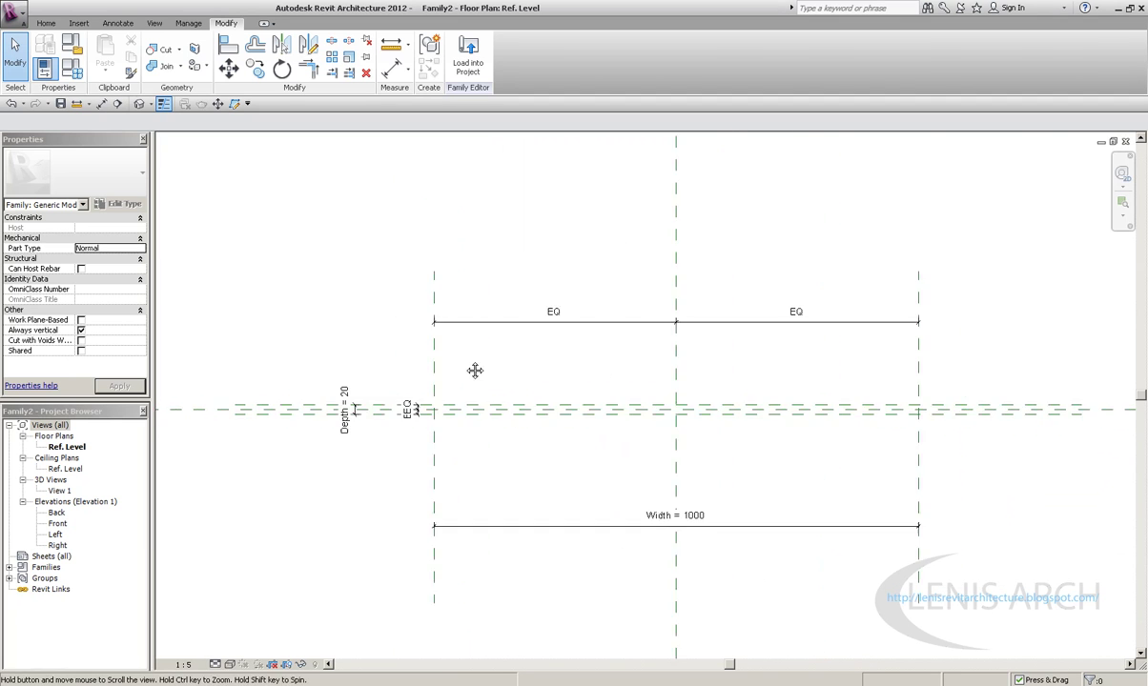
pyautogui.scroll(-2, 229, 629)
pyautogui.hotkey('alt', 'Tab')
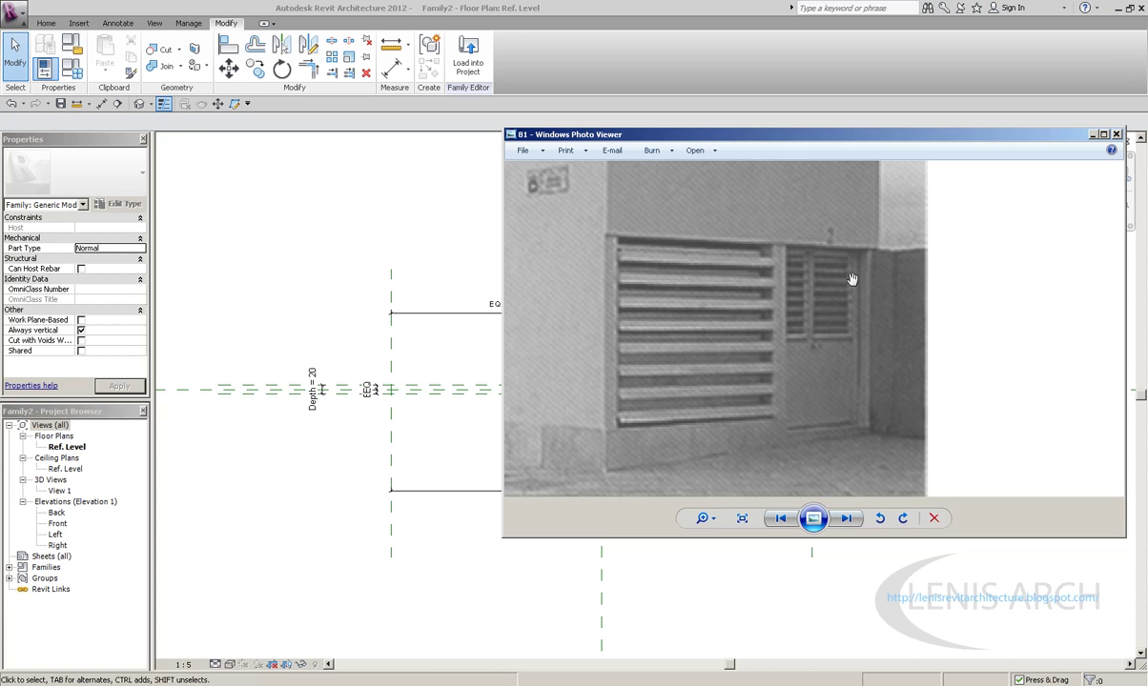
pyautogui.click(372, 329)
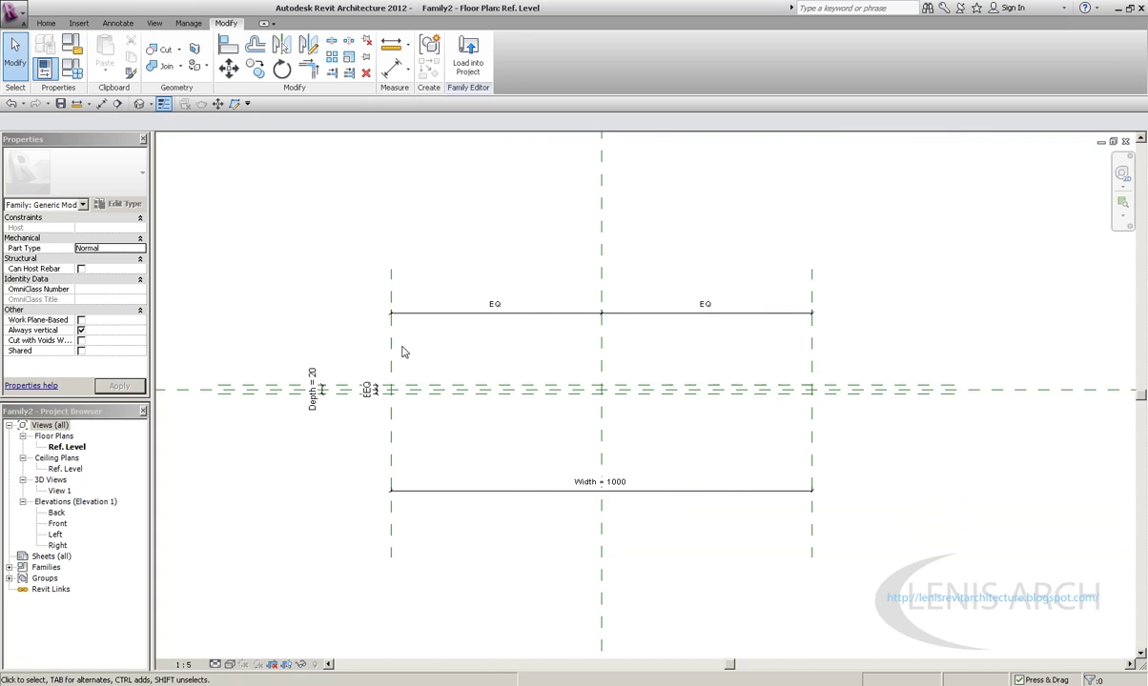
pyautogui.scroll(3, 391, 350)
pyautogui.scroll(2, 381, 353)
pyautogui.scroll(-1, 379, 353)
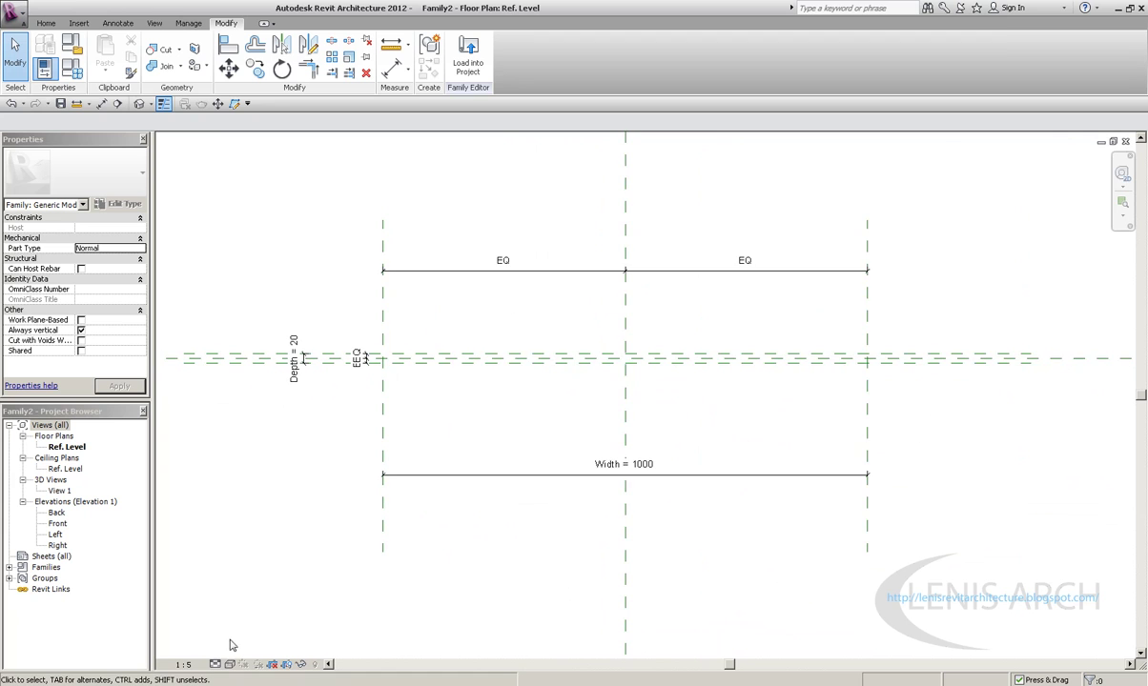
pyautogui.hotkey('alt', 'Tab')
pyautogui.click(360, 310)
# Step: Open the Front elevation and draw a horizontal reference plane above Ref. Level
pyautogui.doubleClick(53, 458)
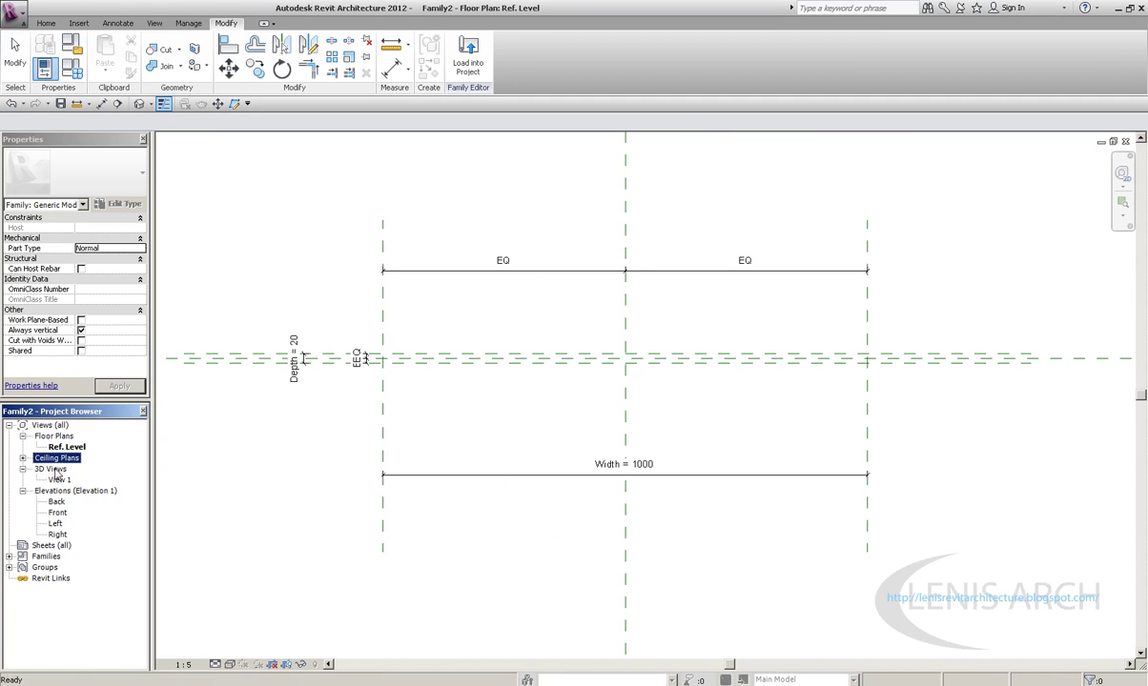
pyautogui.doubleClick(55, 471)
pyautogui.doubleClick(60, 481)
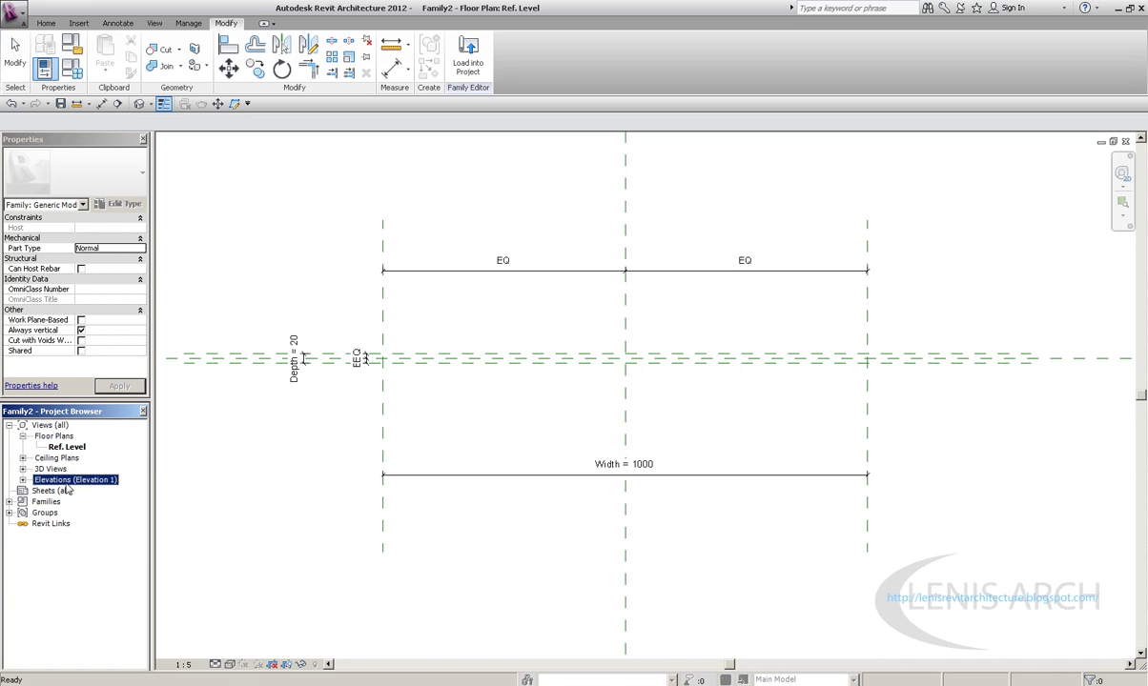
pyautogui.doubleClick(64, 484)
pyautogui.doubleClick(58, 502)
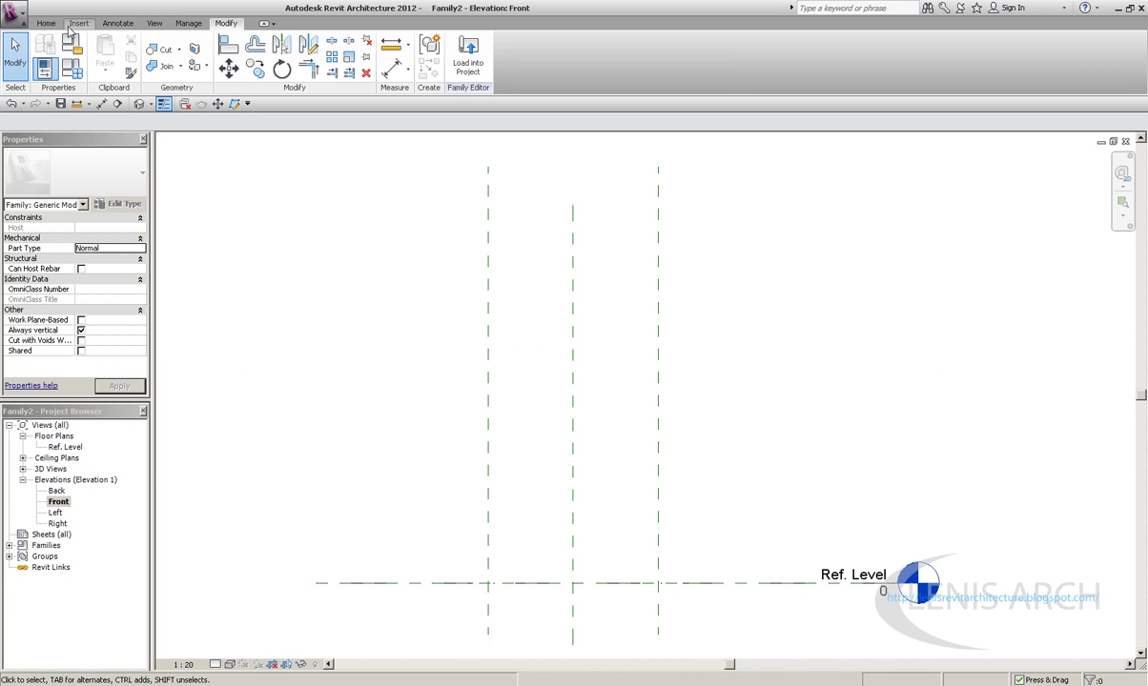
pyautogui.click(45, 23)
pyautogui.scroll(-1, 513, 302)
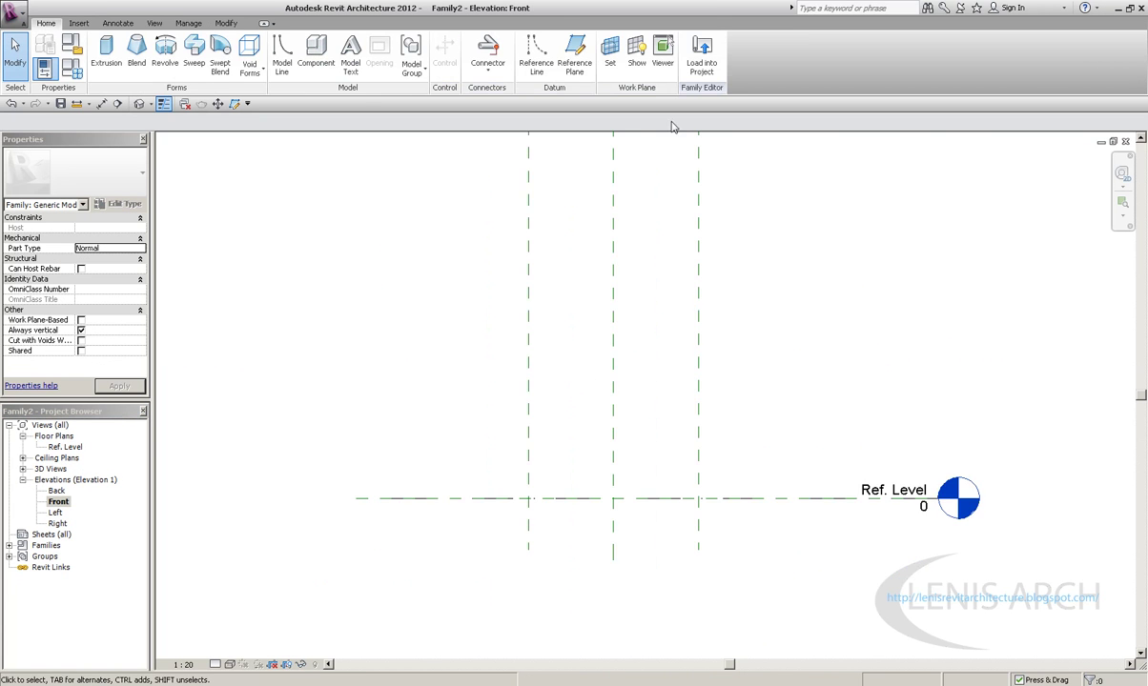
pyautogui.click(574, 57)
pyautogui.click(451, 233)
pyautogui.click(800, 235)
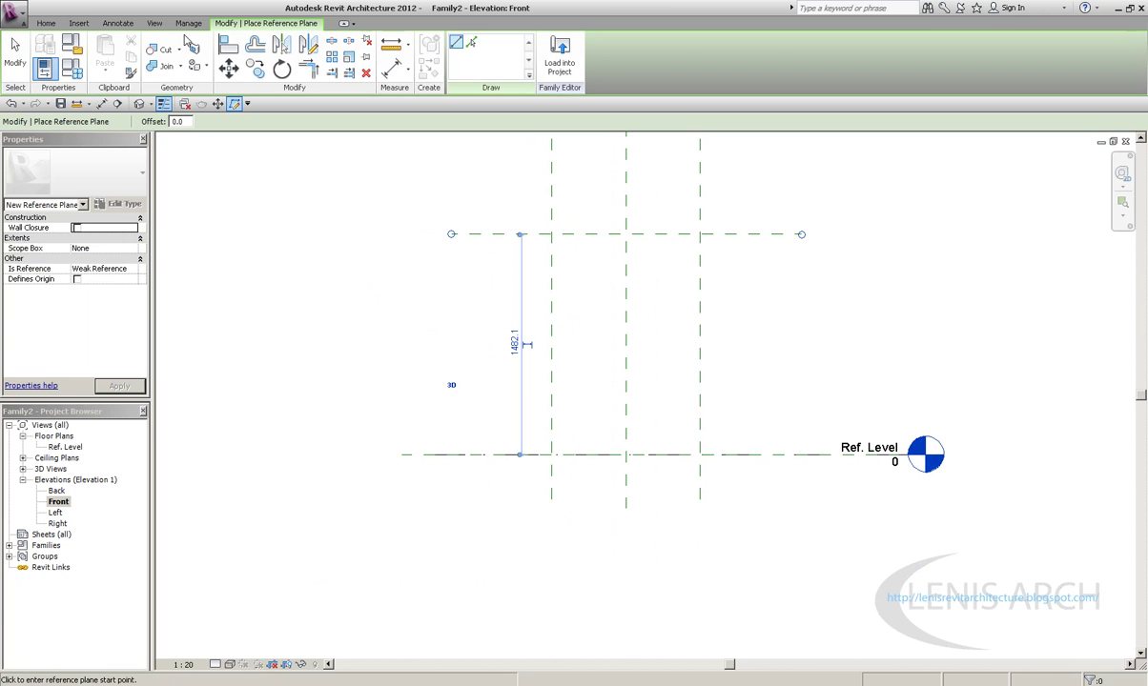
# Step: Add an aligned dimension (1482) from Ref. Level to the new top plane
pyautogui.click(118, 23)
pyautogui.click(43, 53)
pyautogui.click(755, 455)
pyautogui.click(753, 234)
pyautogui.click(765, 343)
pyautogui.press('Escape')
pyautogui.press('Escape')
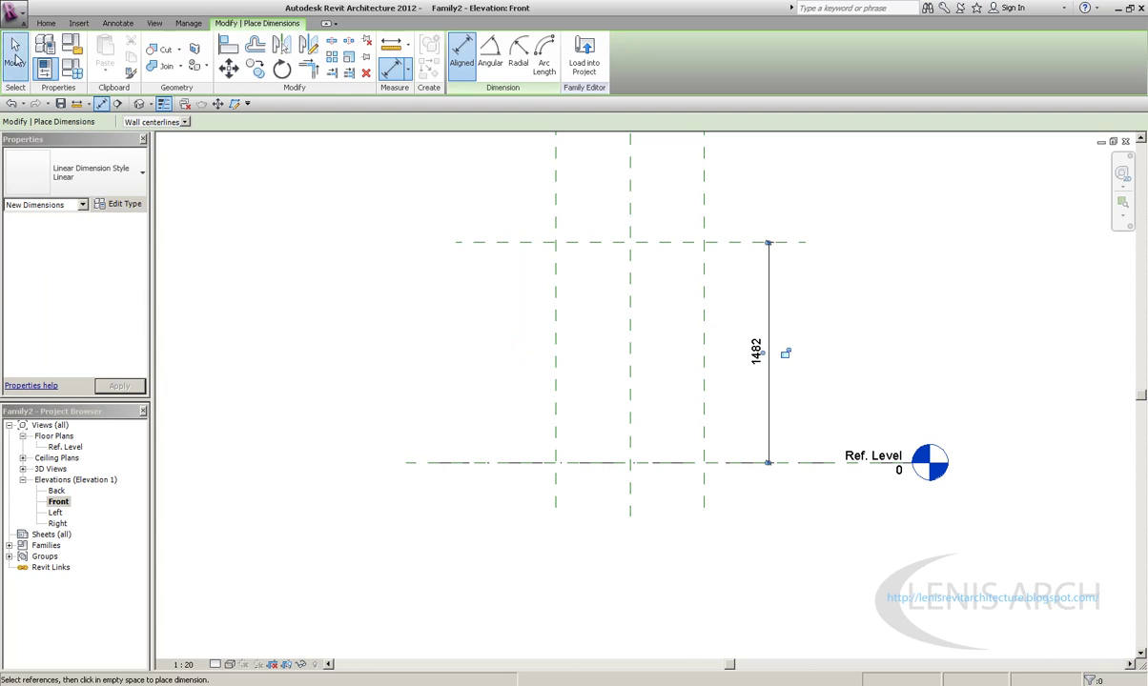
# Step: Delete the duplicate left 1482 dimension
pyautogui.click(734, 243)
pyautogui.click(758, 350)
pyautogui.click(731, 243)
pyautogui.click(731, 246)
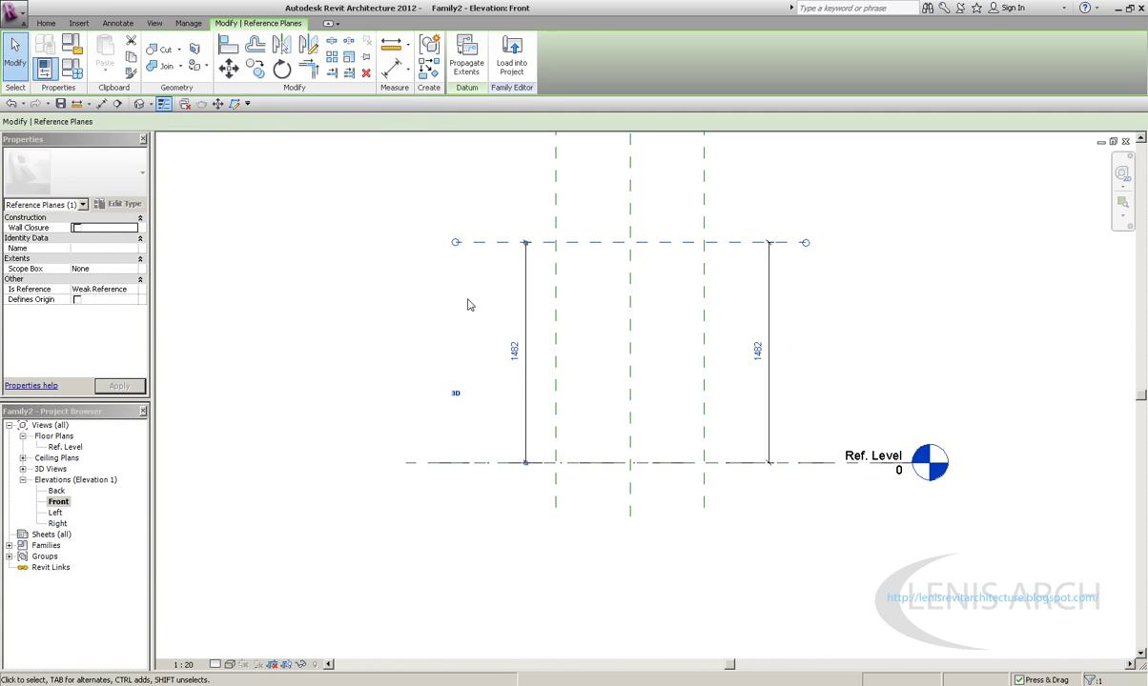
pyautogui.click(477, 302)
pyautogui.click(507, 296)
pyautogui.click(562, 290)
pyautogui.click(508, 349)
pyautogui.click(495, 363)
pyautogui.click(515, 353)
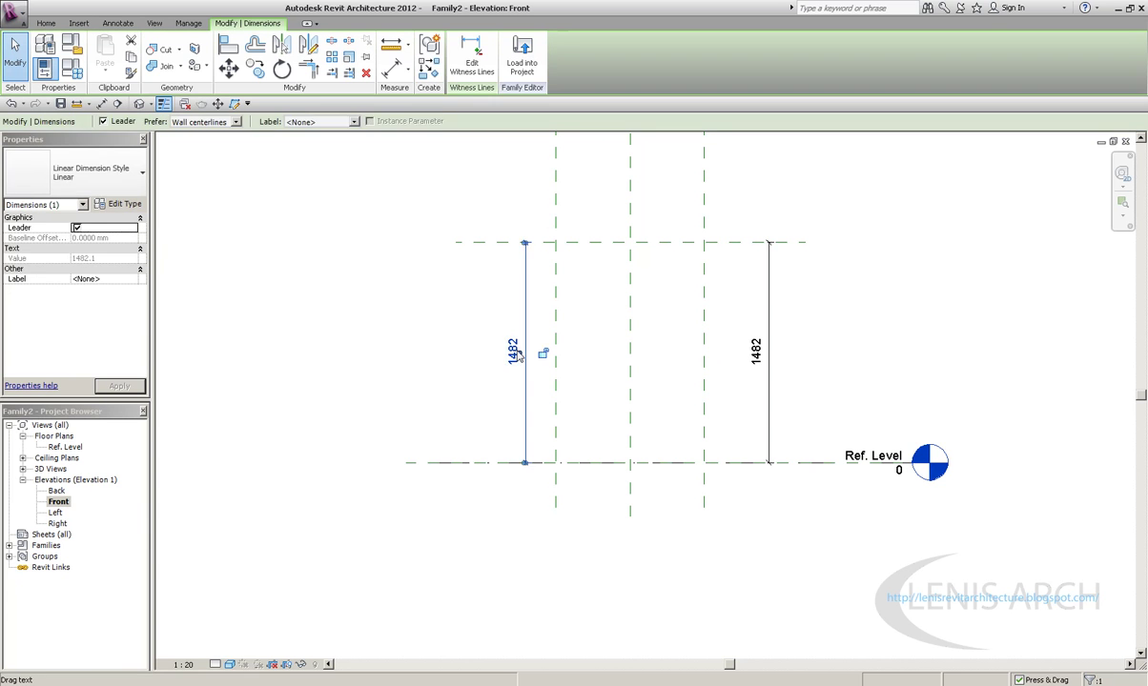
pyautogui.press('Delete')
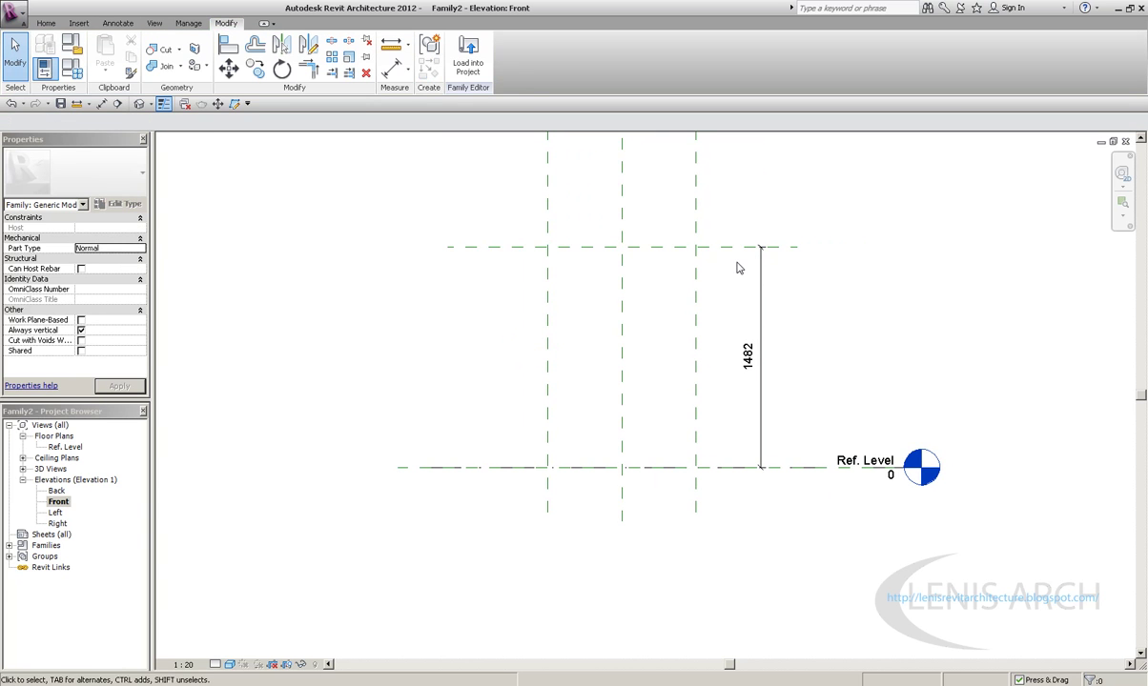
# Step: Delete the leftover left dimension so only one height dimension remains
pyautogui.click(734, 247)
pyautogui.click(706, 314)
pyautogui.click(708, 248)
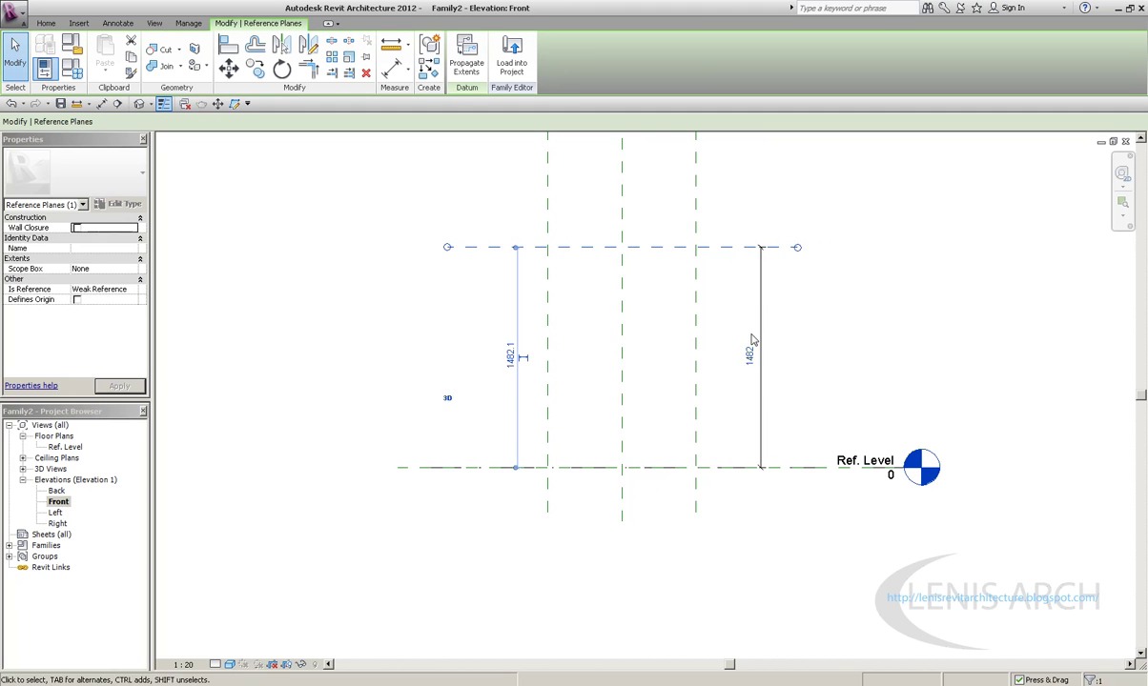
pyautogui.click(751, 351)
pyautogui.click(645, 274)
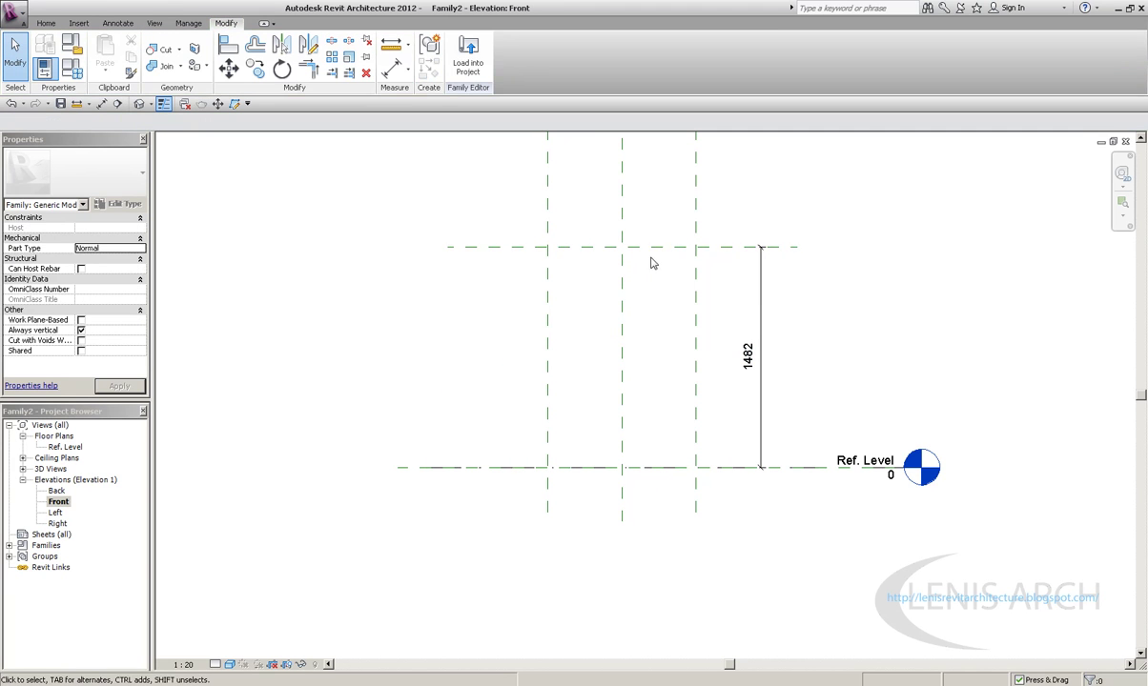
pyautogui.click(667, 255)
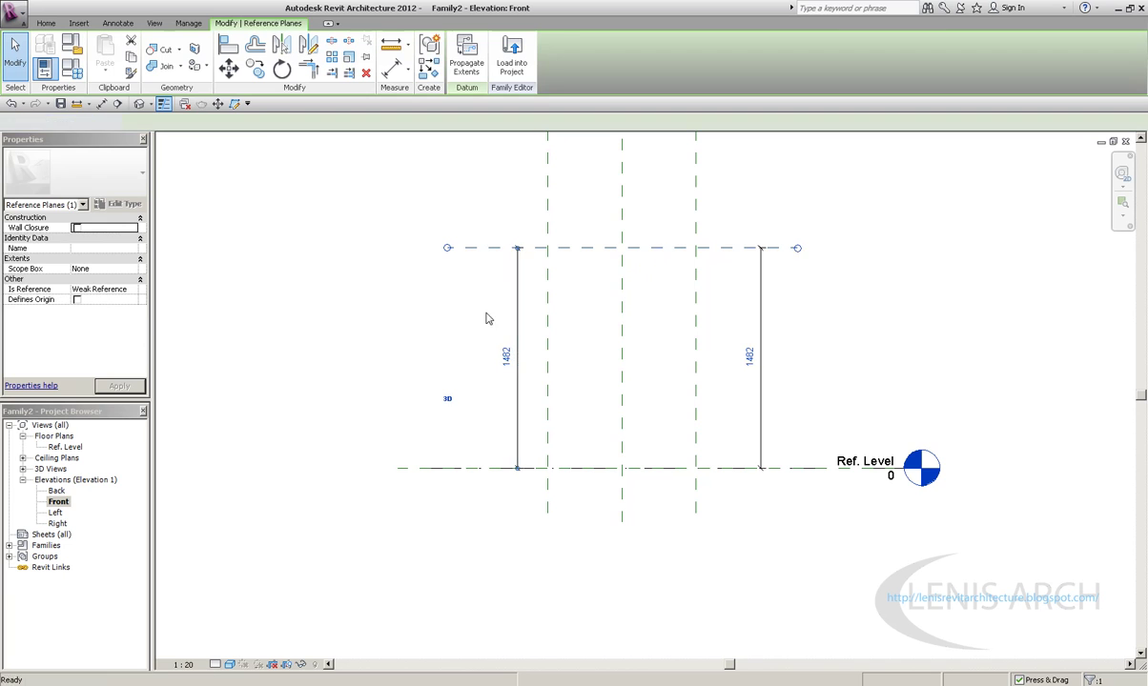
pyautogui.click(486, 320)
pyautogui.click(517, 358)
pyautogui.press('Delete')
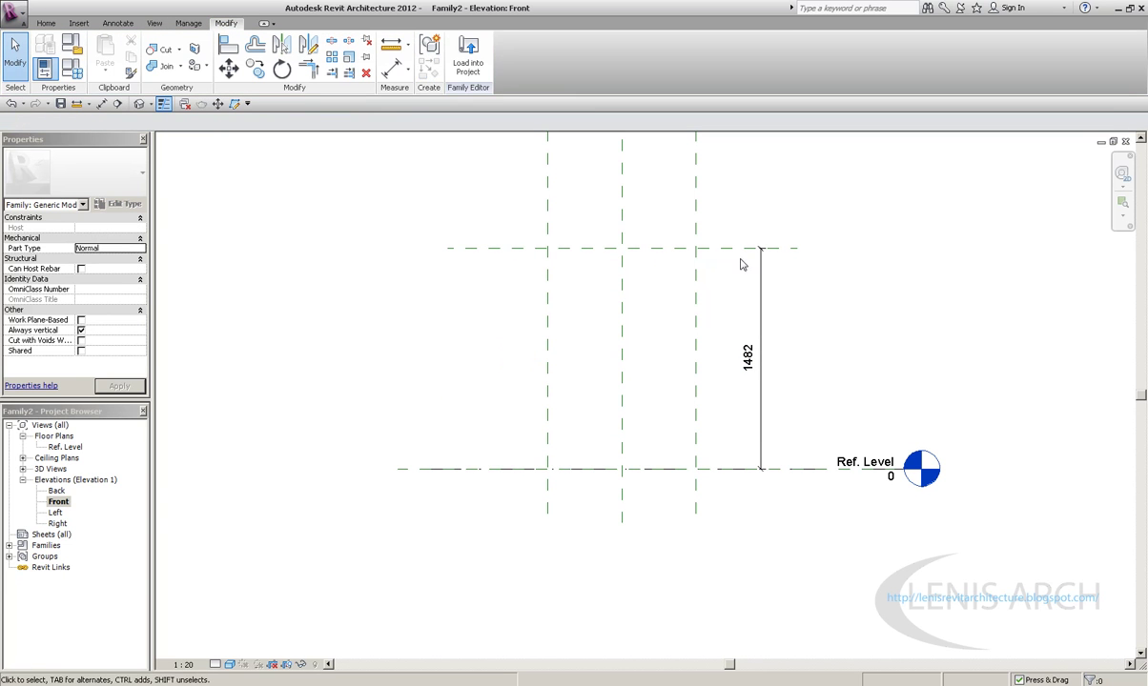
# Step: Set the top reference plane's height above Ref. Level to 2000
pyautogui.click(732, 249)
pyautogui.click(750, 359)
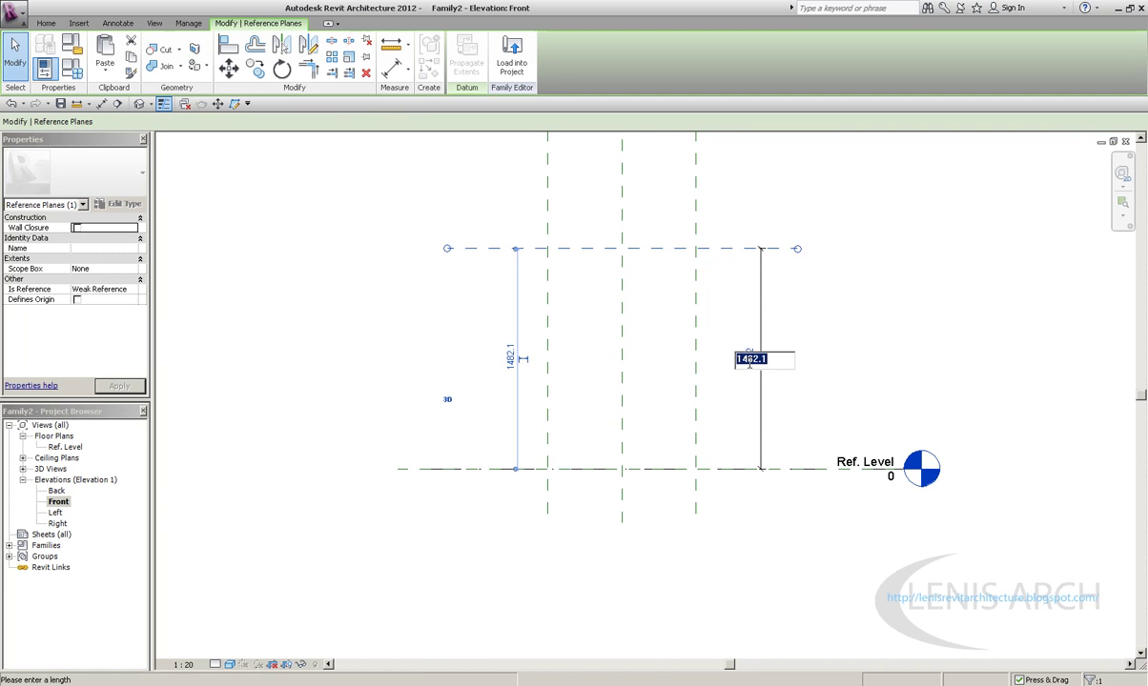
pyautogui.write('2000')
pyautogui.press('Return')
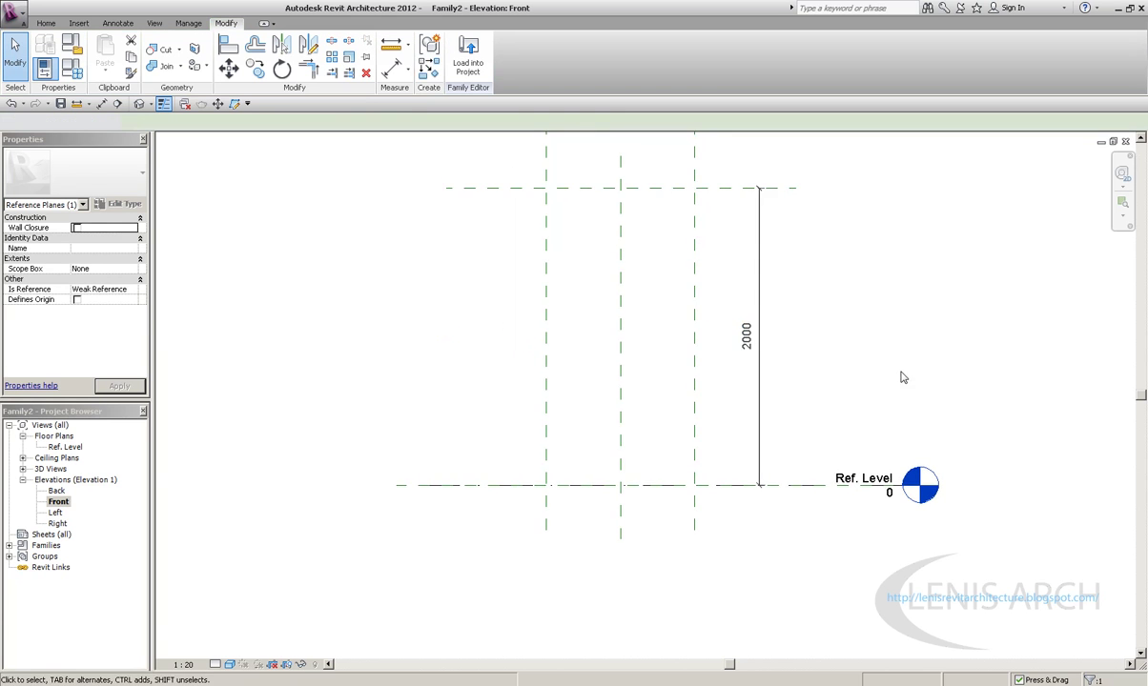
pyautogui.click(900, 377)
pyautogui.moveTo(624, 237); pyautogui.dragTo(584, 257, button='middle')
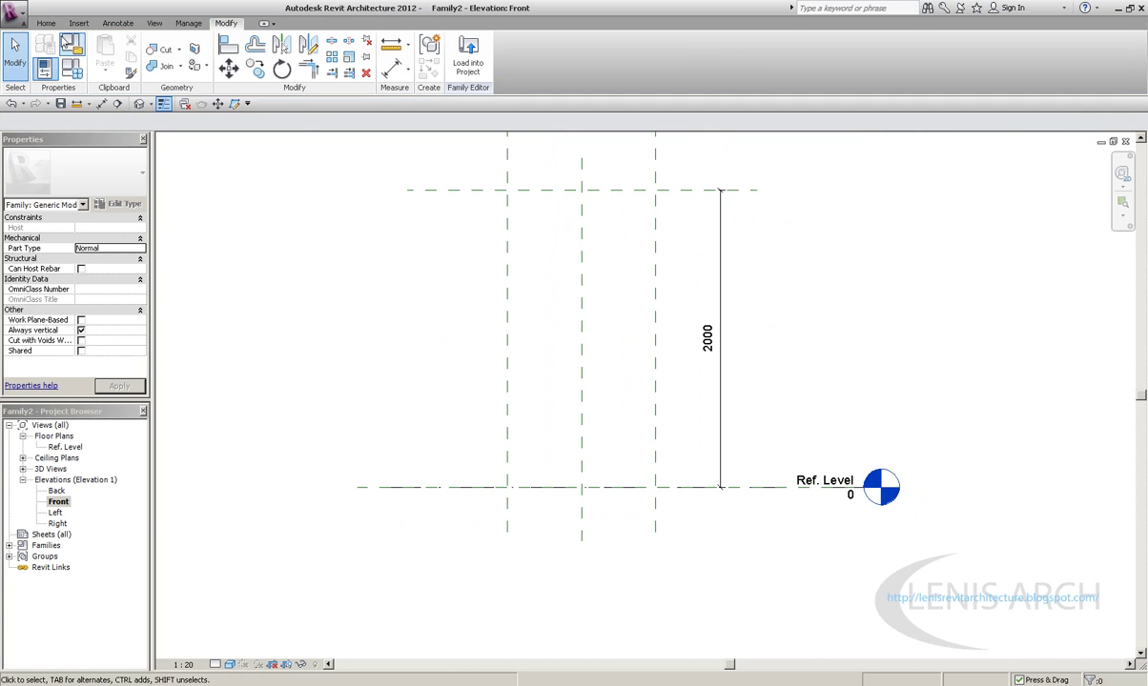
# Step: Draw a second horizontal reference plane below the top plane and edit its offset
pyautogui.click(45, 23)
pyautogui.click(513, 48)
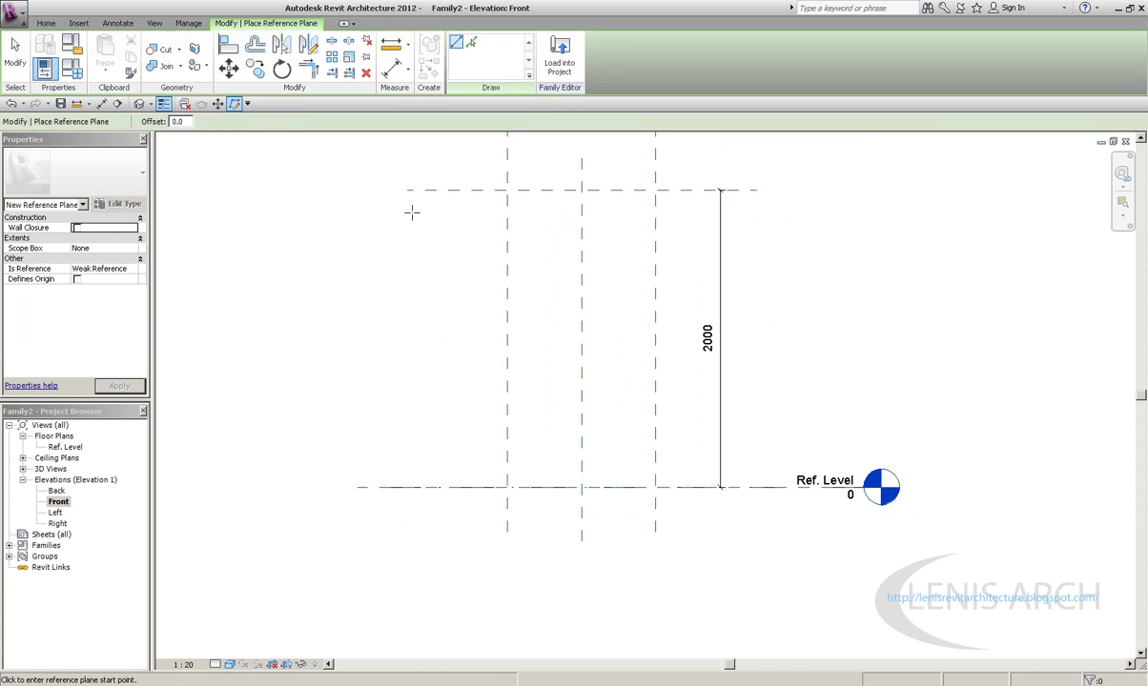
pyautogui.click(402, 210)
pyautogui.click(758, 210)
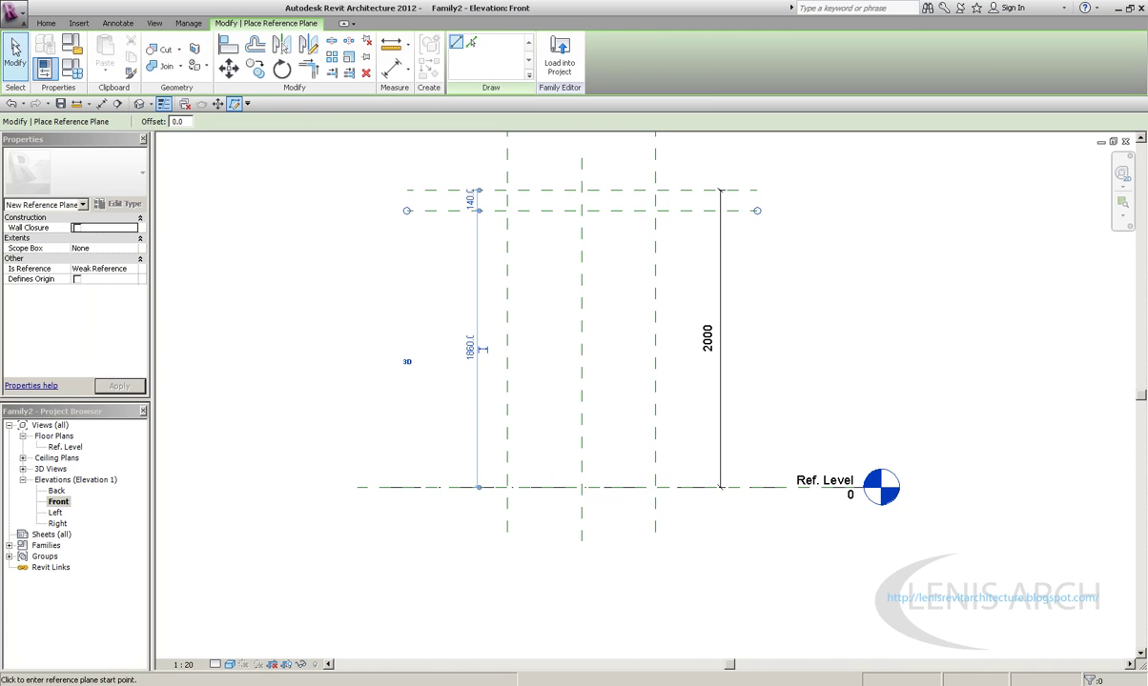
pyautogui.click(14, 53)
pyautogui.click(448, 211)
pyautogui.click(470, 198)
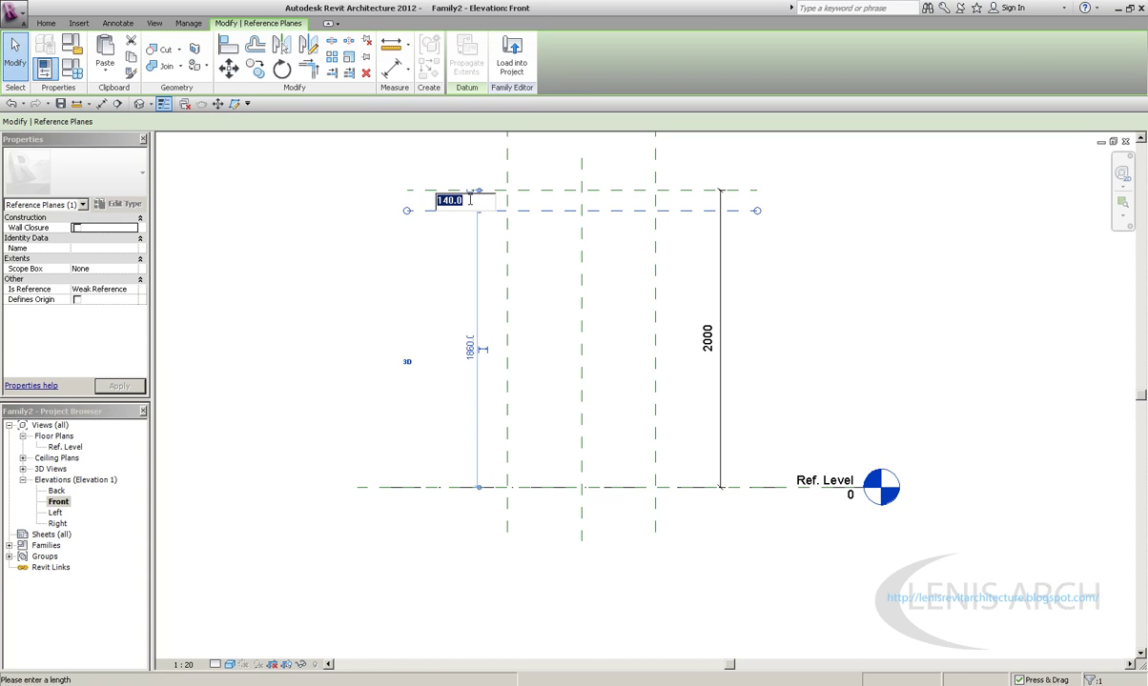
pyautogui.write('40')
pyautogui.press('Return')
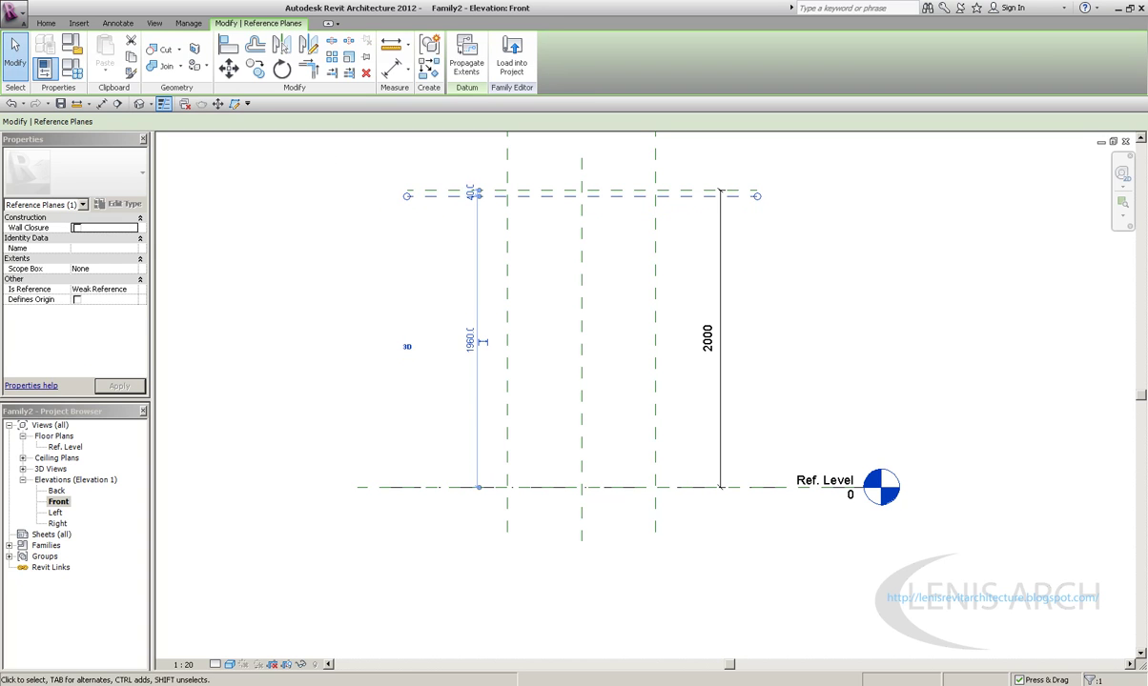
pyautogui.click(469, 297)
pyautogui.moveTo(485, 310); pyautogui.dragTo(495, 308, button='middle')
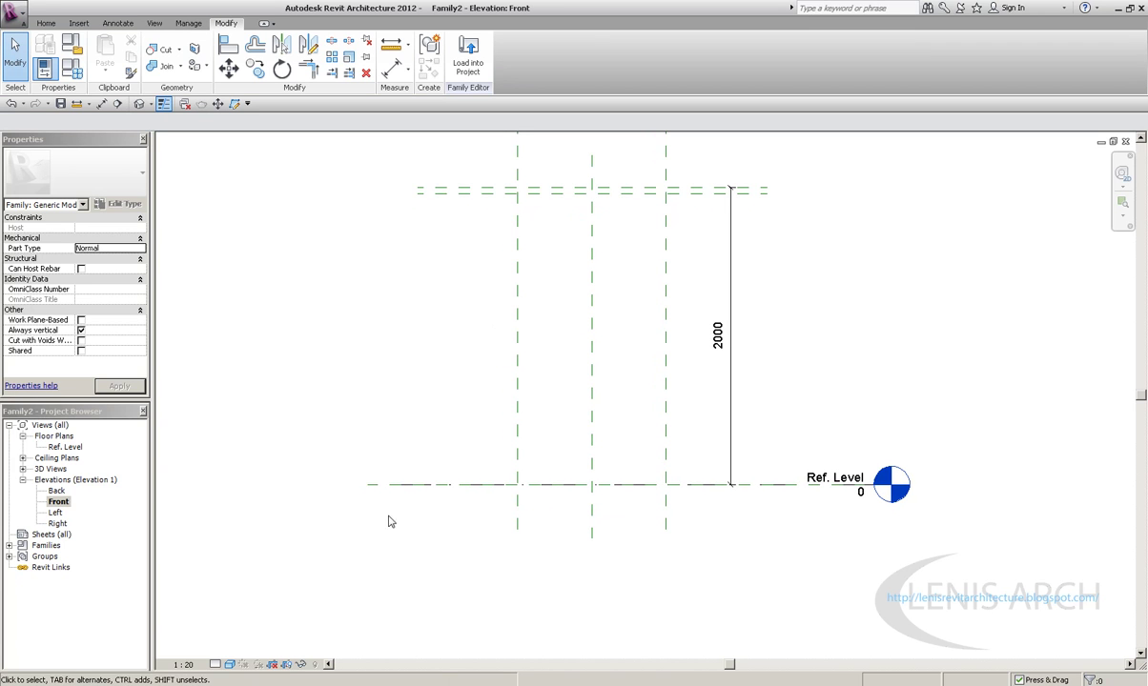
pyautogui.moveTo(471, 205); pyautogui.dragTo(478, 212, button='middle')
# Step: Move the new plane down with MV and set it 20 above Ref. Level
pyautogui.hotkey('alt', 'Tab')
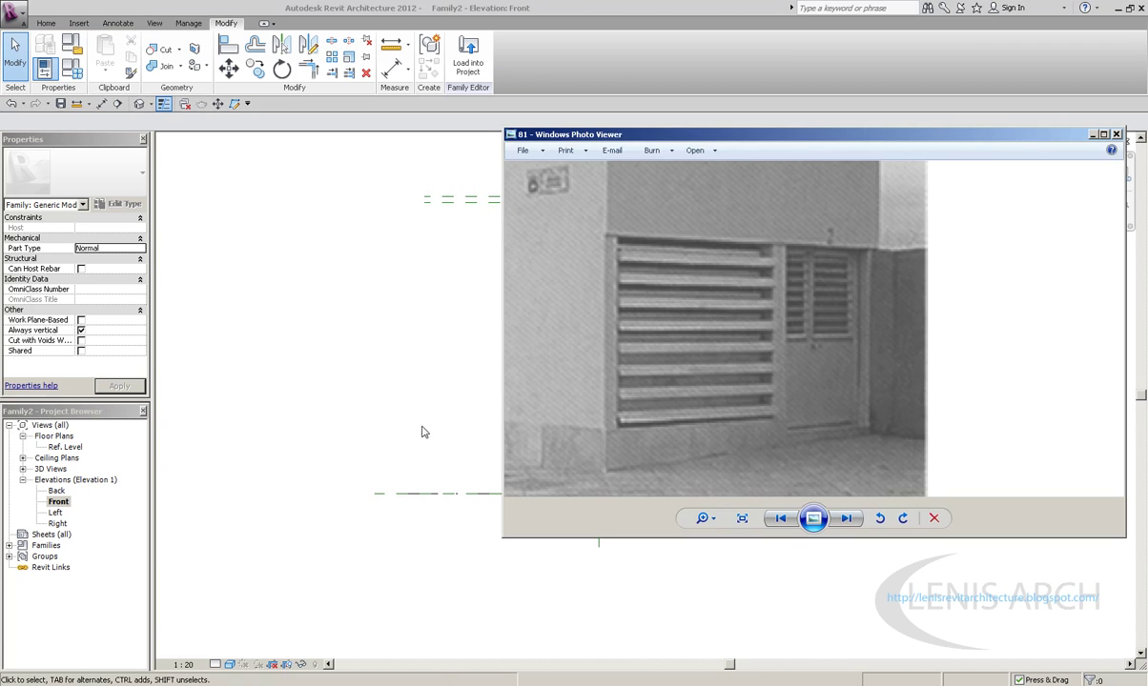
pyautogui.hotkey('alt', 'Tab')
pyautogui.click(476, 200)
pyautogui.press('m')
pyautogui.press('v')
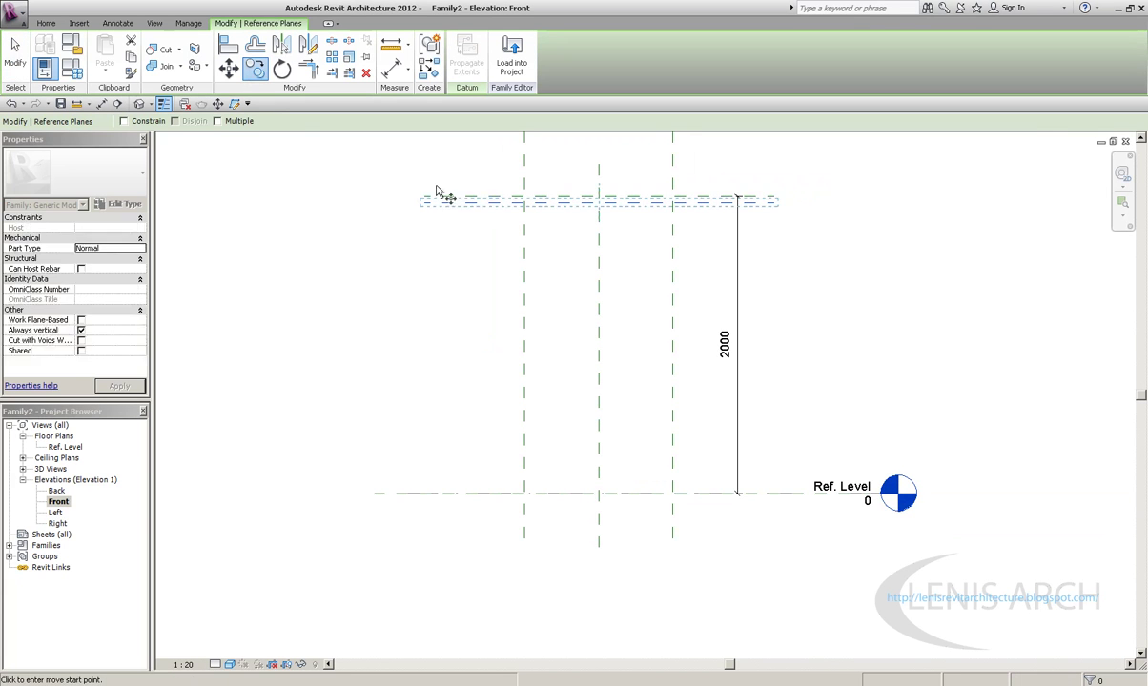
pyautogui.click(440, 199)
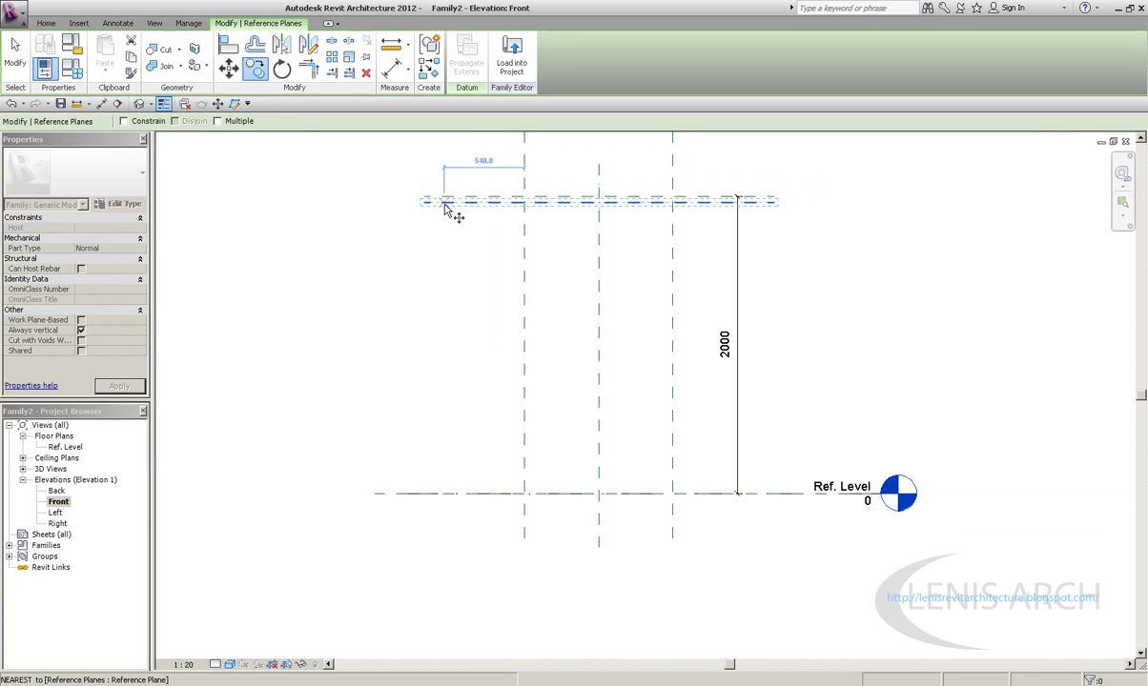
pyautogui.click(447, 488)
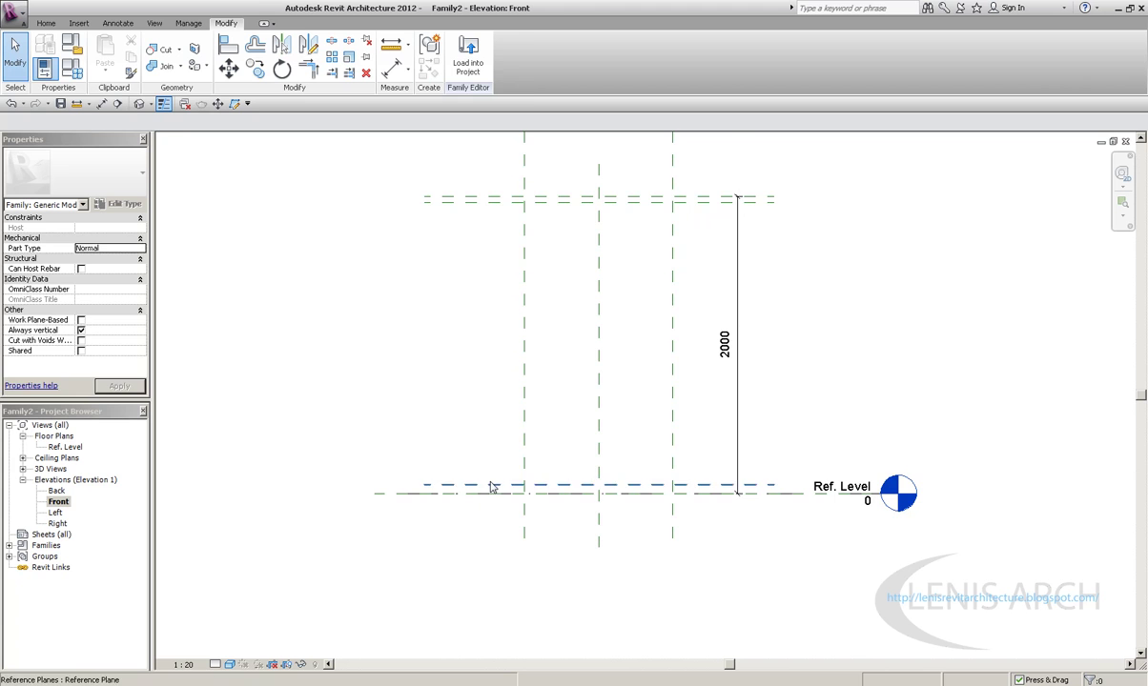
pyautogui.scroll(2, 491, 489)
pyautogui.click(489, 489)
pyautogui.write('20')
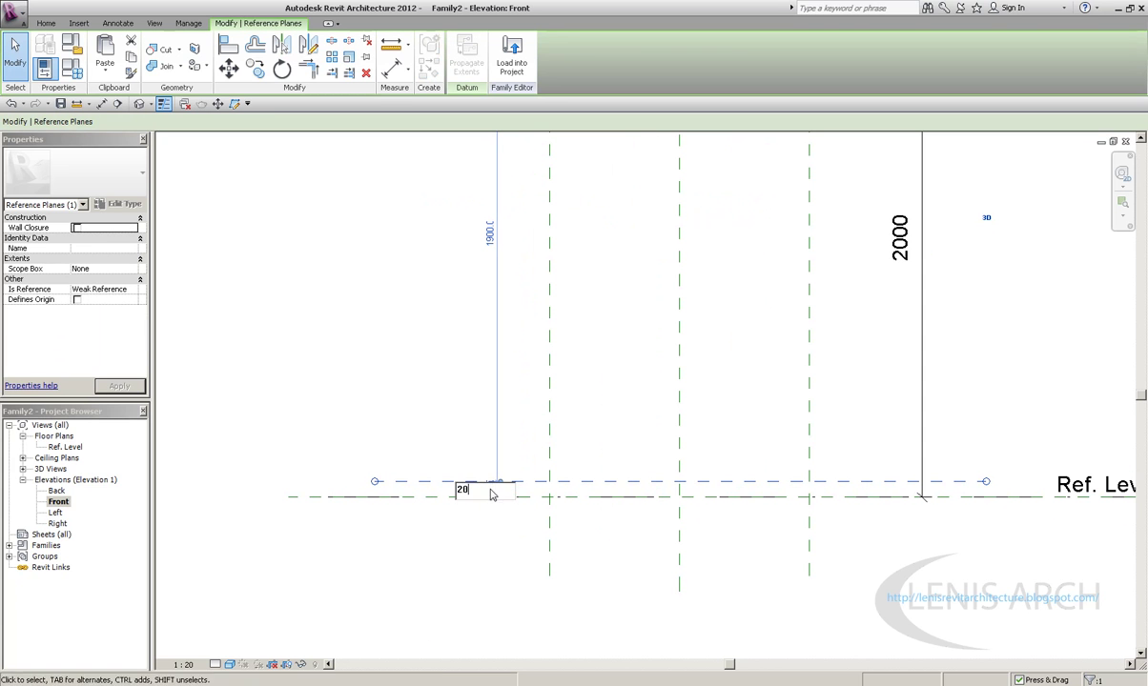
pyautogui.press('Return')
pyautogui.press('Escape')
pyautogui.scroll(-2, 429, 463)
pyautogui.scroll(-2, 443, 386)
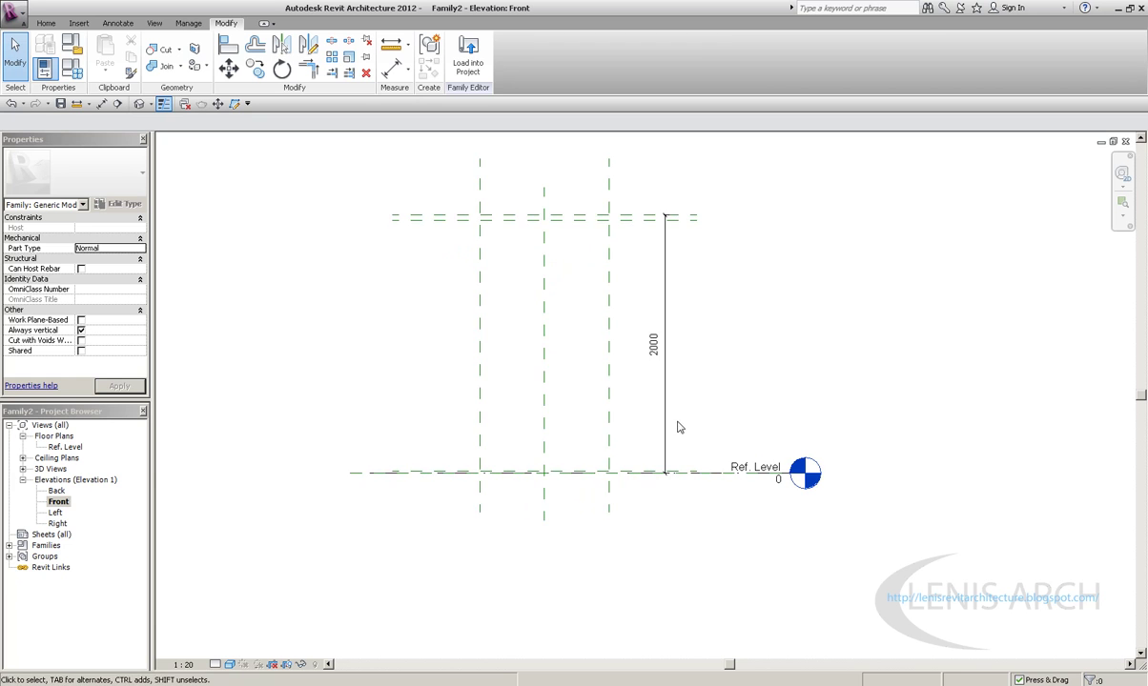
pyautogui.scroll(1, 620, 383)
pyautogui.scroll(1, 569, 463)
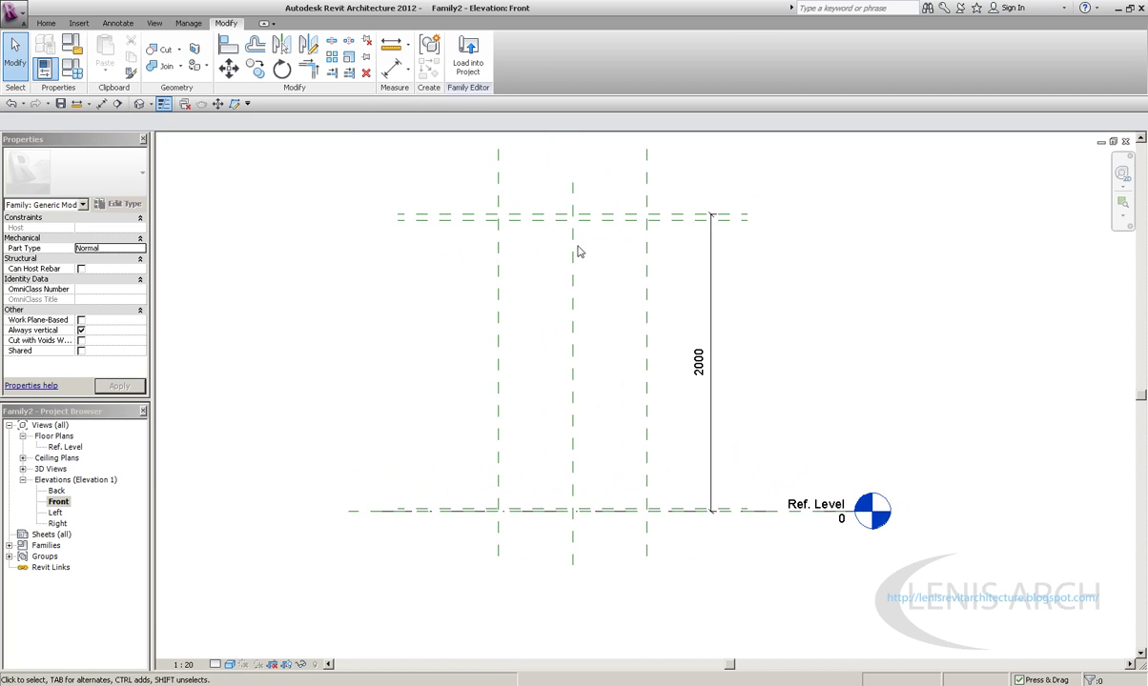
pyautogui.moveTo(578, 249); pyautogui.dragTo(522, 227, button='middle')
pyautogui.moveTo(543, 296); pyautogui.dragTo(541, 297, button='middle')
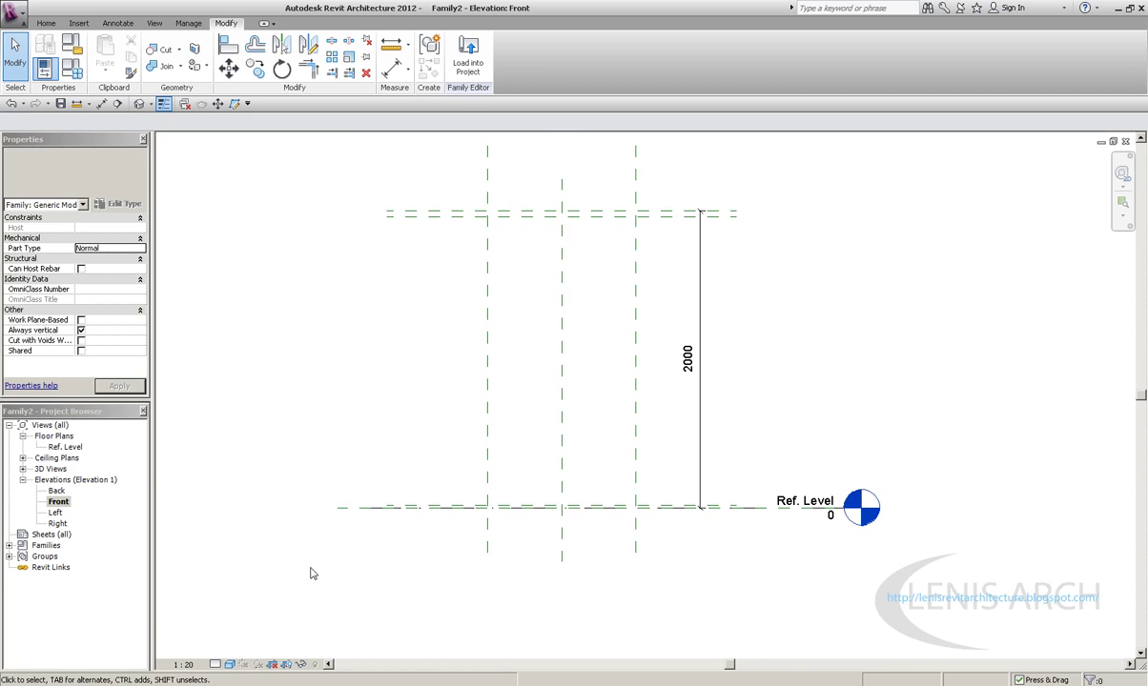
# Step: Check the Ref. Level plan, family types, and louvre reference photo without changes
pyautogui.doubleClick(63, 447)
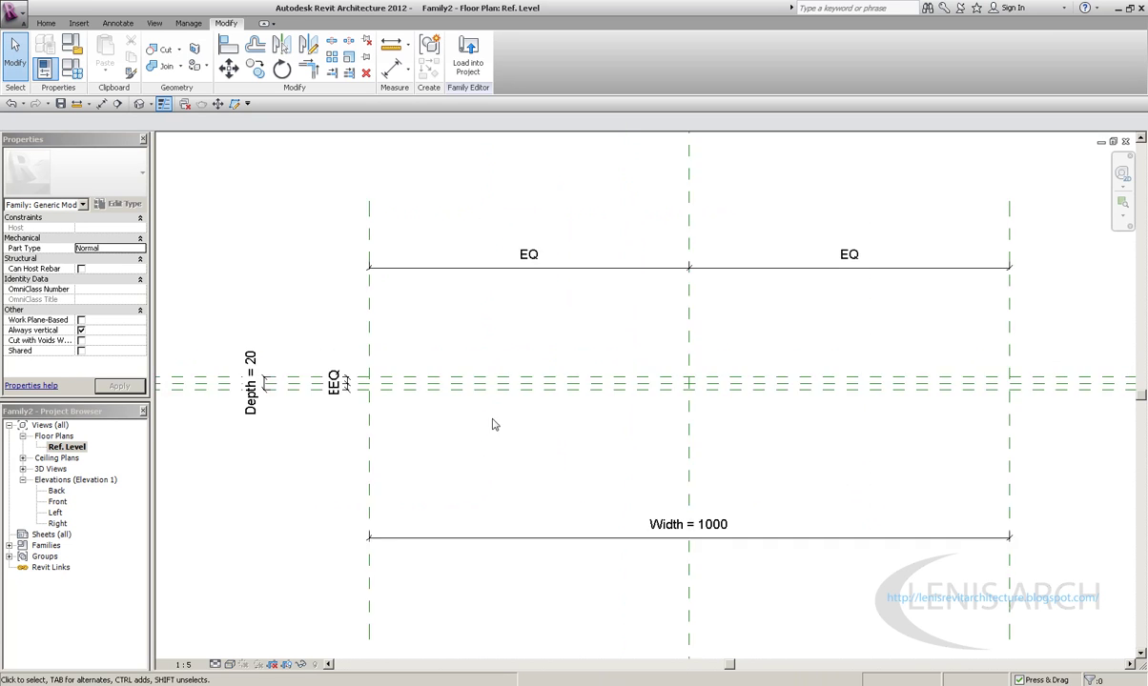
pyautogui.click(1125, 142)
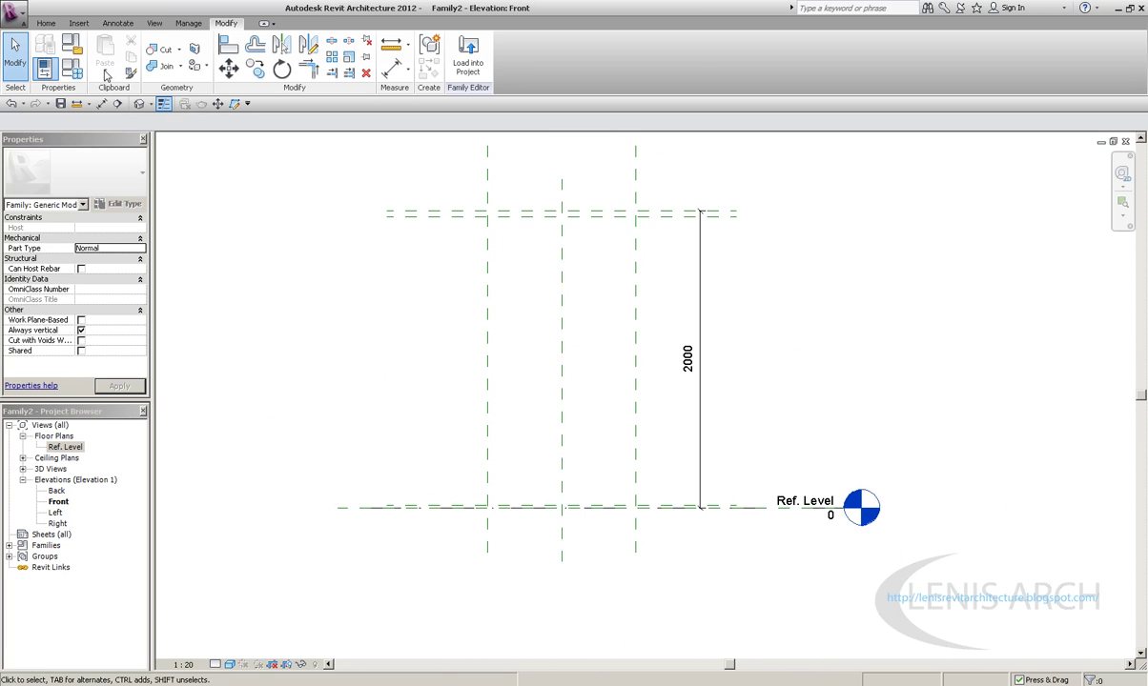
pyautogui.click(70, 68)
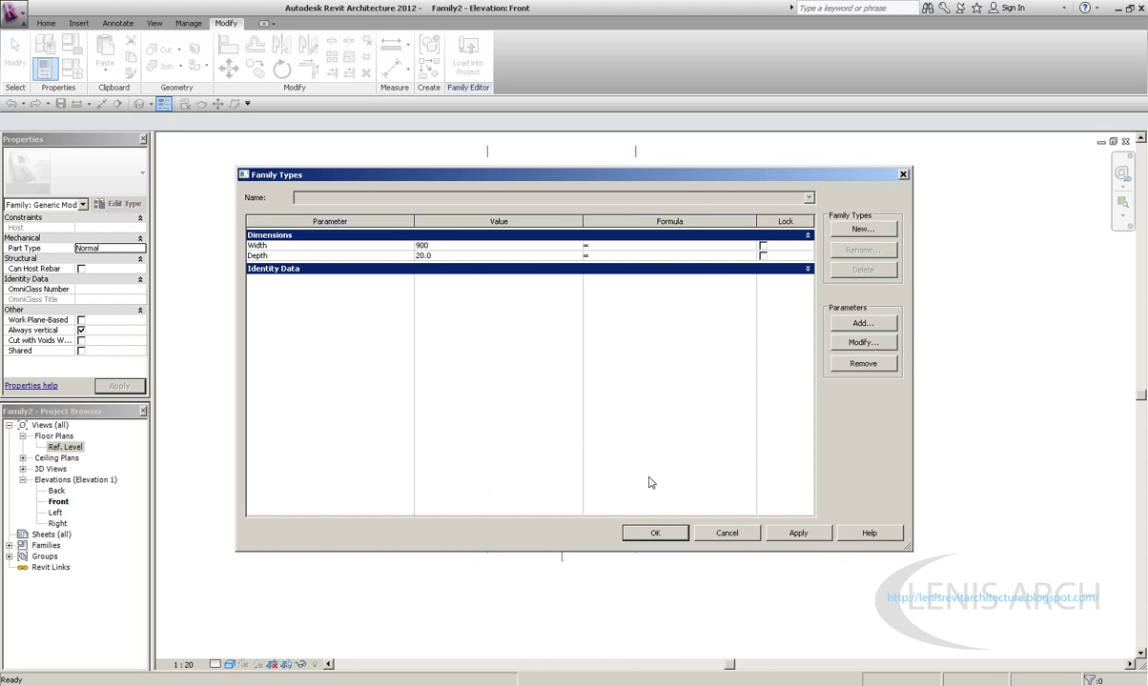
pyautogui.click(655, 533)
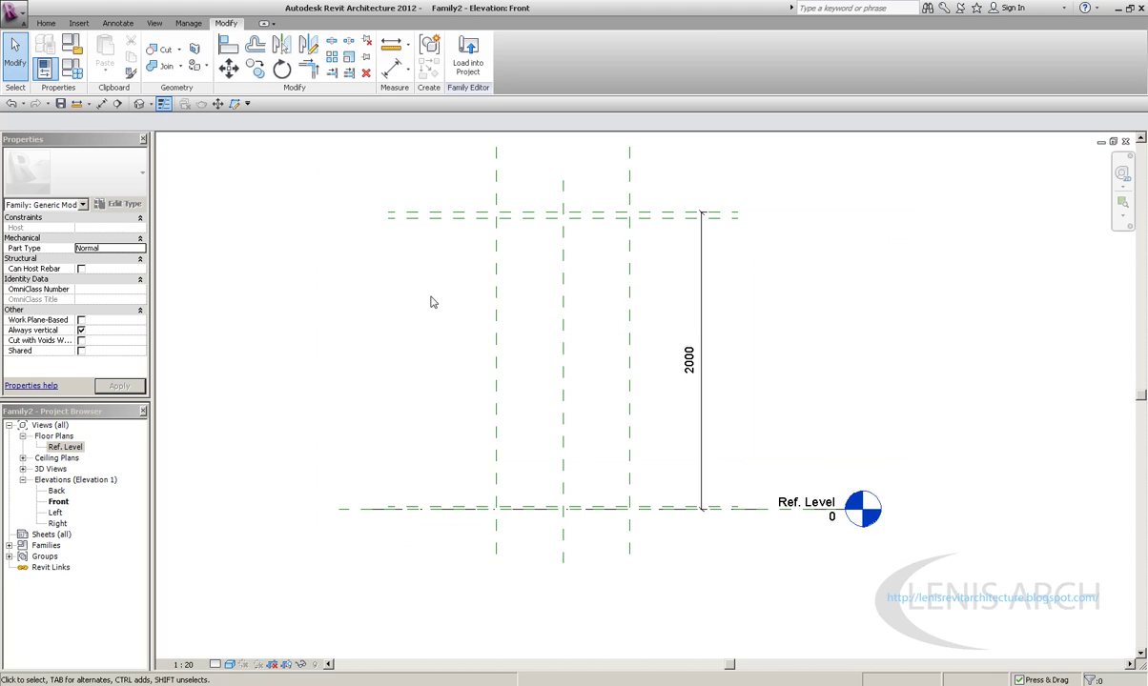
pyautogui.scroll(-2, 520, 242)
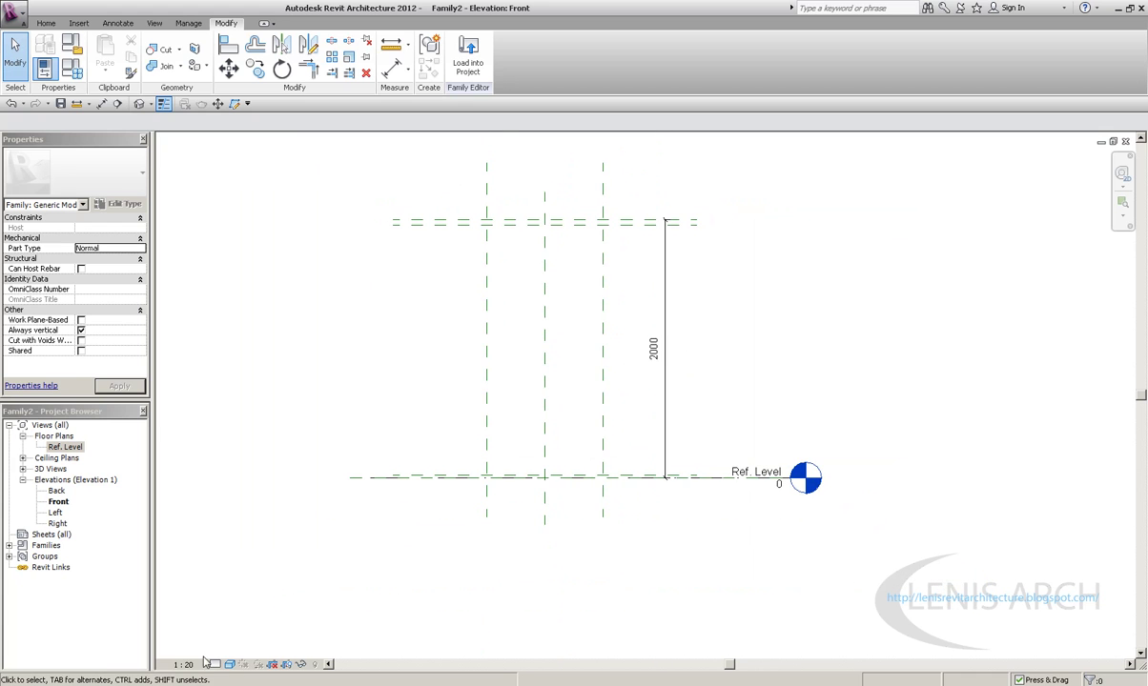
pyautogui.hotkey('alt', 'Tab')
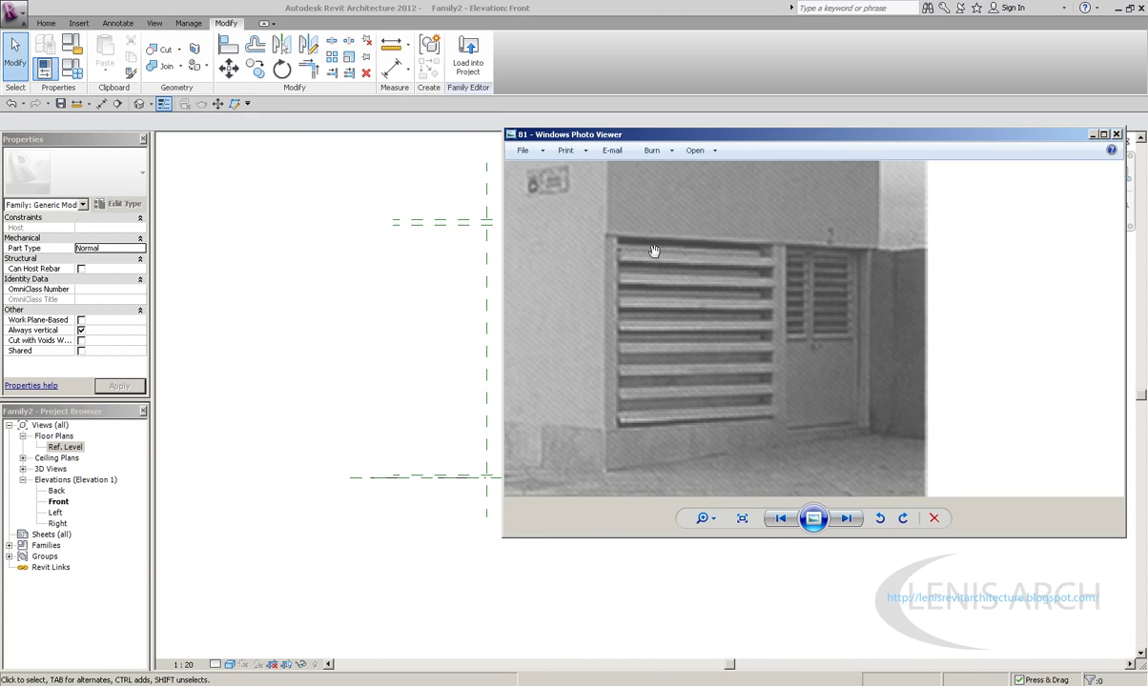
pyautogui.hotkey('alt', 'Tab')
# Step: Copy the middle and right edge vertical reference planes to make inner planes
pyautogui.click(487, 179)
pyautogui.press('c')
pyautogui.press('o')
pyautogui.click(487, 203)
pyautogui.click(500, 179)
pyautogui.click(599, 179)
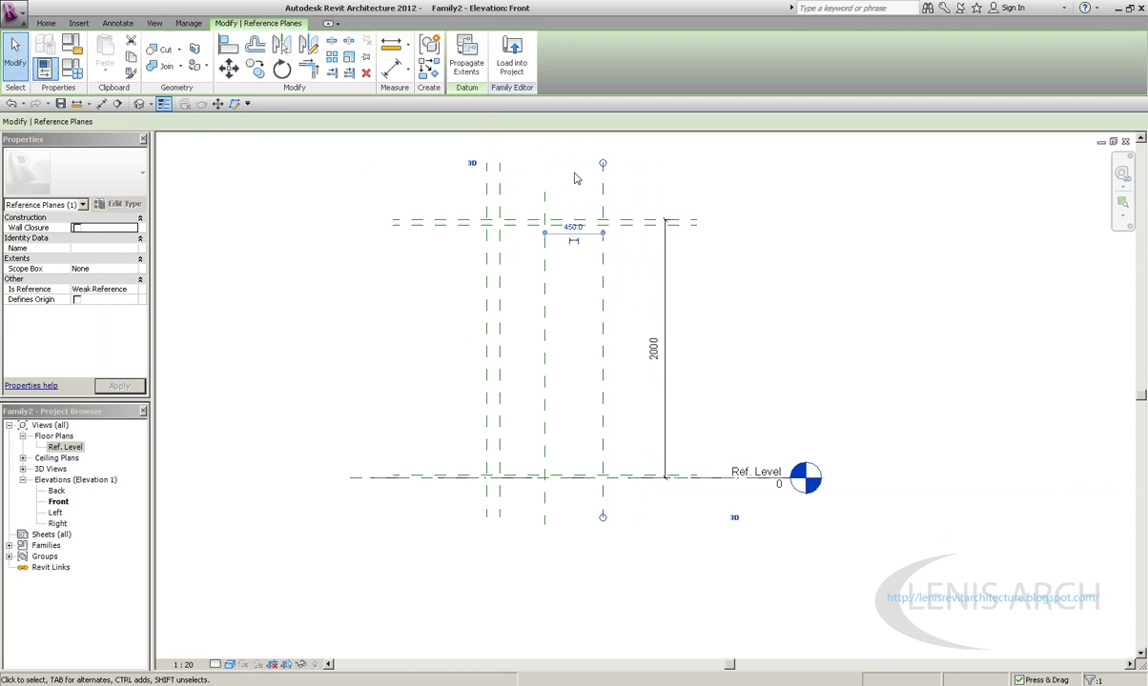
pyautogui.click(256, 70)
pyautogui.click(602, 196)
pyautogui.click(585, 187)
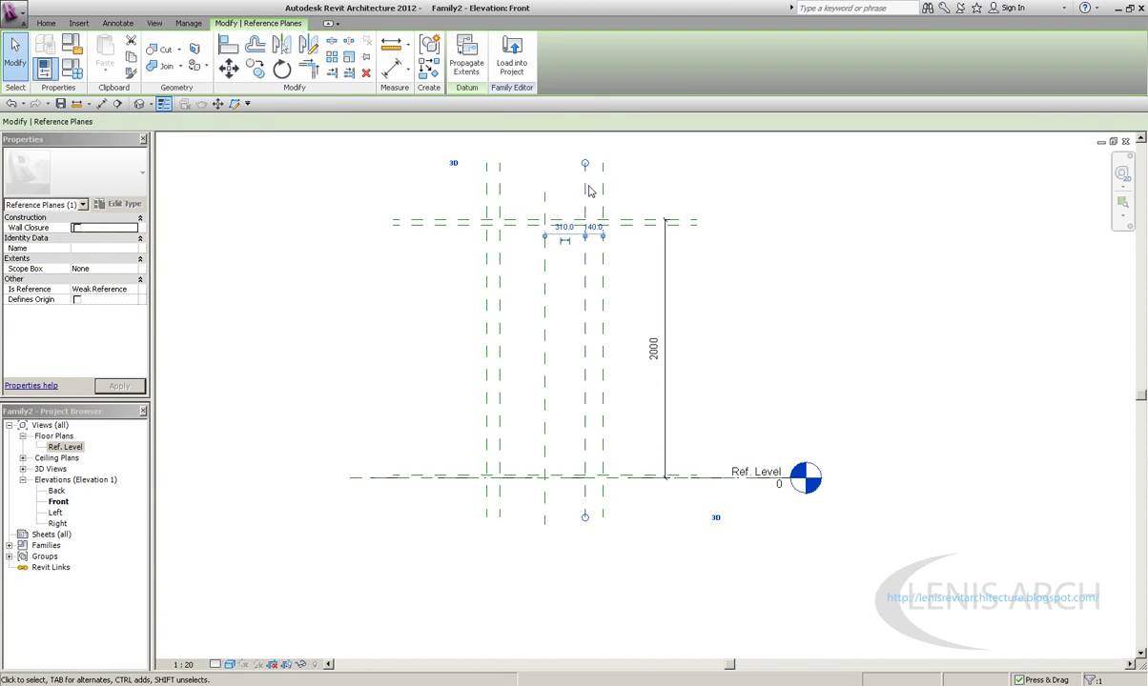
pyautogui.click(21, 60)
# Step: Set both inner vertical planes 20 from their edge planes
pyautogui.click(584, 255)
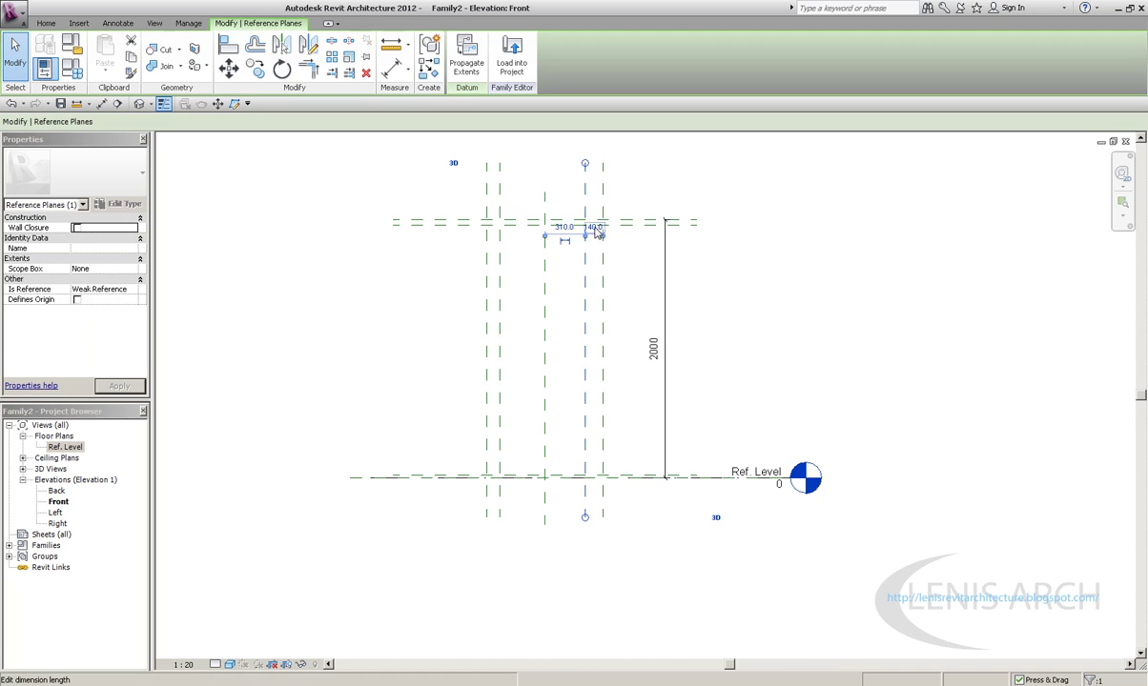
pyautogui.click(593, 226)
pyautogui.press('Return')
pyautogui.click(498, 206)
pyautogui.click(493, 224)
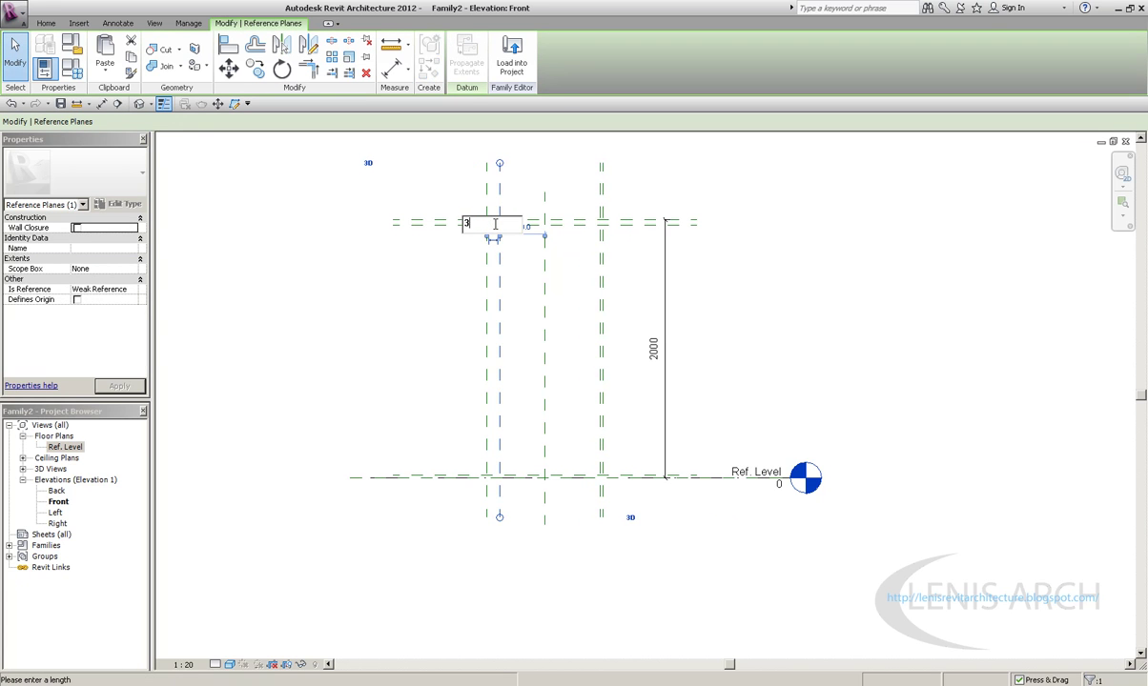
pyautogui.press('Return')
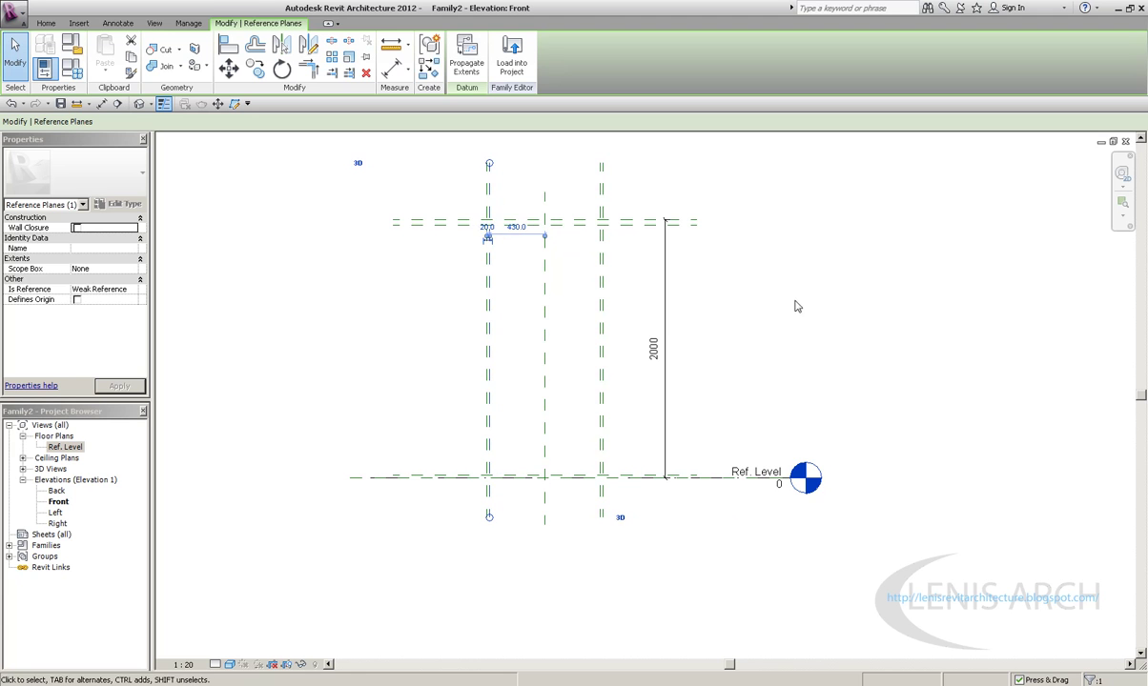
pyautogui.click(794, 305)
# Step: Change both inner planes' distances to their edge planes to 50
pyautogui.scroll(3, 740, 286)
pyautogui.scroll(1, 520, 372)
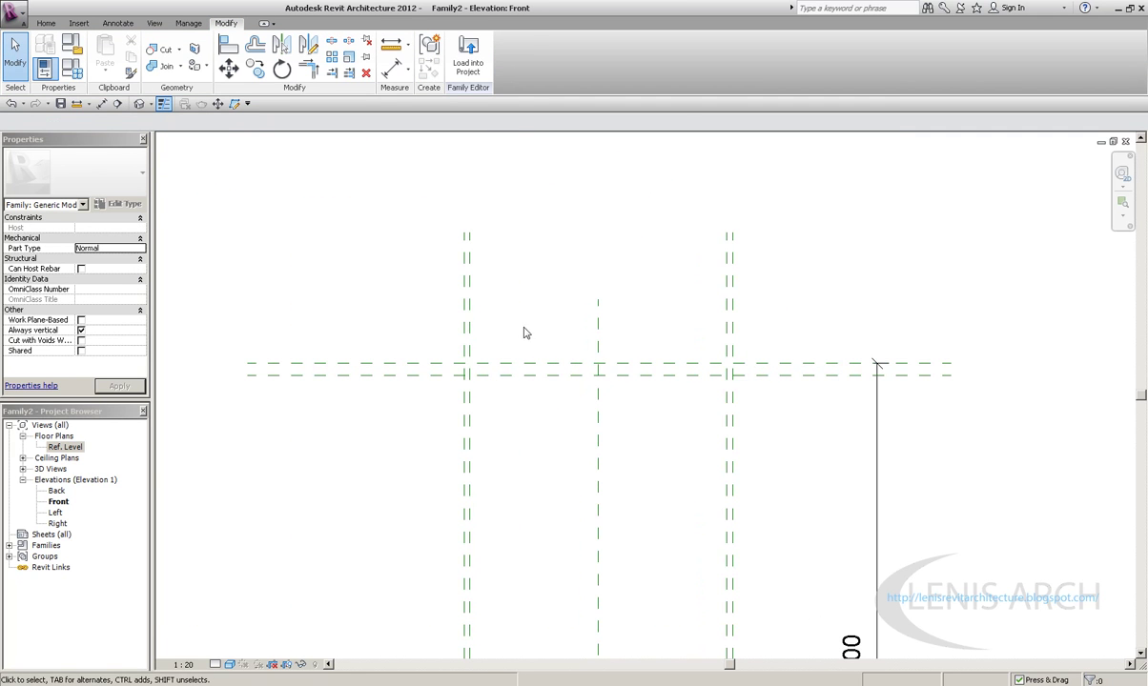
pyautogui.click(466, 405)
pyautogui.scroll(1, 462, 393)
pyautogui.scroll(1, 458, 395)
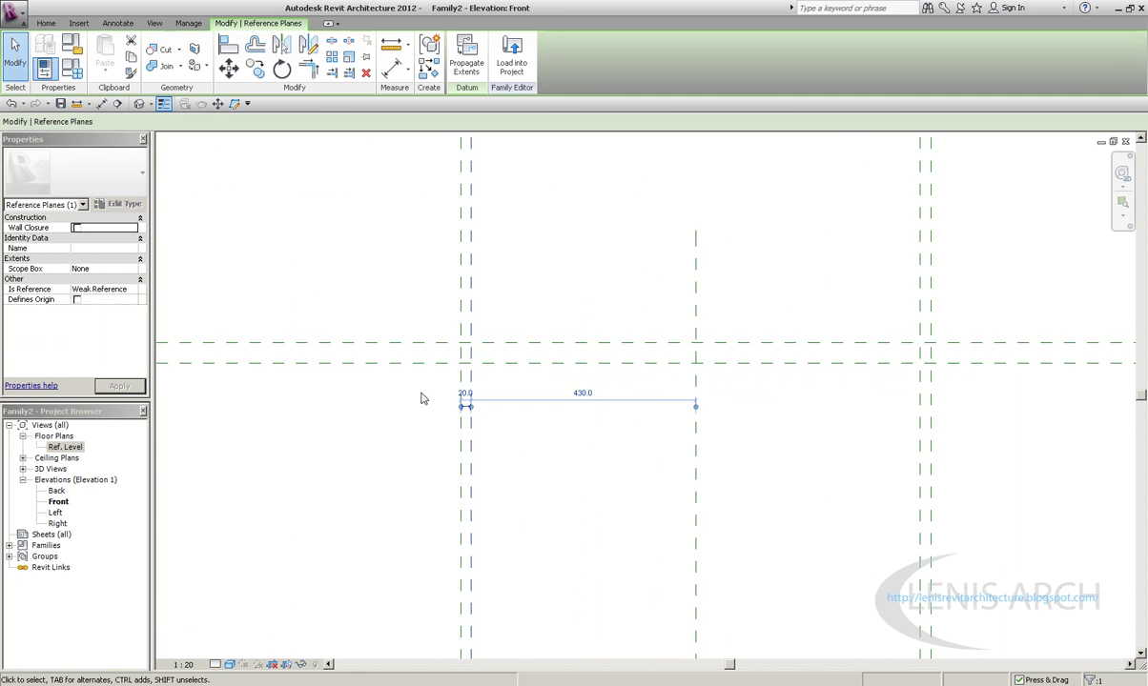
pyautogui.click(466, 392)
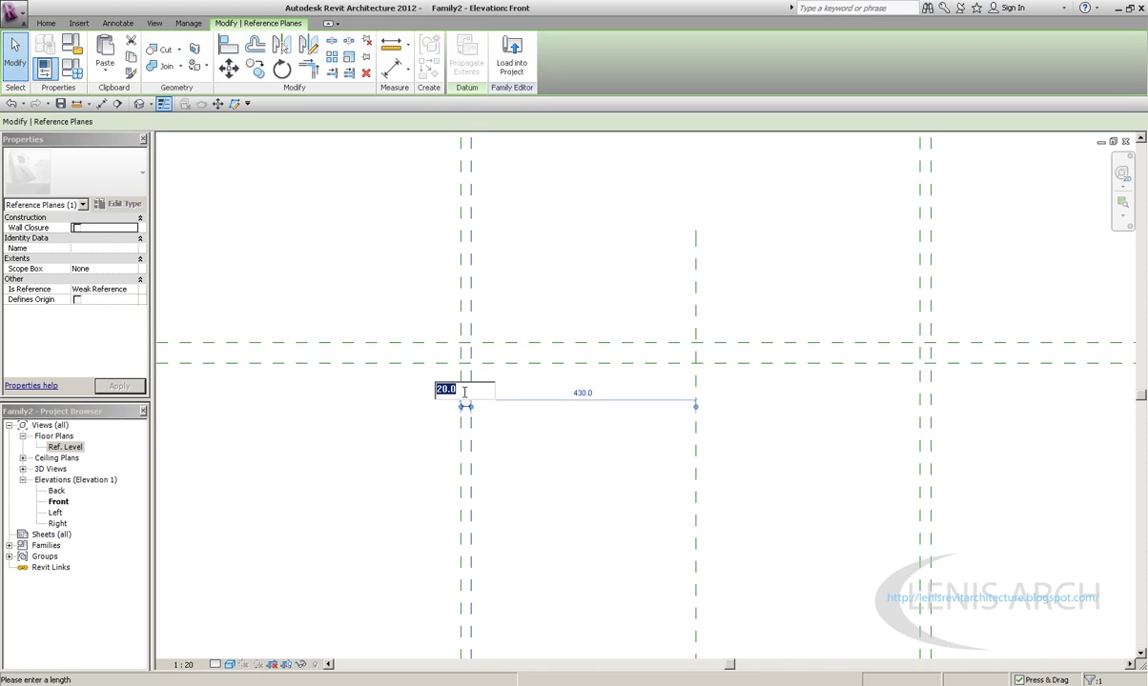
pyautogui.write('50')
pyautogui.press('Return')
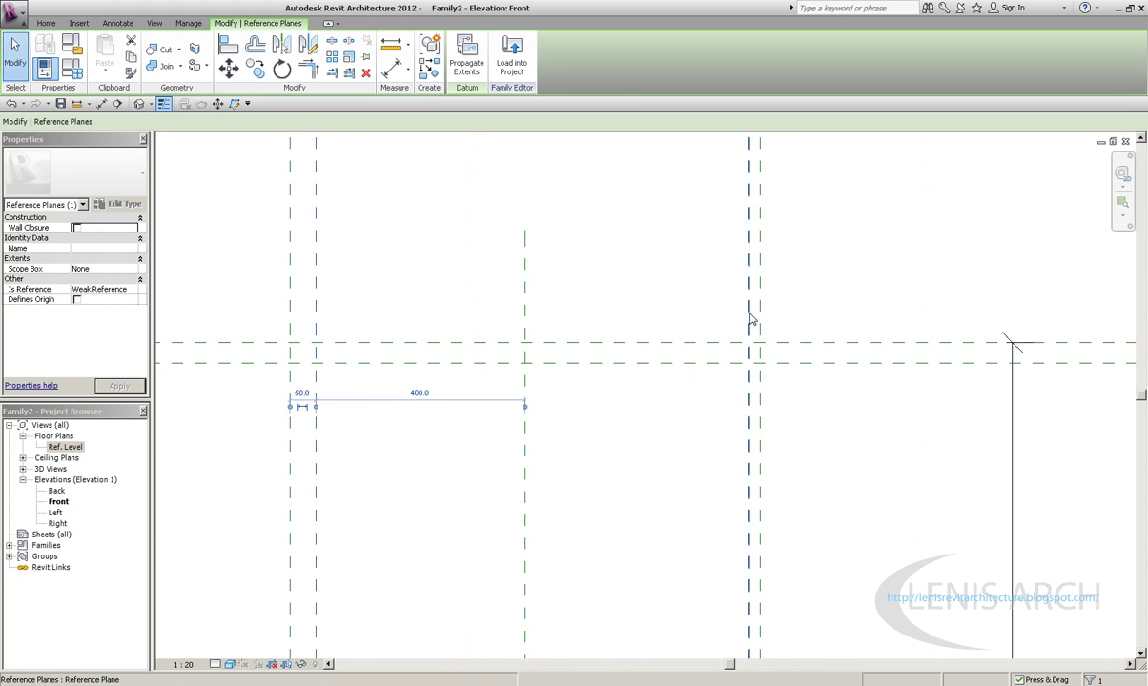
pyautogui.click(752, 322)
pyautogui.click(753, 395)
pyautogui.write('50')
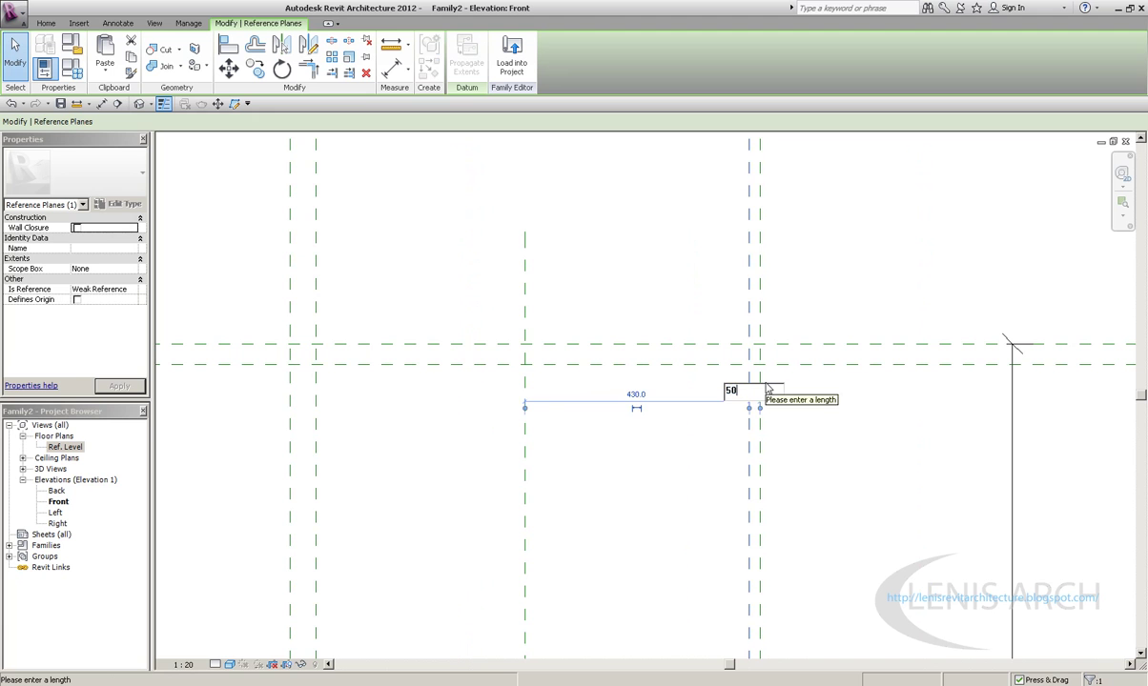
pyautogui.press('Return')
pyautogui.press('Escape')
# Step: Check the Ref. Level plan, then reframe the front elevation around the 2000 dimension and Ref. Level
pyautogui.doubleClick(65, 446)
pyautogui.scroll(4, 725, 282)
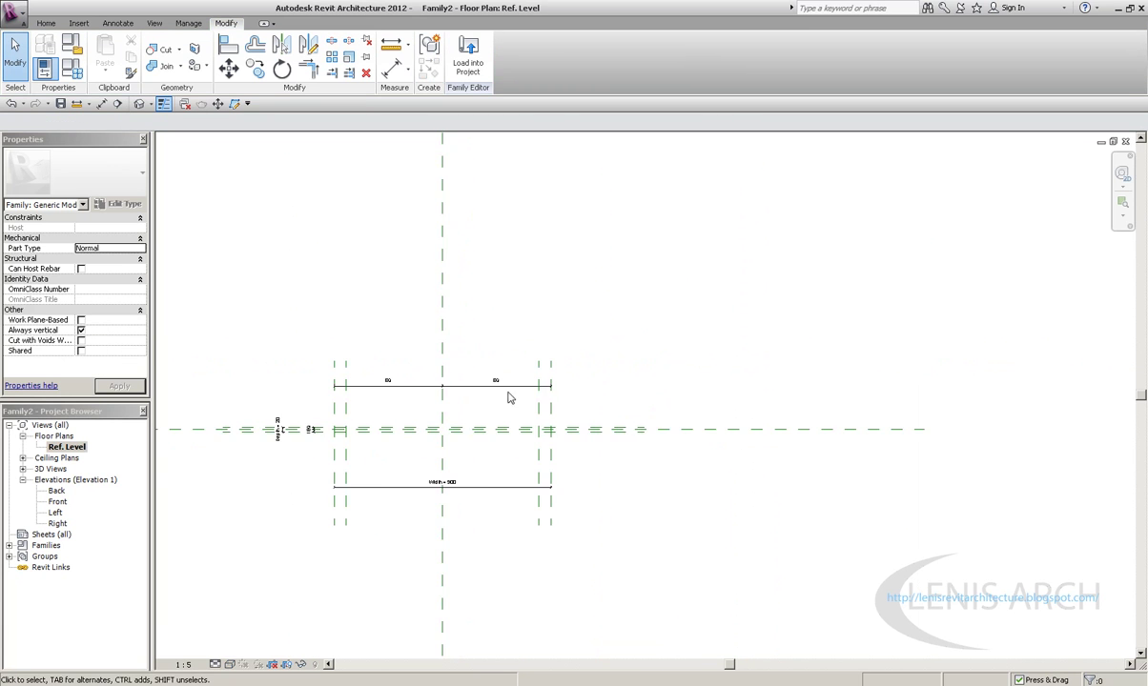
pyautogui.hotkey('ctrl', 'Tab')
pyautogui.moveTo(690, 300); pyautogui.dragTo(651, 228, button='middle')
pyautogui.scroll(-2, 651, 228)
pyautogui.click(46, 22)
pyautogui.moveTo(558, 253); pyautogui.dragTo(605, 152, button='middle')
pyautogui.moveTo(604, 351); pyautogui.dragTo(564, 414, button='middle')
pyautogui.scroll(-1, 563, 414)
# Step: Start a solid extrusion and sketch the outer 900 by 2000 rectangle snapped to the reference planes
pyautogui.click(106, 53)
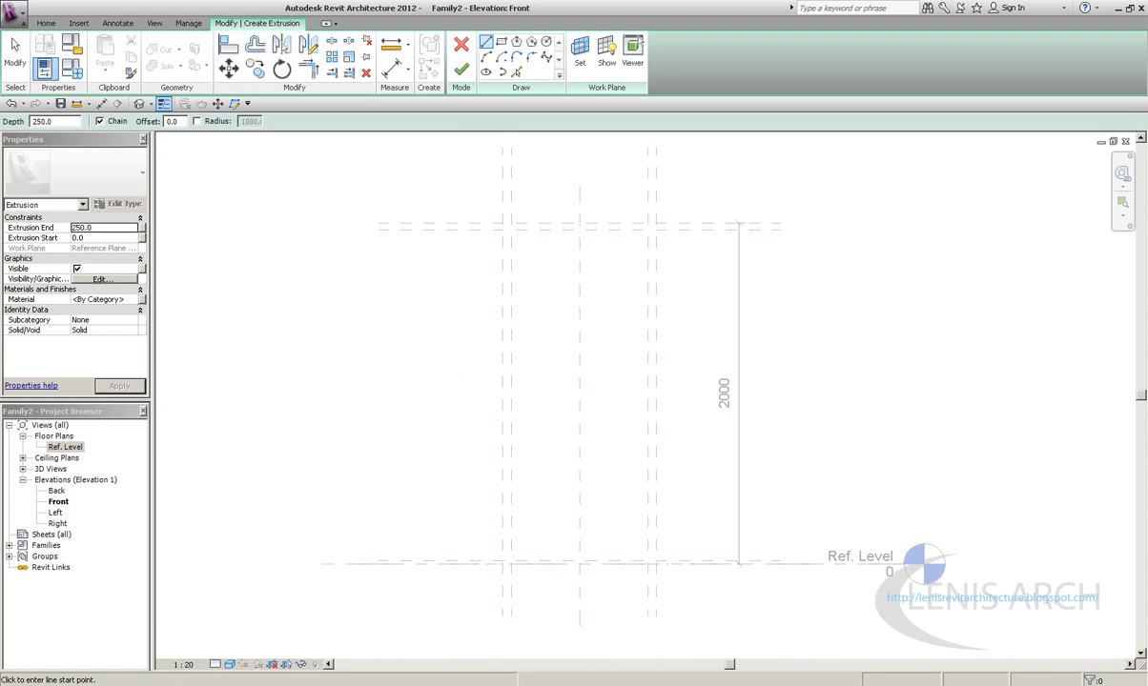
pyautogui.hotkey('alt', 'Tab')
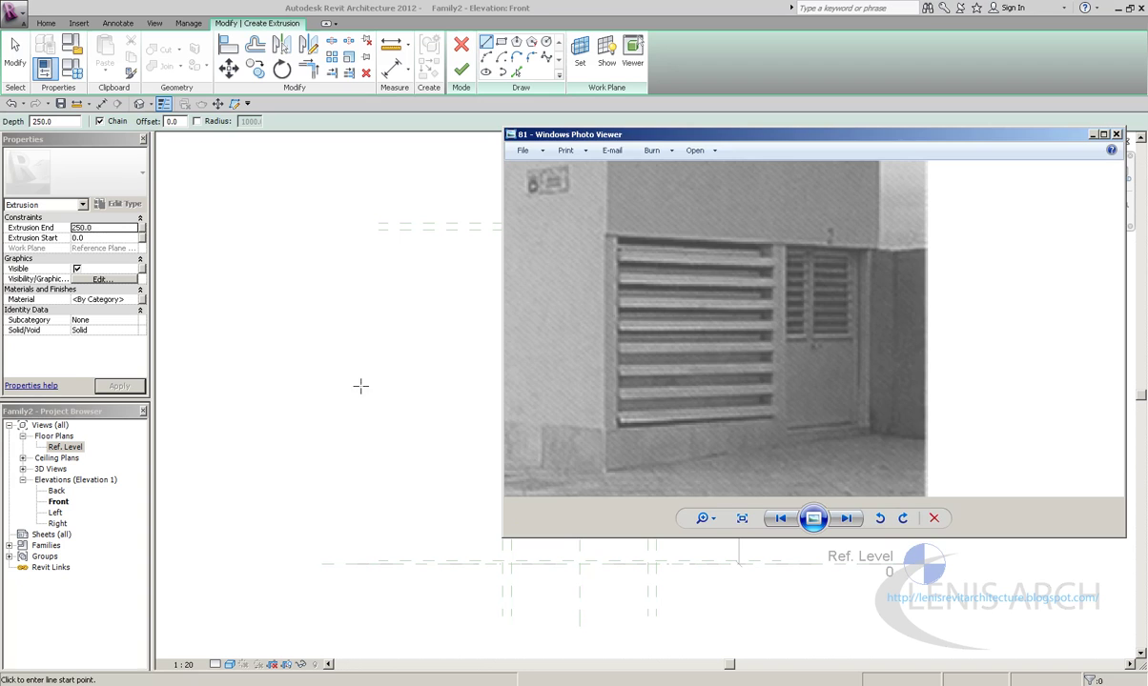
pyautogui.hotkey('alt', 'Tab')
pyautogui.click(501, 46)
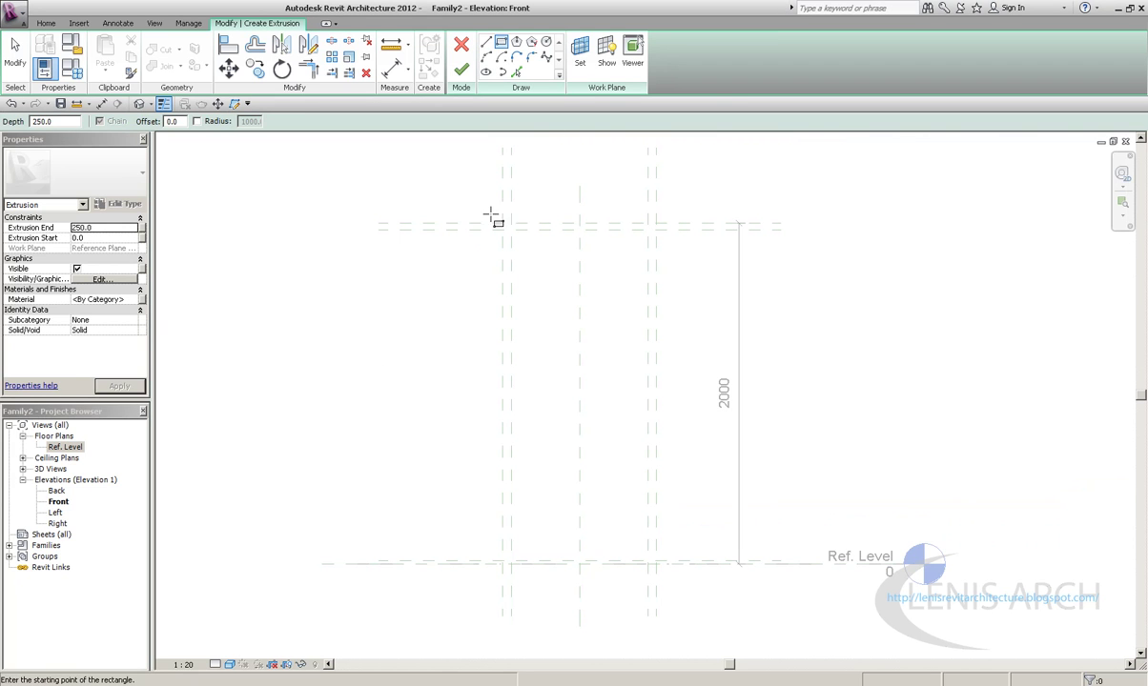
pyautogui.click(503, 224)
pyautogui.click(655, 564)
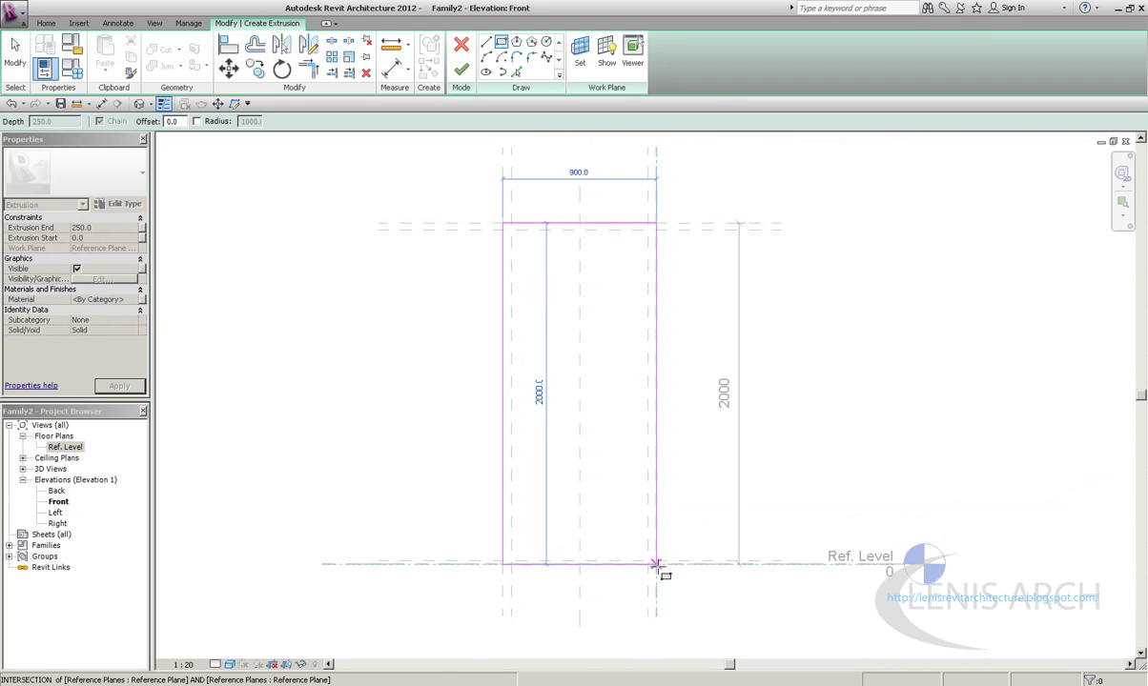
pyautogui.click(656, 564)
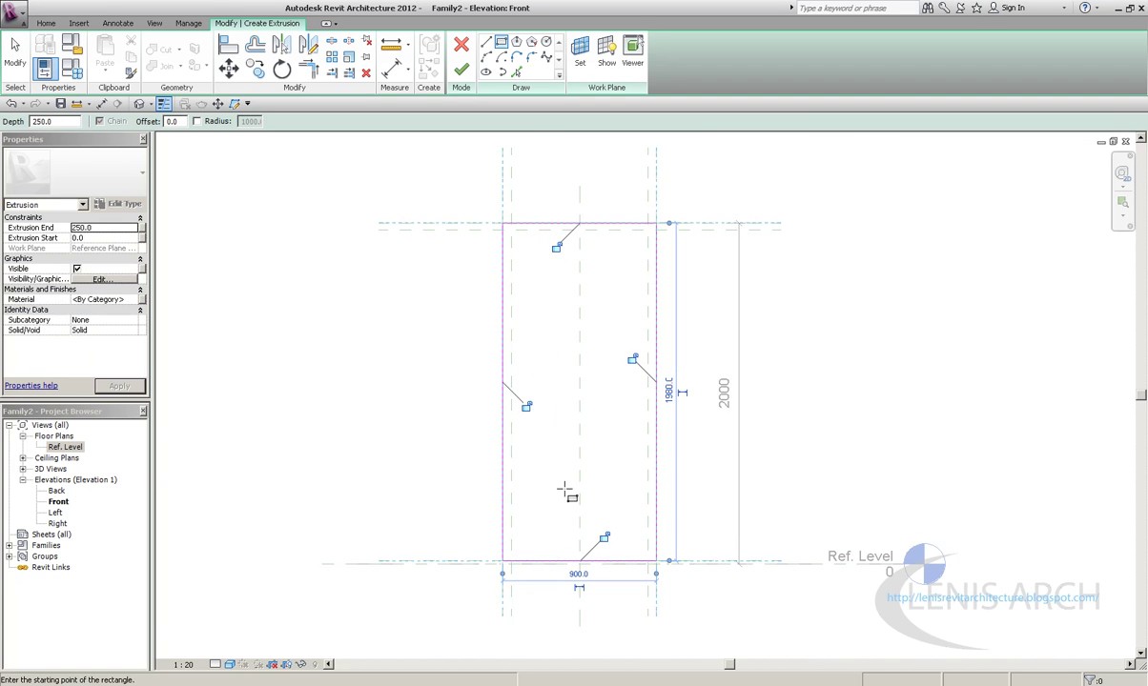
# Step: Draw the inner rectangle and finish the 250-deep frame extrusion
pyautogui.click(511, 229)
pyautogui.scroll(2, 646, 550)
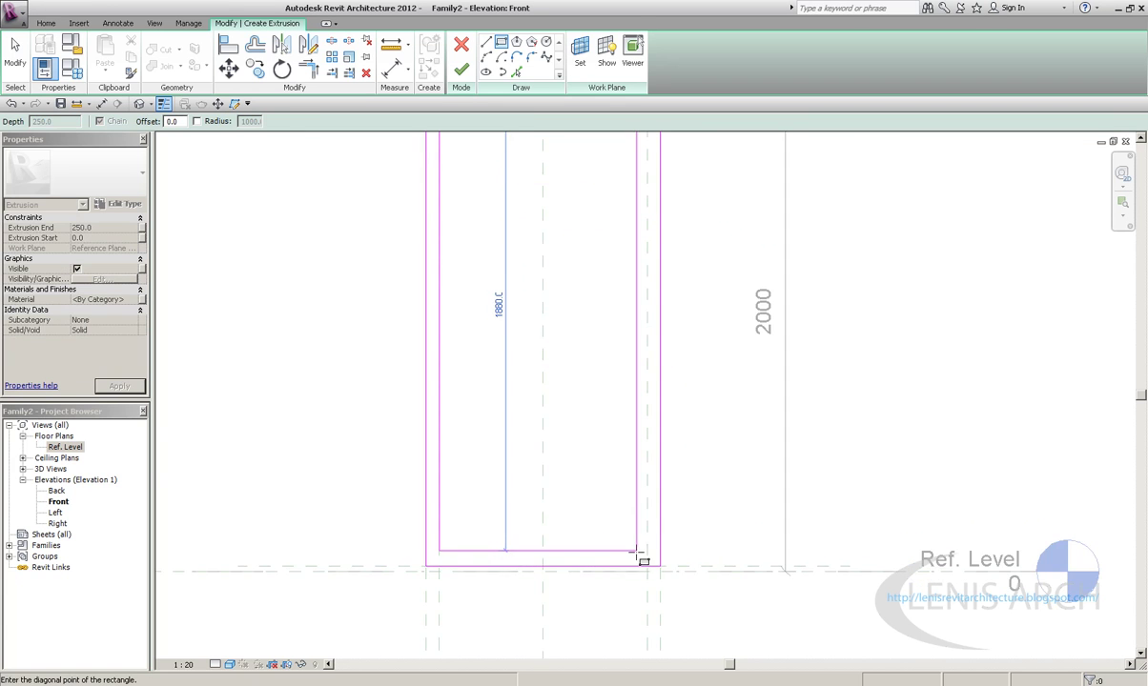
pyautogui.click(646, 550)
pyautogui.click(460, 69)
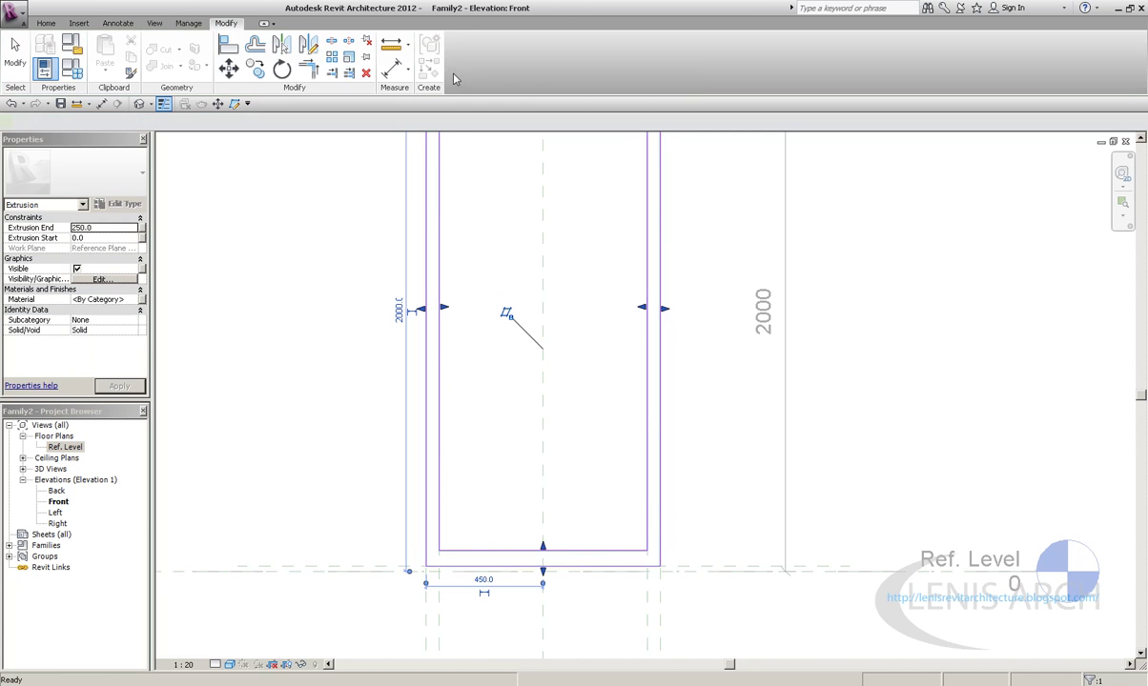
pyautogui.press('Escape')
# Step: Copy the bottom reference plane up by 5, just above the frame's base
pyautogui.moveTo(377, 570); pyautogui.dragTo(423, 559, button='middle')
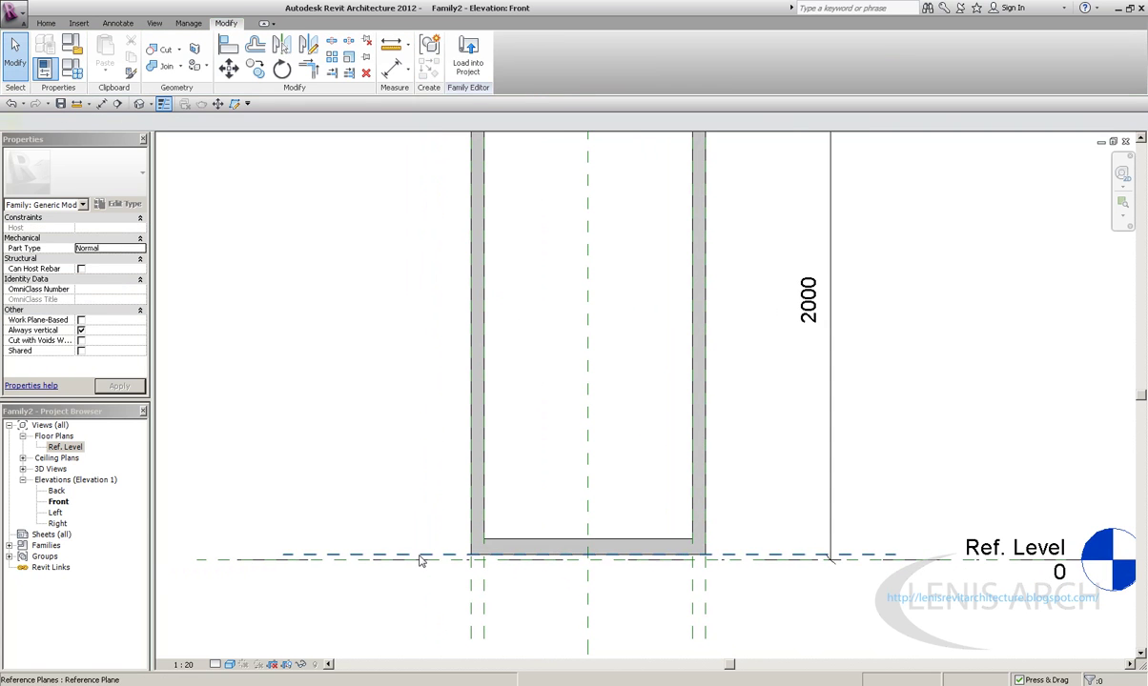
pyautogui.click(422, 558)
pyautogui.click(255, 70)
pyautogui.click(425, 461)
pyautogui.write('5')
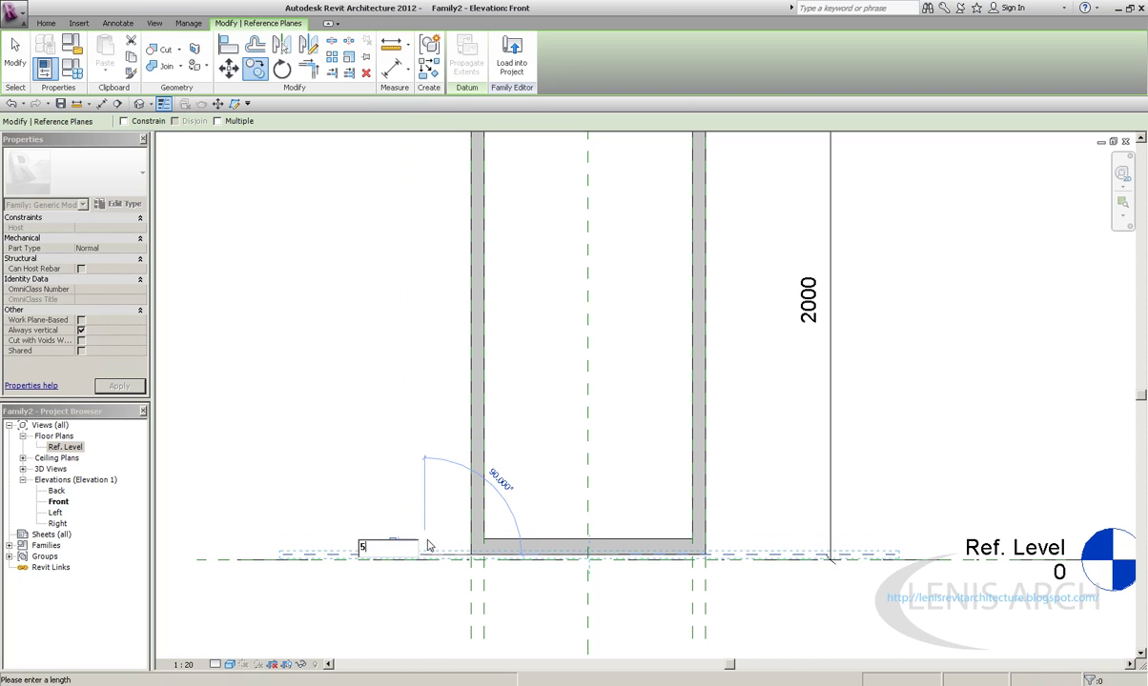
pyautogui.press('Return')
pyautogui.scroll(1, 457, 530)
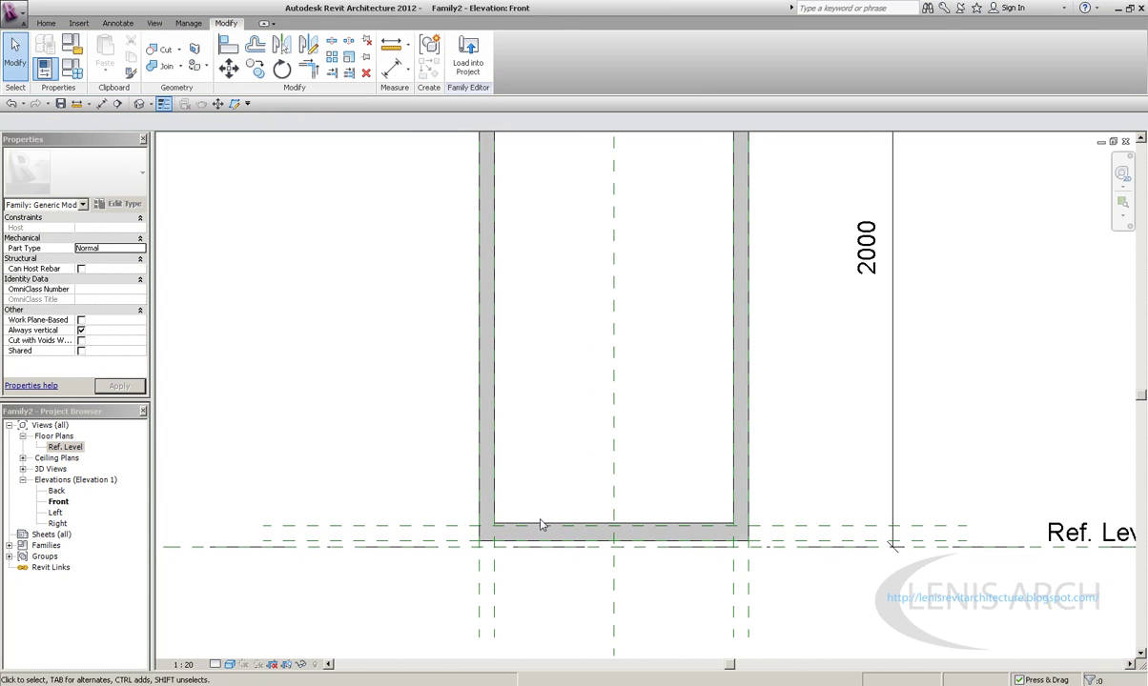
# Step: Edit the frame extrusion's sketch, refitting its bottom line to the new plane, and finish
pyautogui.click(543, 525)
pyautogui.click(464, 58)
pyautogui.click(576, 529)
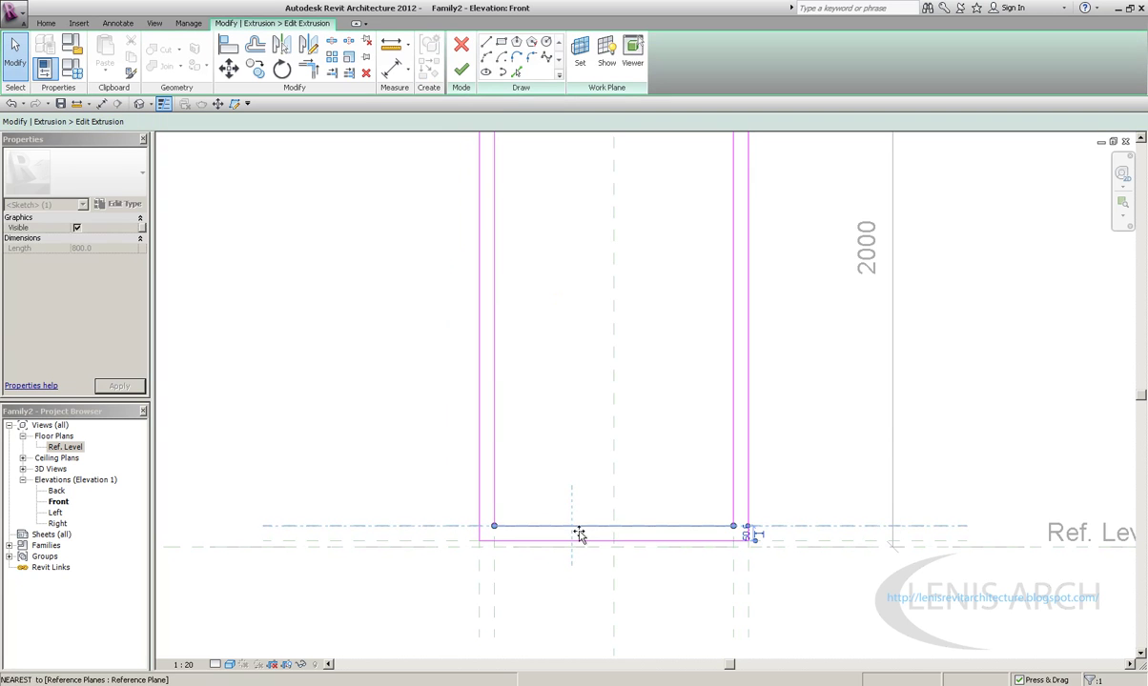
pyautogui.click(461, 70)
pyautogui.moveTo(391, 435); pyautogui.dragTo(392, 507, button='middle')
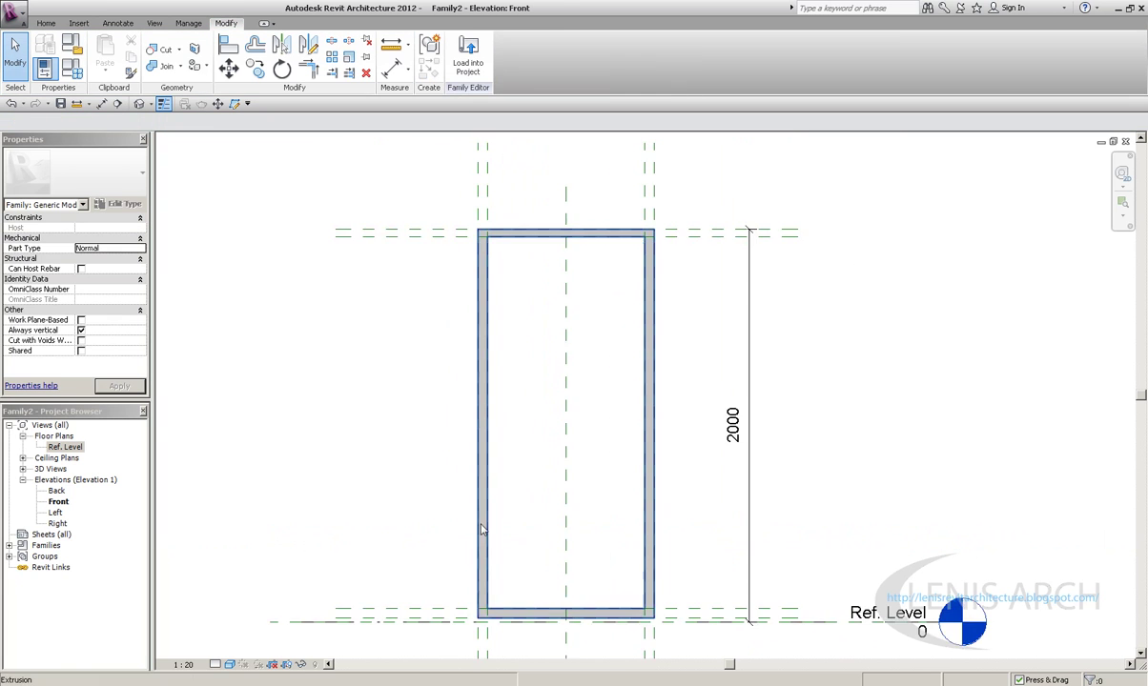
pyautogui.scroll(3, 758, 286)
# Step: Compare the frame's front elevation with the louvred-door reference photo
pyautogui.hotkey('alt', 'Tab')
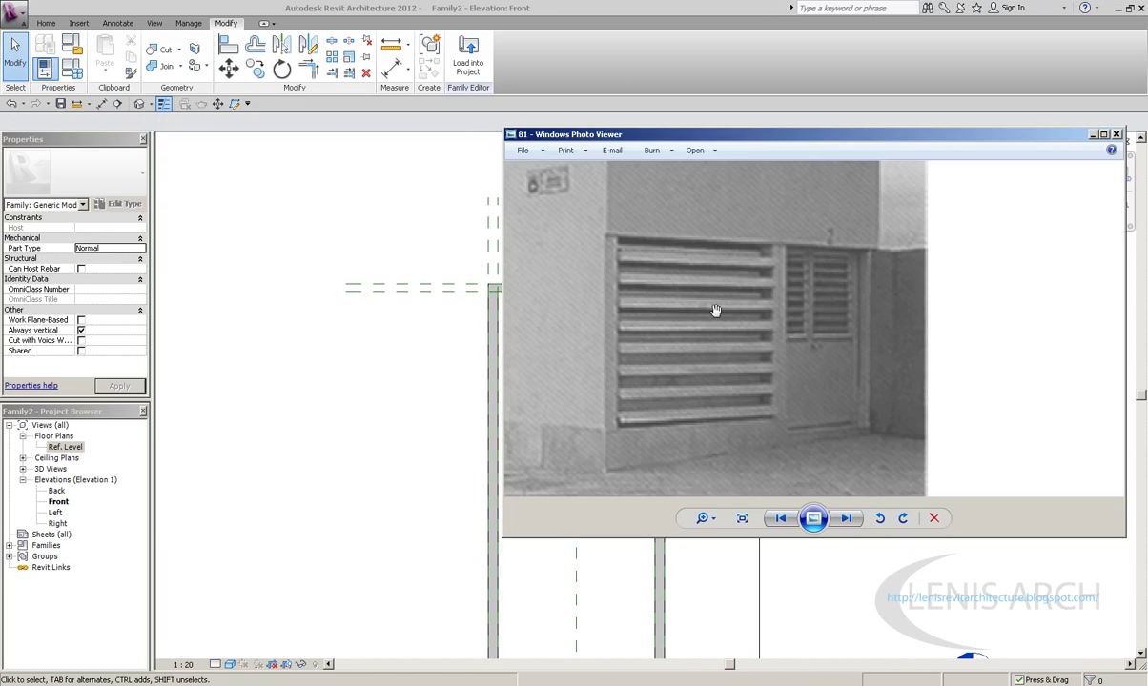
pyautogui.moveTo(701, 134); pyautogui.dragTo(780, 133)
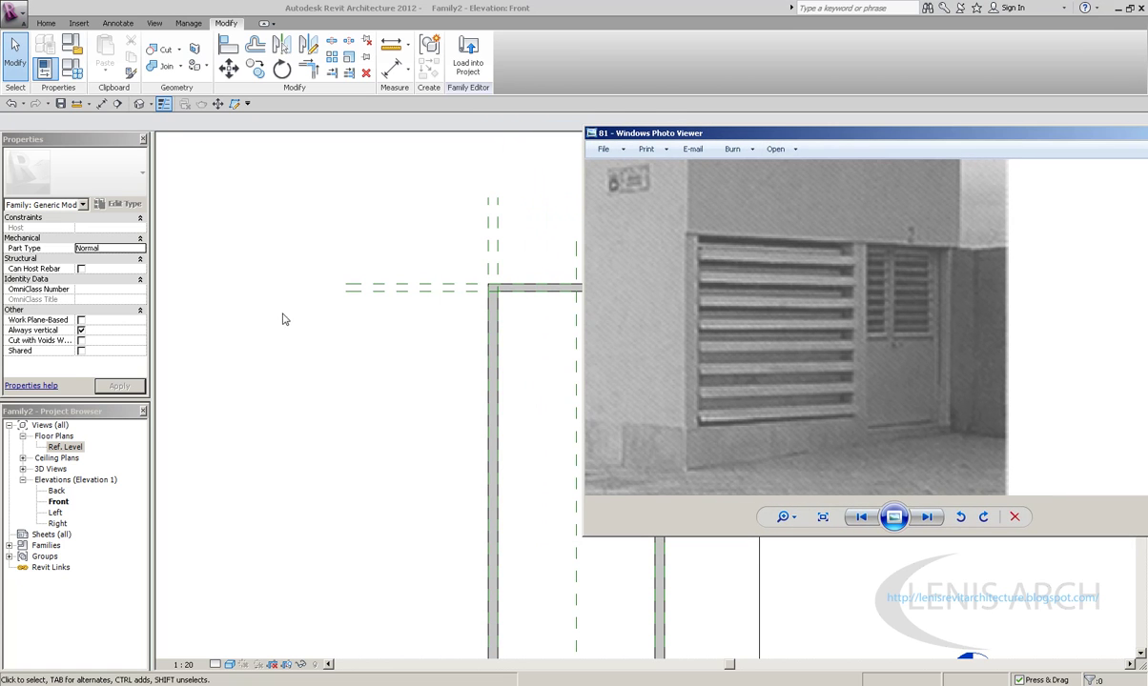
pyautogui.click(365, 438)
pyautogui.moveTo(443, 417); pyautogui.dragTo(443, 162, button='middle')
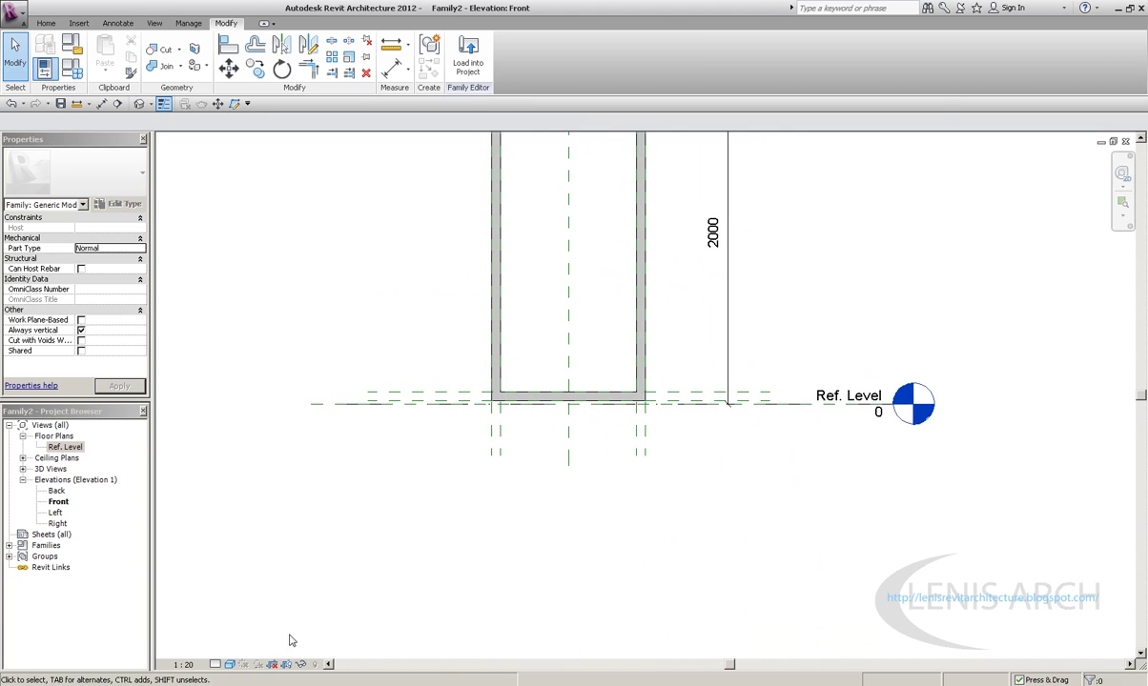
pyautogui.hotkey('alt', 'Tab')
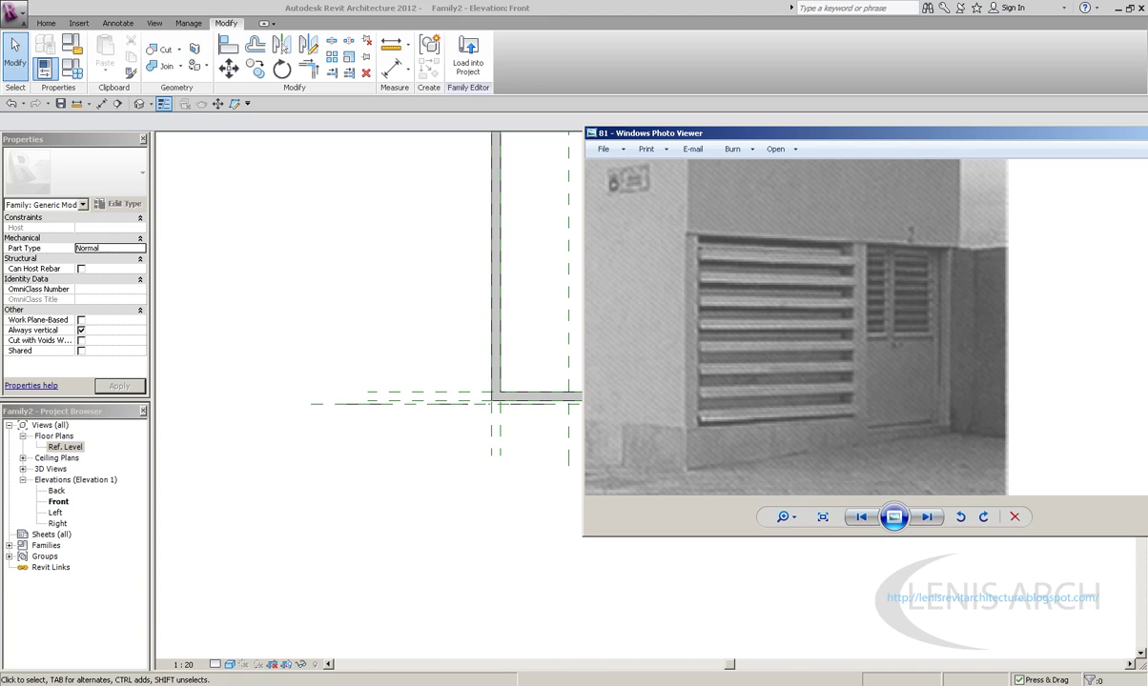
pyautogui.click(454, 346)
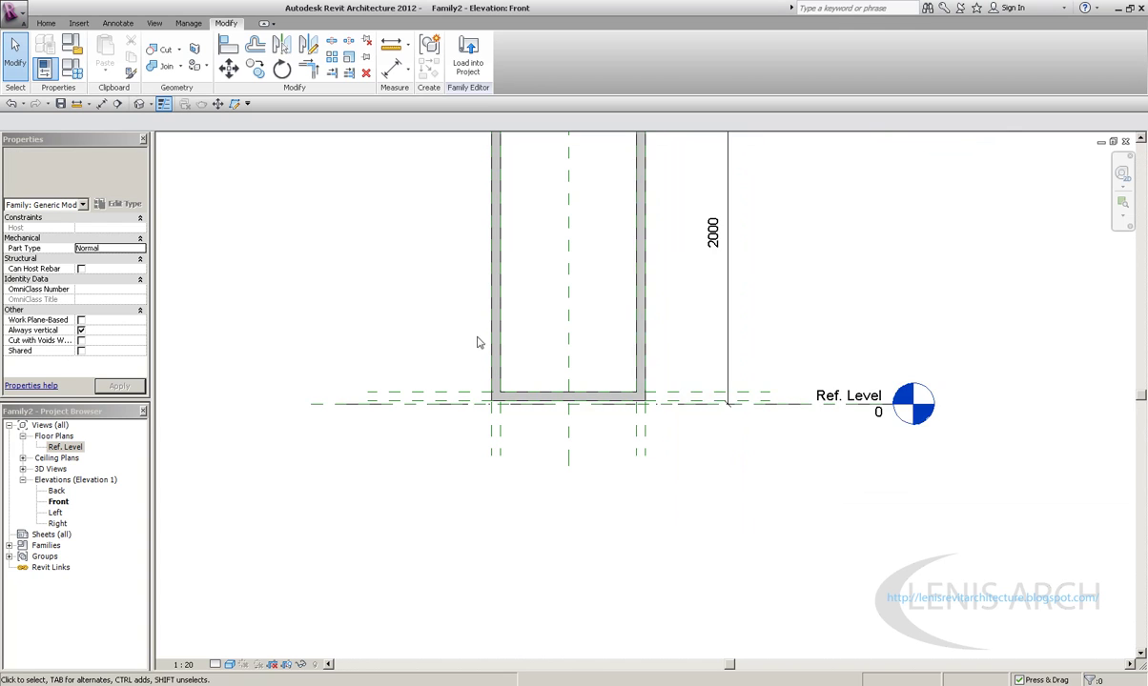
# Step: In the Ref. Level plan, snap the extrusion's back face to the centre plane and front face to the Depth plane
pyautogui.doubleClick(64, 446)
pyautogui.hotkey('alt', 'Tab')
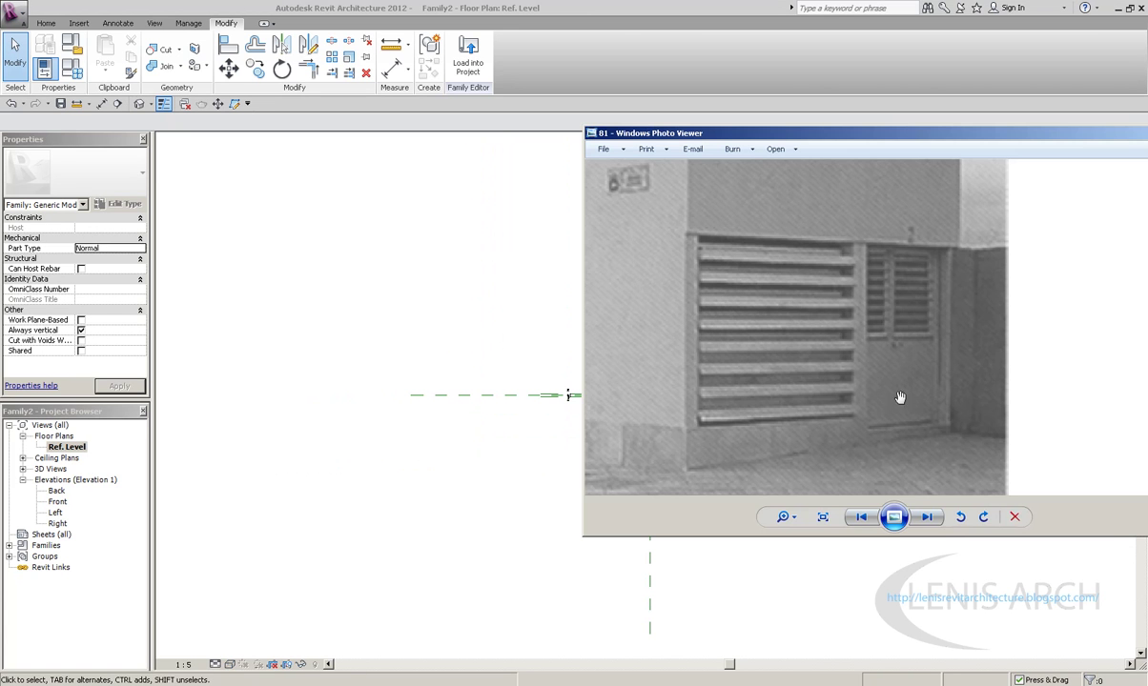
pyautogui.click(443, 417)
pyautogui.scroll(4, 591, 362)
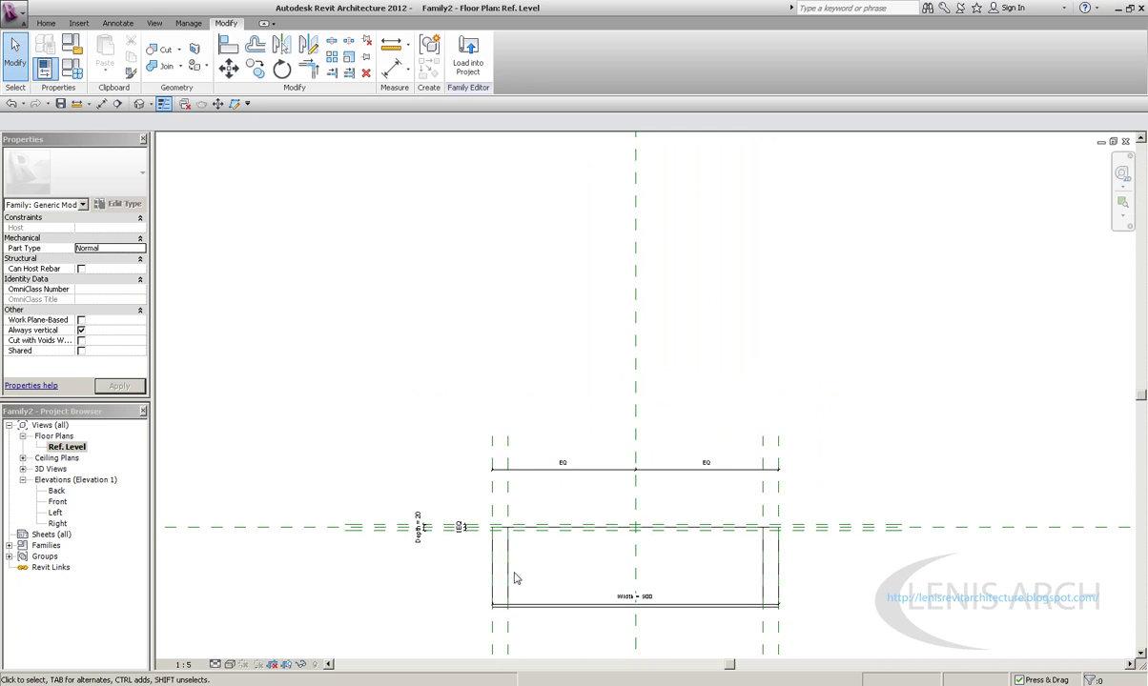
pyautogui.click(491, 530)
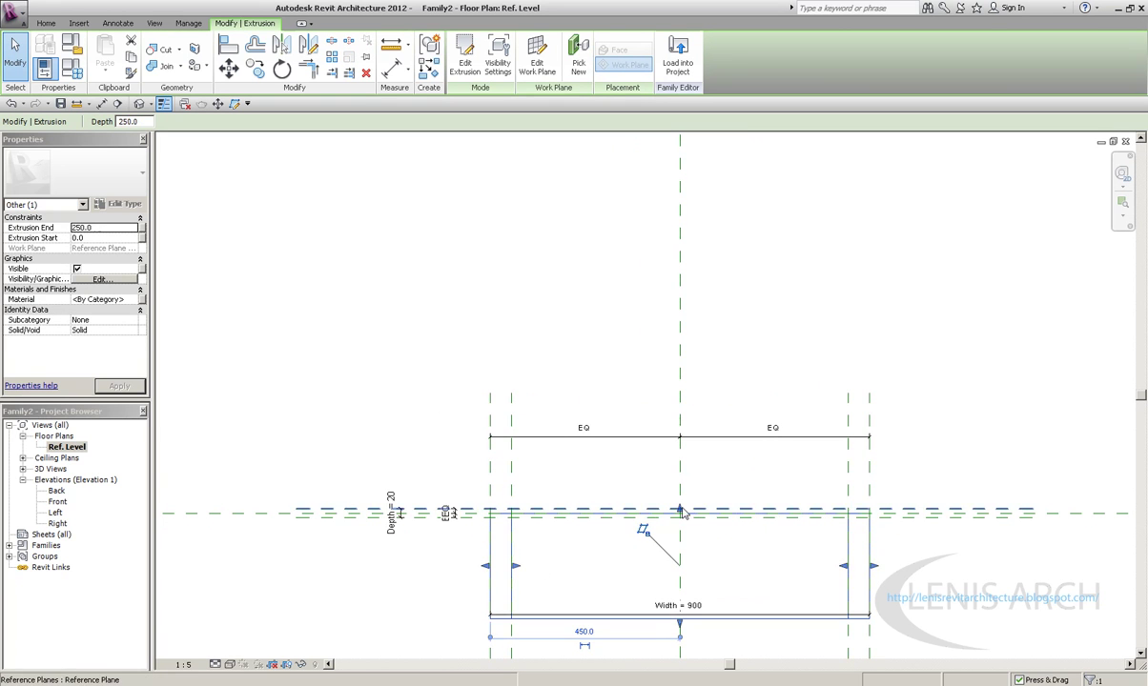
pyautogui.scroll(1, 680, 508)
pyautogui.moveTo(682, 506); pyautogui.dragTo(683, 516)
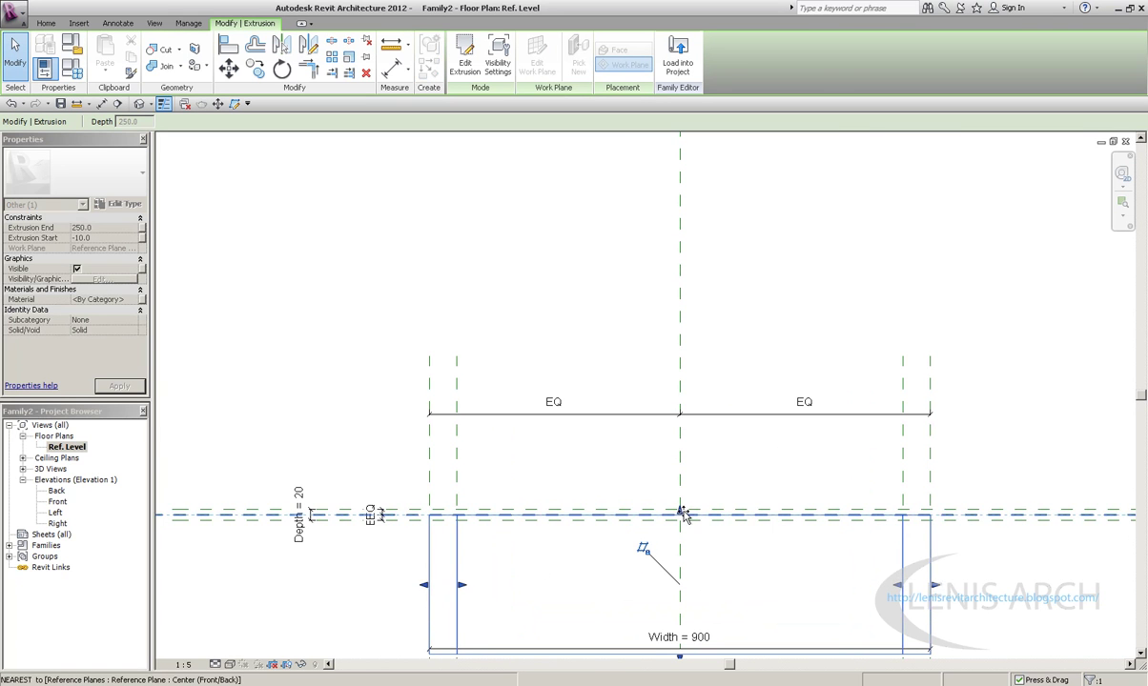
pyautogui.moveTo(682, 513); pyautogui.dragTo(682, 316, button='middle')
pyautogui.scroll(1, 672, 420)
pyautogui.moveTo(672, 429); pyautogui.dragTo(672, 311)
pyautogui.moveTo(297, 239); pyautogui.dragTo(389, 287, button='middle')
pyautogui.click(389, 287)
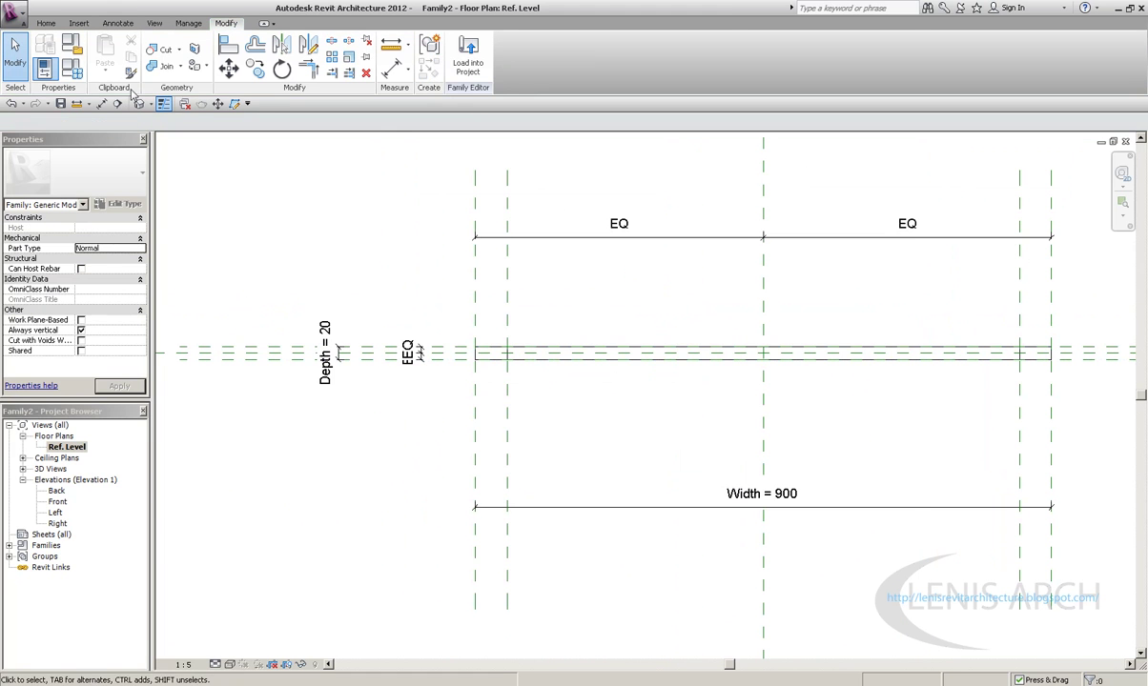
# Step: Set the family's Depth parameter to 40
pyautogui.click(70, 68)
pyautogui.click(430, 247)
pyautogui.write('40')
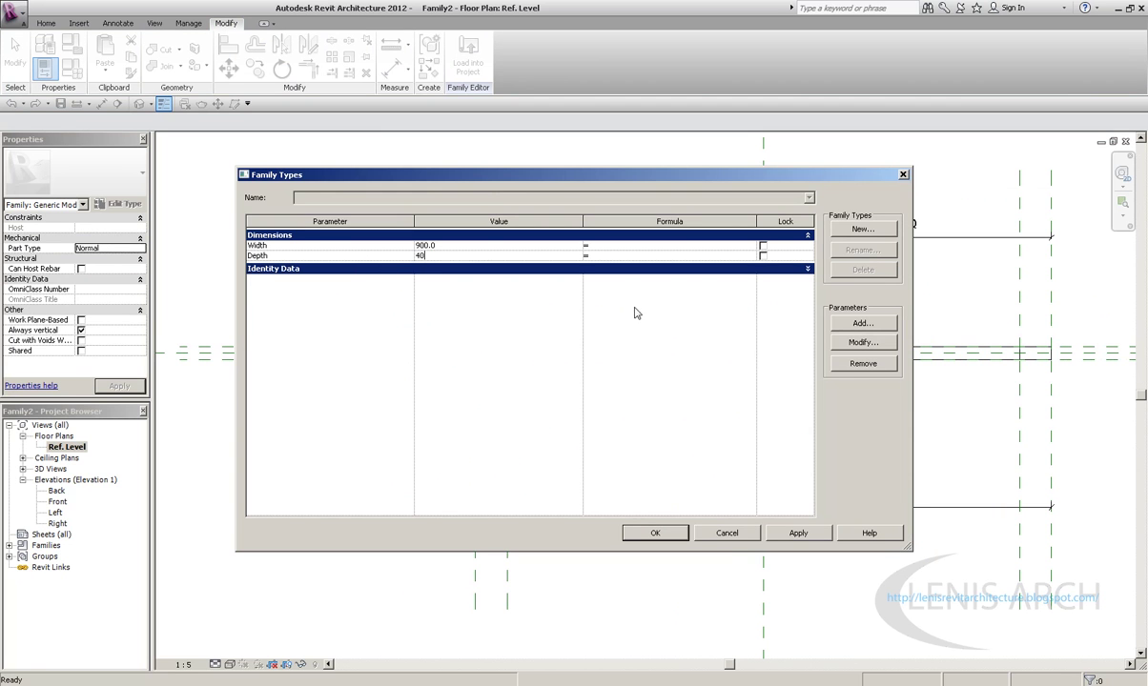
pyautogui.click(655, 532)
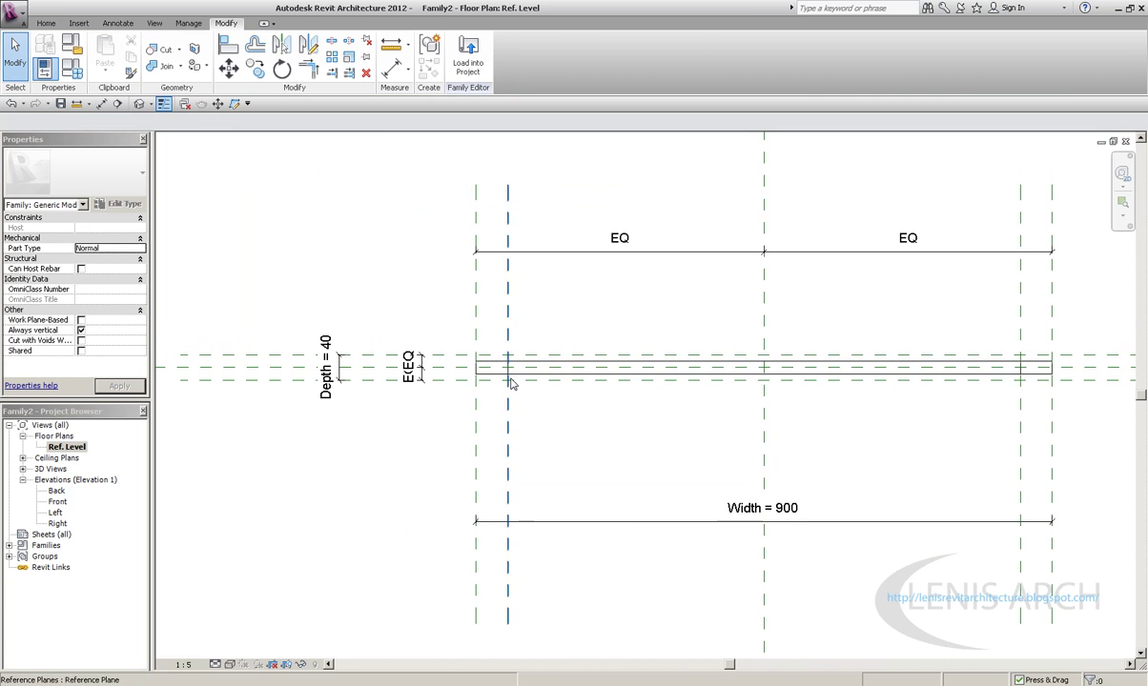
pyautogui.click(700, 379)
pyautogui.scroll(1, 700, 378)
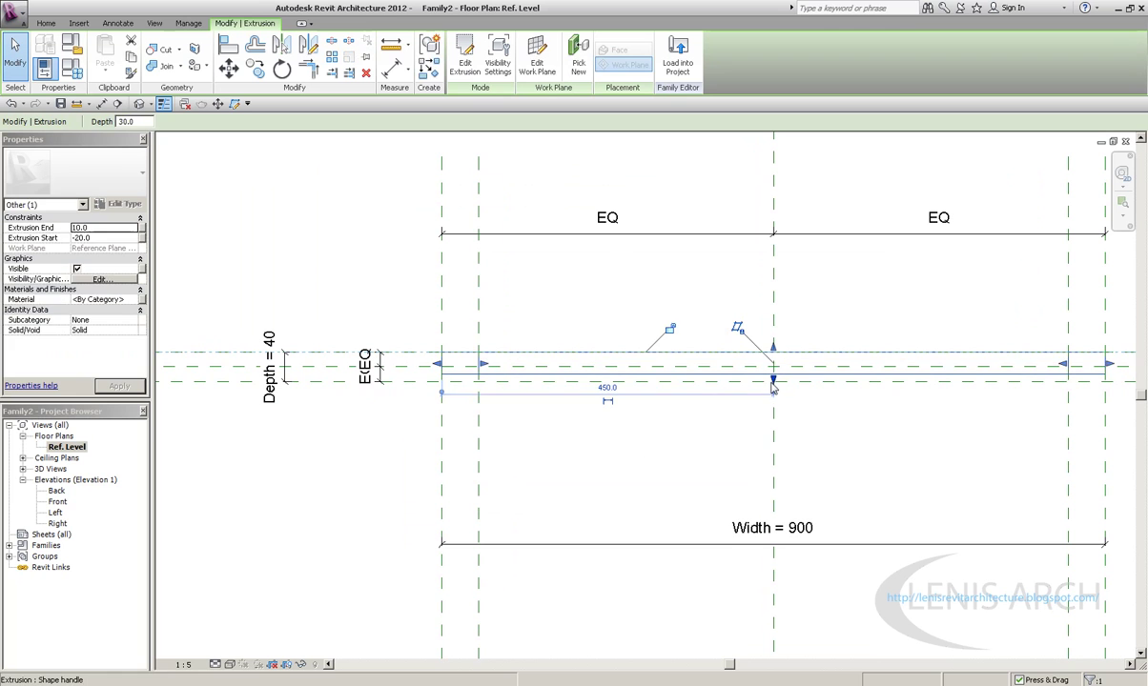
pyautogui.click(678, 450)
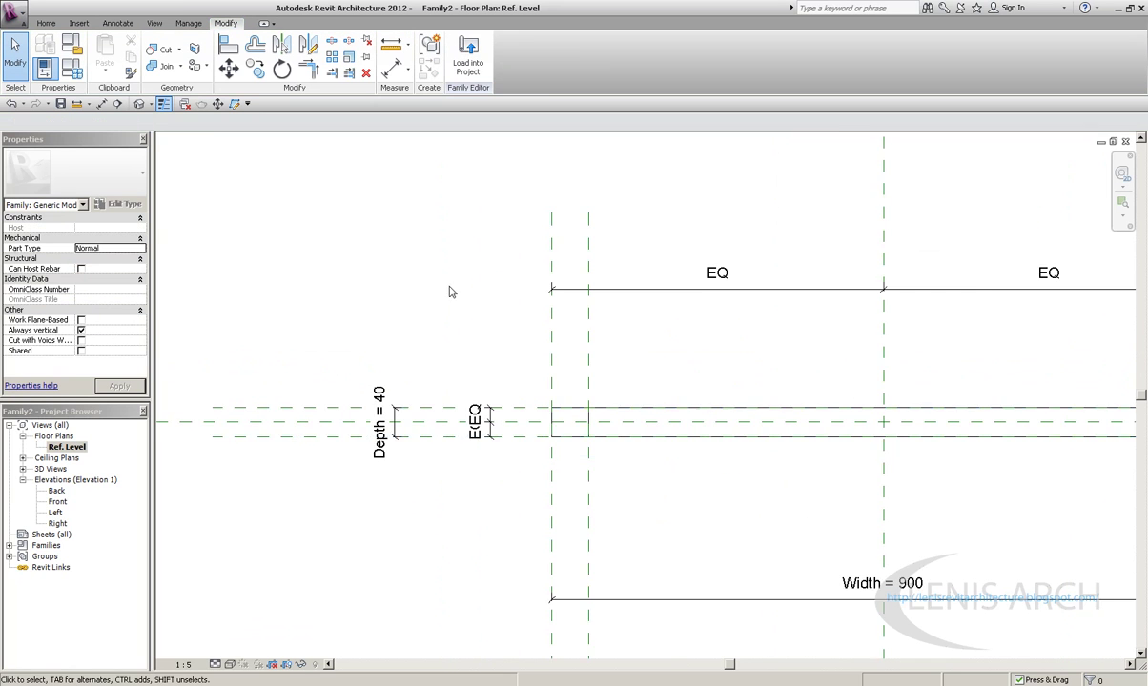
pyautogui.scroll(-1, 448, 288)
# Step: View the frame in 3D from the top-front-right corner with shaded display
pyautogui.click(141, 104)
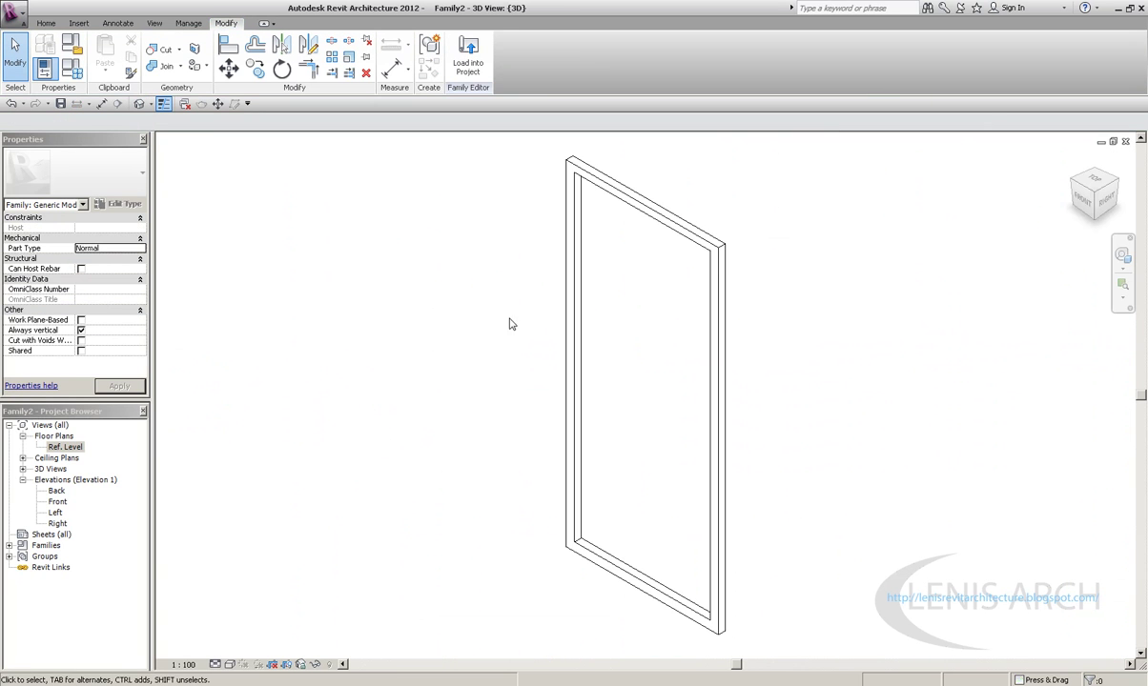
pyautogui.click(1104, 184)
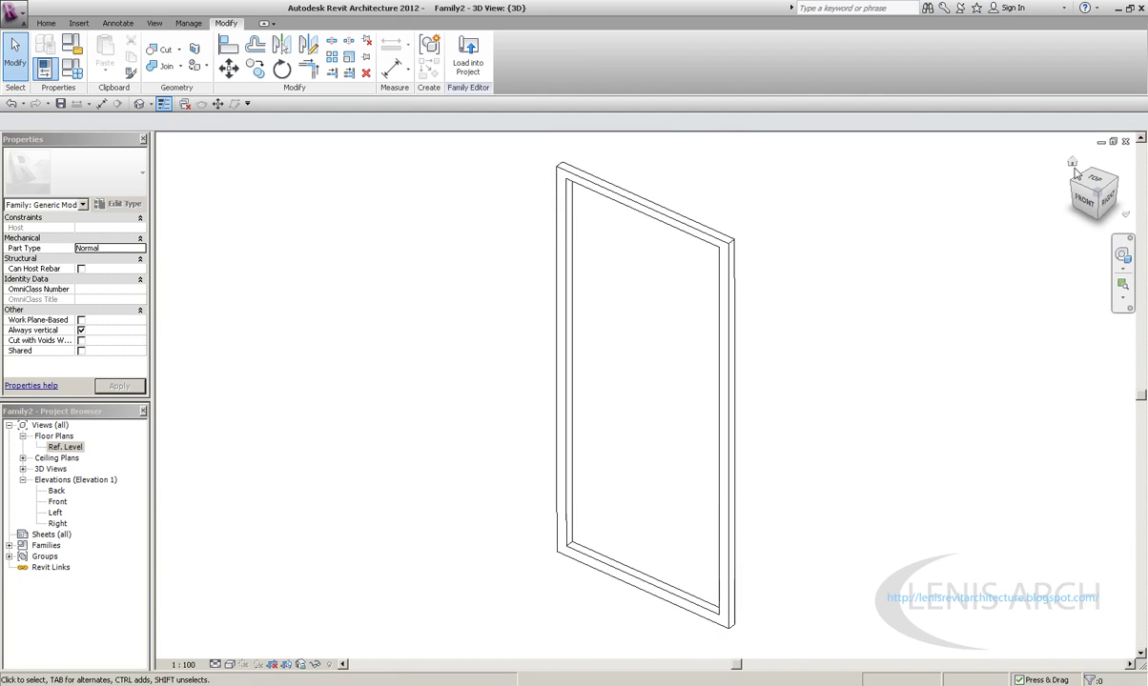
pyautogui.press('s')
pyautogui.press('d')
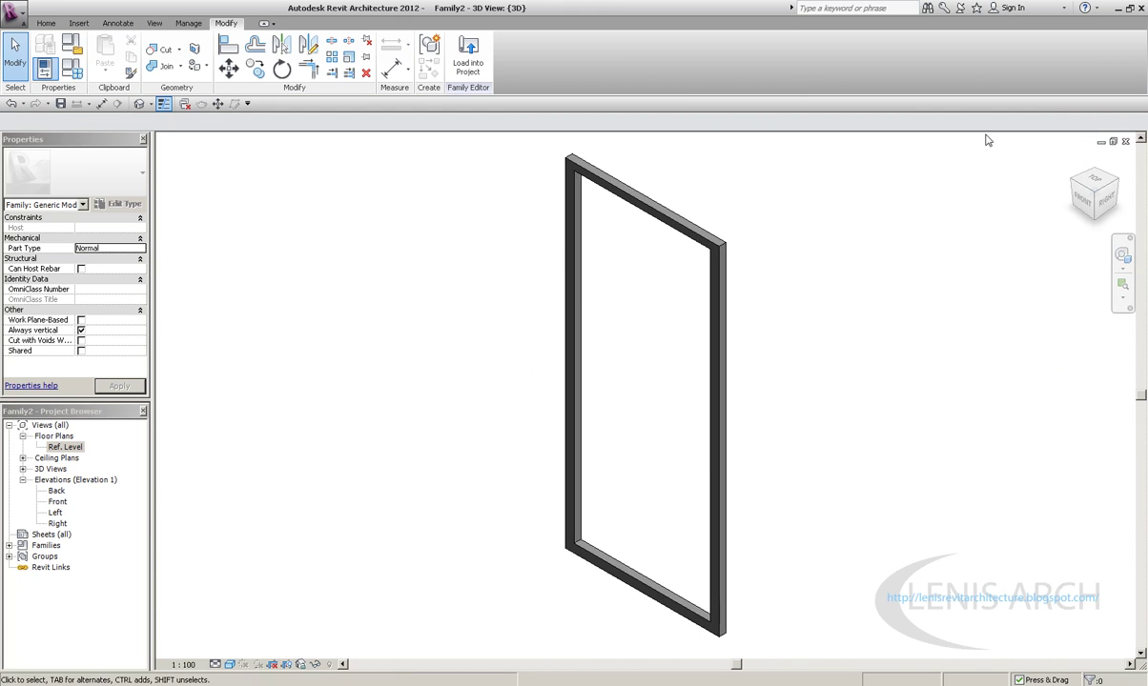
pyautogui.click(1125, 142)
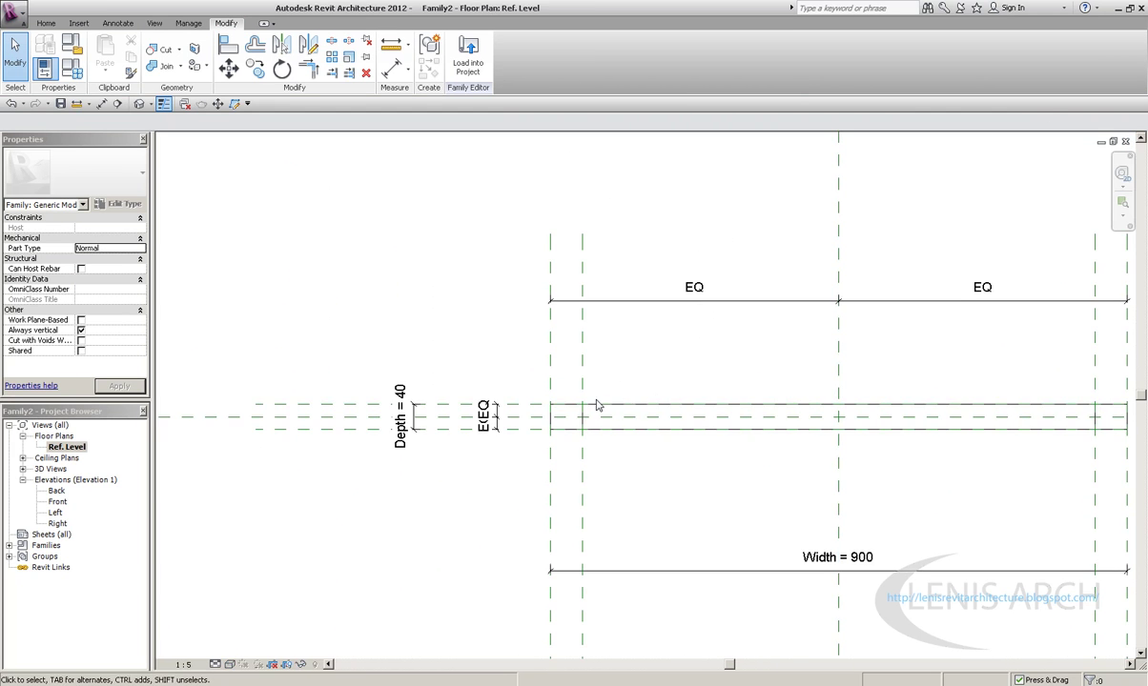
# Step: In the Front elevation, copy the bottom reference plane partway up the frame
pyautogui.doubleClick(59, 502)
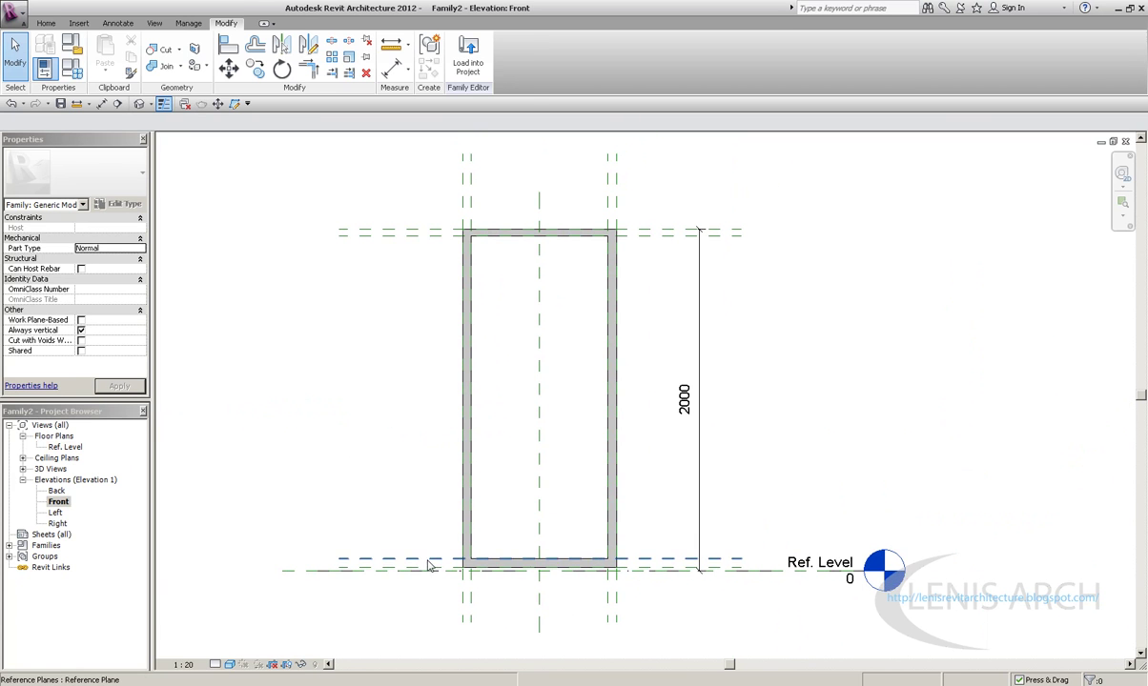
pyautogui.click(401, 559)
pyautogui.click(254, 69)
pyautogui.click(395, 558)
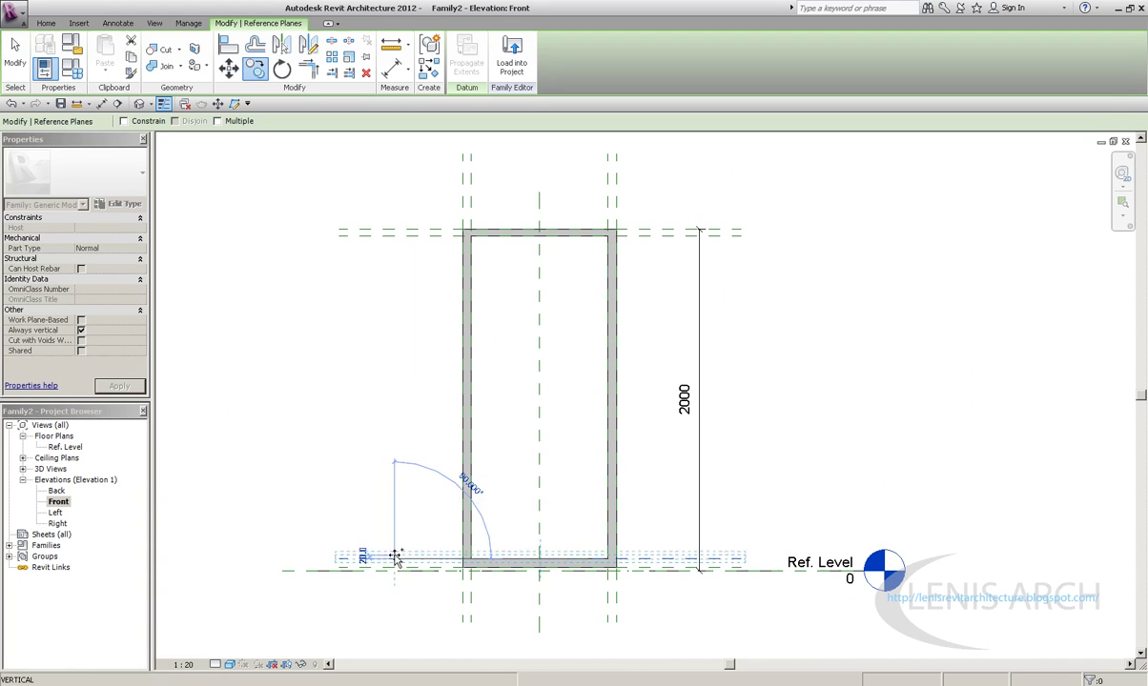
pyautogui.click(384, 446)
pyautogui.click(15, 52)
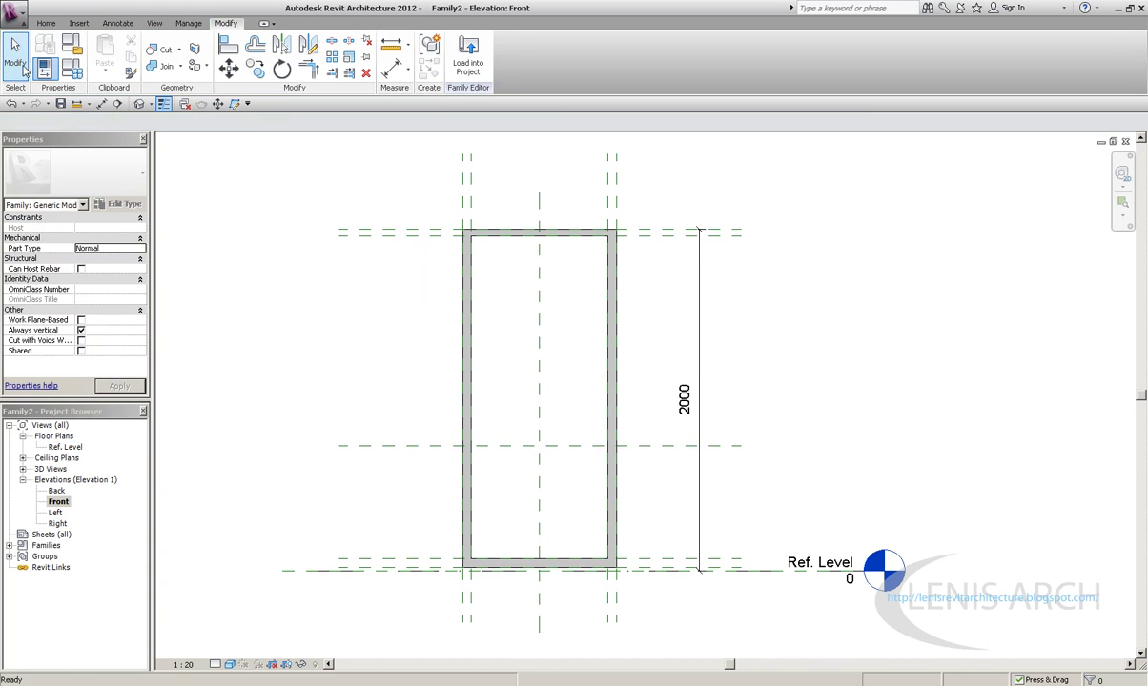
# Step: Add an aligned dimension (730) from the level line to the new plane
pyautogui.press('d')
pyautogui.press('i')
pyautogui.click(772, 572)
pyautogui.click(658, 445)
pyautogui.click(646, 467)
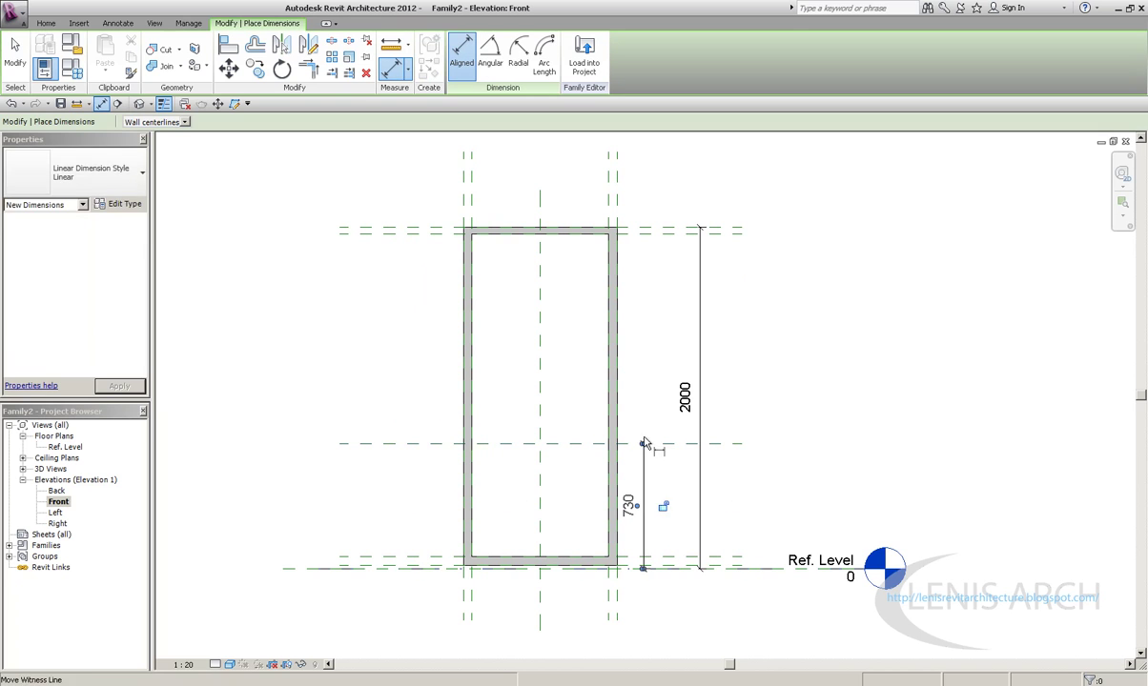
pyautogui.press('Escape')
pyautogui.press('Escape')
# Step: Set the new plane's height above the level to 700
pyautogui.click(570, 445)
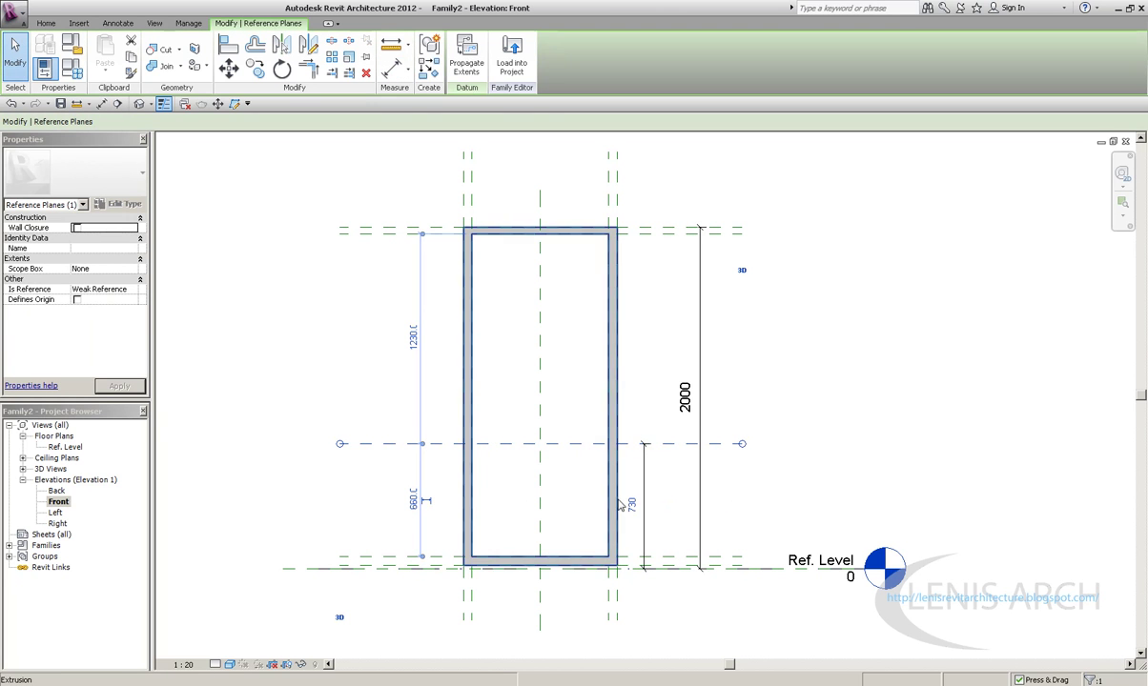
pyautogui.click(627, 506)
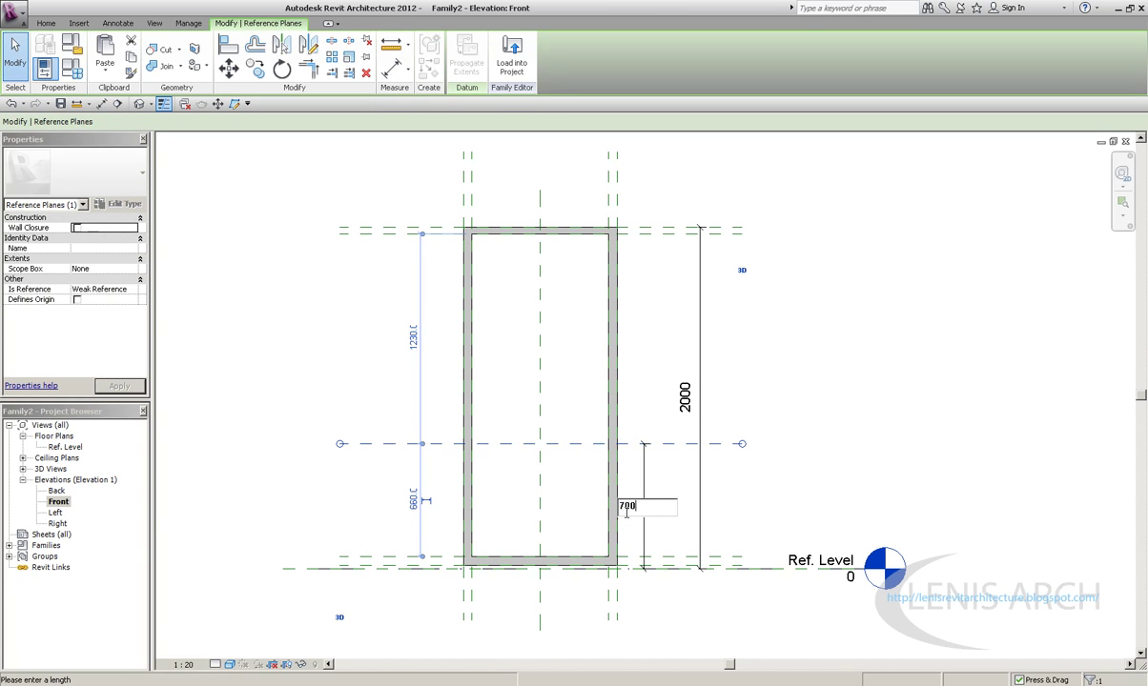
pyautogui.press('Return')
pyautogui.click(307, 405)
pyautogui.scroll(4, 657, 563)
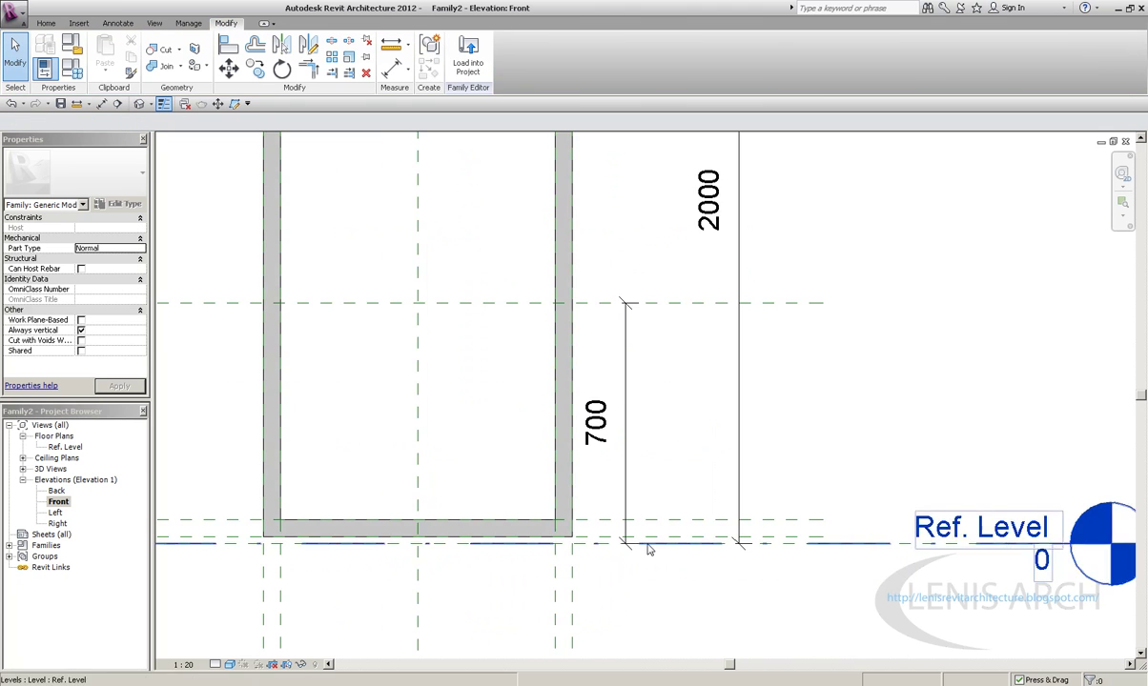
pyautogui.scroll(-4, 648, 550)
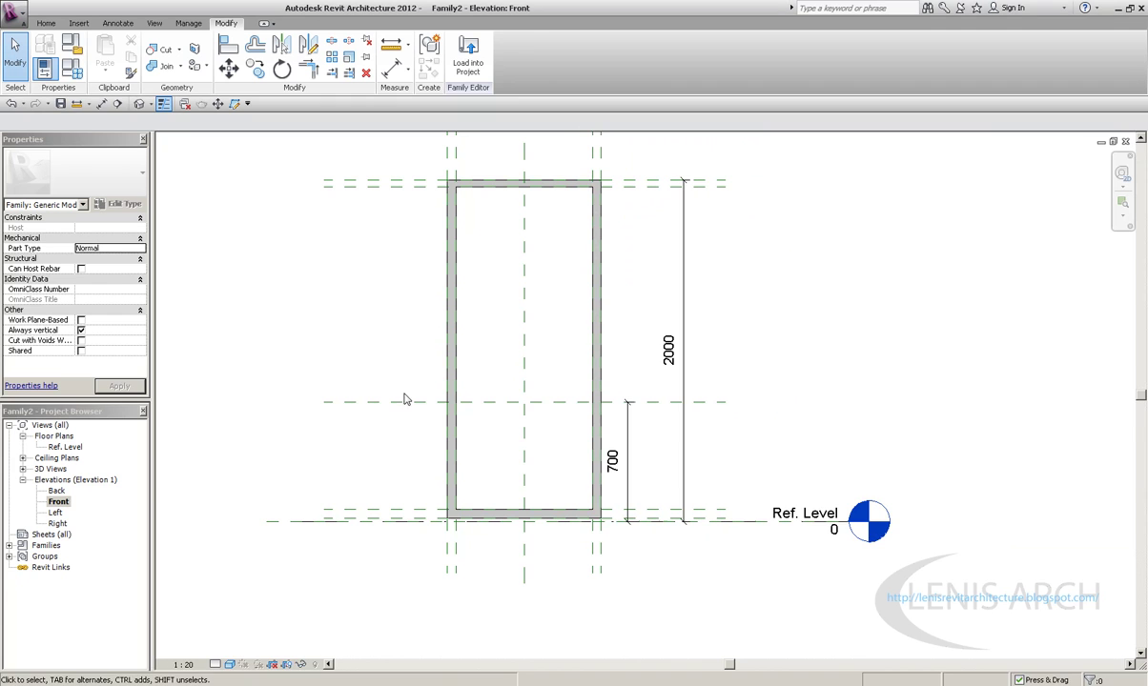
# Step: Change the plane's height to 1100 and adjust its distance from the bottom
pyautogui.click(407, 401)
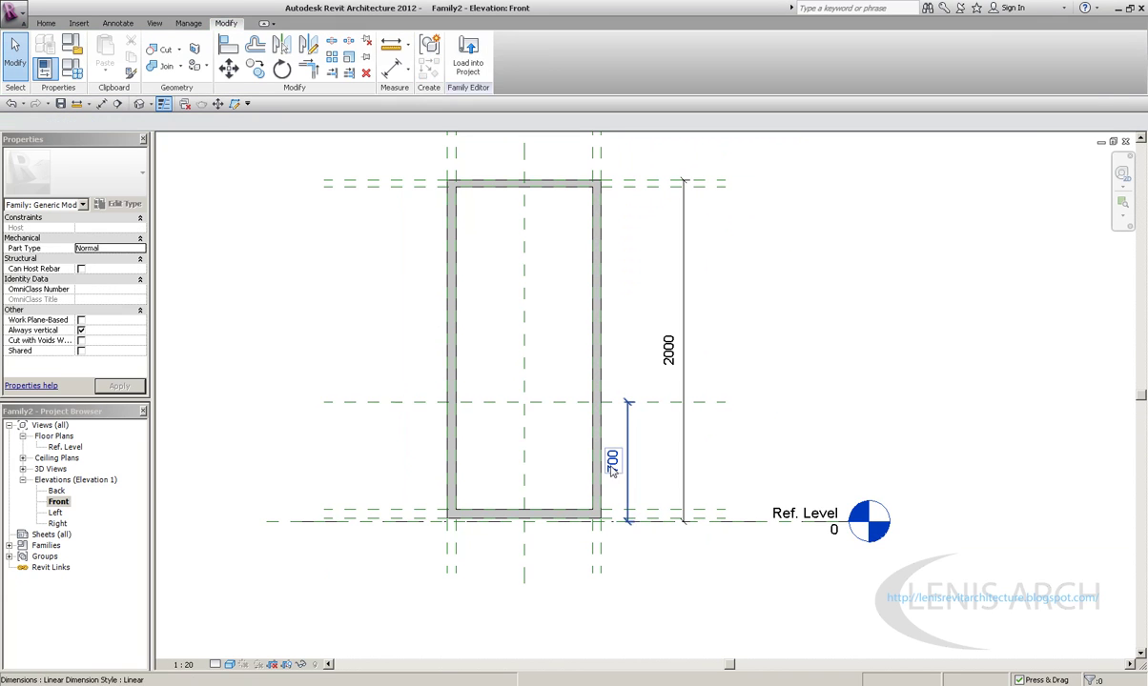
pyautogui.click(622, 457)
pyautogui.click(557, 401)
pyautogui.click(615, 461)
pyautogui.write('1100')
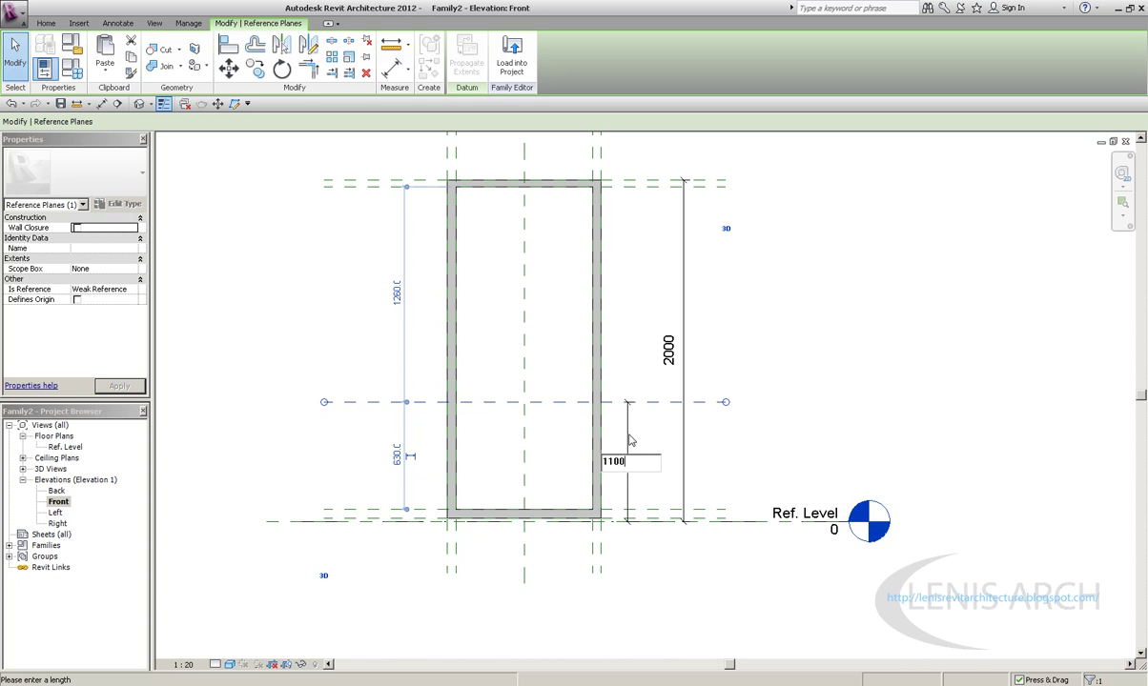
pyautogui.press('Return')
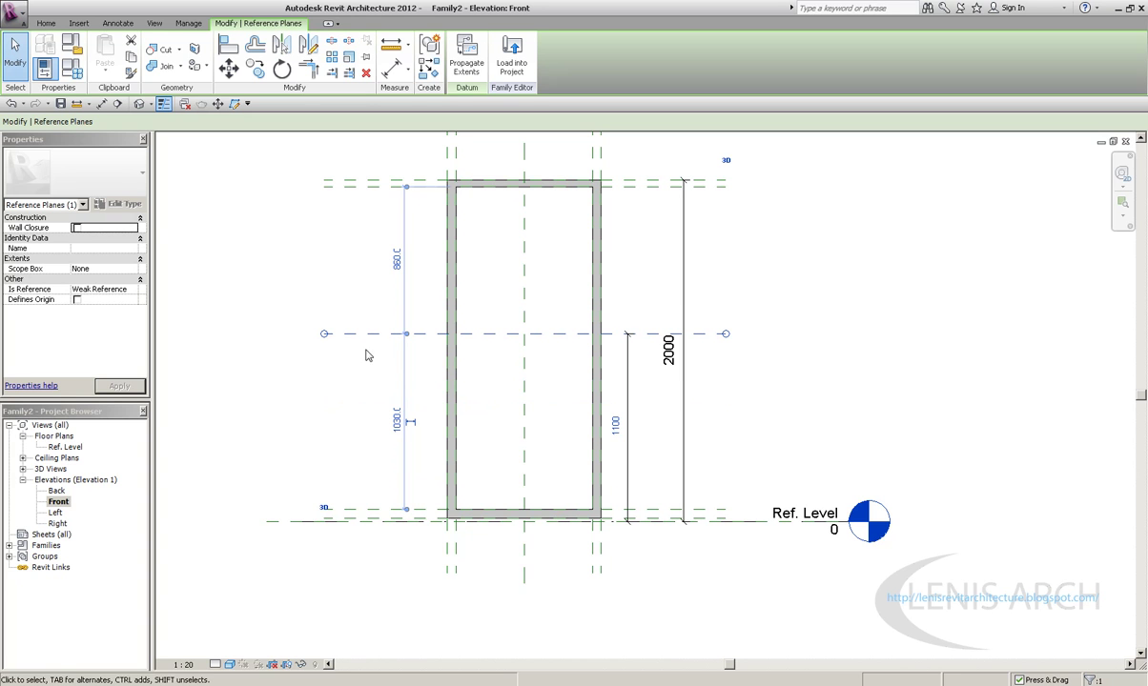
pyautogui.click(397, 420)
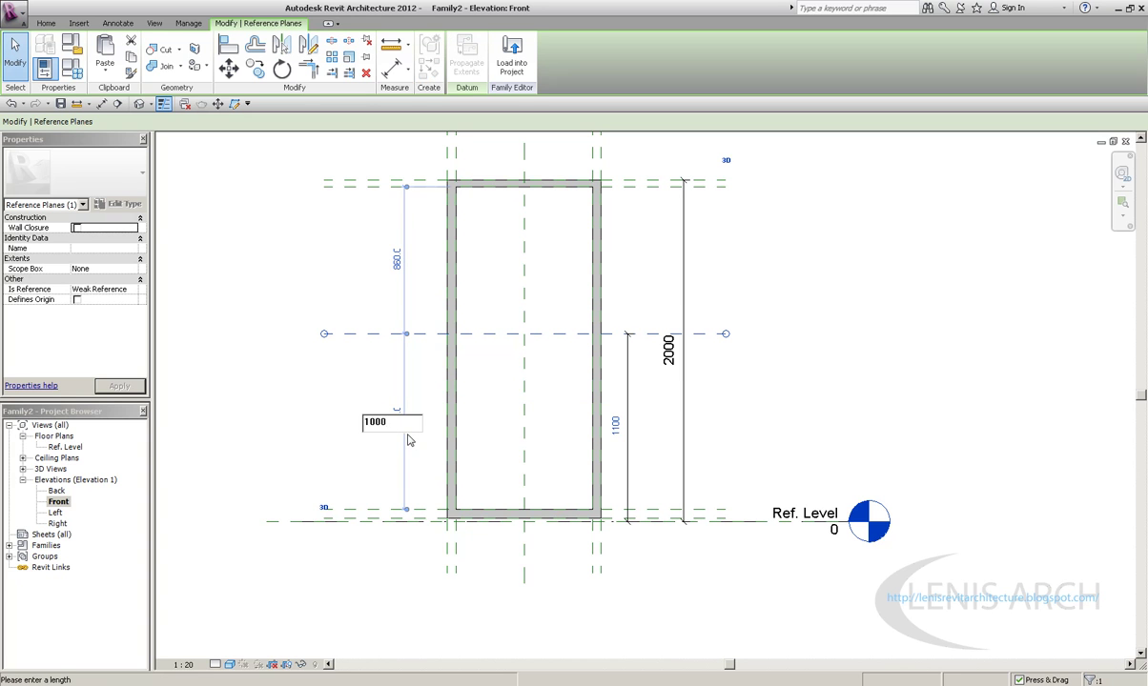
pyautogui.click(618, 562)
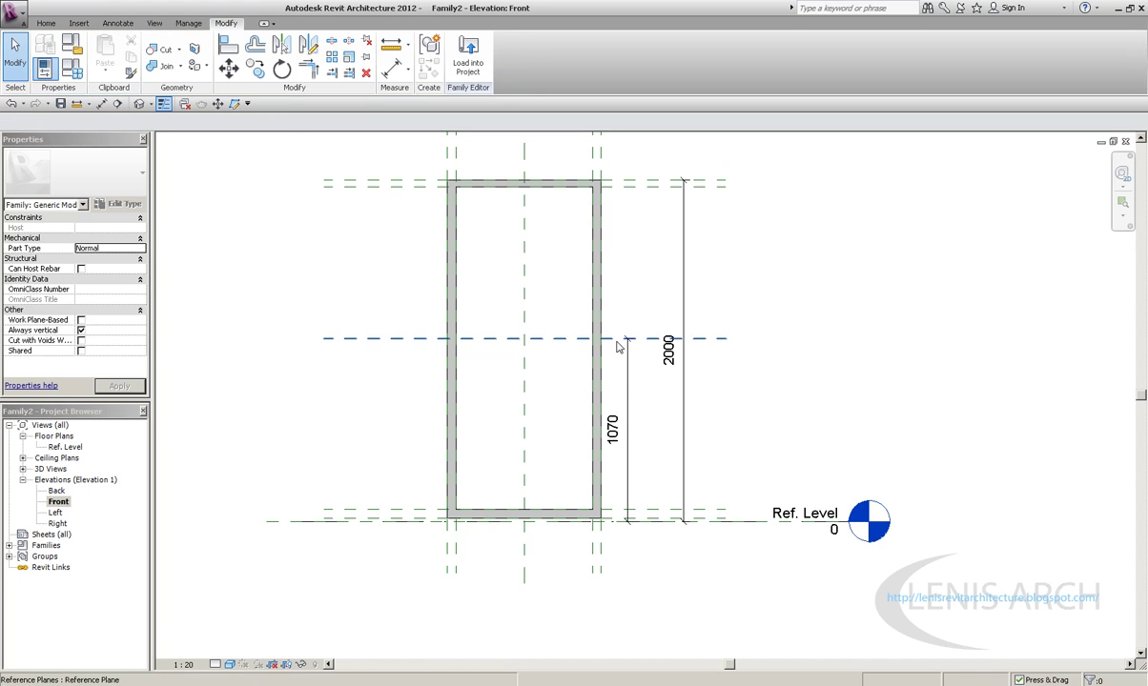
# Step: Change the middle reference plane's height from 1070 to 1000 above Ref. Level
pyautogui.click(572, 338)
pyautogui.click(613, 430)
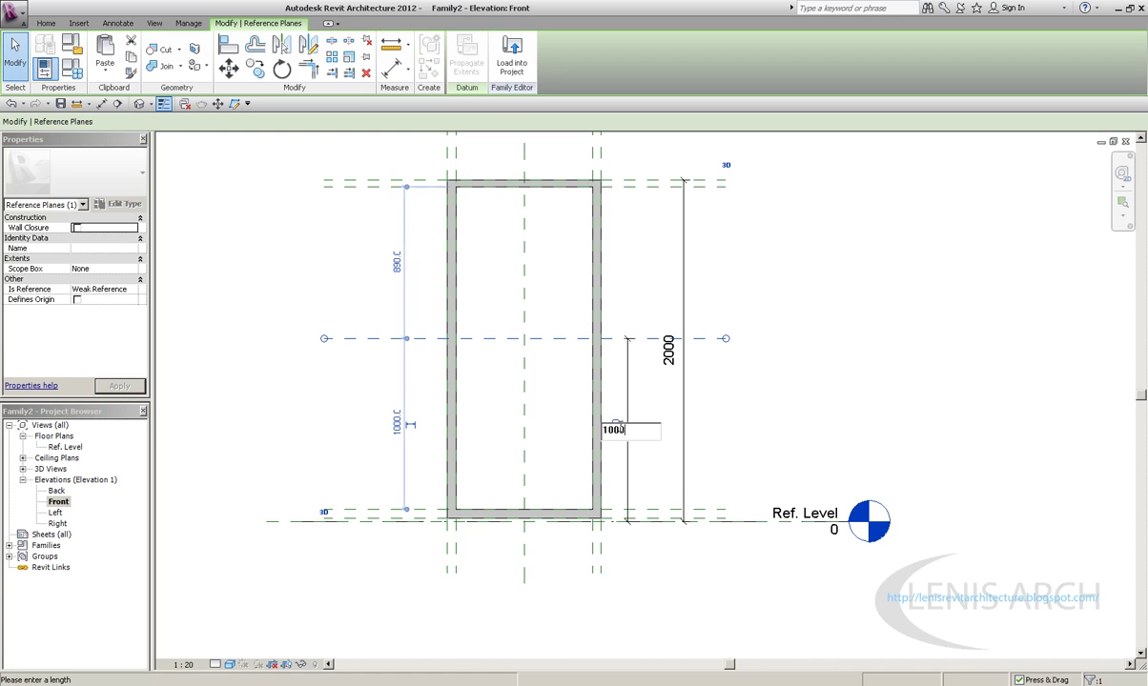
pyautogui.press('Return')
pyautogui.click(891, 379)
pyautogui.scroll(-1, 648, 382)
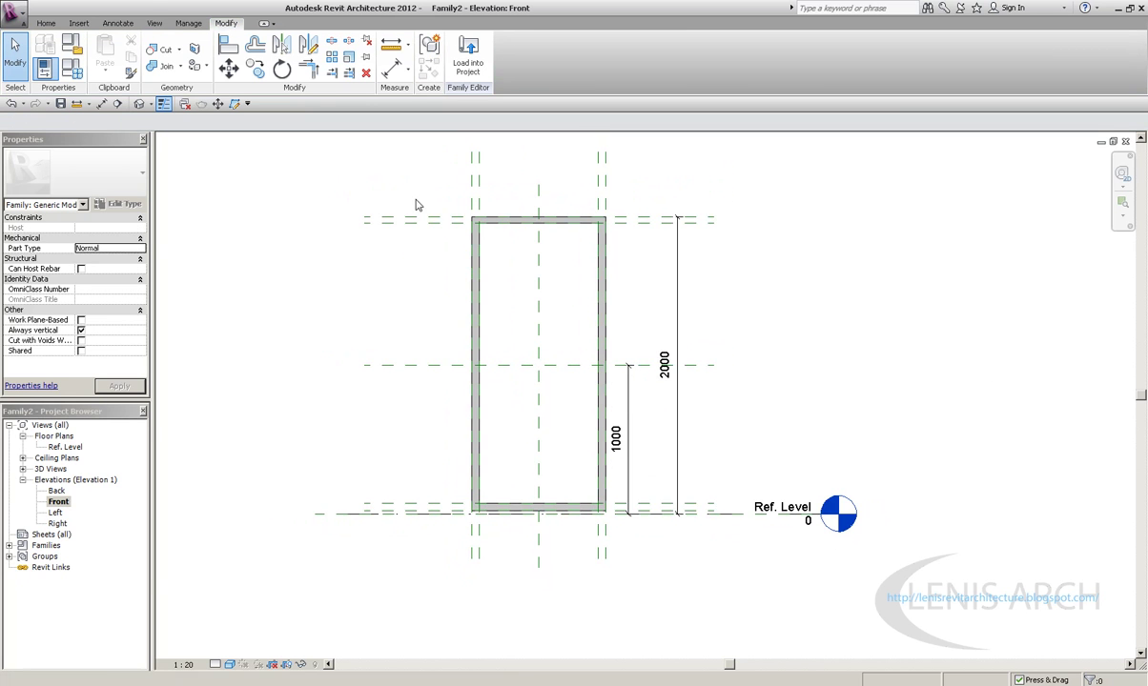
pyautogui.moveTo(415, 205); pyautogui.dragTo(416, 214, button='middle')
pyautogui.click(71, 69)
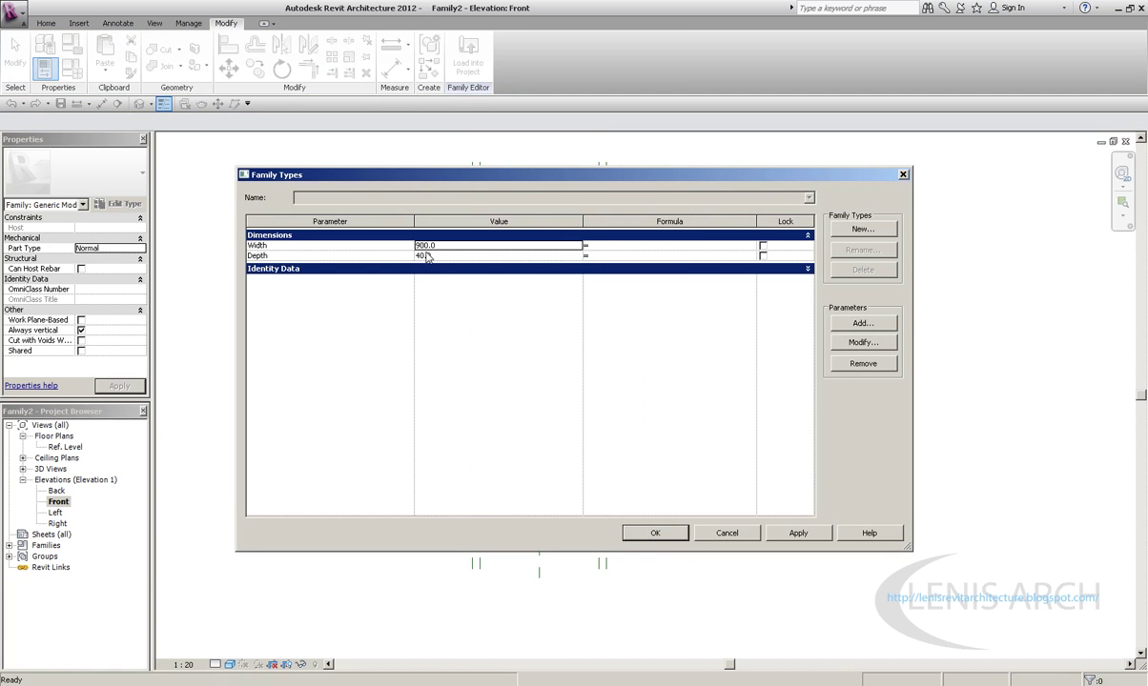
pyautogui.click(903, 175)
pyautogui.scroll(2, 846, 379)
pyautogui.scroll(-2, 846, 379)
pyautogui.click(1112, 141)
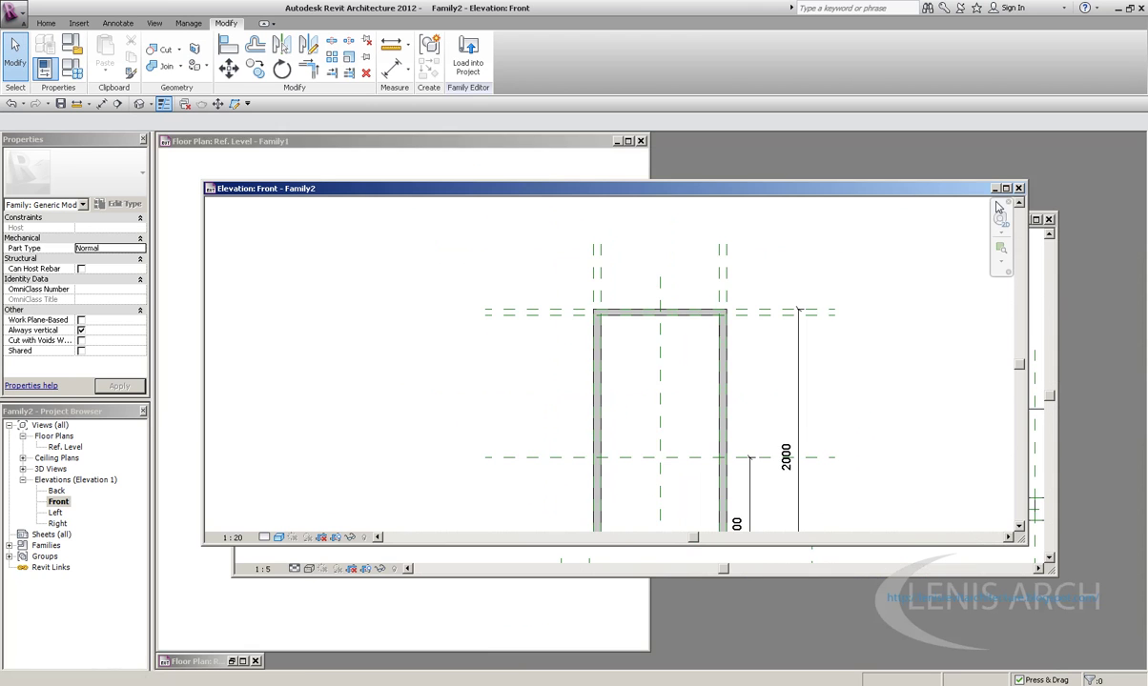
pyautogui.click(1036, 376)
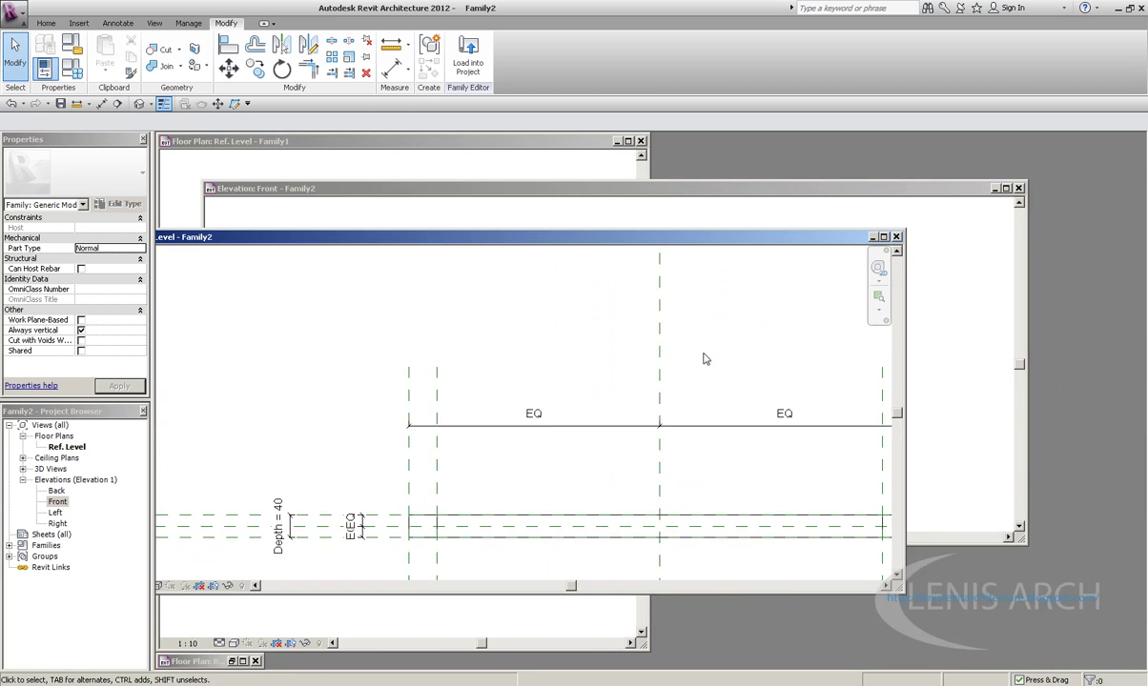
pyautogui.click(911, 201)
pyautogui.doubleClick(858, 188)
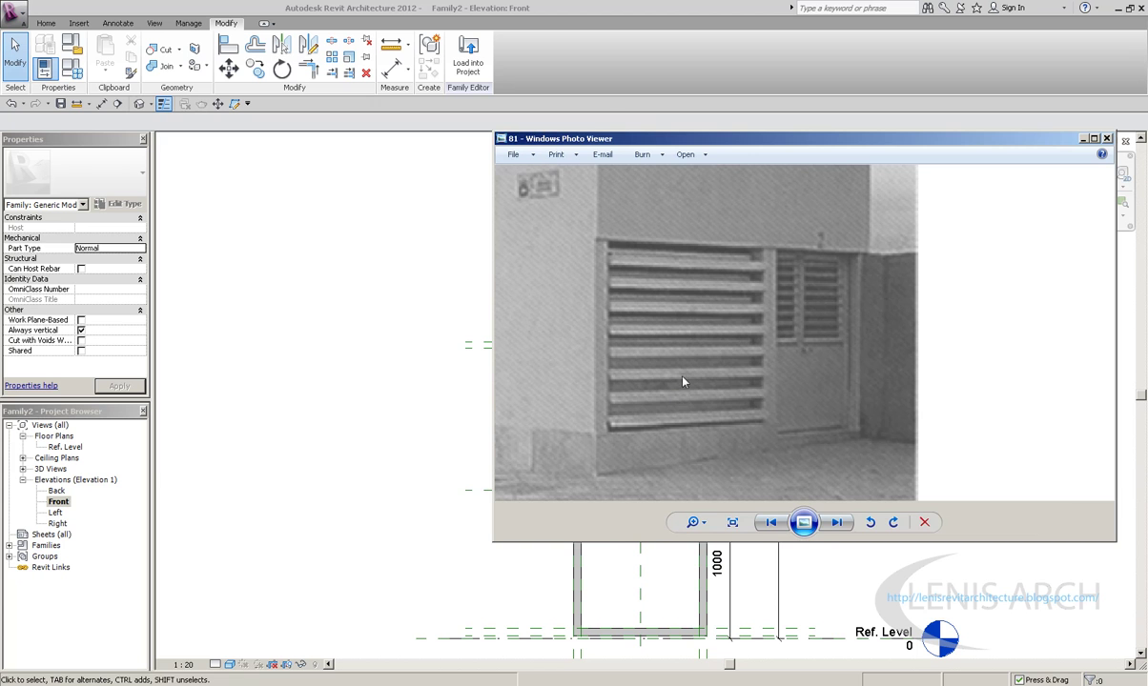
pyautogui.click(1085, 141)
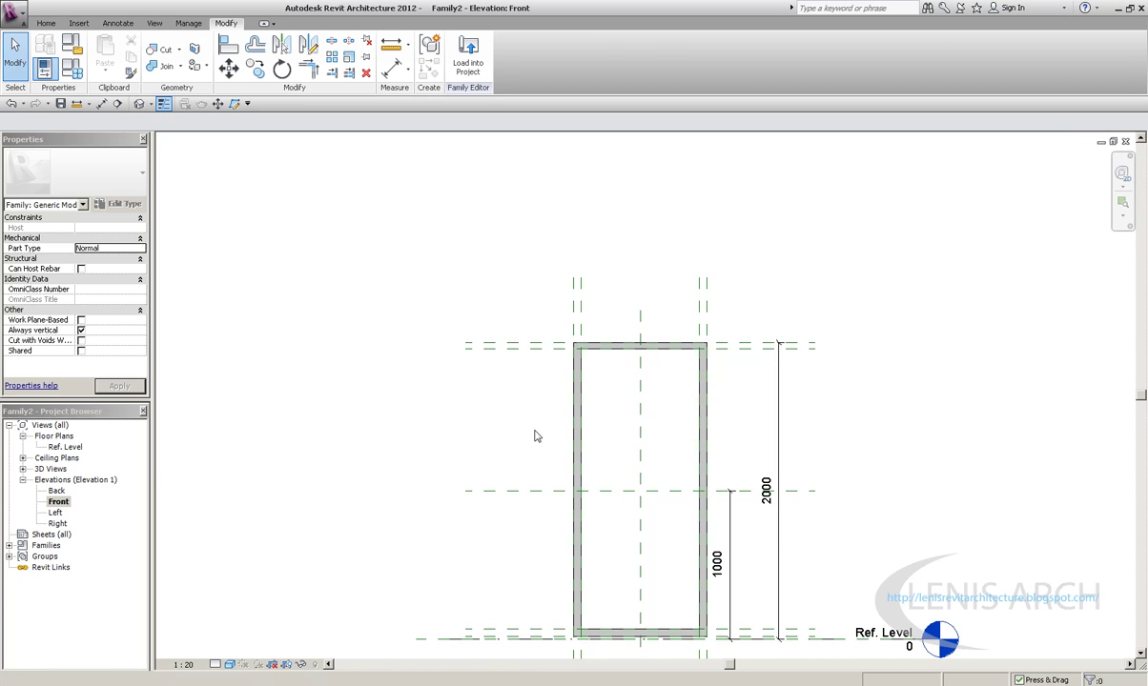
pyautogui.scroll(2, 729, 451)
pyautogui.scroll(-1, 729, 451)
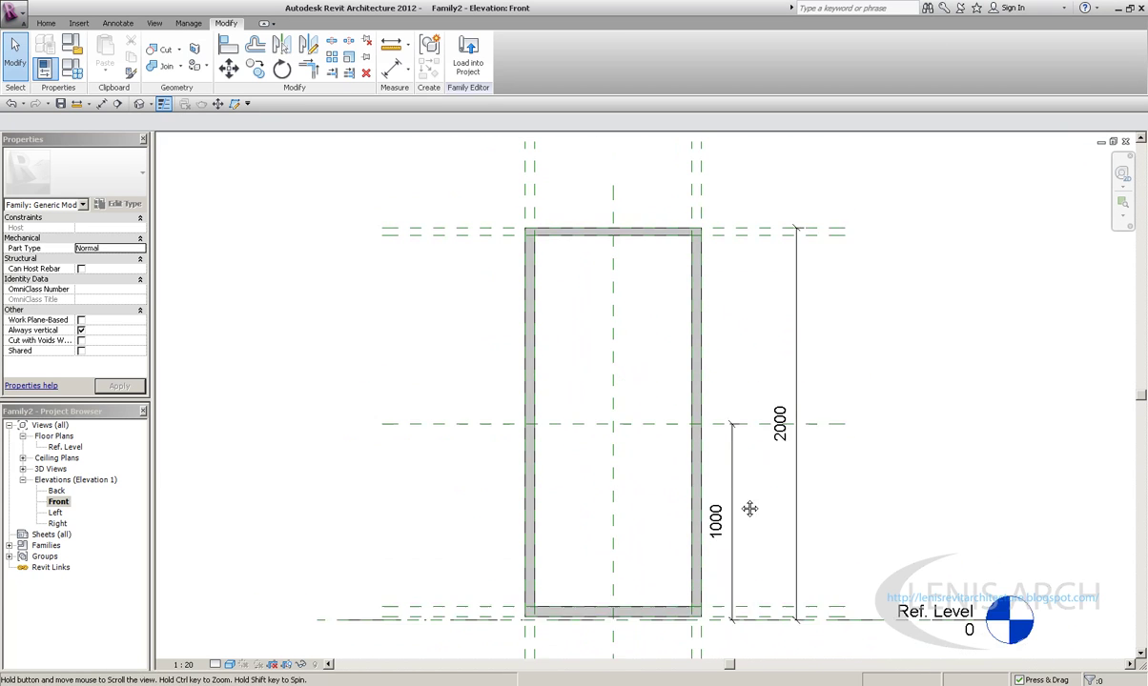
pyautogui.scroll(-1, 572, 278)
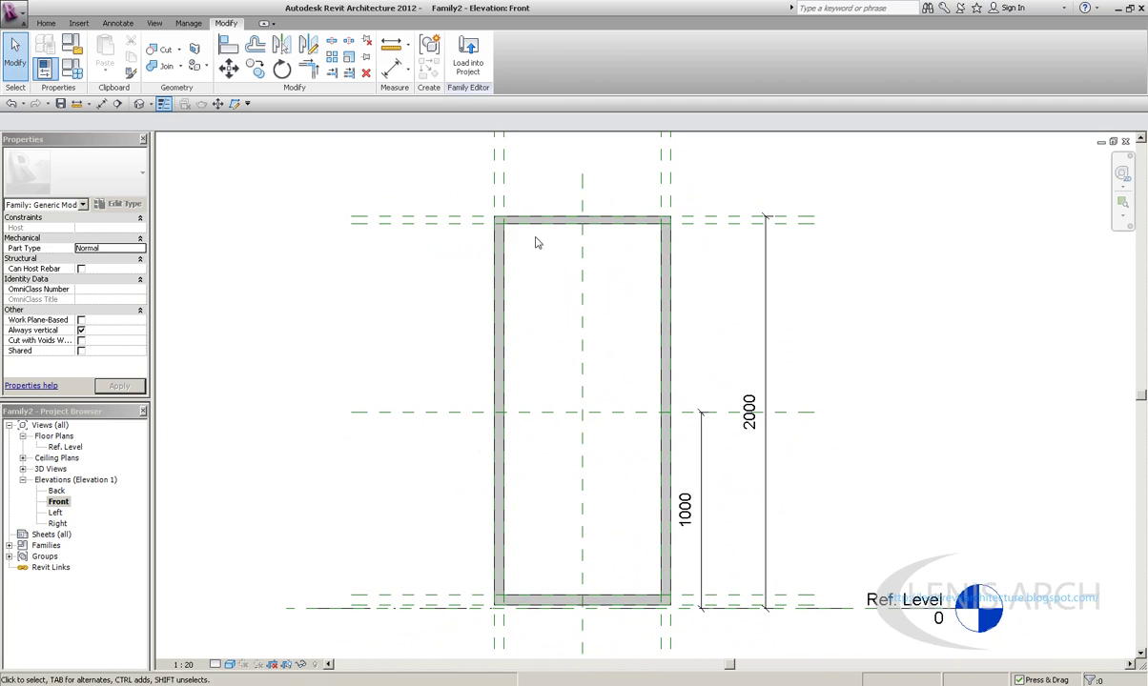
pyautogui.scroll(1, 548, 456)
pyautogui.scroll(2, 485, 539)
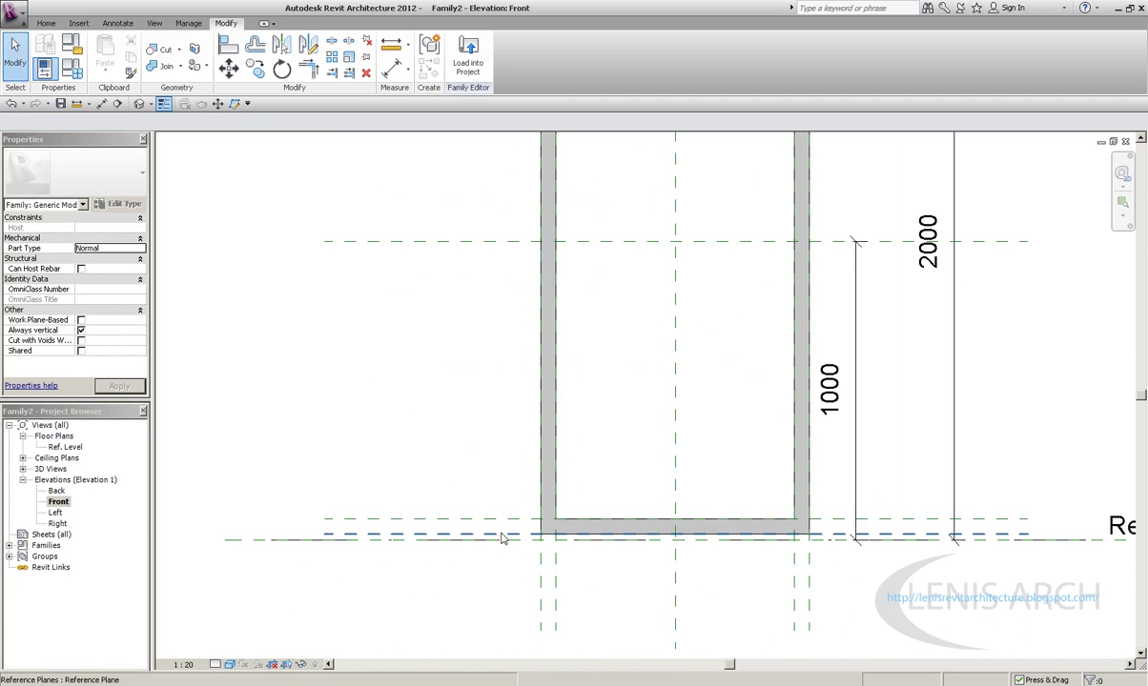
pyautogui.click(444, 523)
pyautogui.click(416, 402)
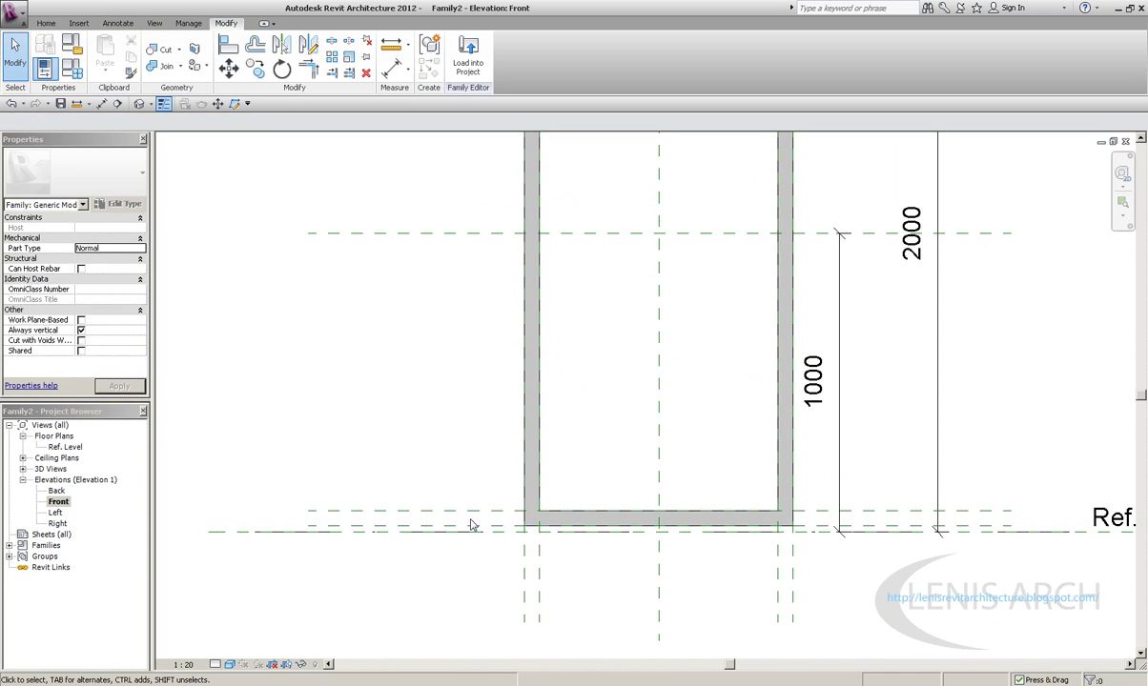
pyautogui.click(448, 514)
pyautogui.moveTo(425, 406); pyautogui.dragTo(476, 576, button='middle')
pyautogui.scroll(-2, 585, 209)
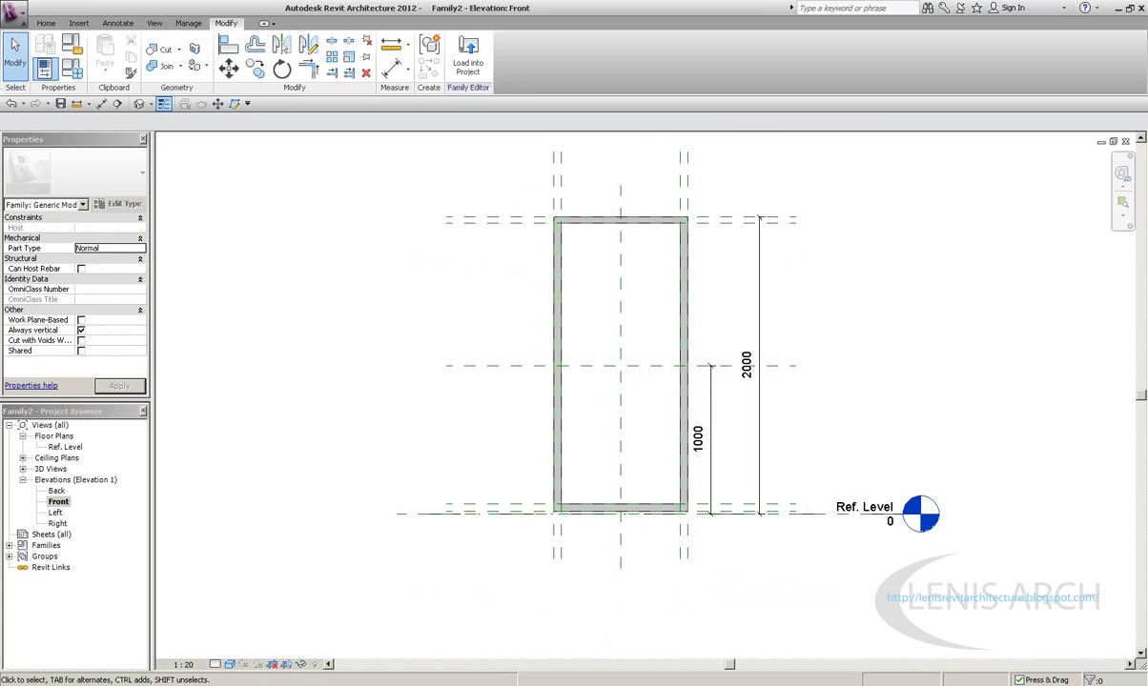
pyautogui.click(45, 679)
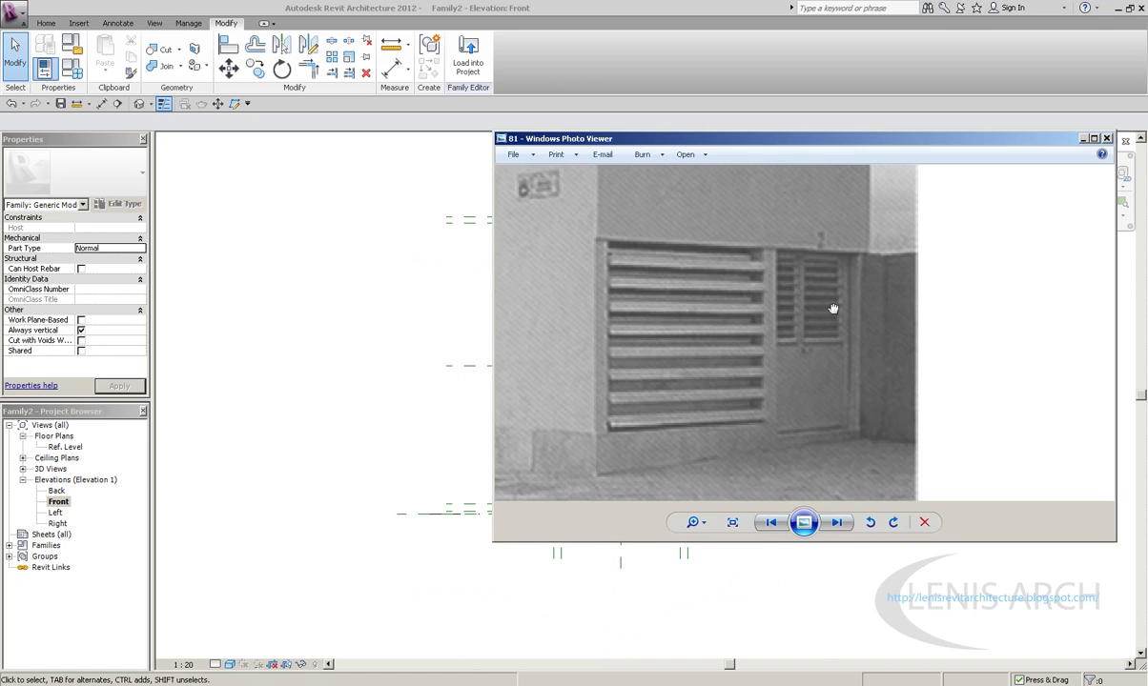
pyautogui.moveTo(832, 308); pyautogui.dragTo(806, 296)
pyautogui.moveTo(728, 141); pyautogui.dragTo(896, 122)
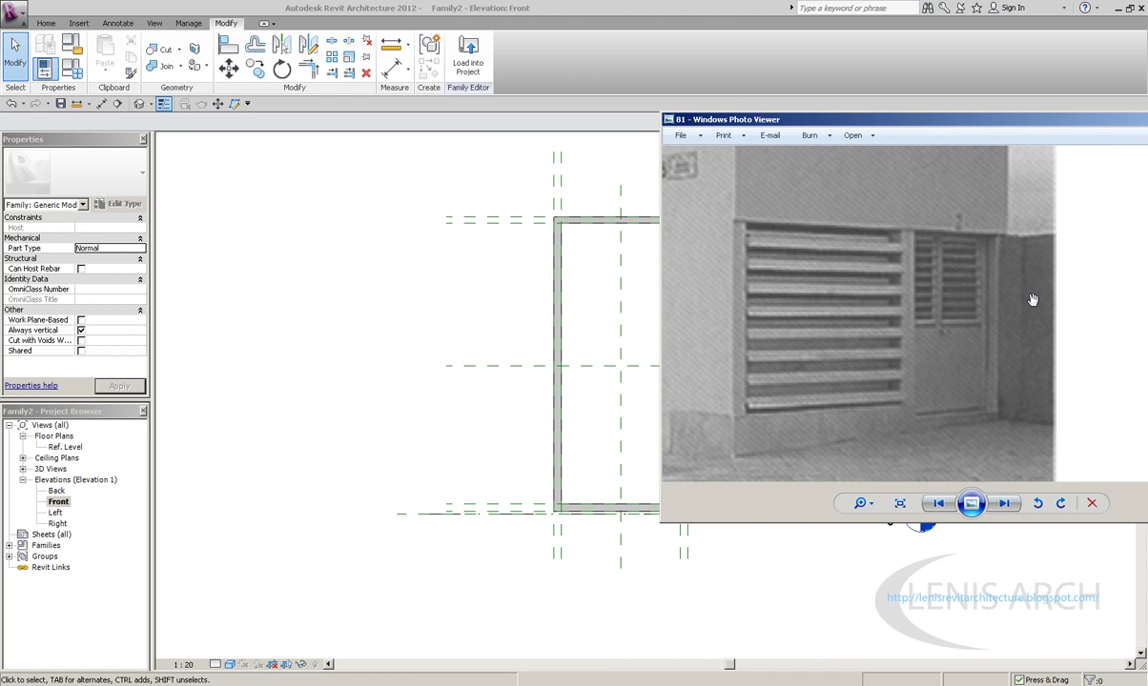
pyautogui.scroll(3, 1032, 300)
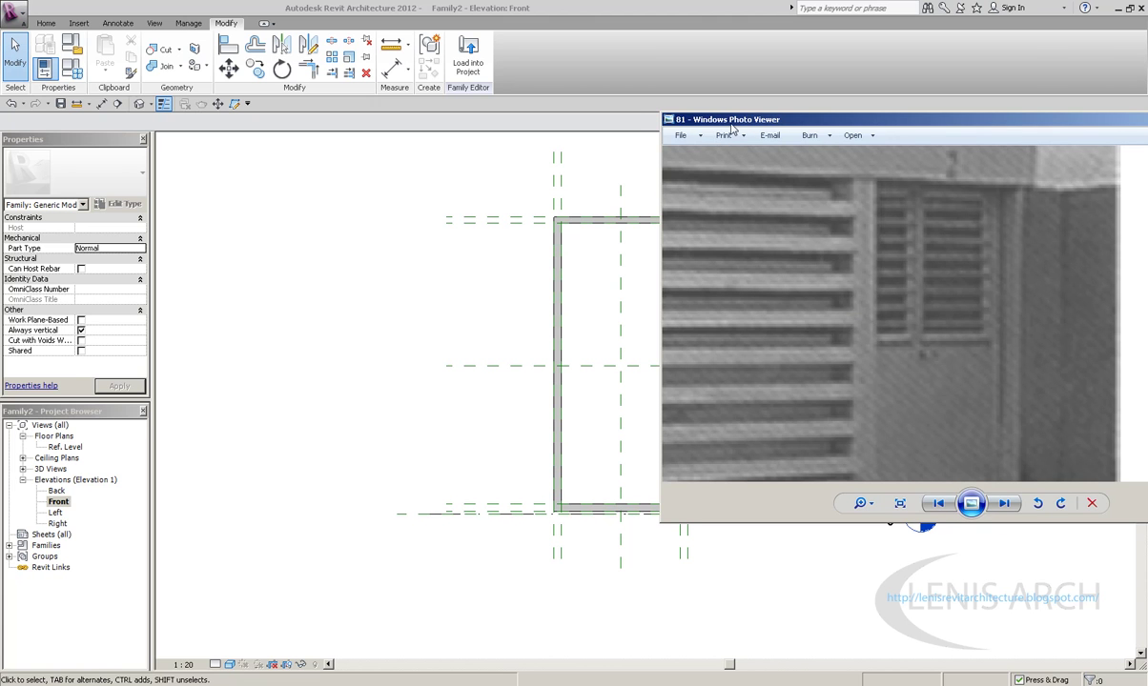
pyautogui.click(455, 440)
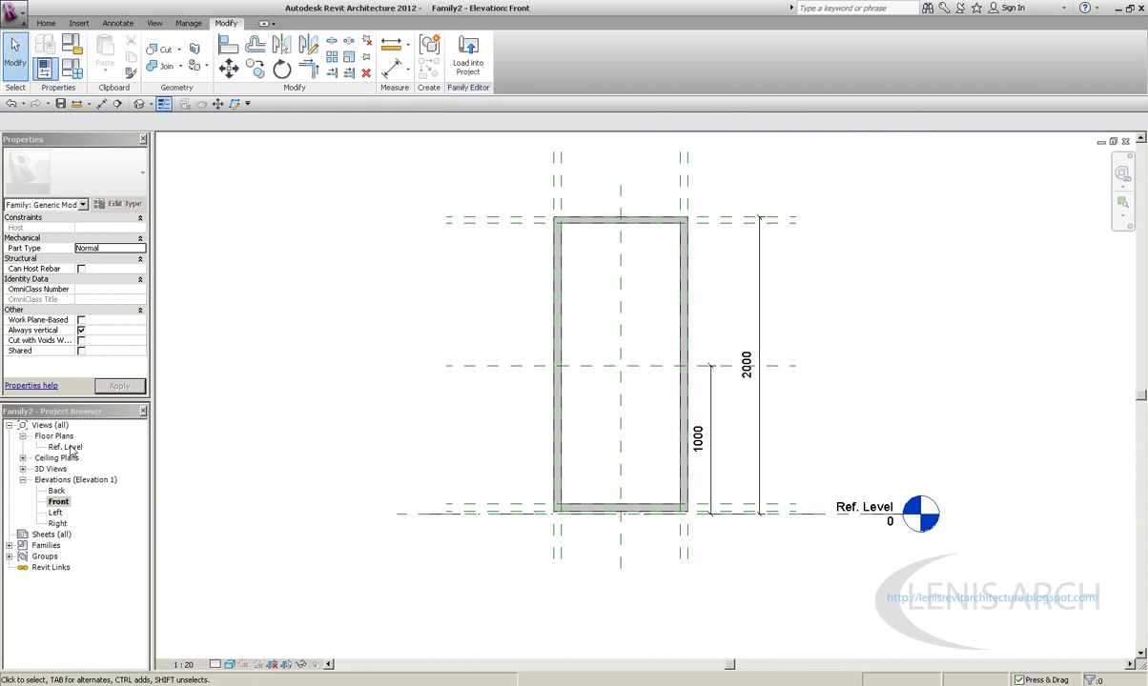
# Step: In the Ref. Level plan, rotate the top reference plane 90°, then cancel a second rotation
pyautogui.doubleClick(71, 450)
pyautogui.scroll(5, 610, 439)
pyautogui.scroll(2, 610, 440)
pyautogui.moveTo(458, 333)
pyautogui.mouseDown(button='middle')
pyautogui.moveTo(370, 351)
pyautogui.moveTo(581, 400)
pyautogui.moveTo(546, 405)
pyautogui.mouseUp(button='middle')
pyautogui.click(543, 375)
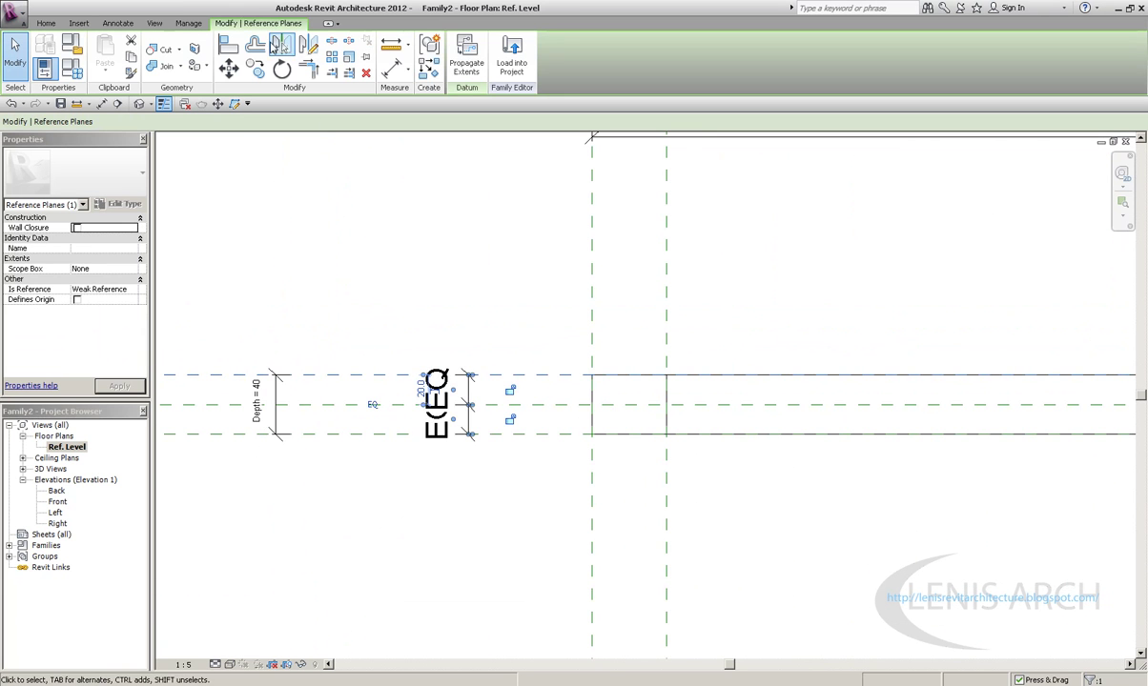
pyautogui.click(255, 68)
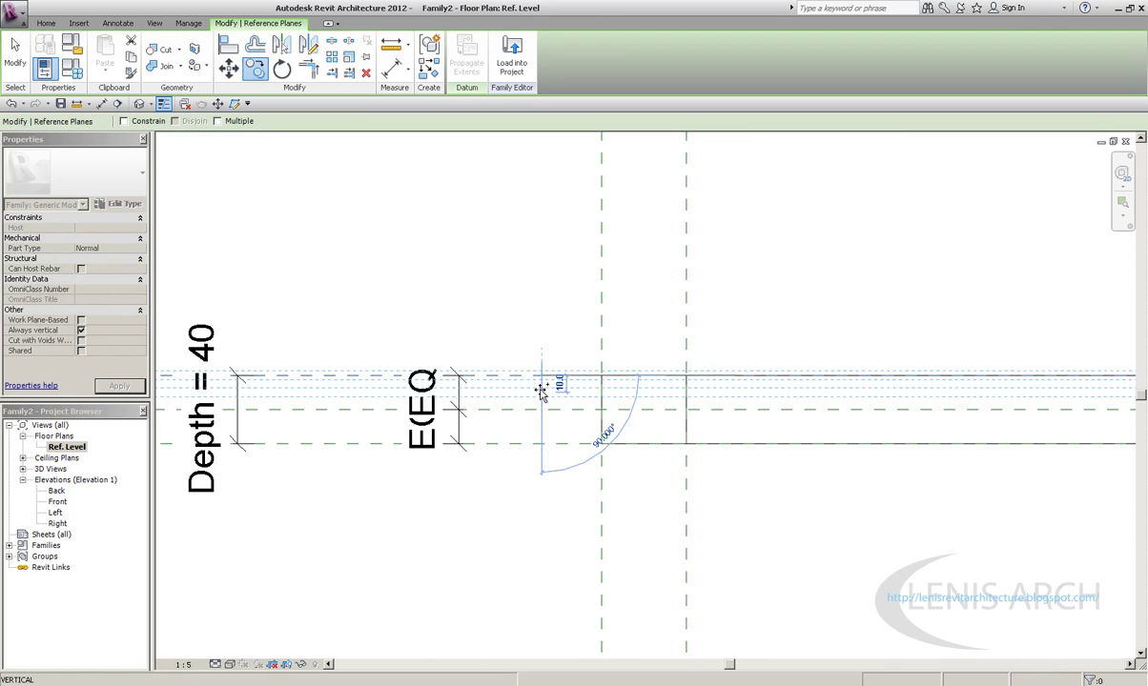
pyautogui.click(541, 392)
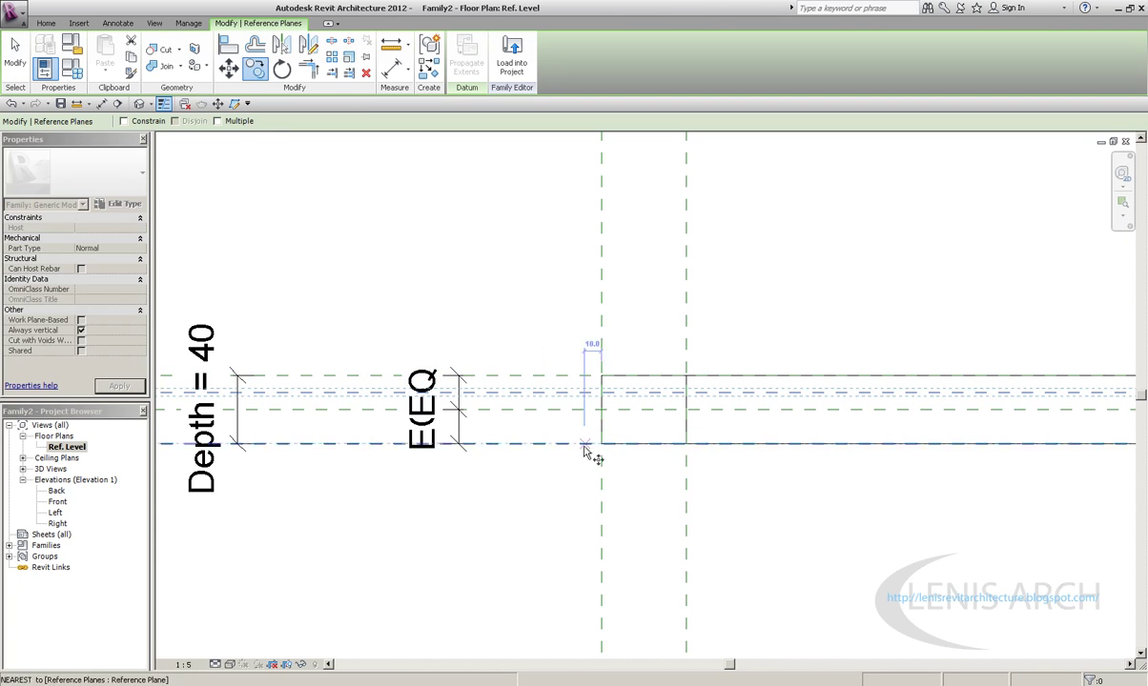
pyautogui.click(584, 452)
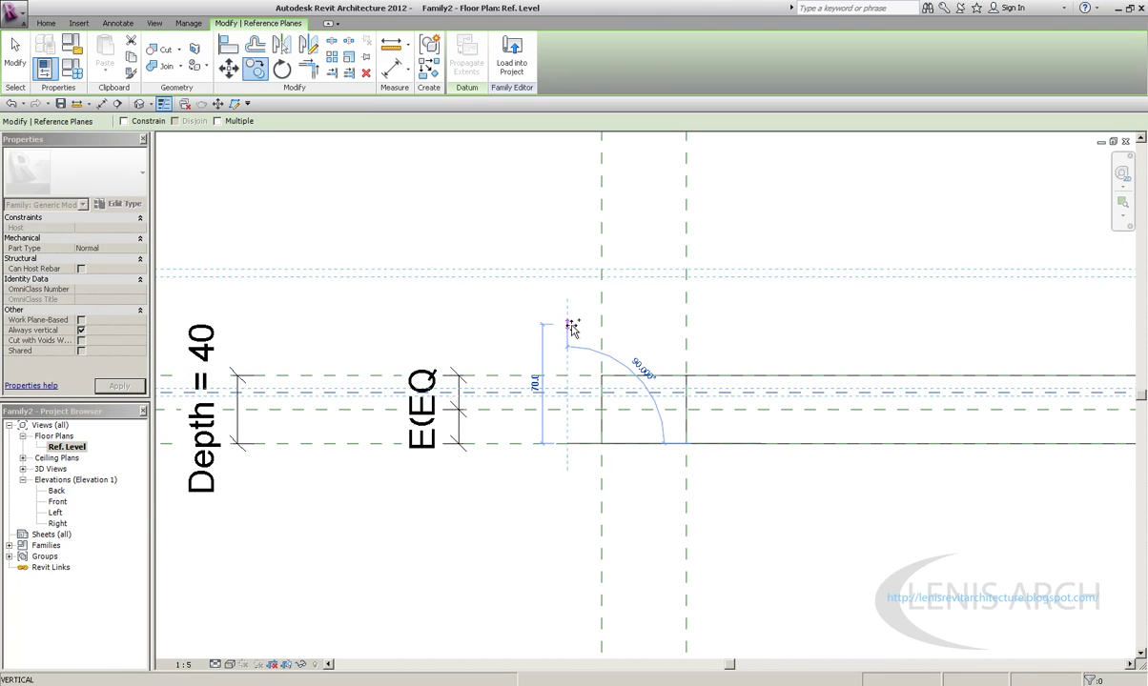
pyautogui.click(563, 451)
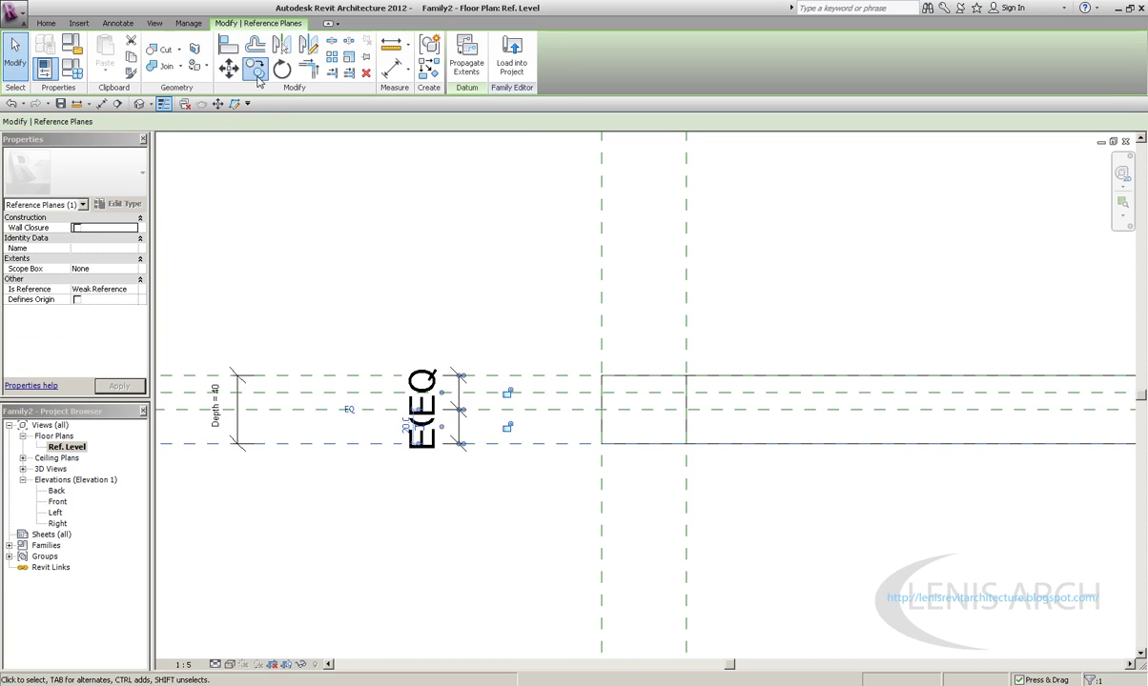
pyautogui.click(256, 75)
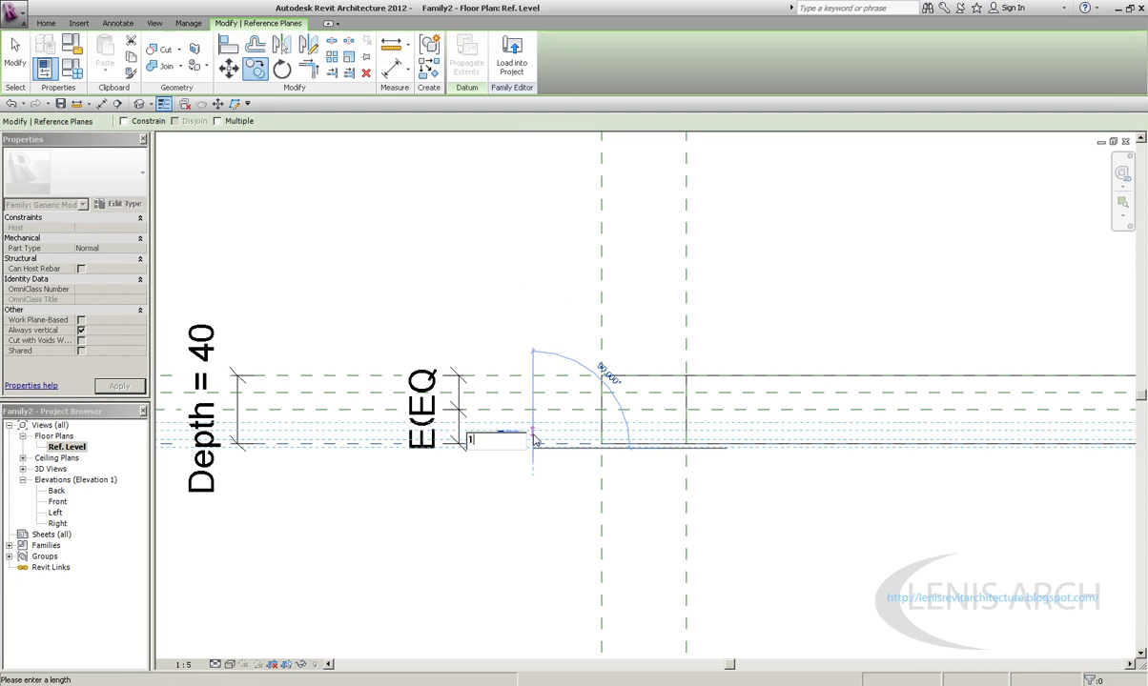
pyautogui.press('Escape')
pyautogui.press('Escape')
# Step: Pan the plan and the louvre photo, then switch to the Front elevation
pyautogui.moveTo(559, 430); pyautogui.dragTo(413, 420, button='middle')
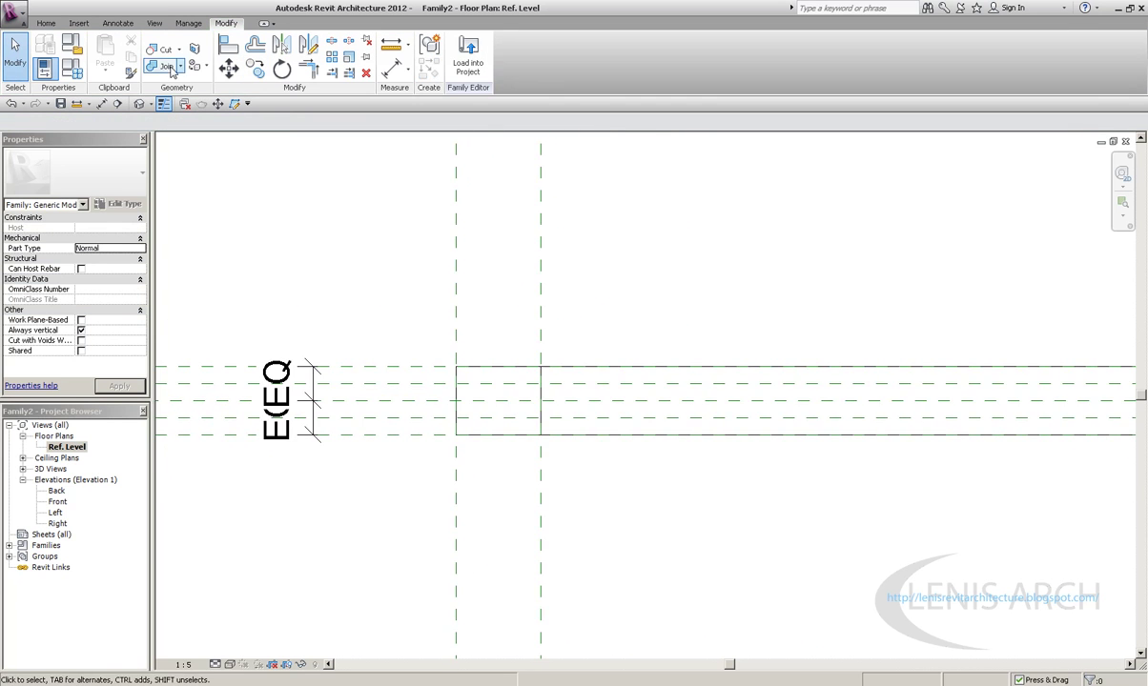
pyautogui.click(51, 25)
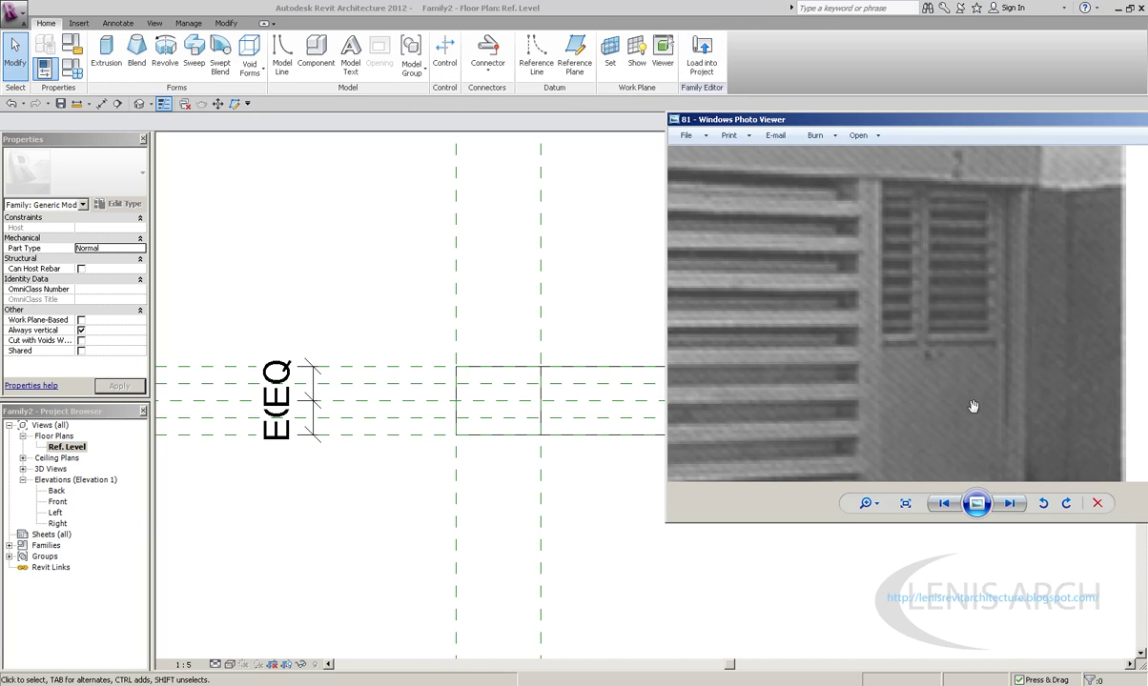
pyautogui.moveTo(973, 406); pyautogui.dragTo(960, 393)
pyautogui.moveTo(755, 395); pyautogui.dragTo(540, 410, button='middle')
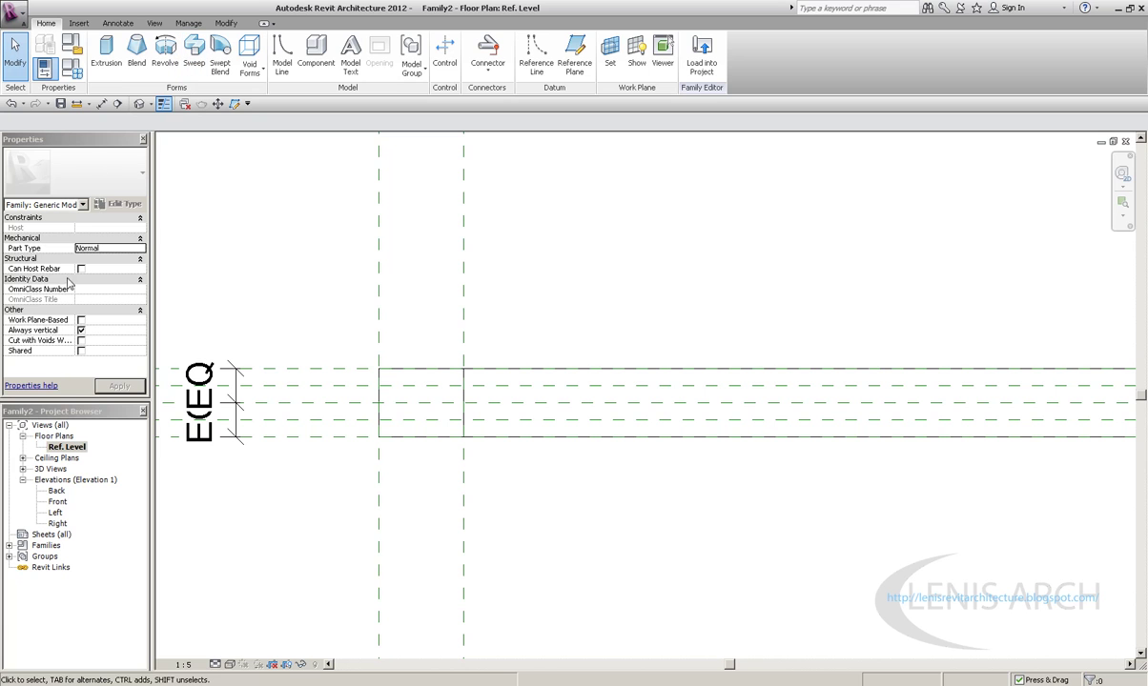
pyautogui.doubleClick(57, 502)
# Step: In the Ref. Level plan, sketch a rectangular panel extrusion across the frame and view it in 3D
pyautogui.click(105, 53)
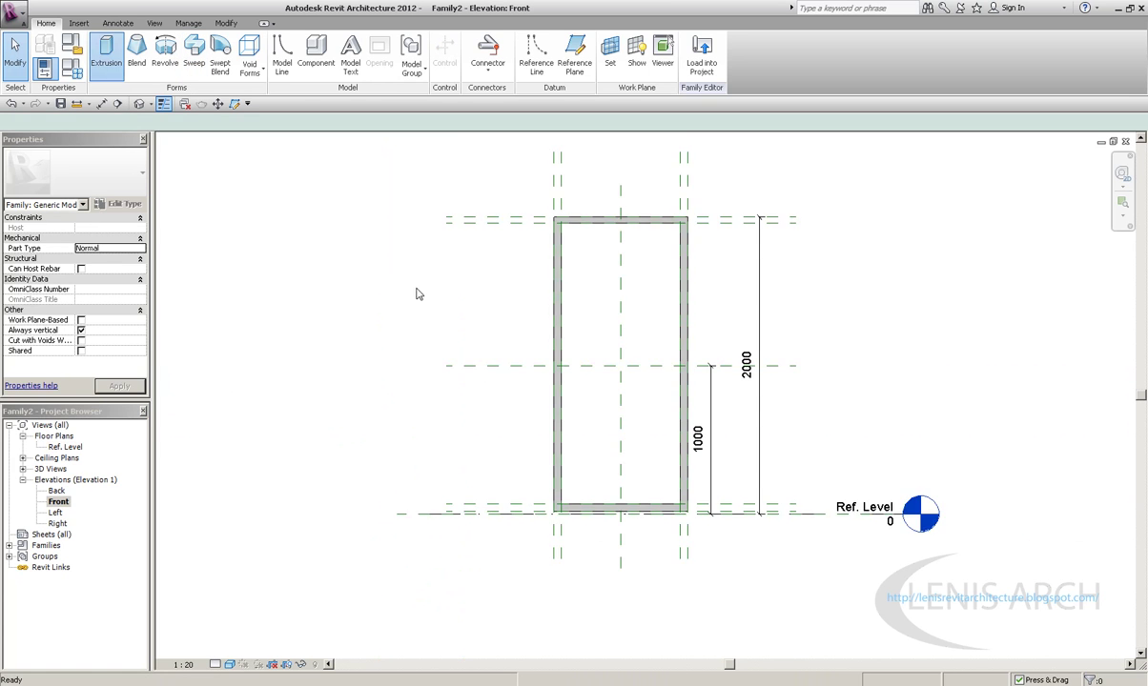
pyautogui.moveTo(465, 431); pyautogui.dragTo(474, 417, button='middle')
pyautogui.hotkey('alt', 'Tab')
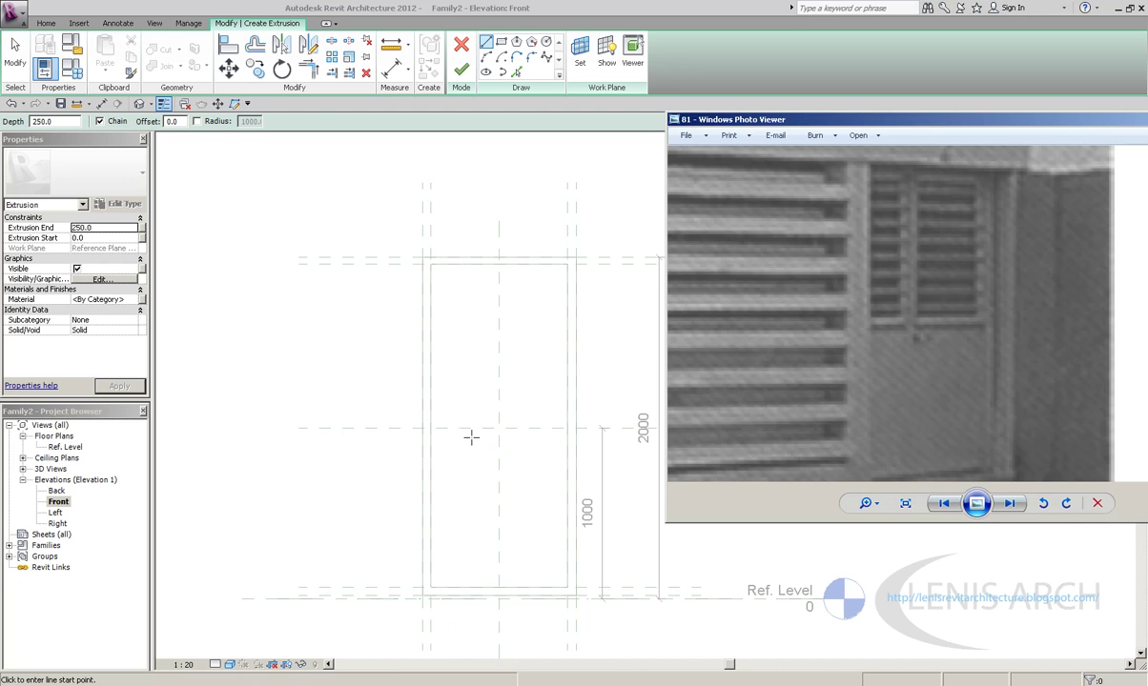
pyautogui.doubleClick(65, 447)
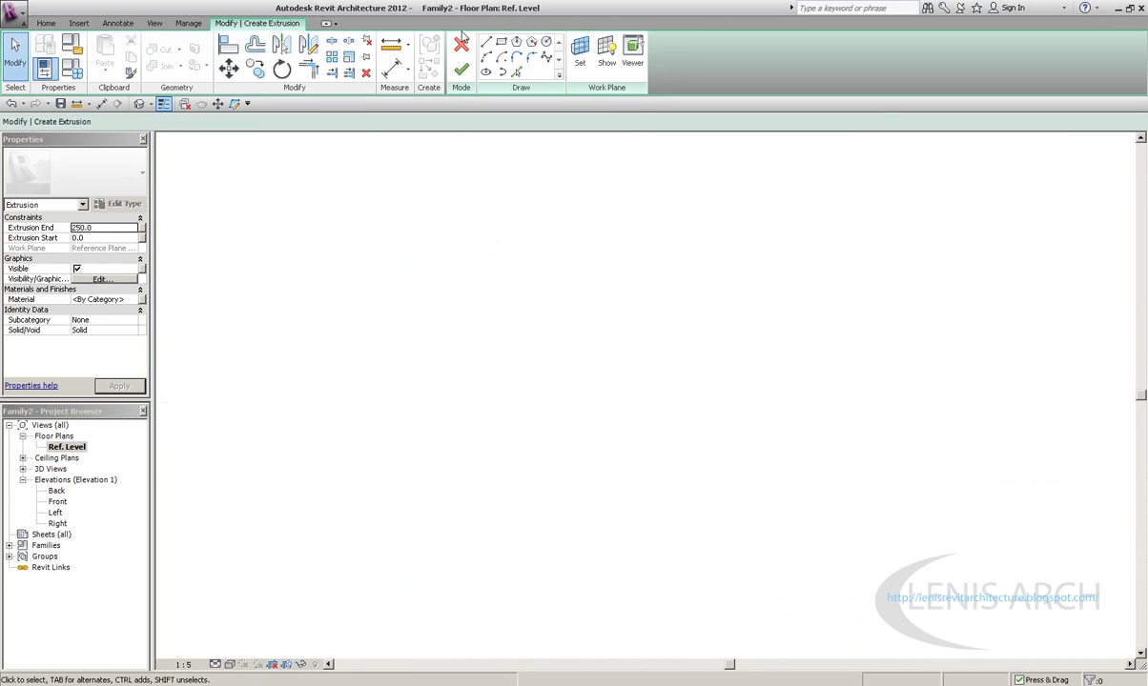
pyautogui.click(462, 70)
pyautogui.click(106, 53)
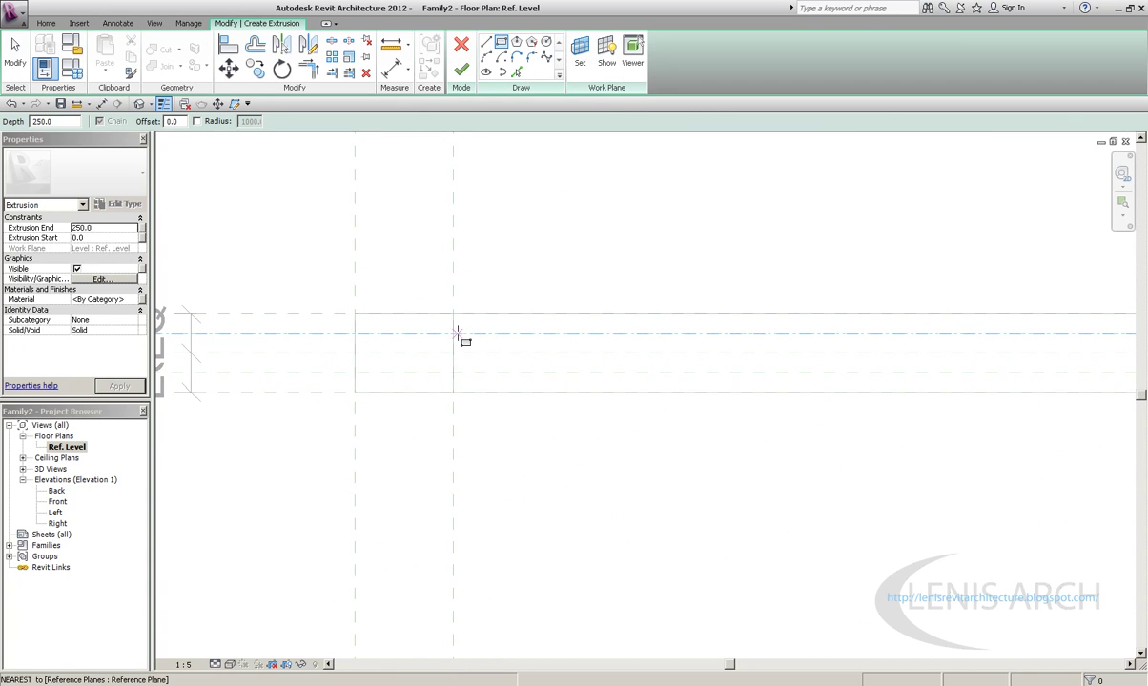
pyautogui.click(454, 331)
pyautogui.scroll(-2, 799, 448)
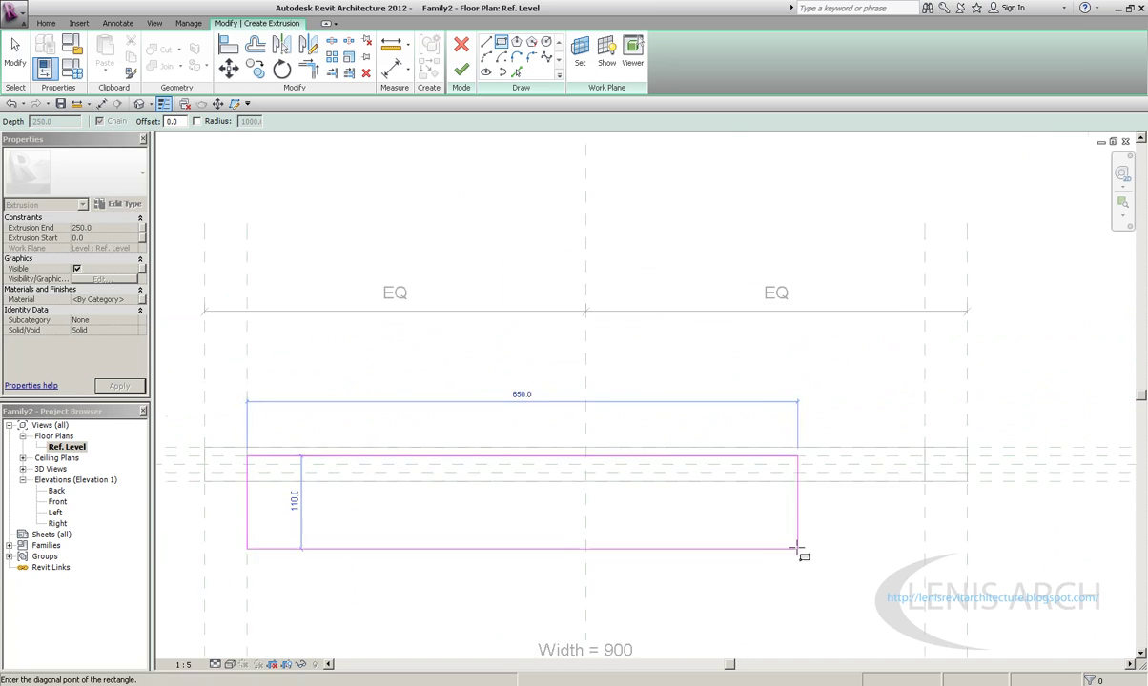
pyautogui.click(905, 463)
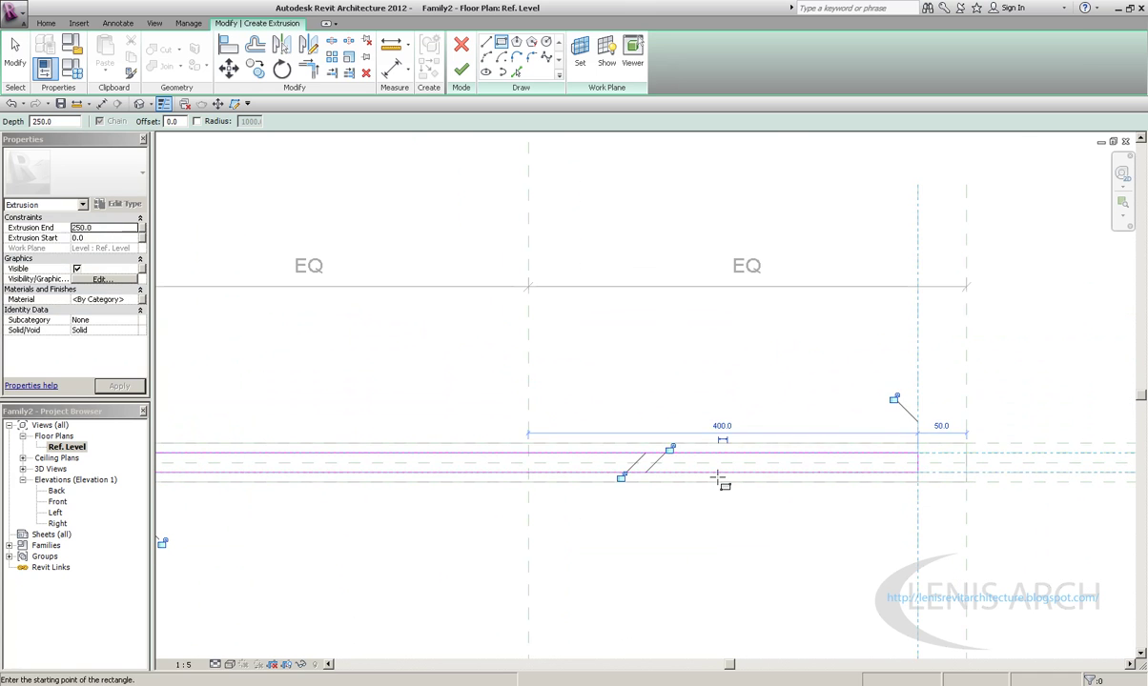
pyautogui.click(461, 70)
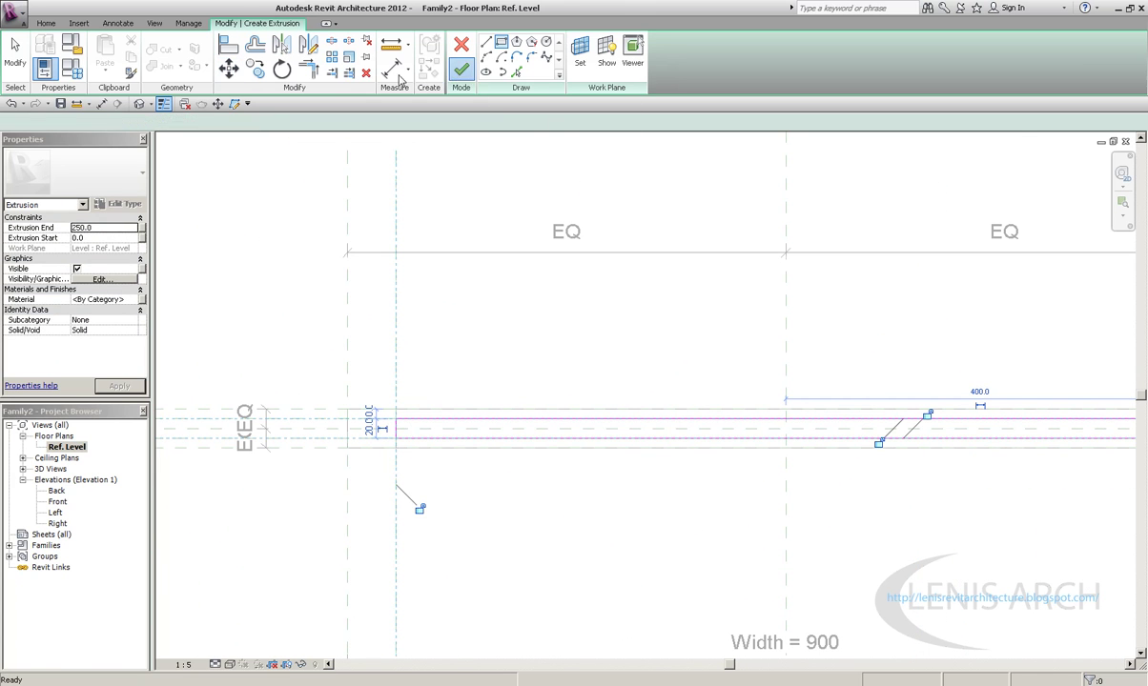
pyautogui.click(139, 104)
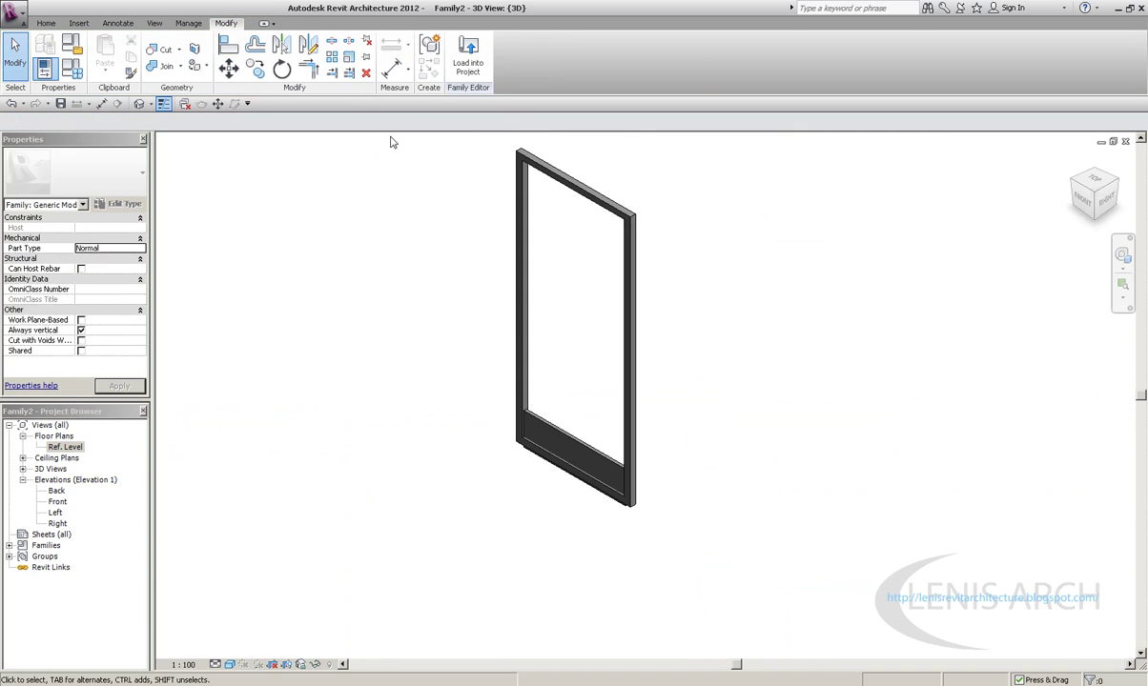
# Step: In the Front elevation, raise the panel's bottom edge by 70 and pull its top edge upward
pyautogui.scroll(2, 558, 426)
pyautogui.click(557, 426)
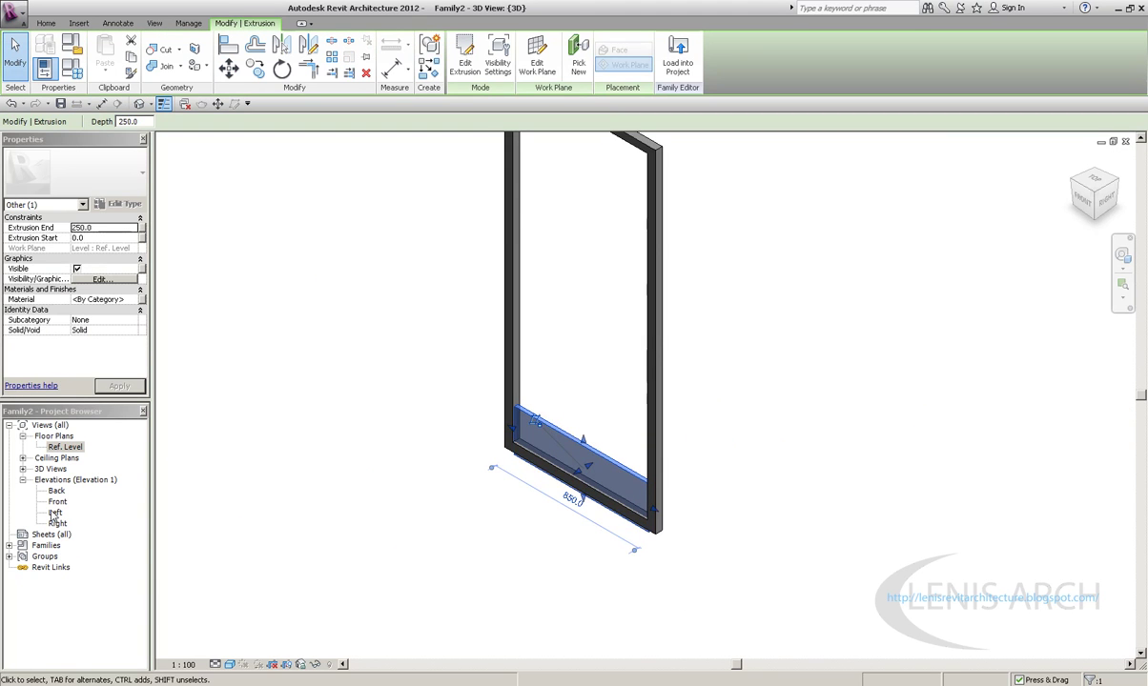
pyautogui.doubleClick(57, 501)
pyautogui.scroll(1, 620, 572)
pyautogui.scroll(2, 621, 572)
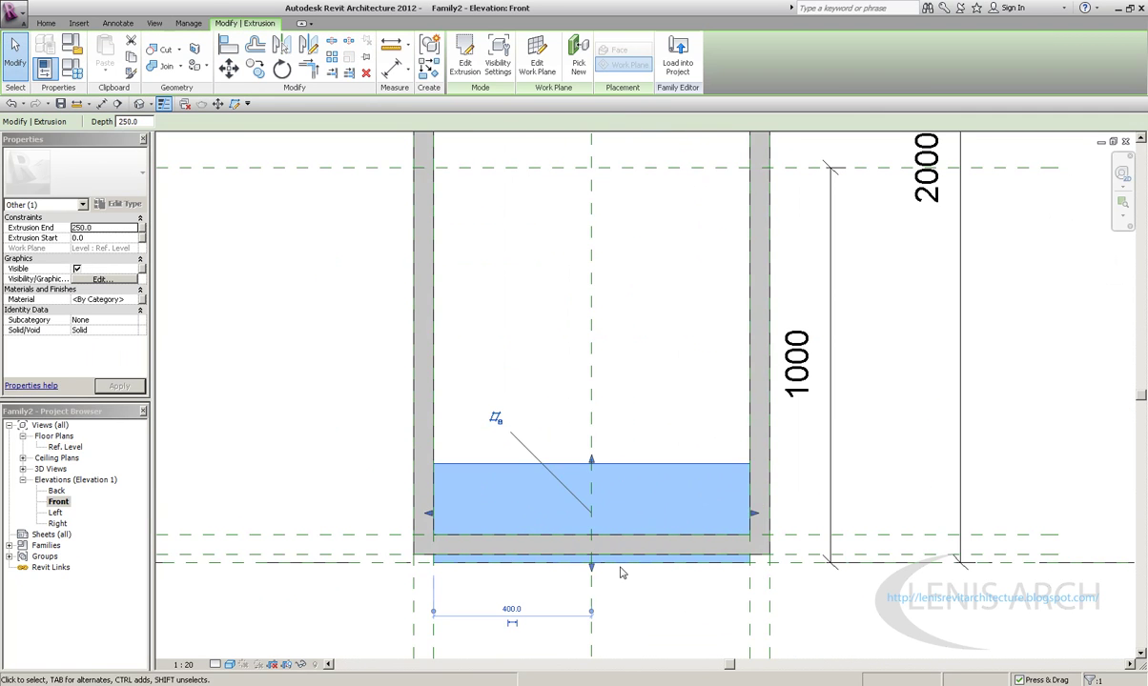
pyautogui.moveTo(591, 566); pyautogui.dragTo(591, 539)
pyautogui.scroll(-1, 600, 464)
pyautogui.moveTo(600, 465); pyautogui.dragTo(607, 387)
pyautogui.scroll(1, 589, 415)
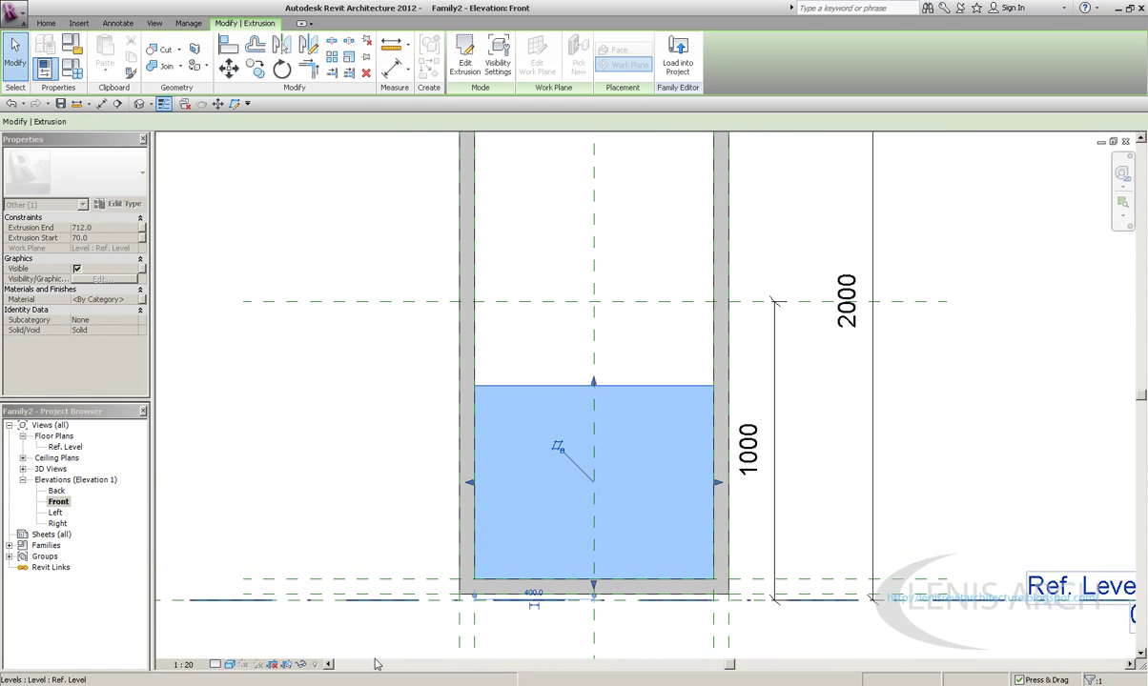
pyautogui.scroll(-1, 392, 425)
pyautogui.click(391, 425)
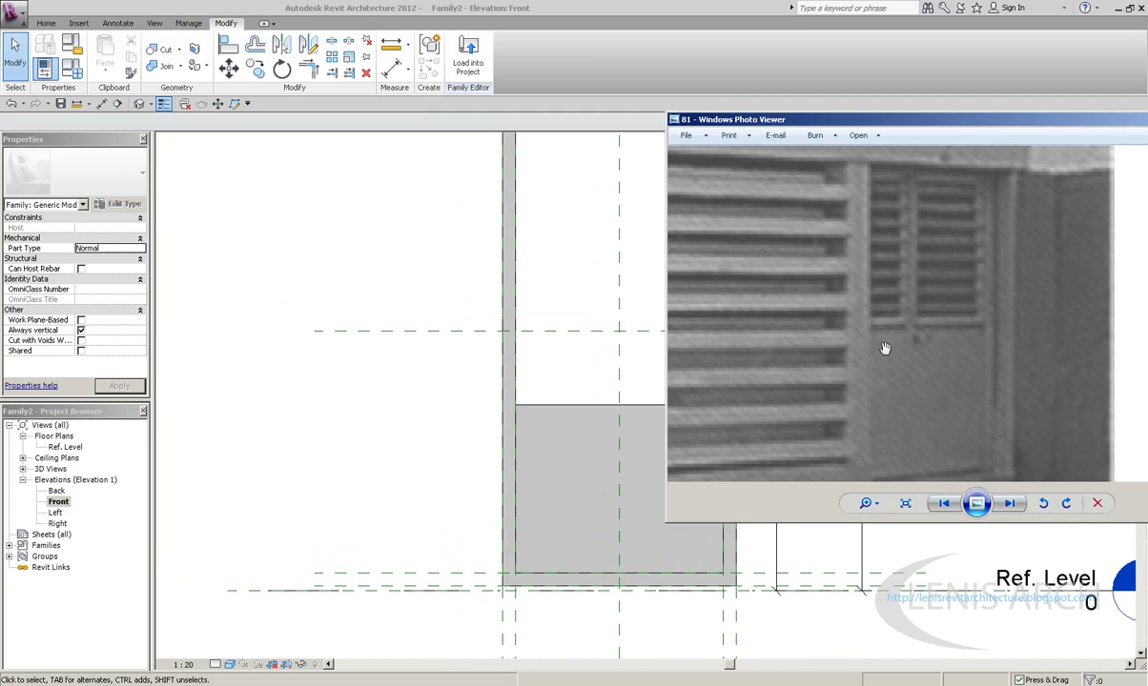
# Step: Stretch the panel's top edge up to snap onto the mid-height reference plane
pyautogui.click(384, 372)
pyautogui.click(605, 396)
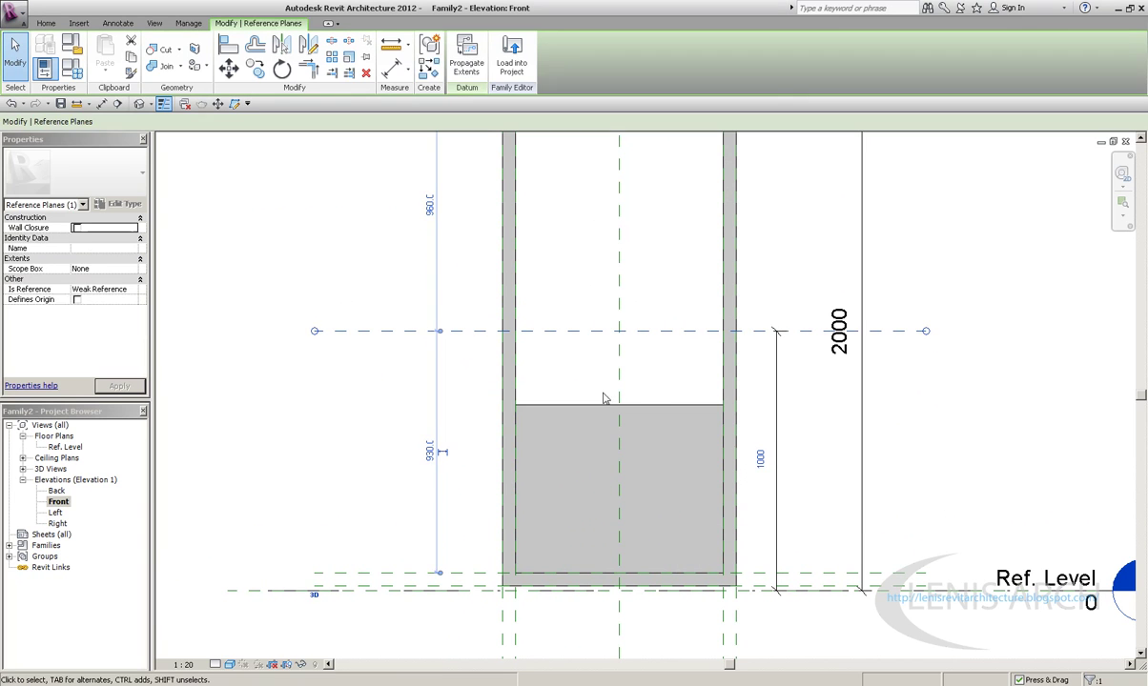
pyautogui.press('Escape')
pyautogui.click(642, 405)
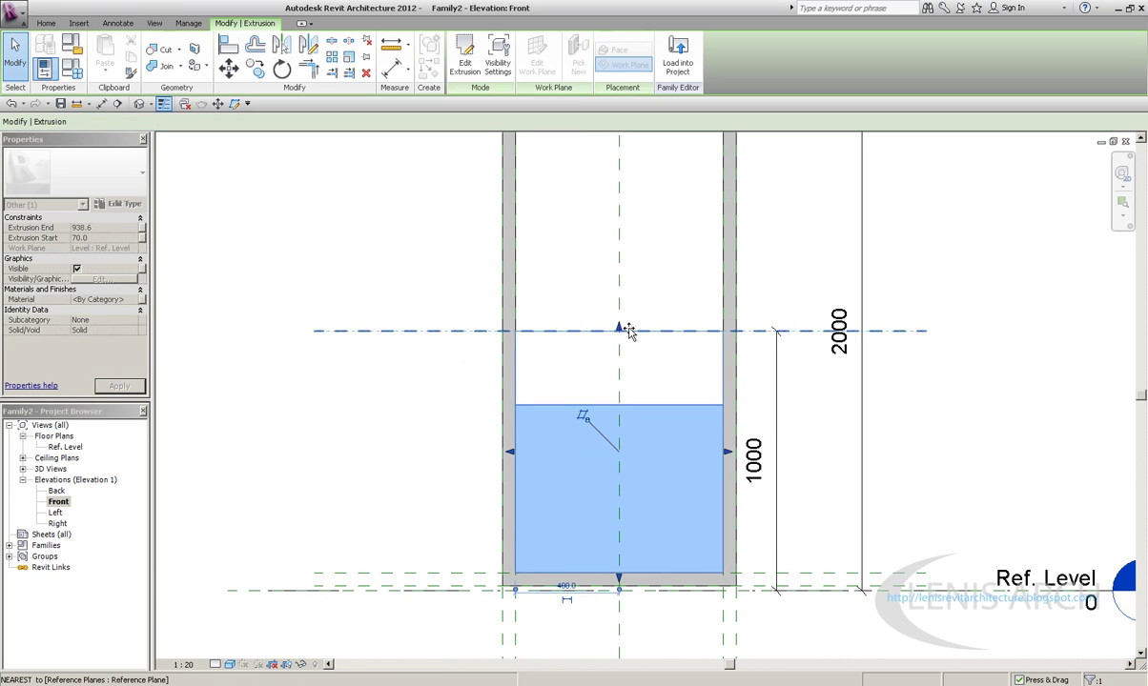
pyautogui.moveTo(642, 404); pyautogui.dragTo(622, 331)
pyautogui.click(455, 331)
# Step: Copy the 1000 mid-height reference plane 20 upward, then set the spacing between the two planes to 50
pyautogui.click(246, 76)
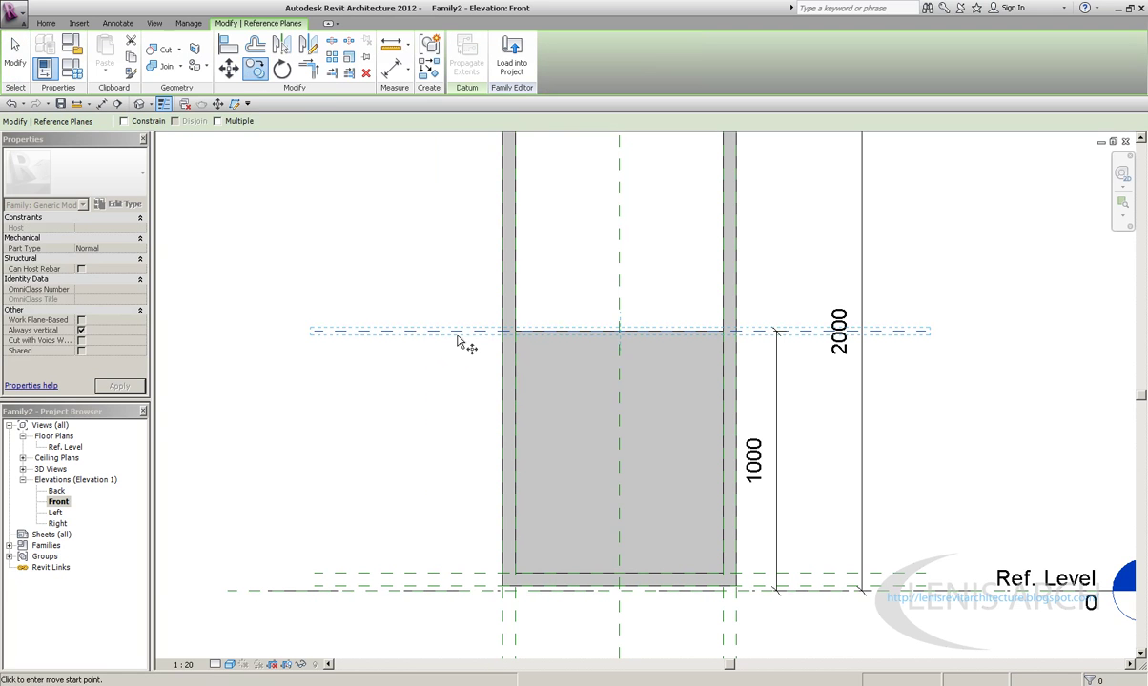
pyautogui.click(457, 330)
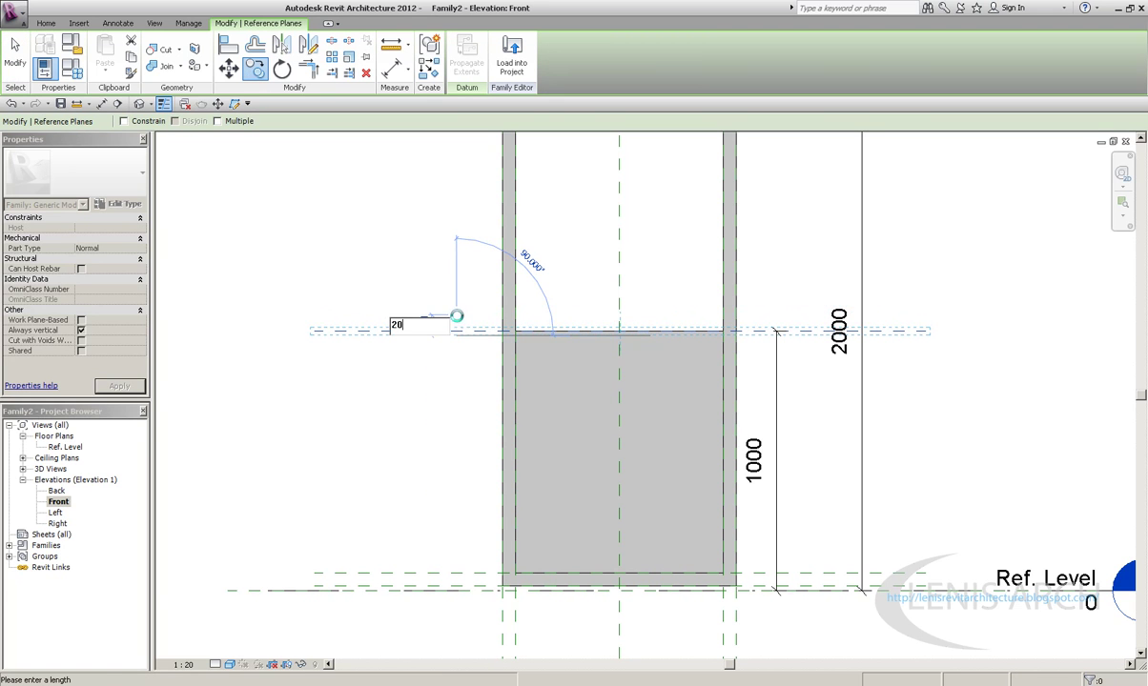
pyautogui.press('Return')
pyautogui.click(16, 52)
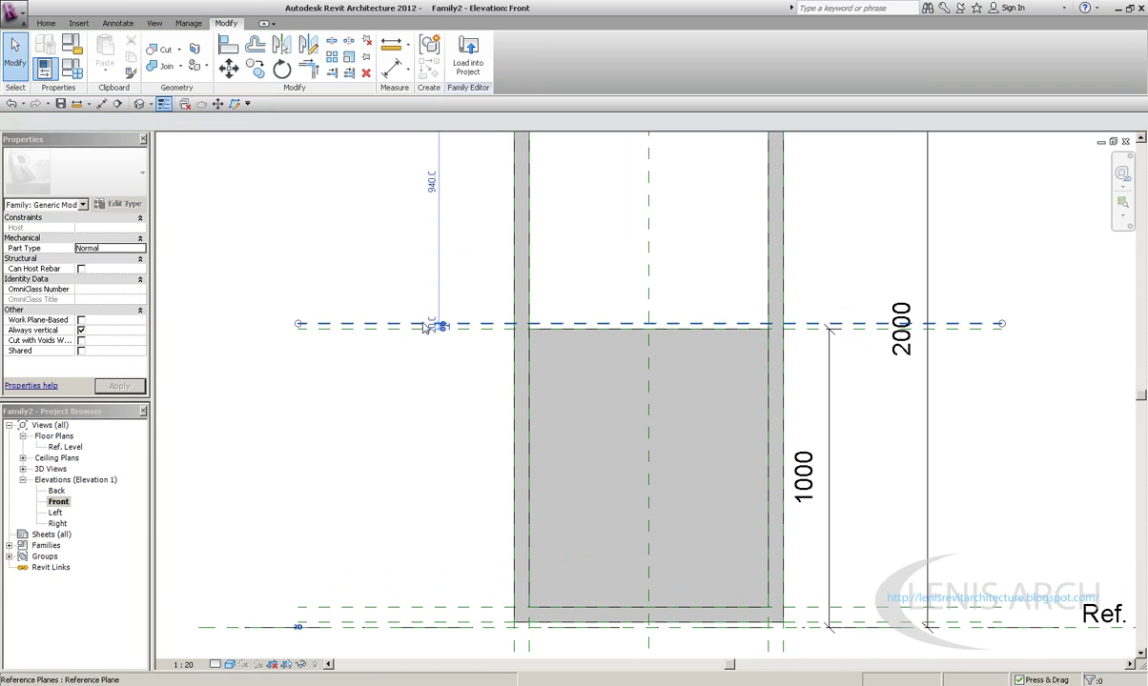
pyautogui.click(435, 325)
pyautogui.scroll(2, 436, 325)
pyautogui.scroll(1, 436, 327)
pyautogui.click(434, 328)
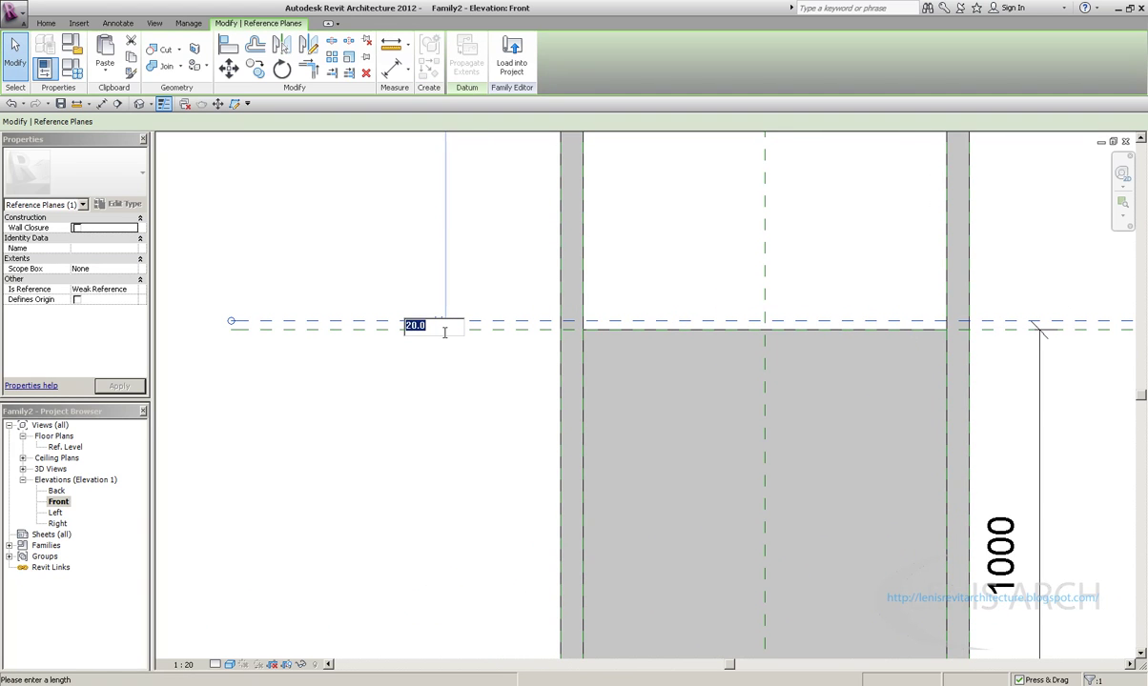
pyautogui.press('Return')
pyautogui.scroll(-3, 474, 353)
pyautogui.press('Escape')
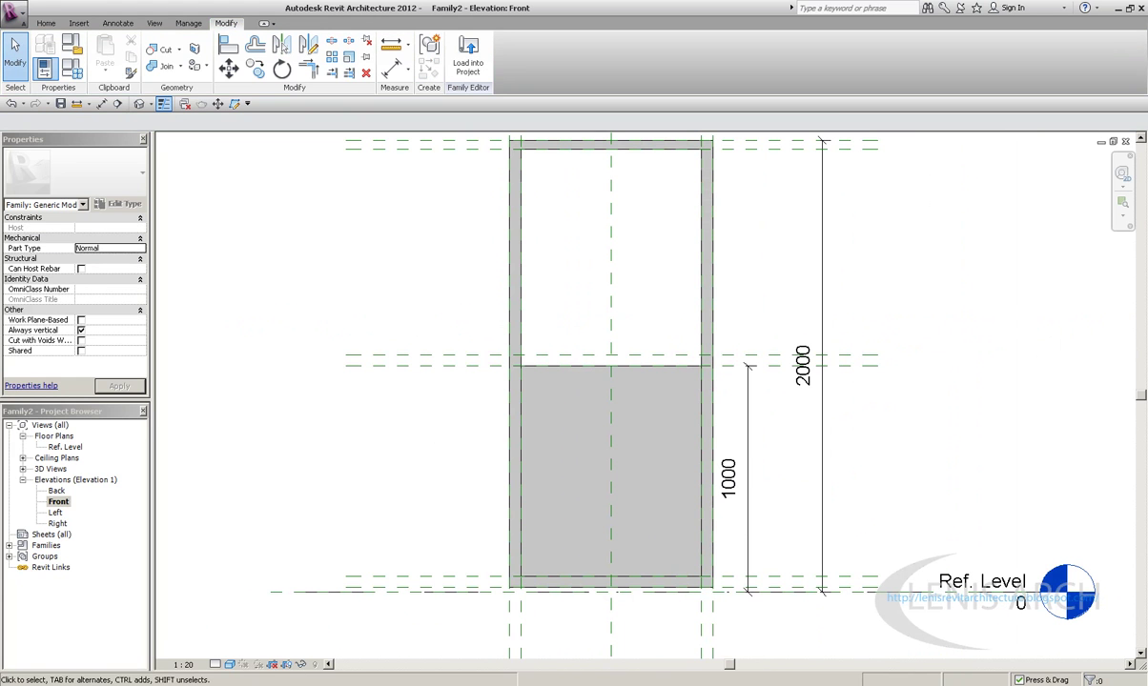
# Step: Set the view's detail level to Fine
pyautogui.click(213, 664)
pyautogui.click(237, 629)
pyautogui.click(219, 664)
# Step: Position the louvred door reference photo beside the frame elevation, then return to Revit
pyautogui.hotkey('alt', 'Tab')
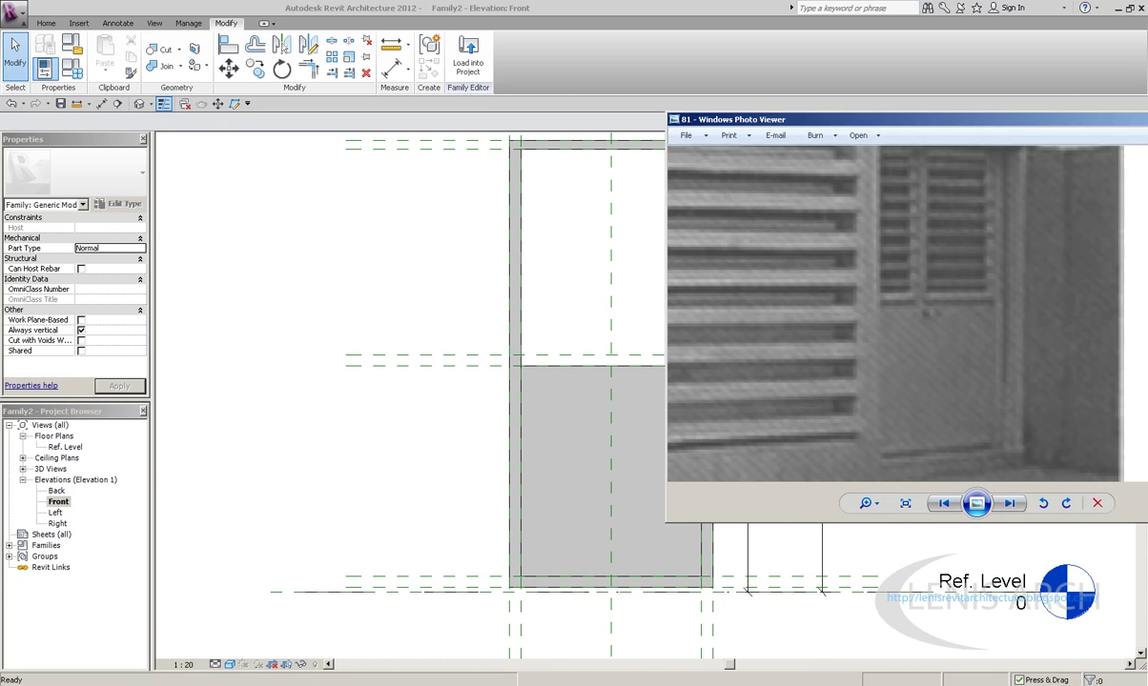
pyautogui.moveTo(871, 120); pyautogui.dragTo(768, 136)
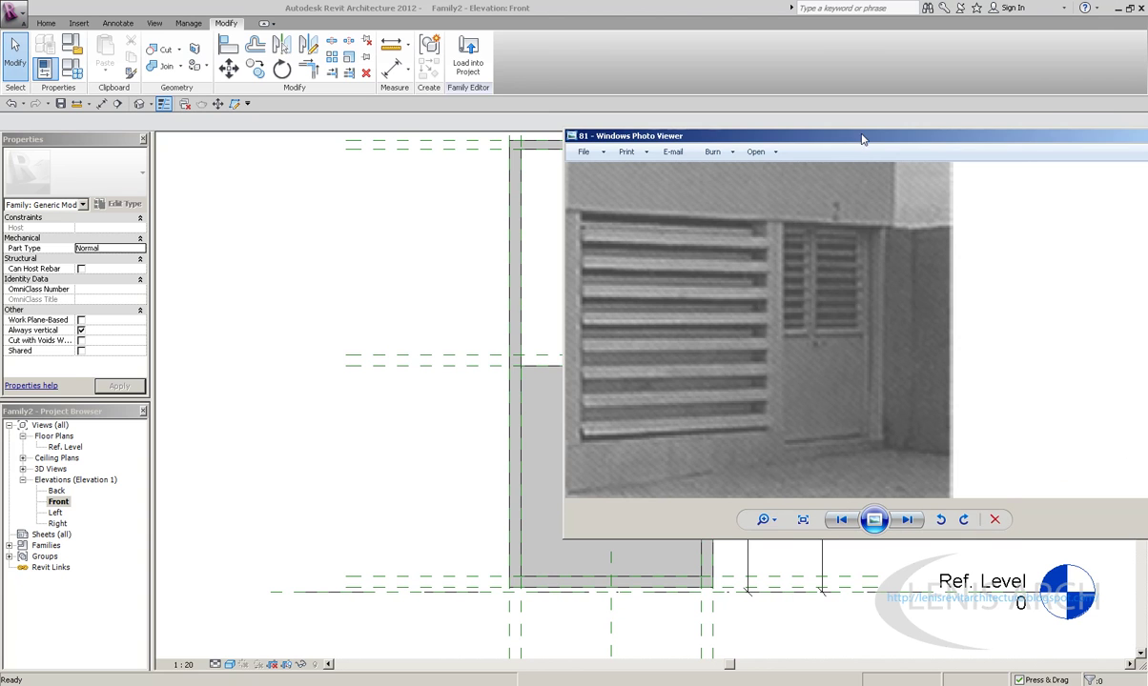
pyautogui.moveTo(686, 385); pyautogui.dragTo(844, 390)
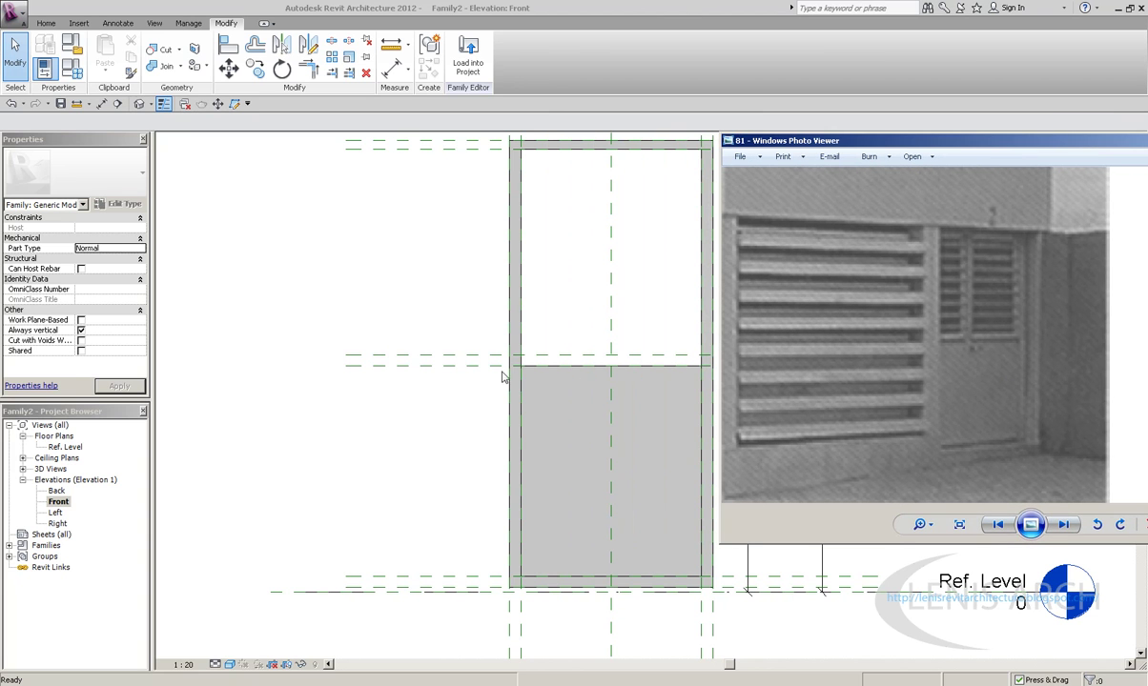
pyautogui.click(481, 302)
# Step: Check the frame in 3D, then open the Ref. Level floor plan
pyautogui.click(138, 103)
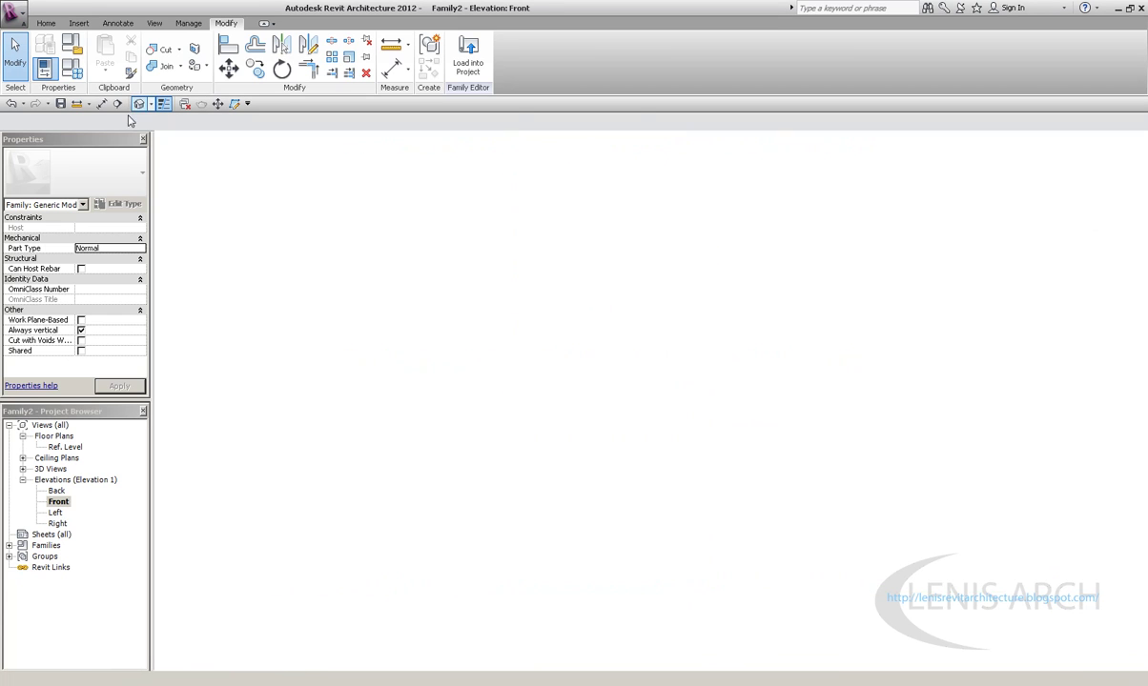
pyautogui.scroll(2, 500, 411)
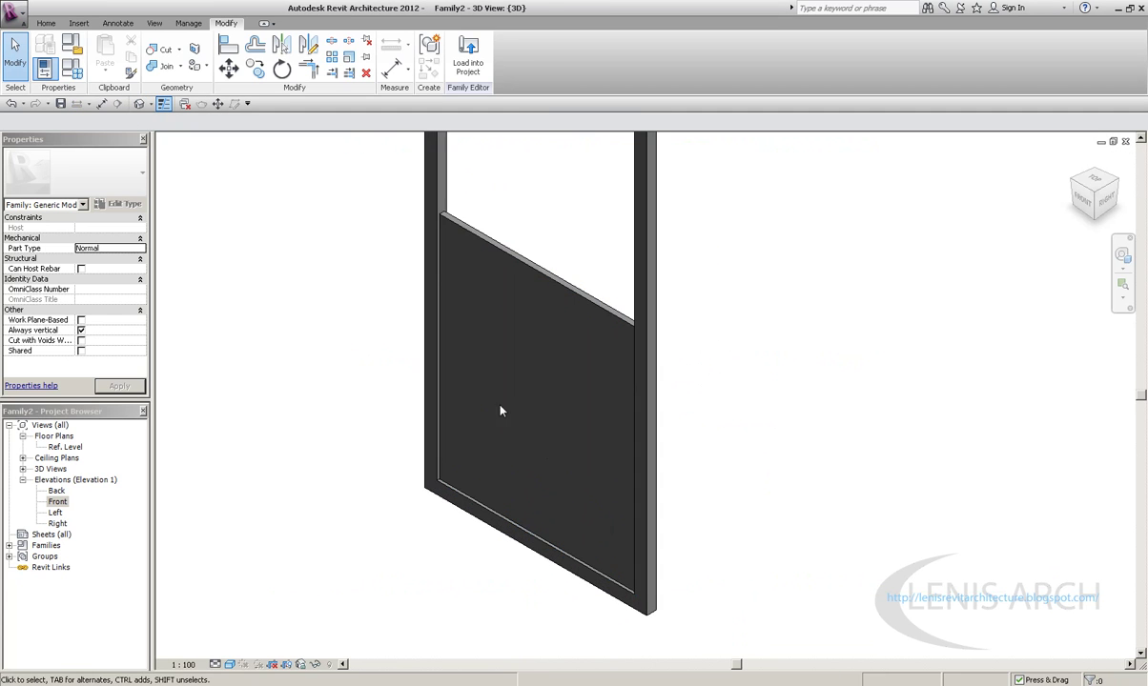
pyautogui.doubleClick(63, 447)
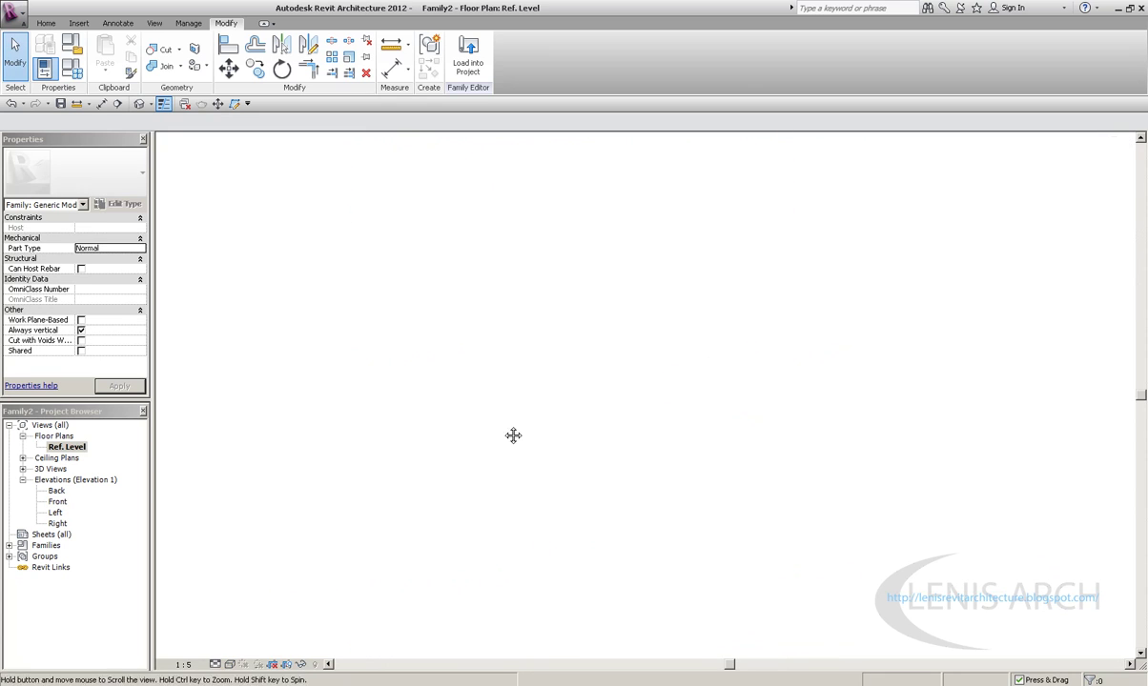
# Step: Sketch a rail rectangle along the frame's bottom edge and finish it as a 250-deep extrusion
pyautogui.click(46, 23)
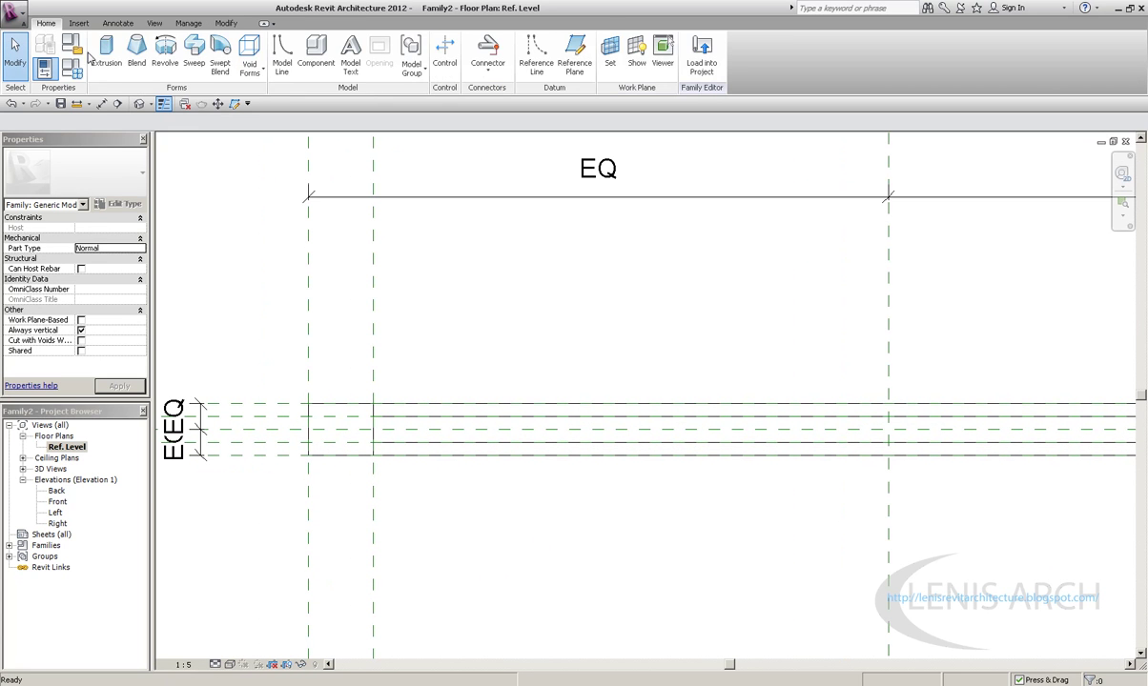
pyautogui.click(96, 53)
pyautogui.click(372, 379)
pyautogui.scroll(-2, 825, 502)
pyautogui.scroll(-2, 920, 481)
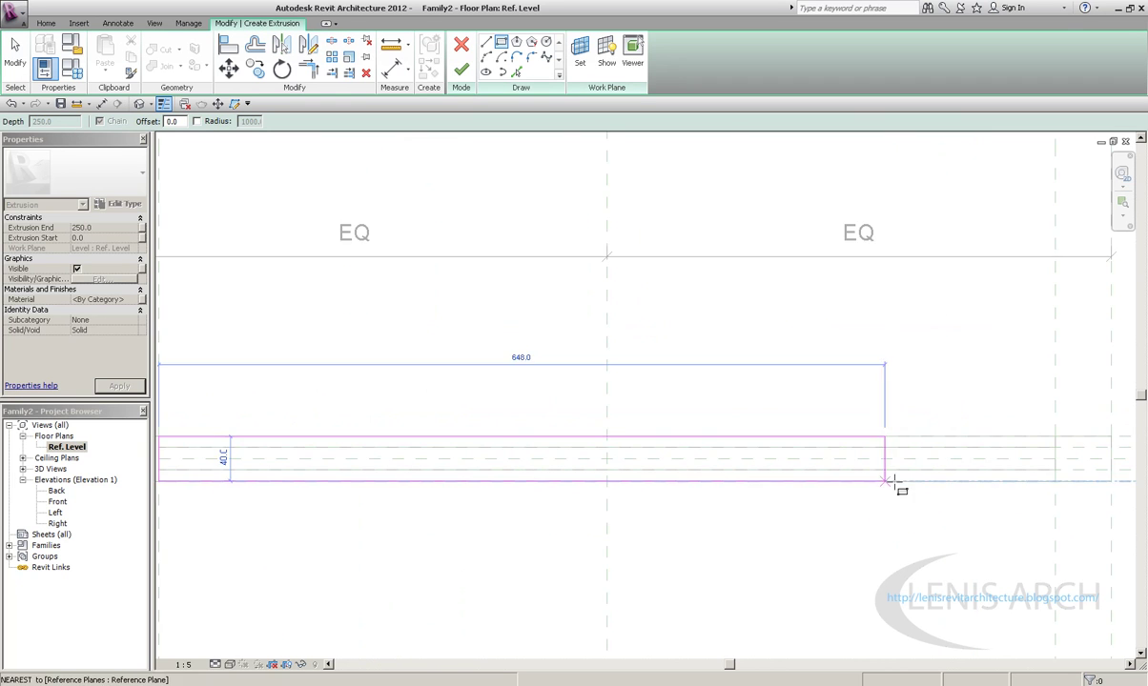
pyautogui.click(1015, 483)
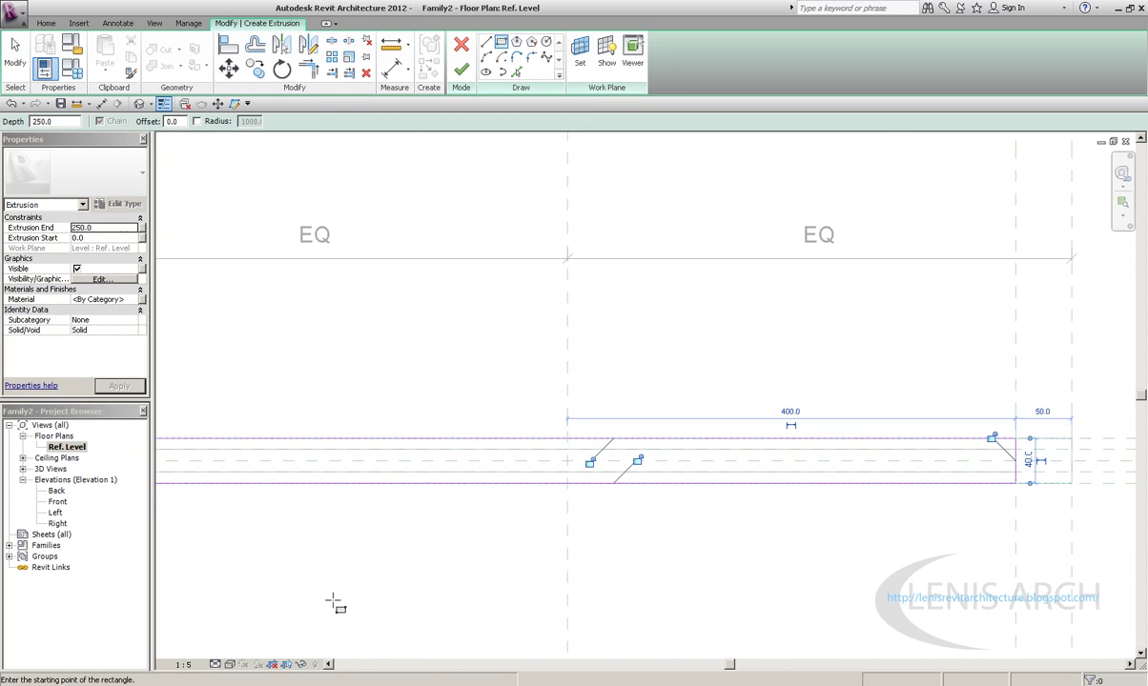
pyautogui.hotkey('alt', 'Tab')
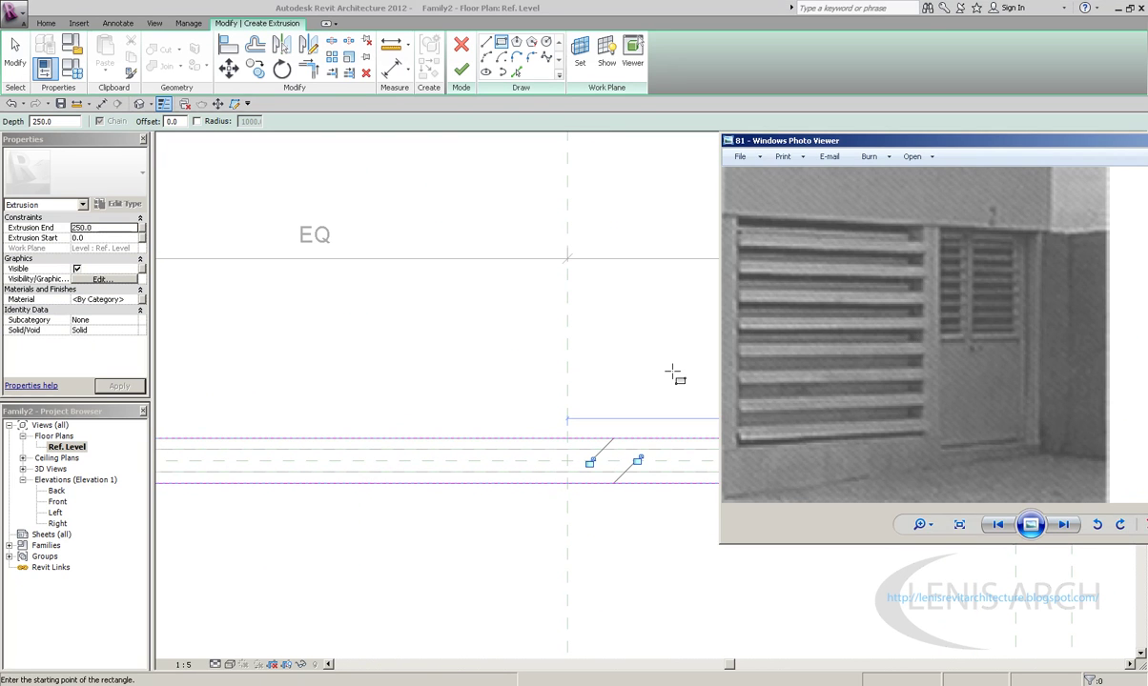
pyautogui.hotkey('alt', 'Tab')
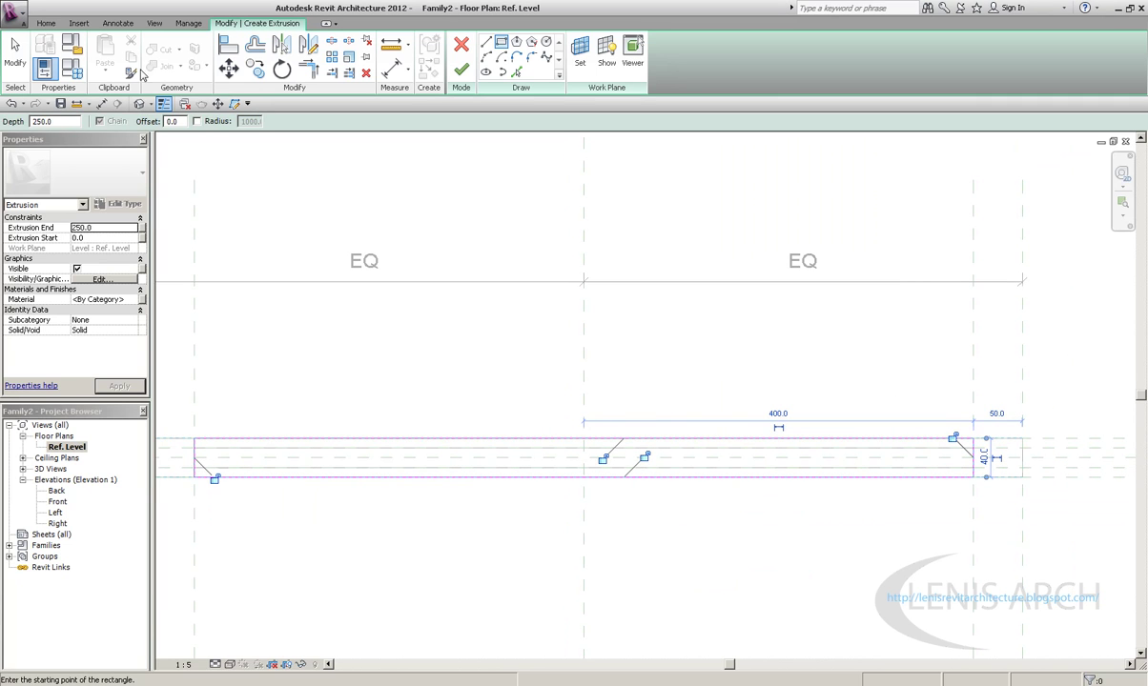
pyautogui.click(140, 103)
# Step: Stretch the new extrusion upward to 1277.6 in the 3D view
pyautogui.click(460, 69)
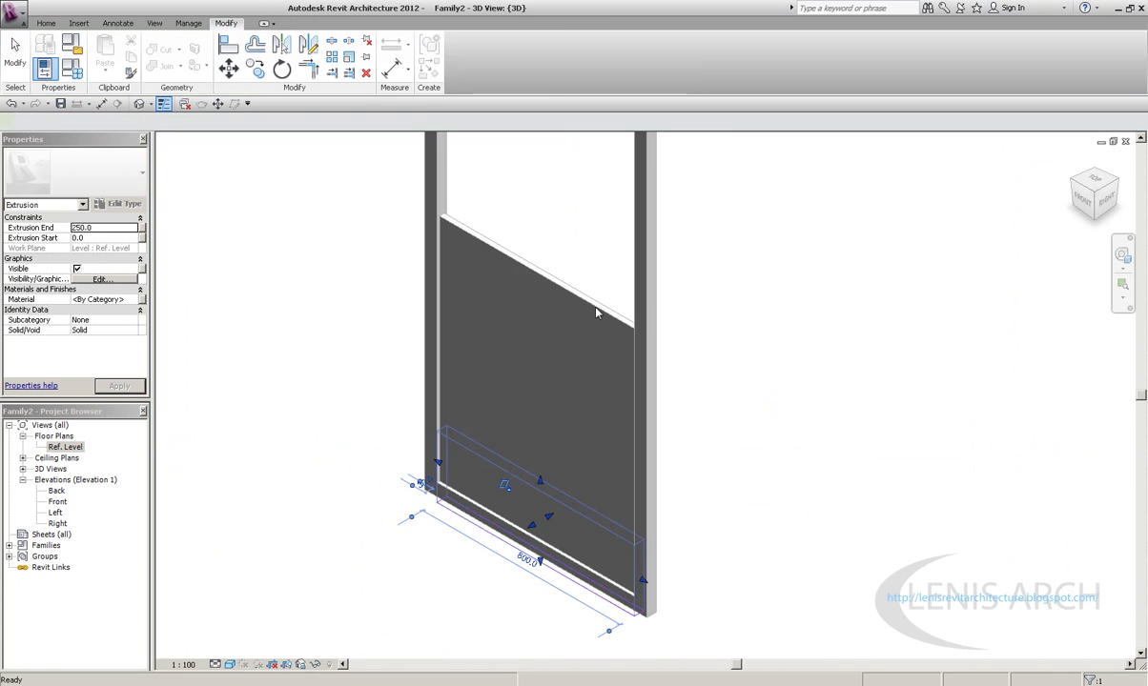
pyautogui.moveTo(557, 453); pyautogui.dragTo(555, 229)
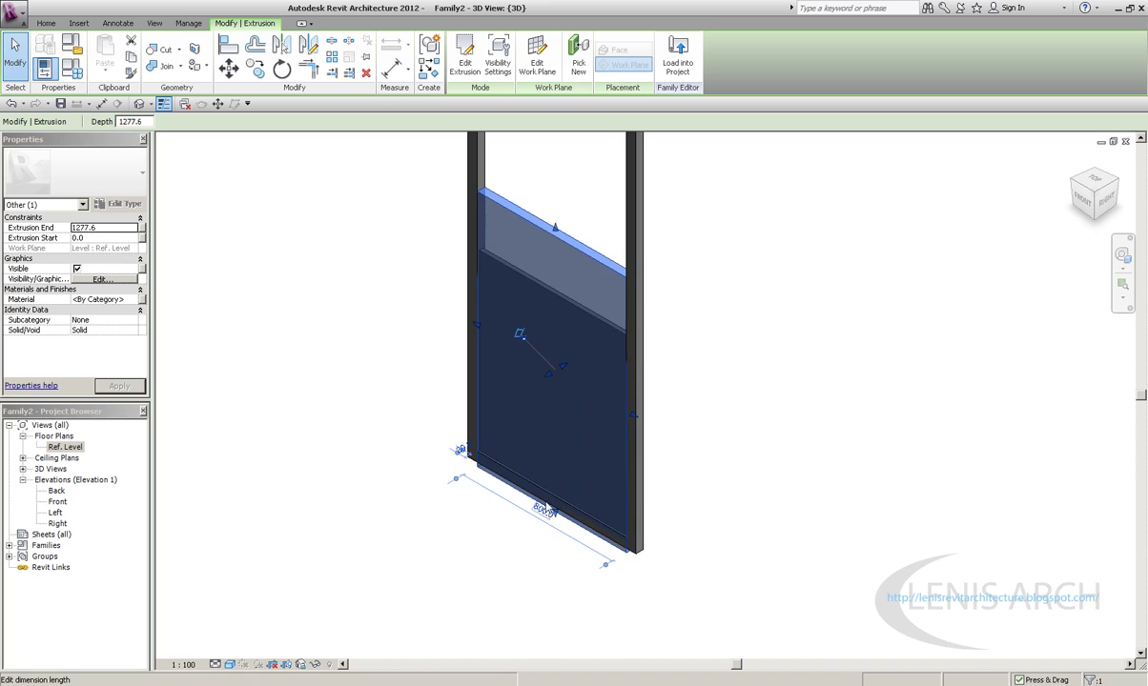
pyautogui.click(556, 515)
pyautogui.press('Escape')
pyautogui.click(553, 358)
# Step: In Front elevation, set the extrusion's bottom to the 1000 level and top to the rail plane
pyautogui.doubleClick(57, 501)
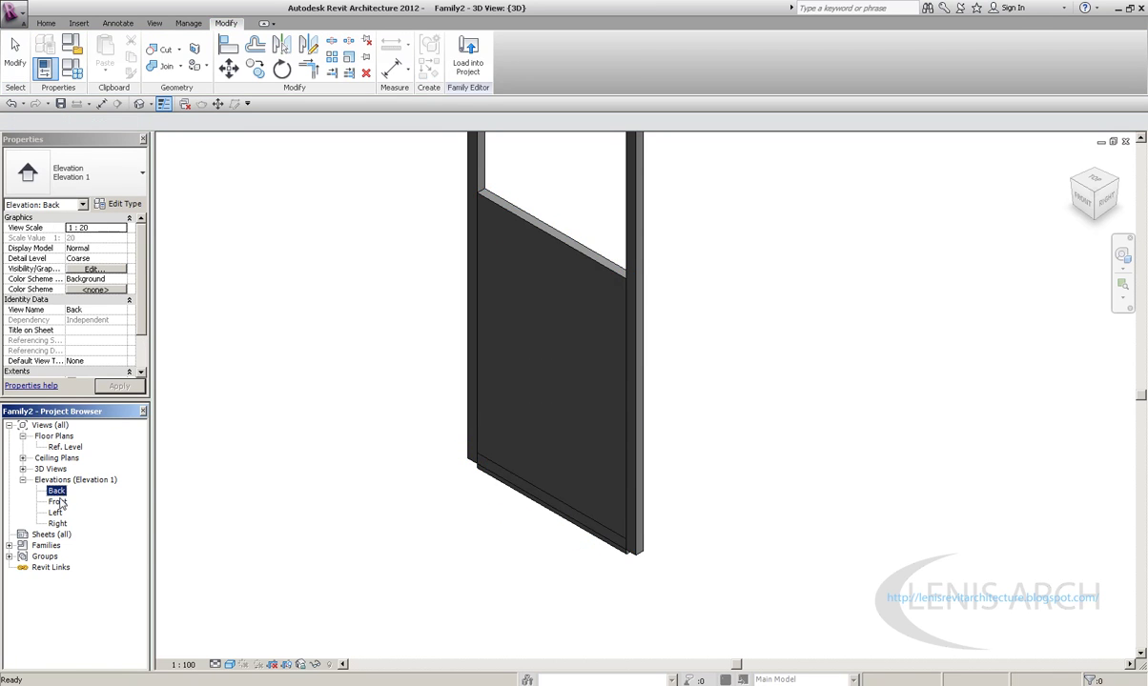
pyautogui.click(581, 325)
pyautogui.moveTo(613, 592); pyautogui.dragTo(625, 364)
pyautogui.moveTo(626, 372); pyautogui.dragTo(637, 461, button='middle')
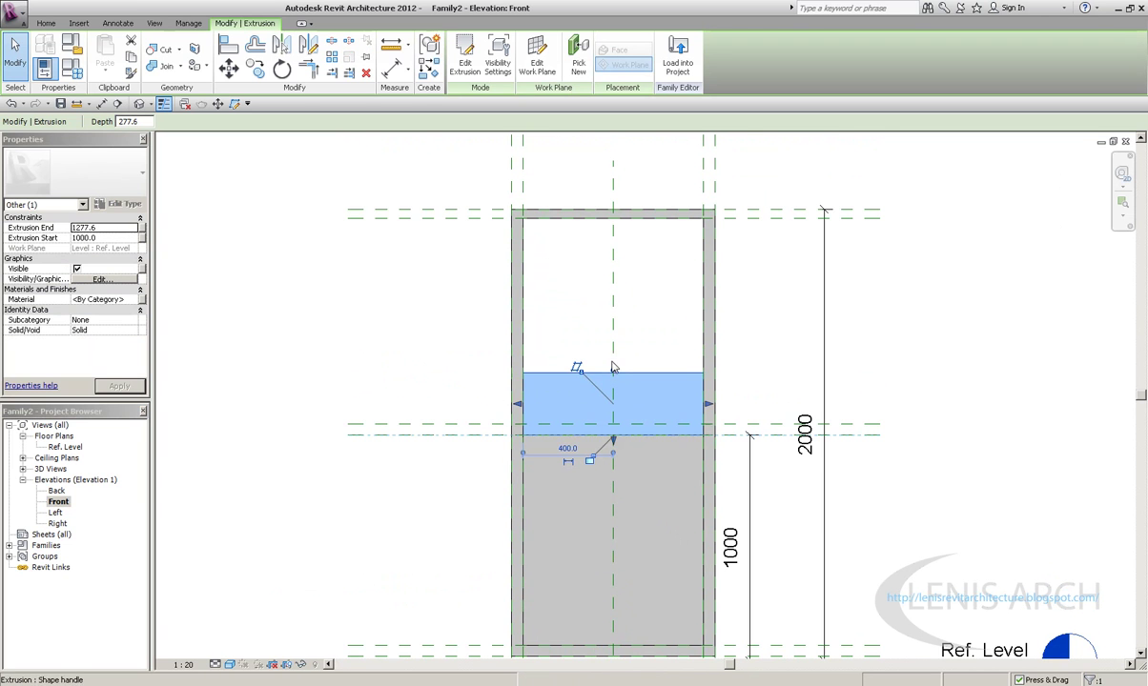
pyautogui.moveTo(608, 371); pyautogui.dragTo(613, 425)
pyautogui.click(282, 389)
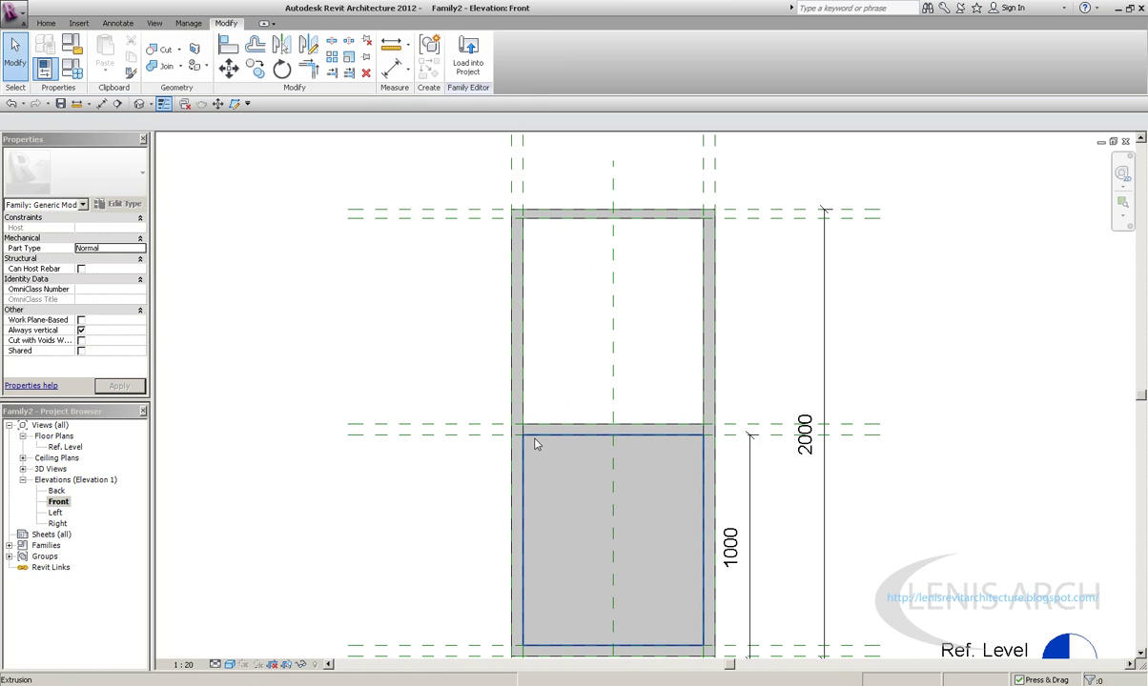
pyautogui.scroll(2, 530, 278)
pyautogui.moveTo(544, 274)
pyautogui.keyDown('shift'); pyautogui.mouseDown(button='middle')
pyautogui.moveTo(517, 237)
pyautogui.moveTo(476, 338)
pyautogui.mouseUp(button='middle'); pyautogui.keyUp('shift')
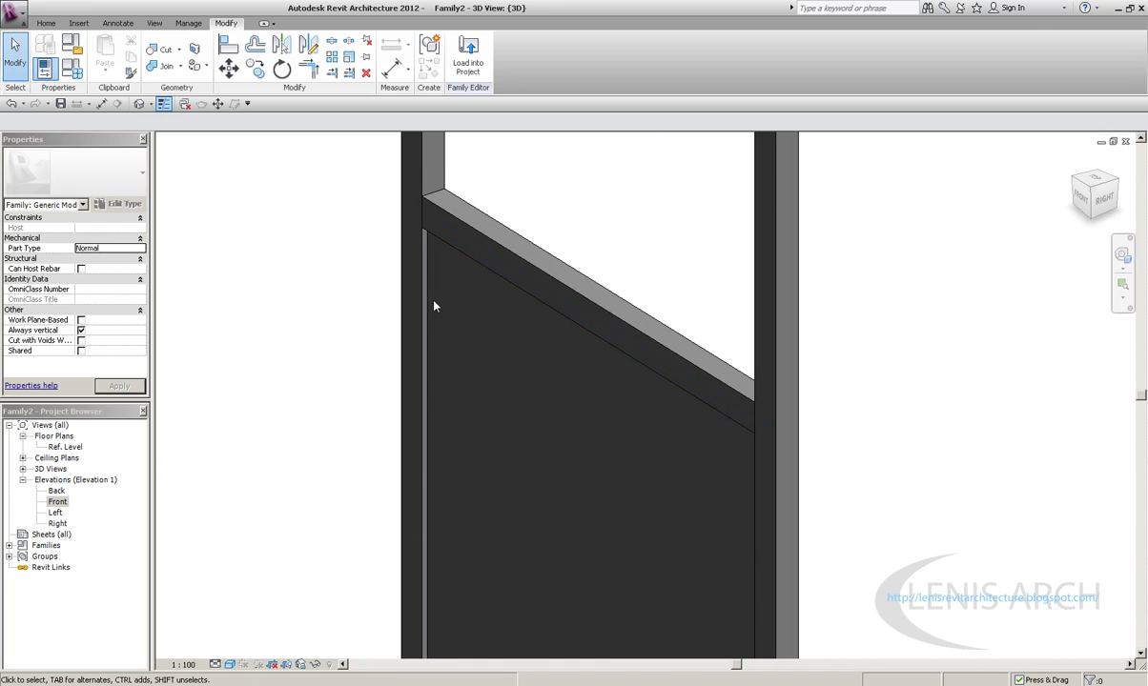
# Step: In the Ref. Level plan, measure the 20.0 gap between the depth reference planes
pyautogui.click(54, 436)
pyautogui.doubleClick(64, 447)
pyautogui.scroll(3, 389, 428)
pyautogui.scroll(2, 553, 456)
pyautogui.scroll(2, 694, 489)
pyautogui.scroll(2, 694, 490)
pyautogui.moveTo(538, 478); pyautogui.dragTo(651, 478, button='middle')
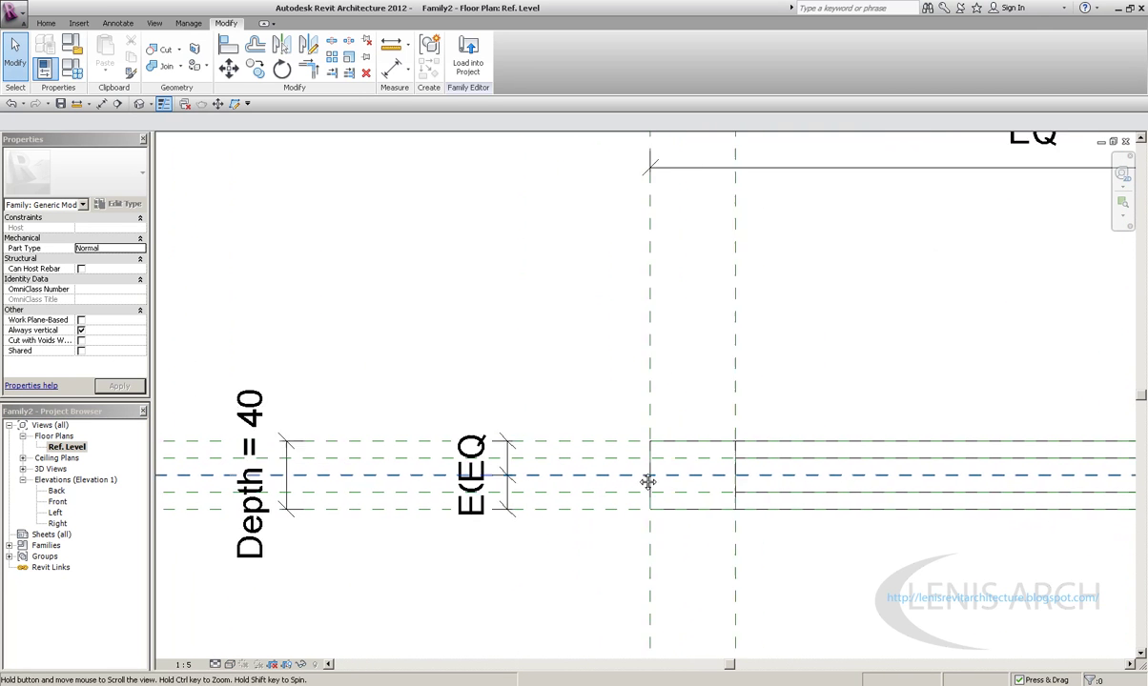
pyautogui.click(551, 467)
pyautogui.scroll(1, 515, 472)
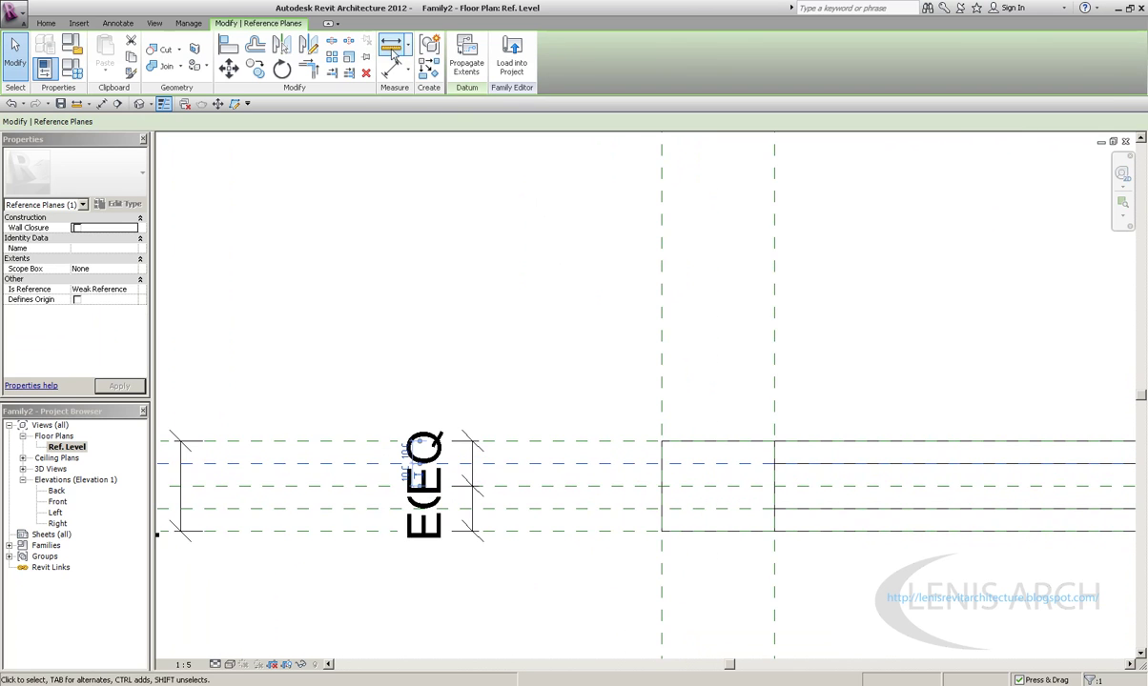
pyautogui.click(393, 54)
pyautogui.scroll(1, 592, 462)
pyautogui.click(611, 468)
pyautogui.click(611, 529)
pyautogui.moveTo(667, 476); pyautogui.dragTo(518, 482, button='middle')
pyautogui.press('Escape')
pyautogui.scroll(-1, 525, 491)
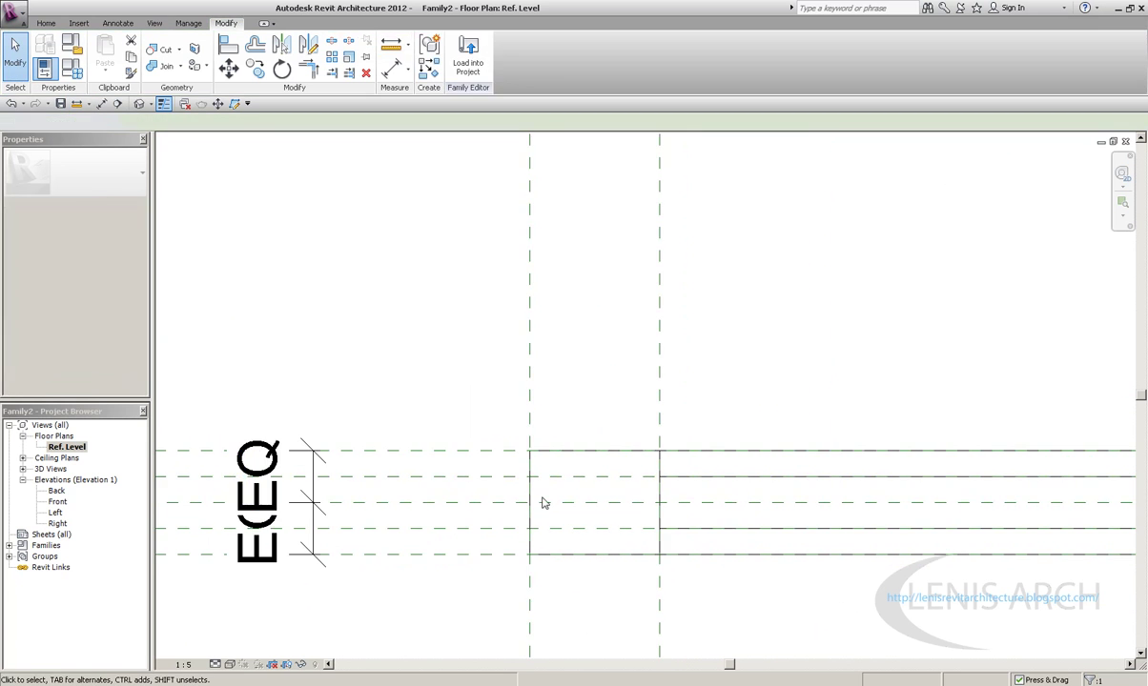
# Step: Orbit the 3D view to inspect the mid-rail extrusion
pyautogui.click(138, 104)
pyautogui.keyDown('shift'); pyautogui.moveTo(534, 409); pyautogui.dragTo(623, 403, button='middle'); pyautogui.keyUp('shift')
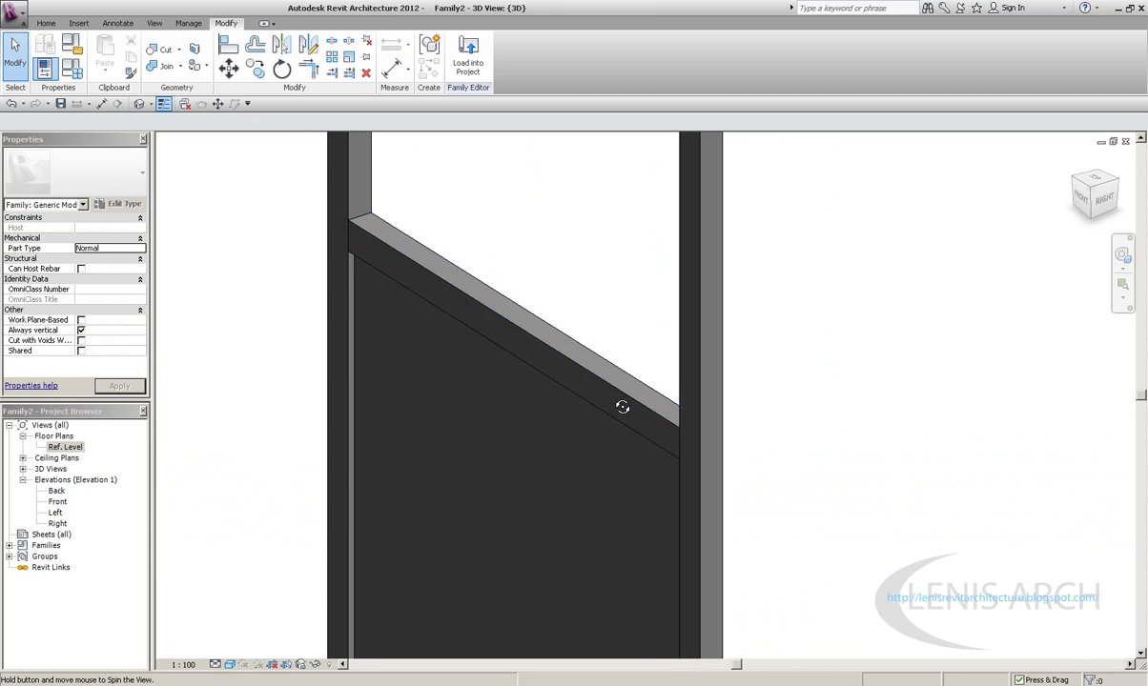
pyautogui.moveTo(366, 463)
pyautogui.keyDown('shift'); pyautogui.mouseDown(button='middle')
pyautogui.moveTo(559, 373)
pyautogui.moveTo(607, 425)
pyautogui.moveTo(640, 422)
pyautogui.moveTo(435, 543)
pyautogui.moveTo(595, 627)
pyautogui.moveTo(601, 579)
pyautogui.mouseUp(button='middle'); pyautogui.keyUp('shift')
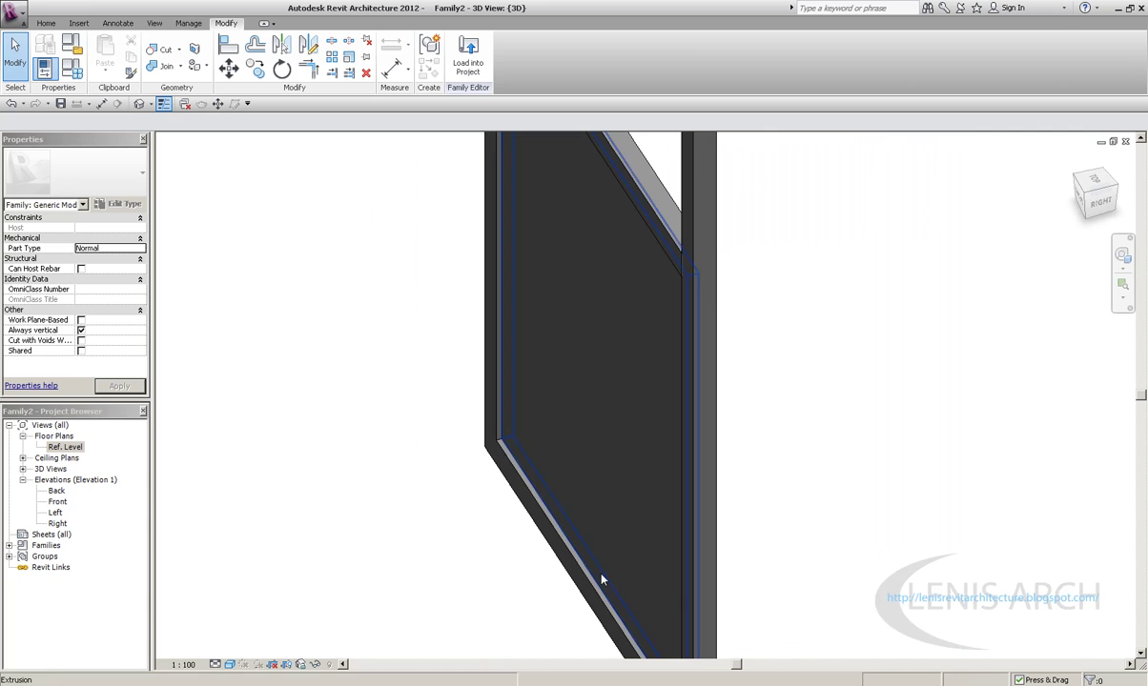
pyautogui.click(520, 466)
pyautogui.moveTo(520, 465)
pyautogui.keyDown('shift'); pyautogui.mouseDown(button='middle')
pyautogui.moveTo(538, 586)
pyautogui.moveTo(808, 379)
pyautogui.moveTo(720, 402)
pyautogui.moveTo(730, 384)
pyautogui.moveTo(885, 455)
pyautogui.mouseUp(button='middle'); pyautogui.keyUp('shift')
pyautogui.press('Escape')
# Step: Return to the Ref. Level floor plan showing the 900 width
pyautogui.doubleClick(70, 447)
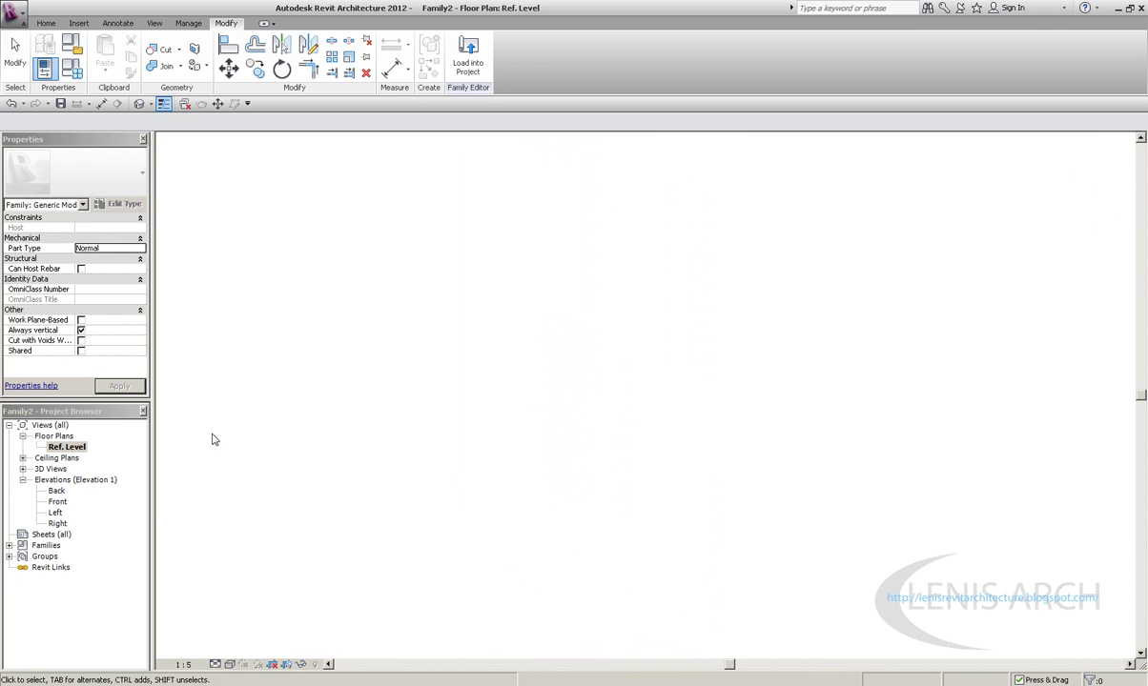
pyautogui.scroll(-3, 661, 389)
pyautogui.scroll(-3, 691, 451)
pyautogui.scroll(-2, 753, 413)
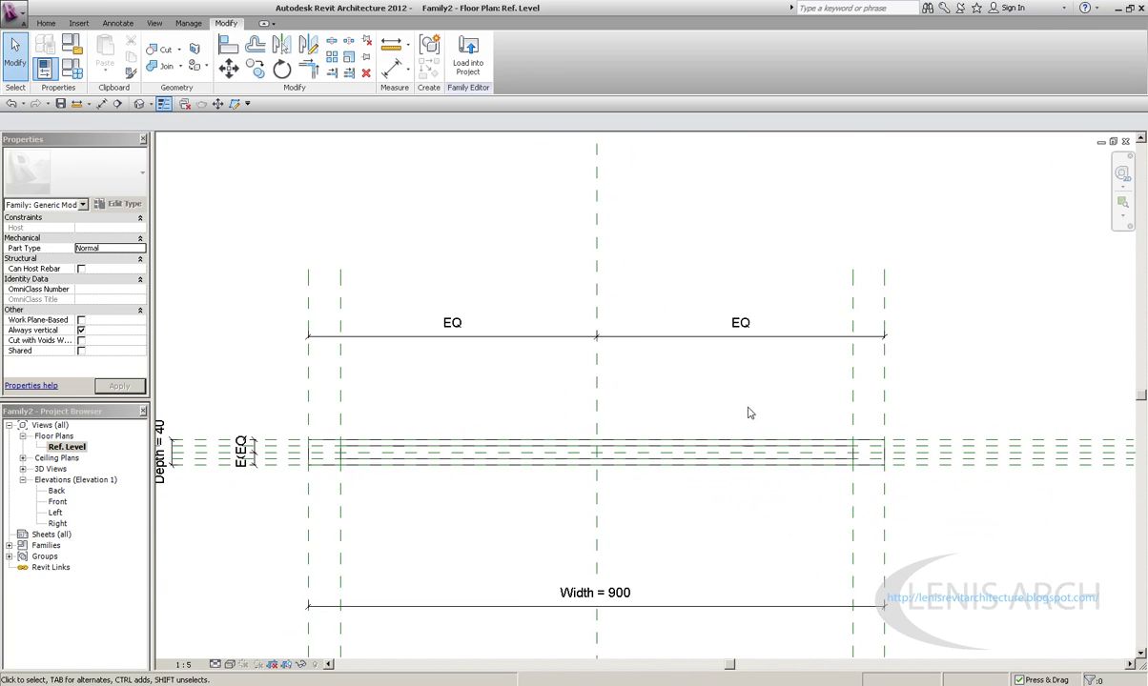
pyautogui.scroll(-1, 684, 389)
# Step: Draw a vertical section line through the frame in plan, creating Section 1
pyautogui.click(154, 23)
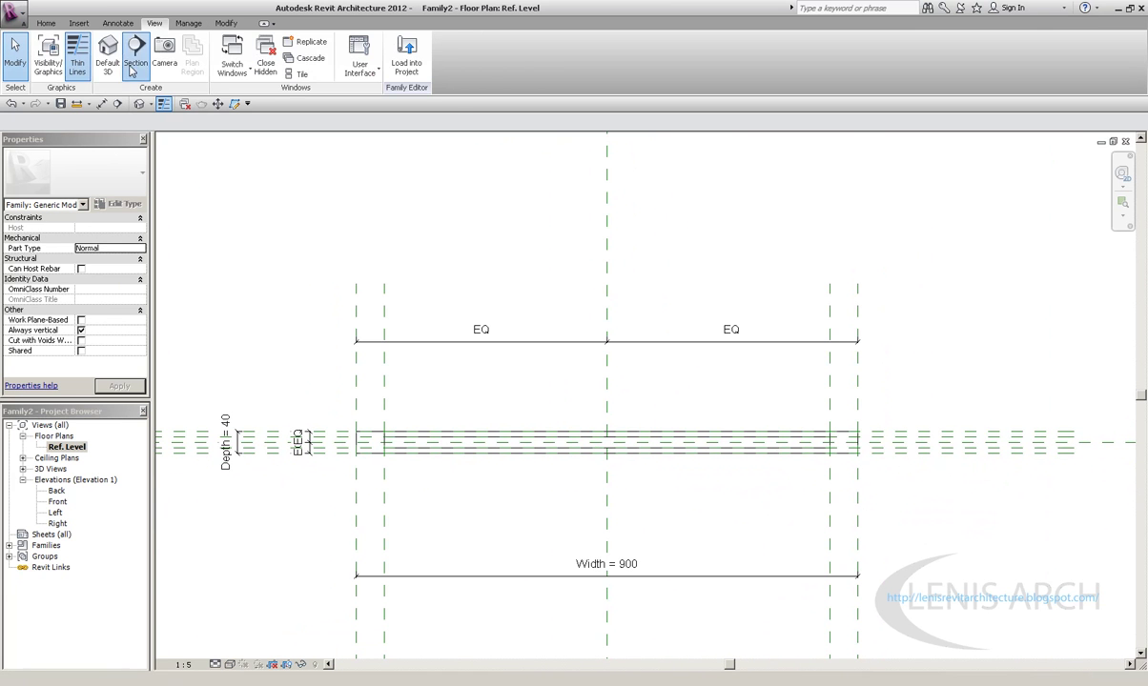
pyautogui.click(127, 50)
pyautogui.click(752, 263)
pyautogui.press('Escape')
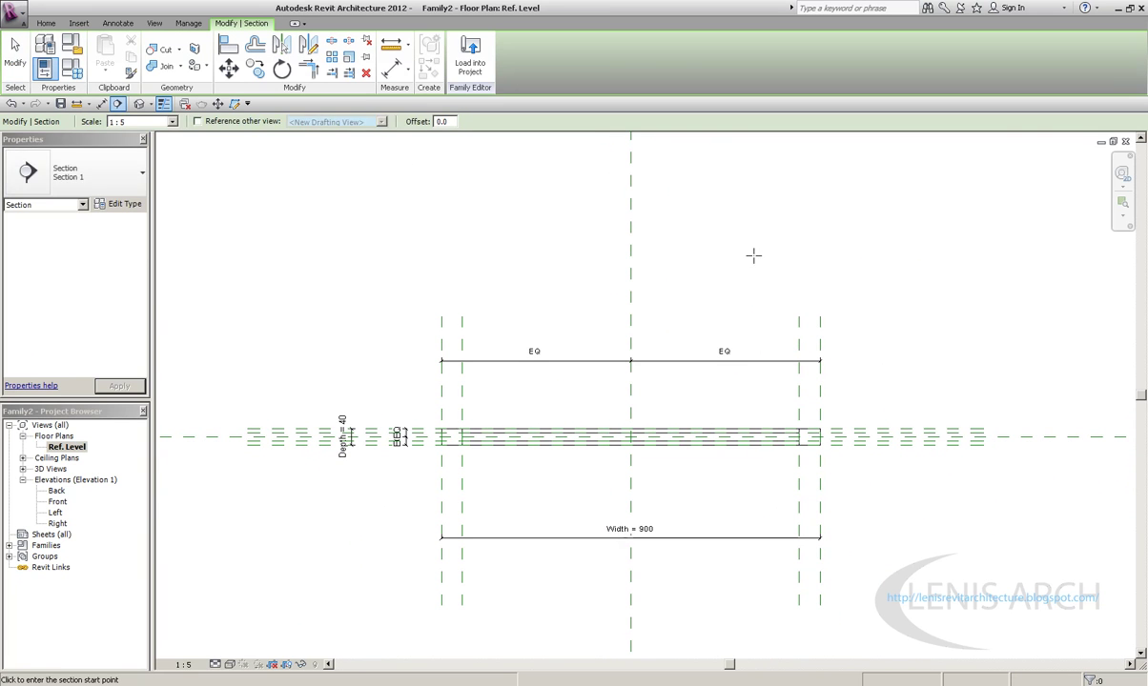
pyautogui.click(753, 253)
pyautogui.press('Escape')
pyautogui.click(750, 577)
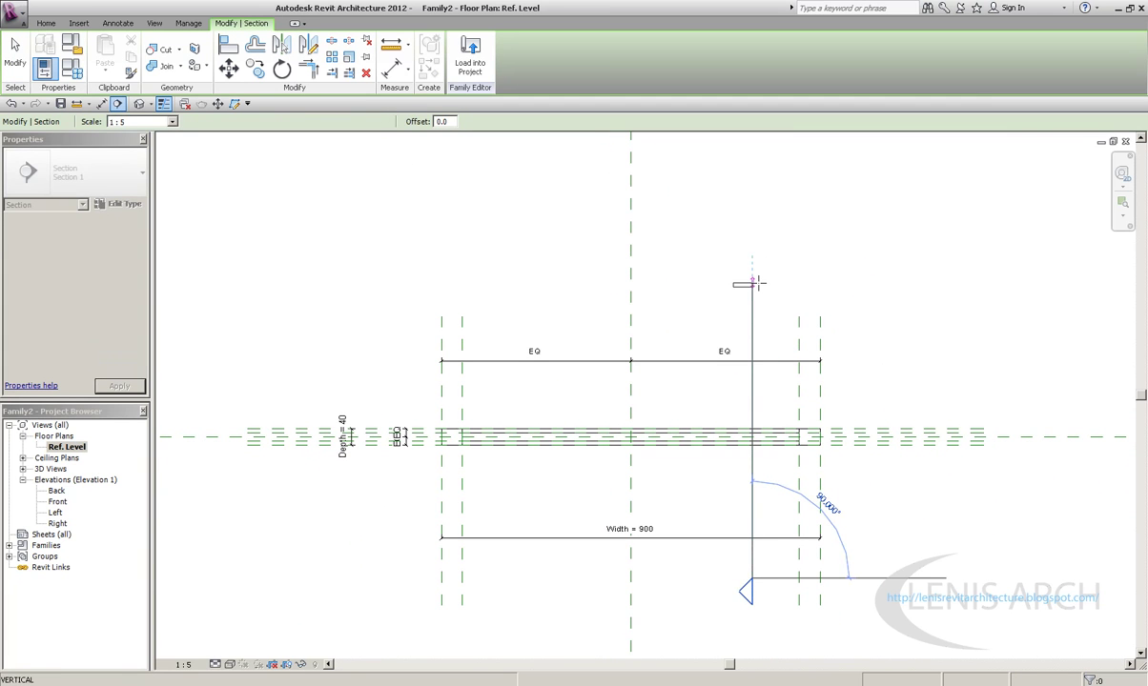
pyautogui.click(752, 282)
pyautogui.scroll(-2, 569, 399)
pyautogui.scroll(-2, 533, 353)
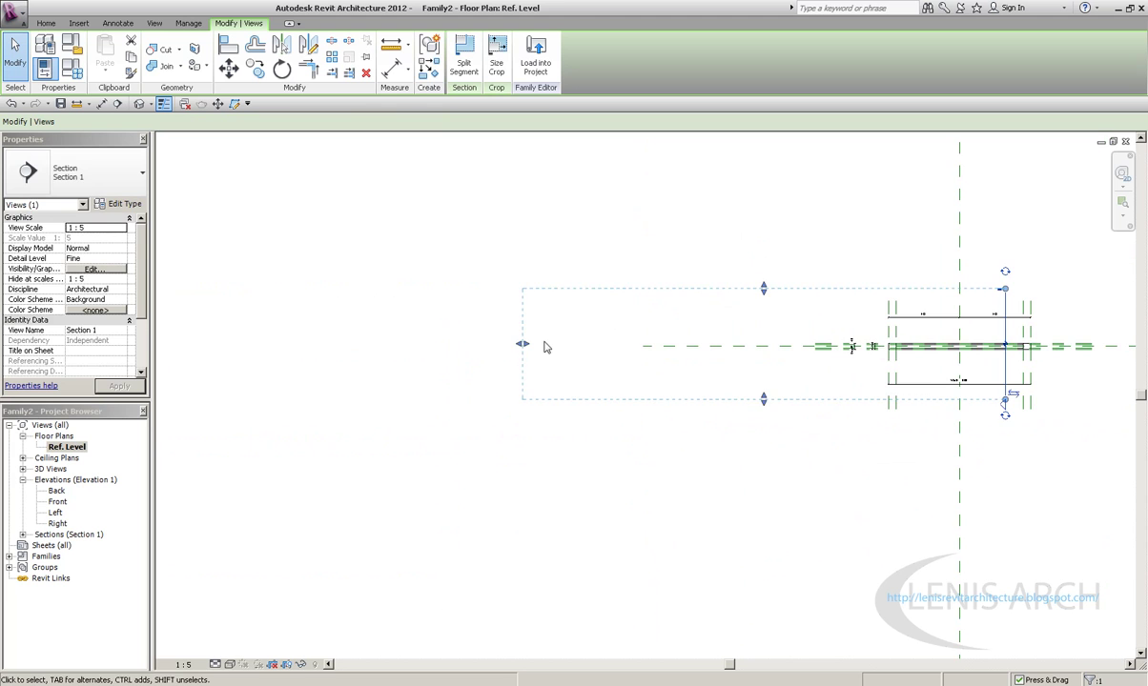
pyautogui.moveTo(558, 346); pyautogui.dragTo(860, 373)
pyautogui.moveTo(840, 380); pyautogui.dragTo(699, 441, button='middle')
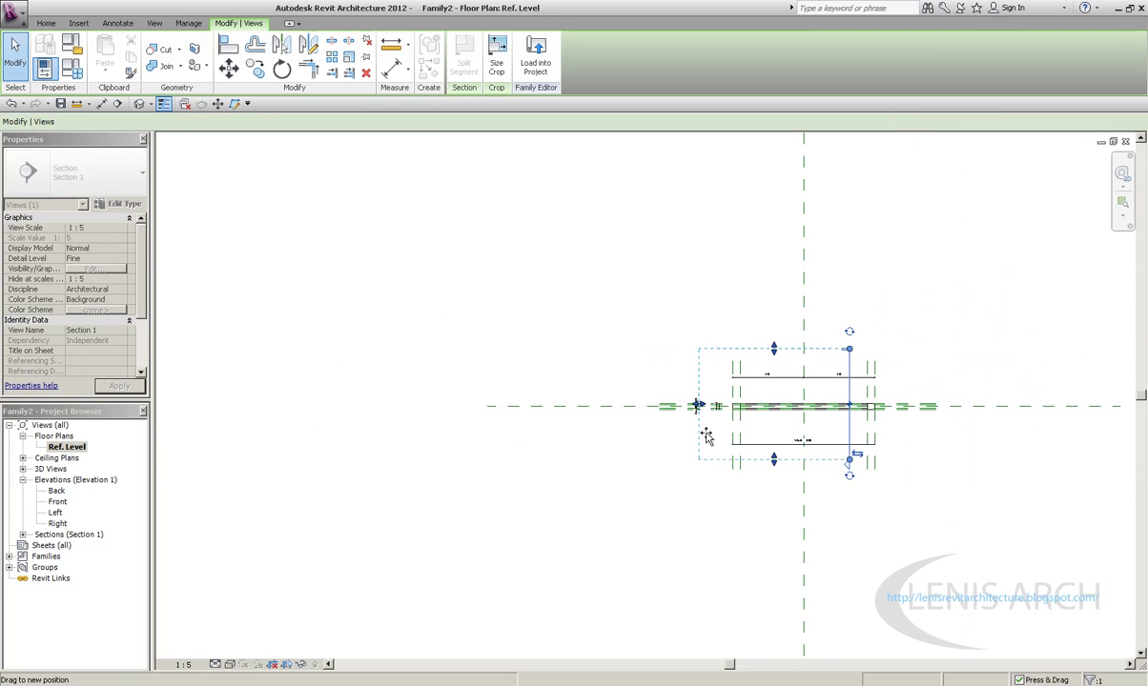
pyautogui.scroll(1, 705, 436)
pyautogui.scroll(2, 704, 419)
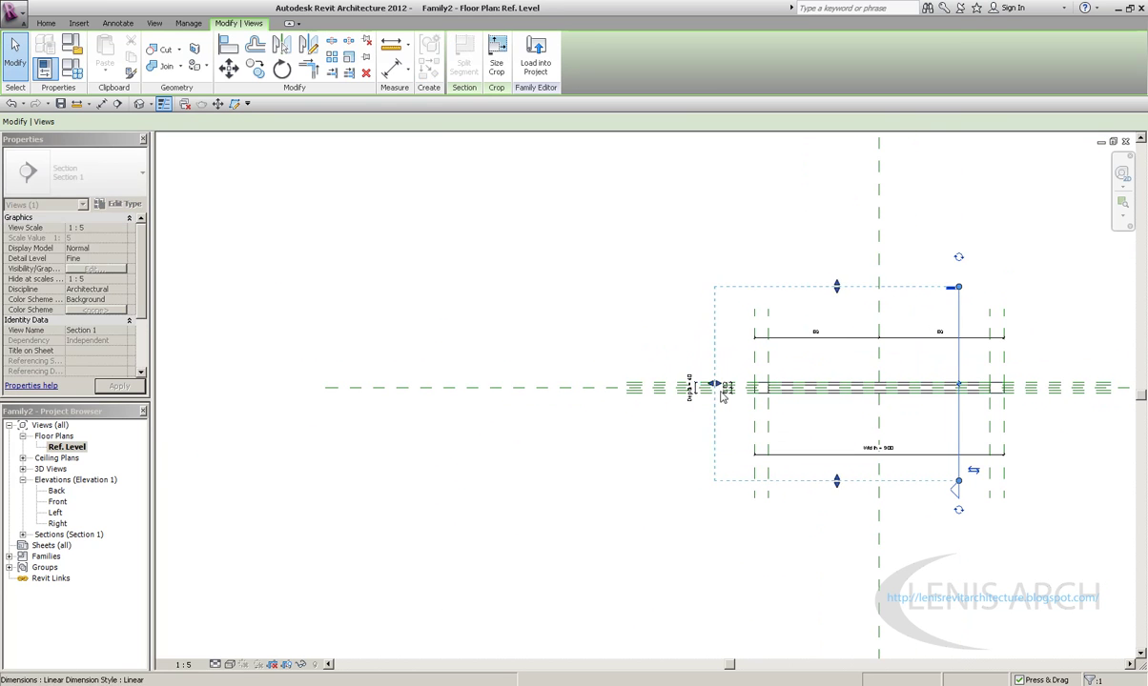
# Step: Open Section 1 and inspect its crop region around the frame's cross-section
pyautogui.doubleClick(693, 385)
pyautogui.scroll(1, 666, 443)
pyautogui.scroll(-1, 632, 219)
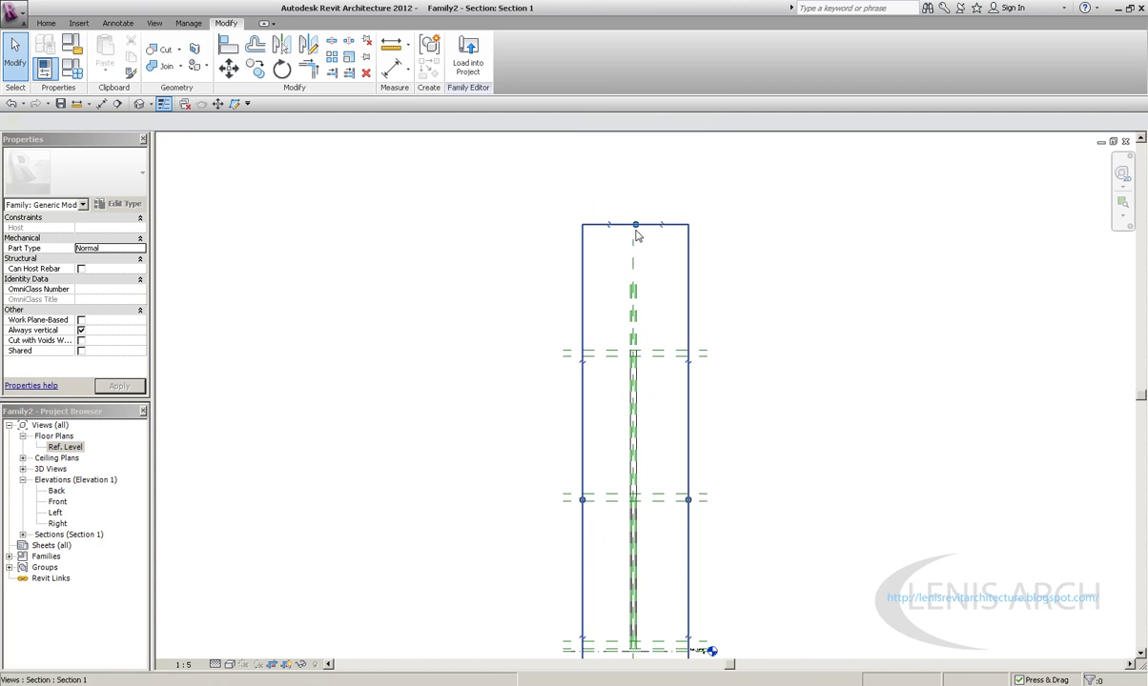
pyautogui.click(637, 235)
pyautogui.scroll(2, 380, 320)
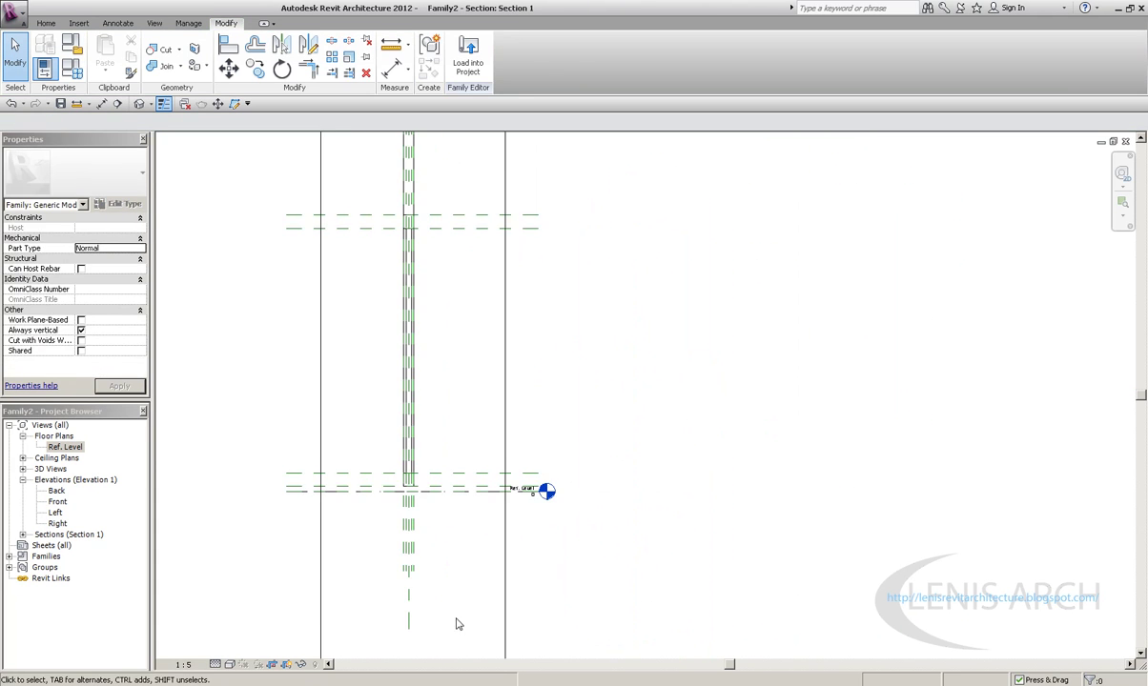
pyautogui.moveTo(457, 625); pyautogui.dragTo(562, 465, button='middle')
pyautogui.scroll(-1, 563, 465)
pyautogui.click(561, 451)
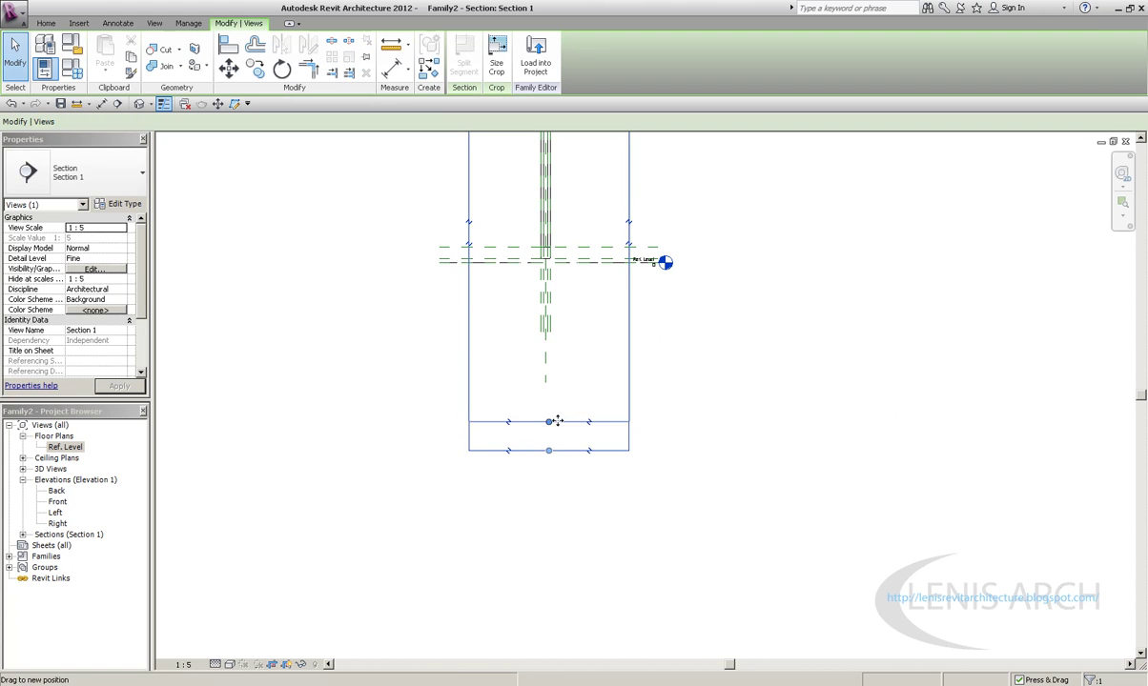
pyautogui.scroll(-1, 586, 379)
pyautogui.moveTo(587, 379); pyautogui.dragTo(641, 296, button='middle')
pyautogui.scroll(-2, 640, 296)
pyautogui.click(1092, 166)
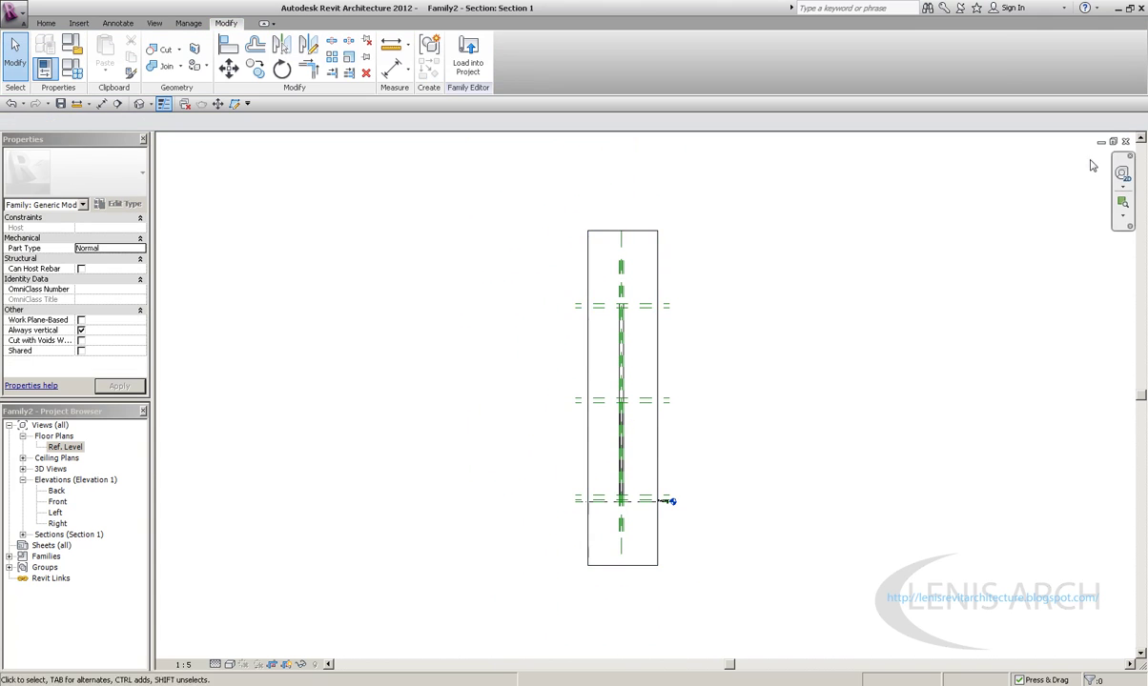
# Step: Close Section 1, switch to the 3D view, and show the open views as overlapping windows
pyautogui.click(1126, 141)
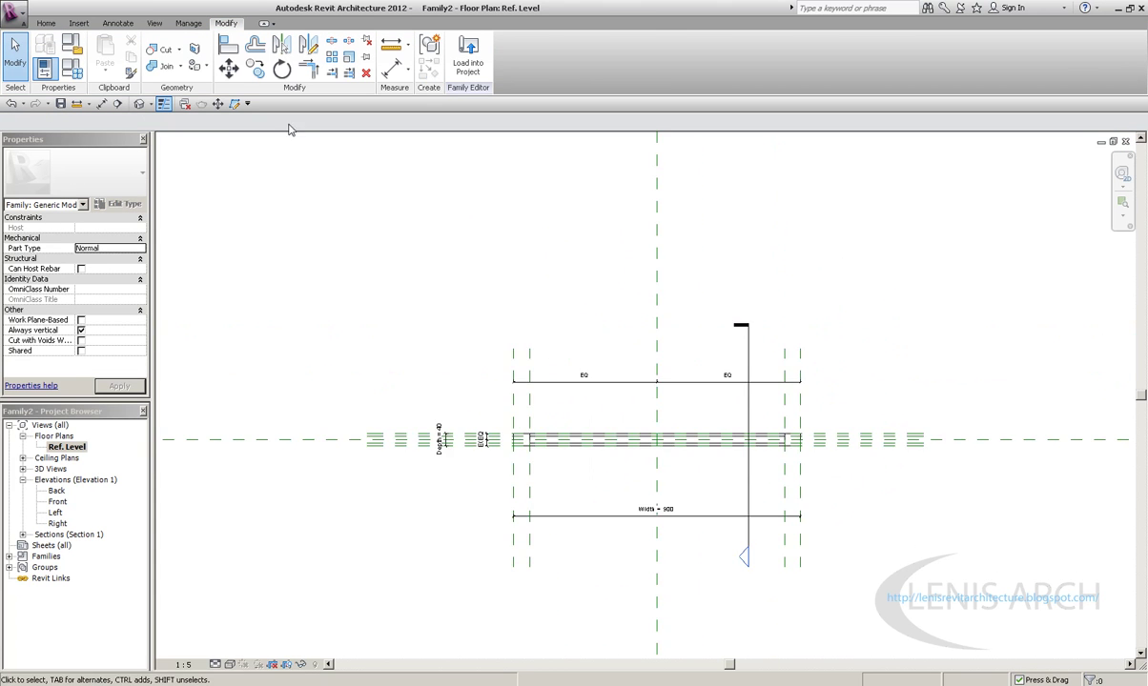
pyautogui.click(138, 105)
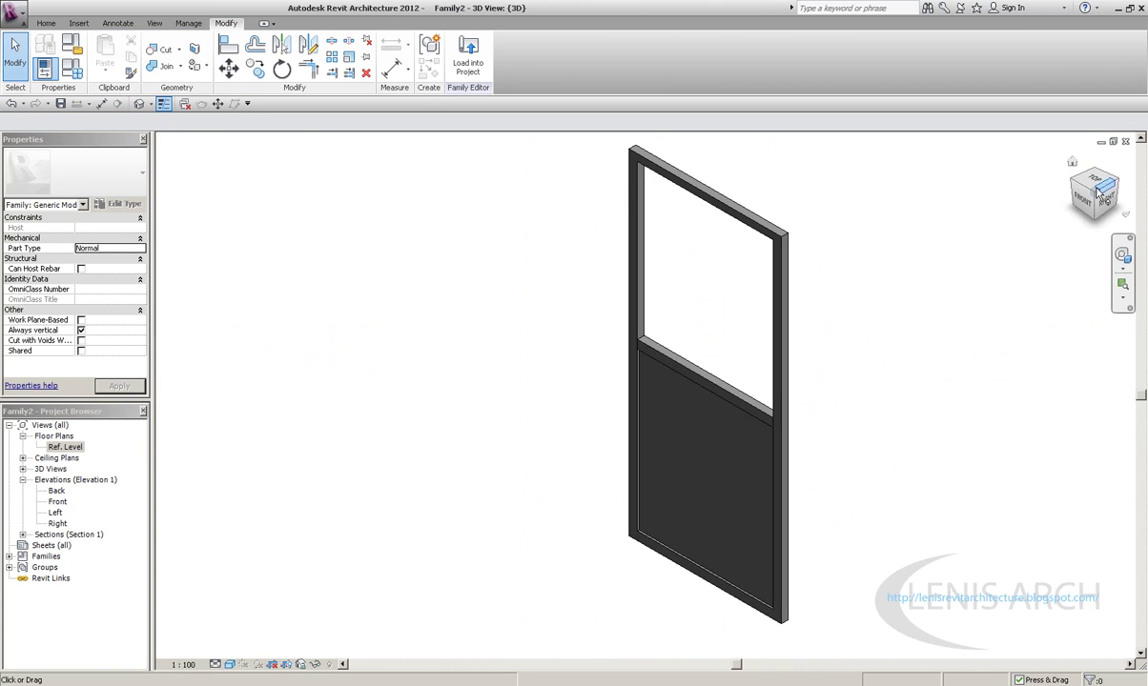
pyautogui.click(1112, 141)
pyautogui.moveTo(700, 250); pyautogui.dragTo(637, 254)
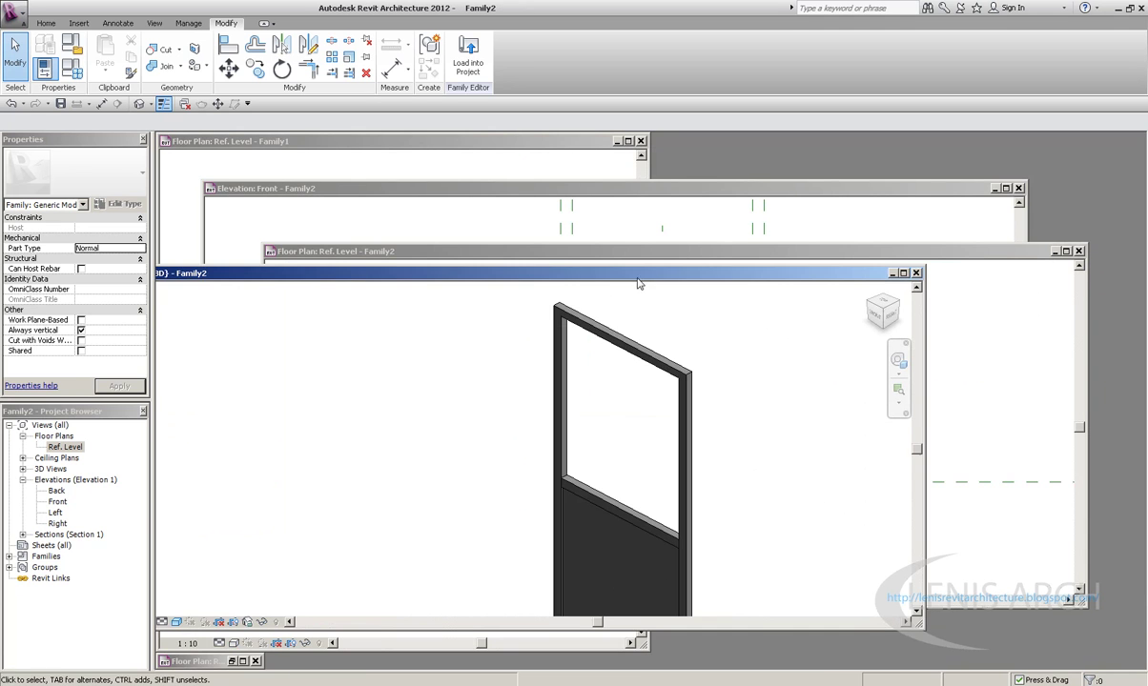